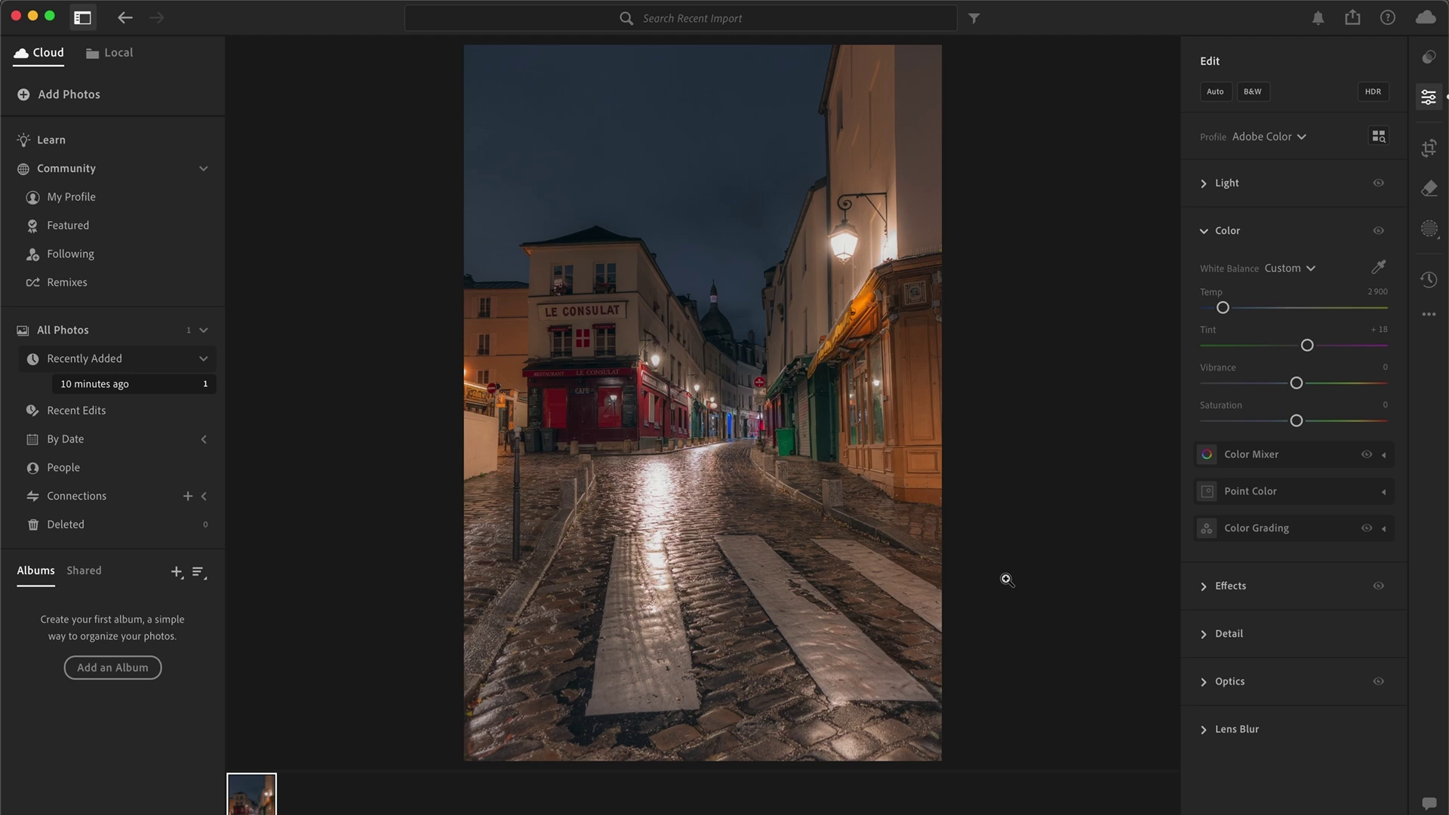
Compare the photo with and without its Light adjustments, and check it against the original.
{"action": "left_click", "coordinate": [1273, 240]}
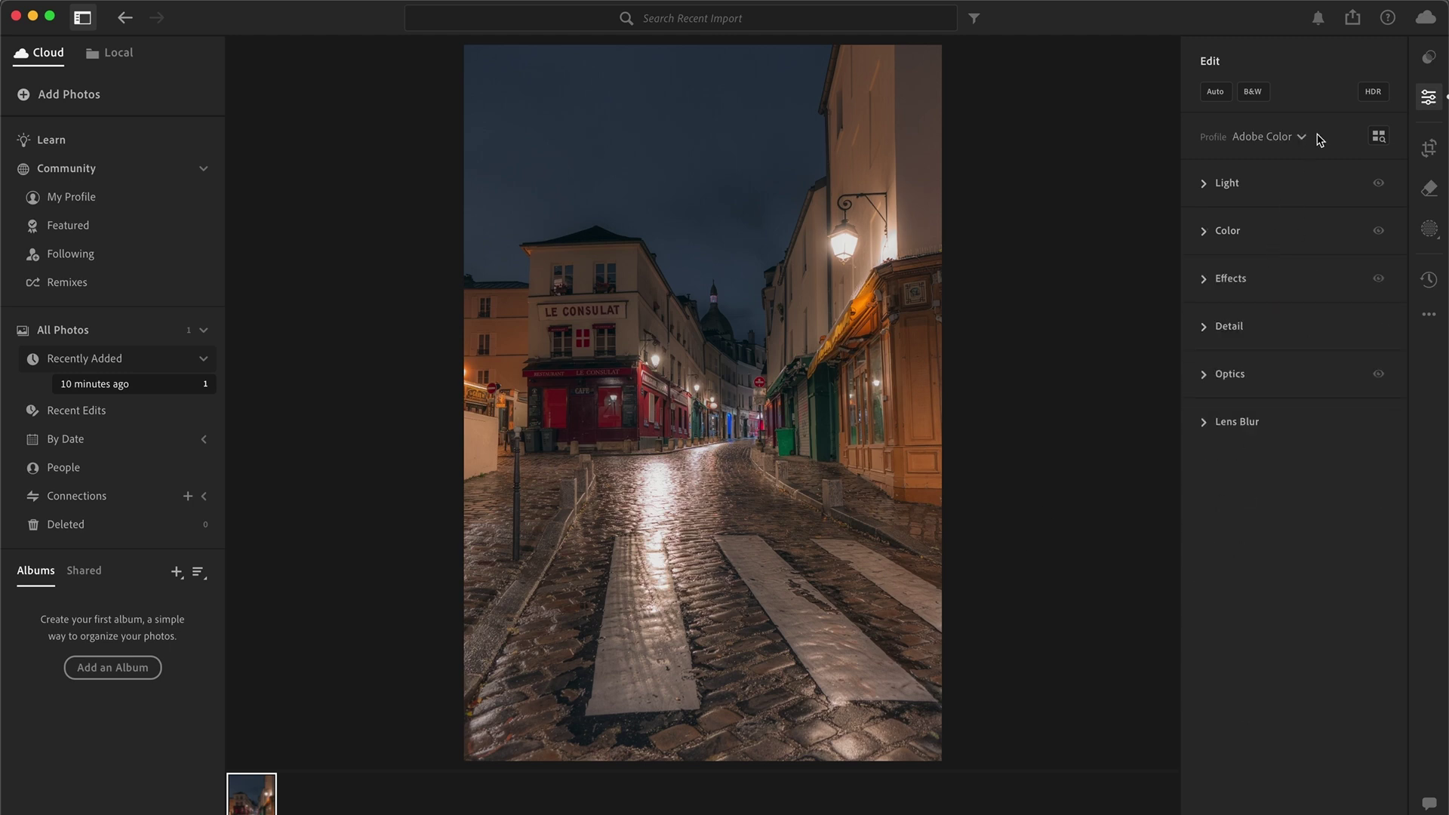
{"action": "left_click", "coordinate": [1379, 183]}
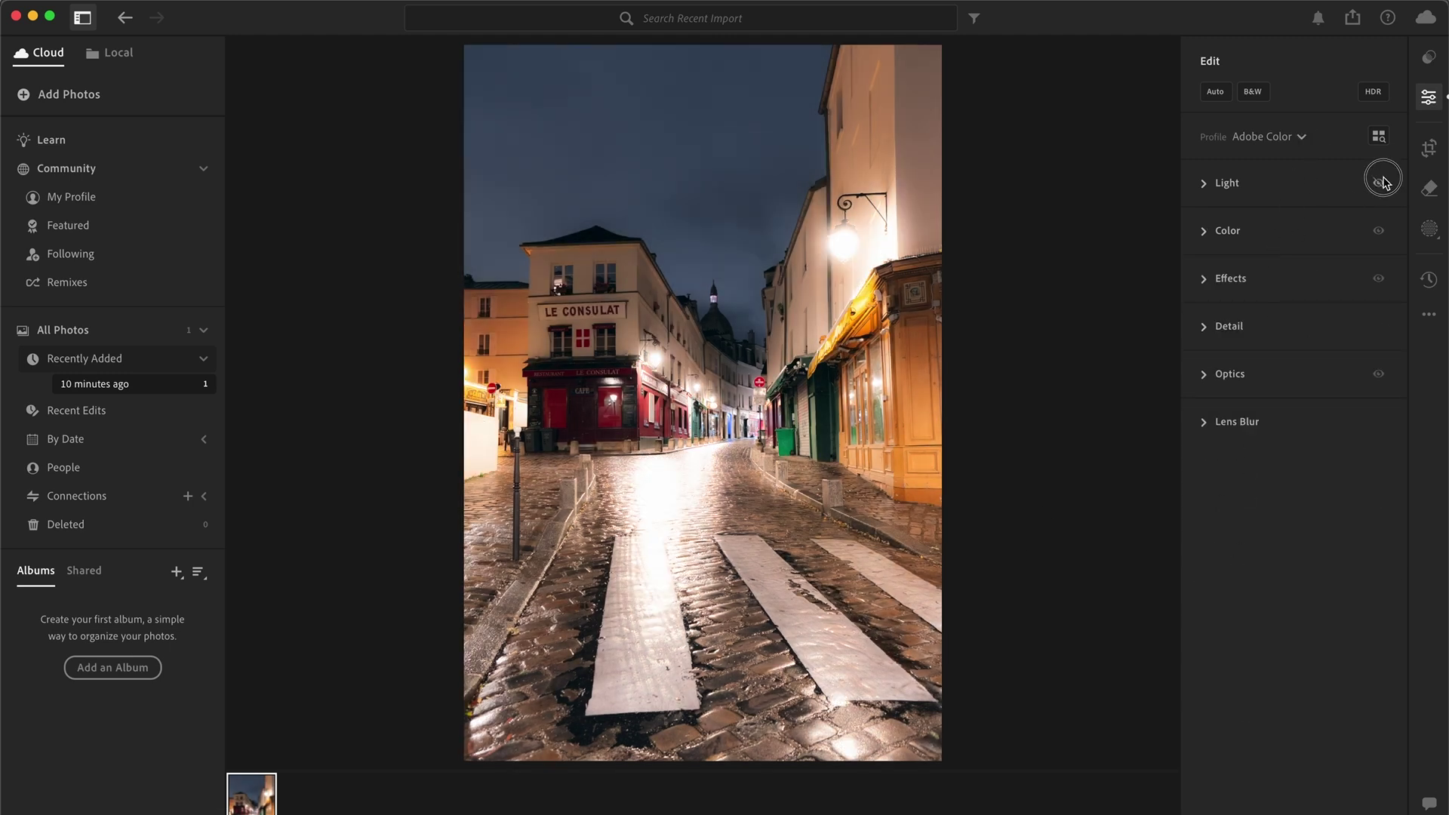
{"action": "left_click", "coordinate": [1380, 183]}
{"action": "key", "text": "backslash"}
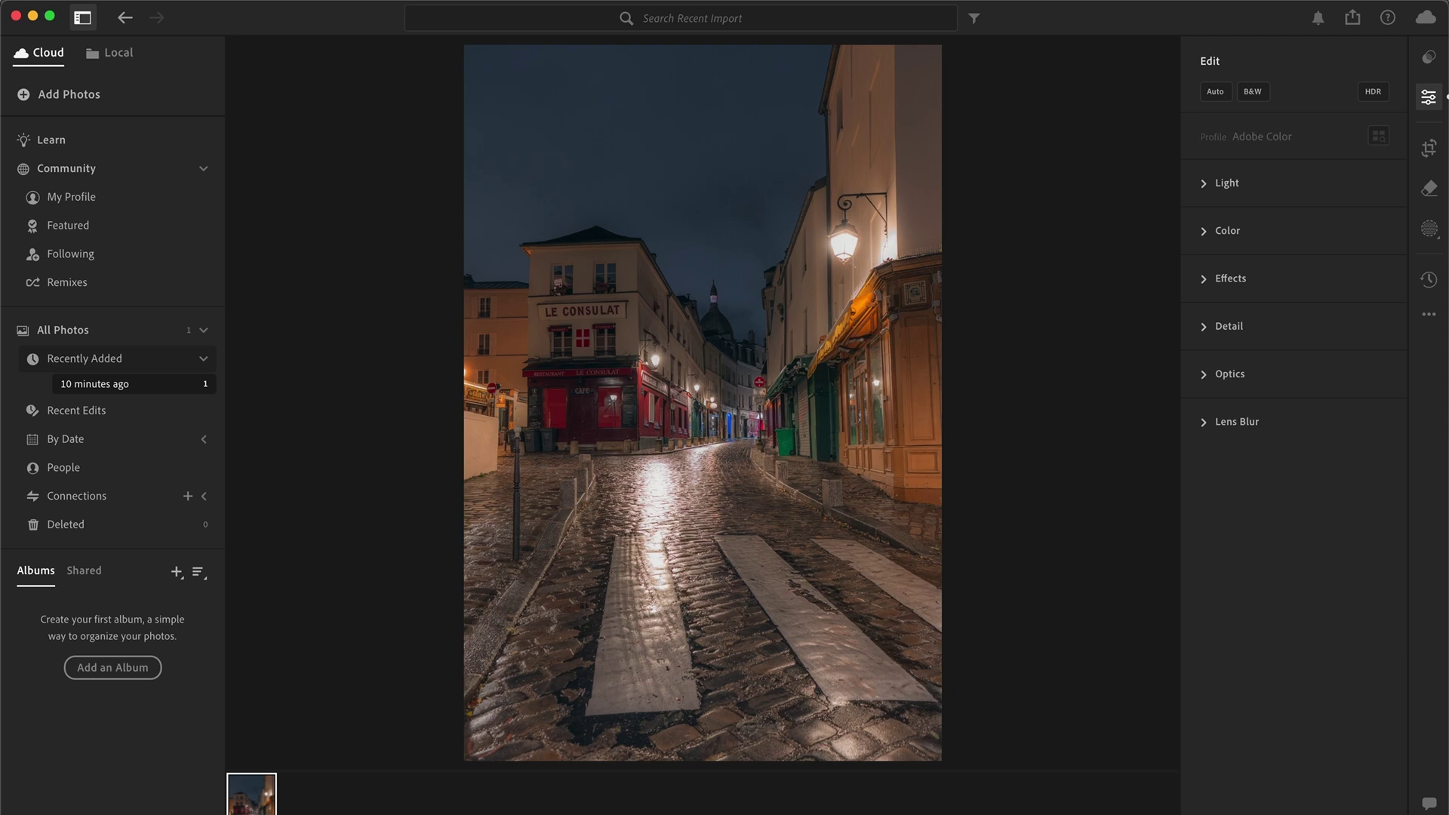
{"action": "key", "text": "backslash"}
Create a linear gradient mask rising from the cobblestone foreground to the far end of the street.
{"action": "left_click", "coordinate": [1428, 228]}
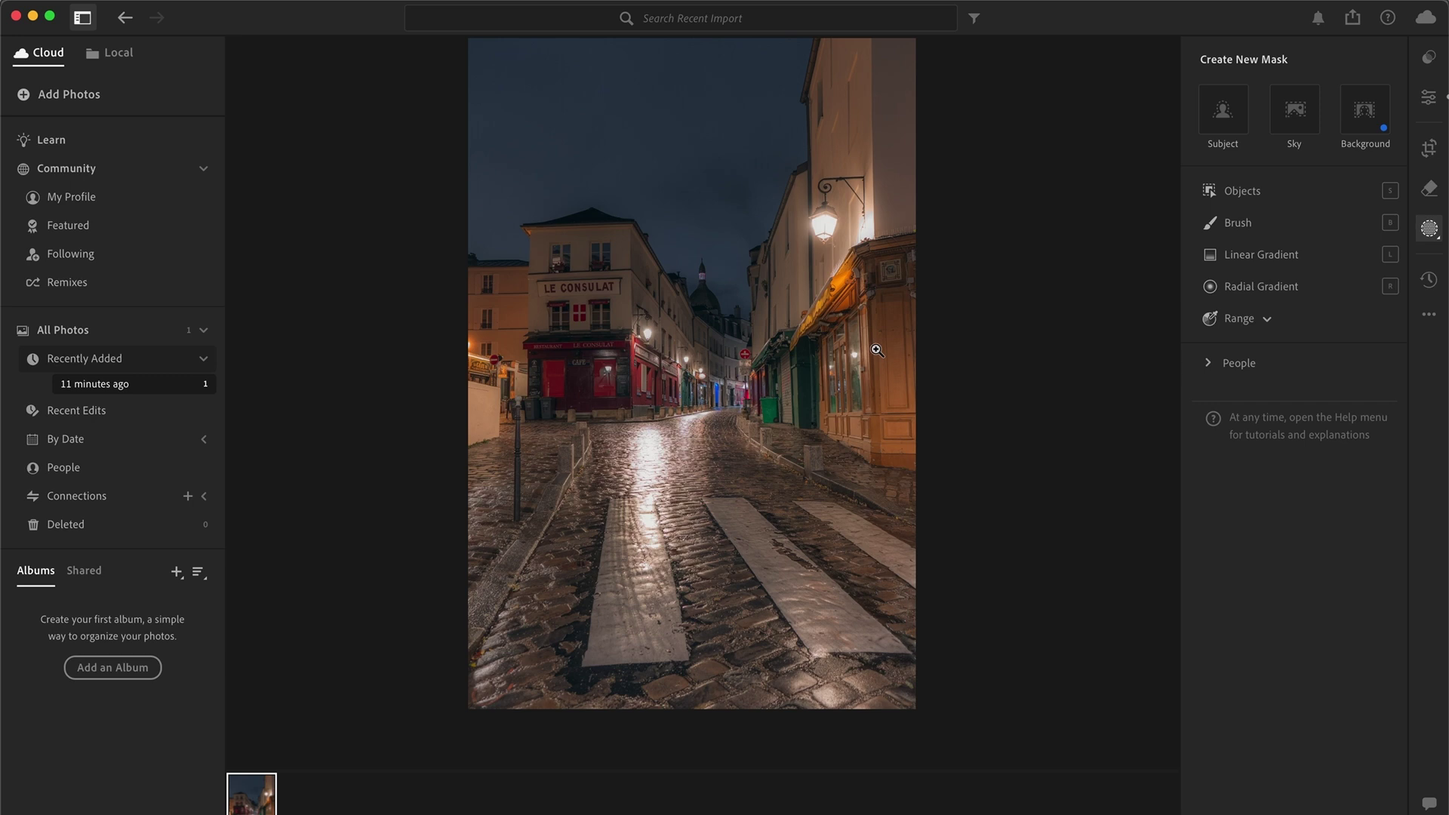
{"action": "scroll", "coordinate": [877, 351], "scroll_direction": "up", "scroll_amount": 3}
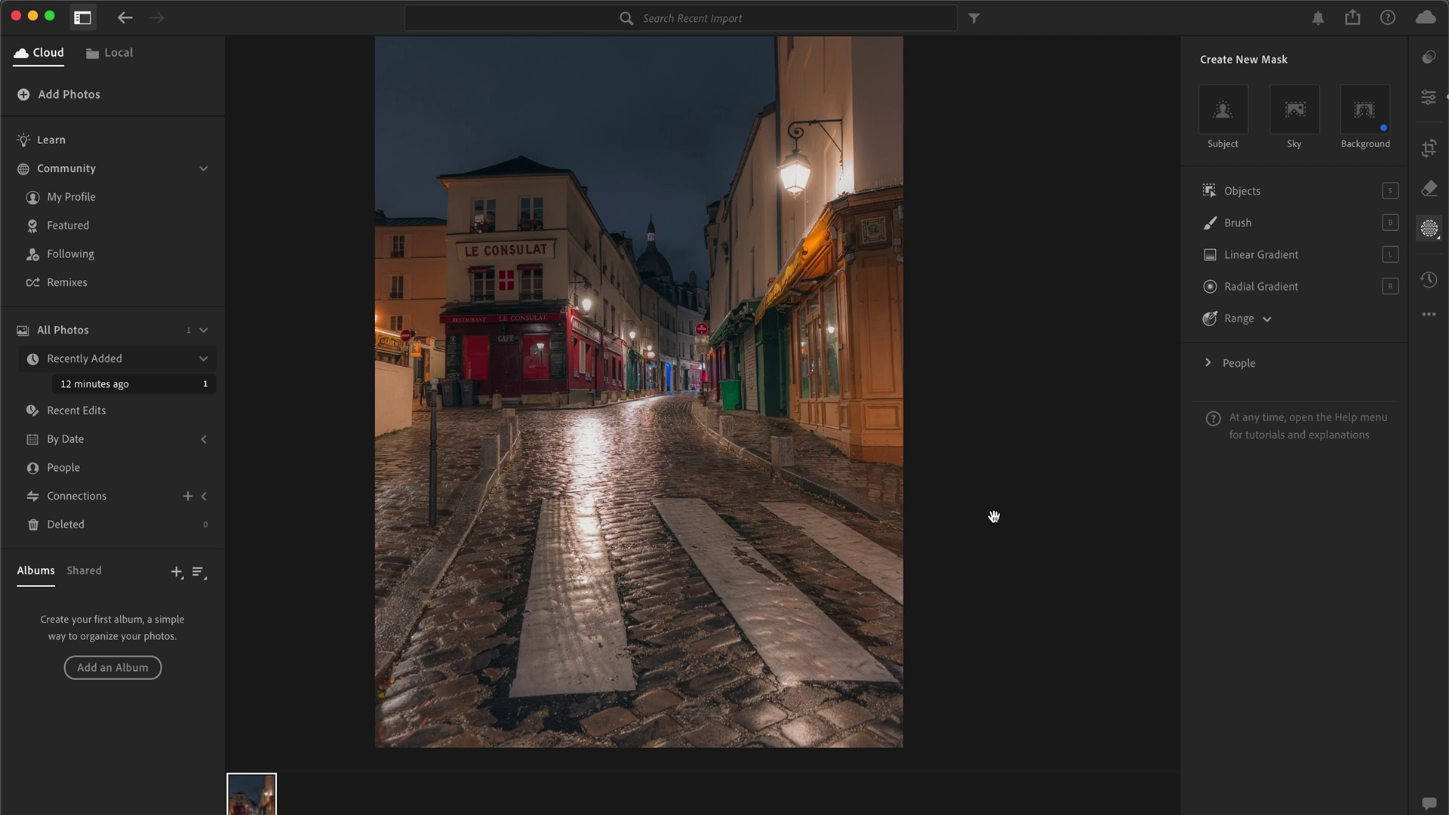
{"action": "left_click", "coordinate": [1285, 256]}
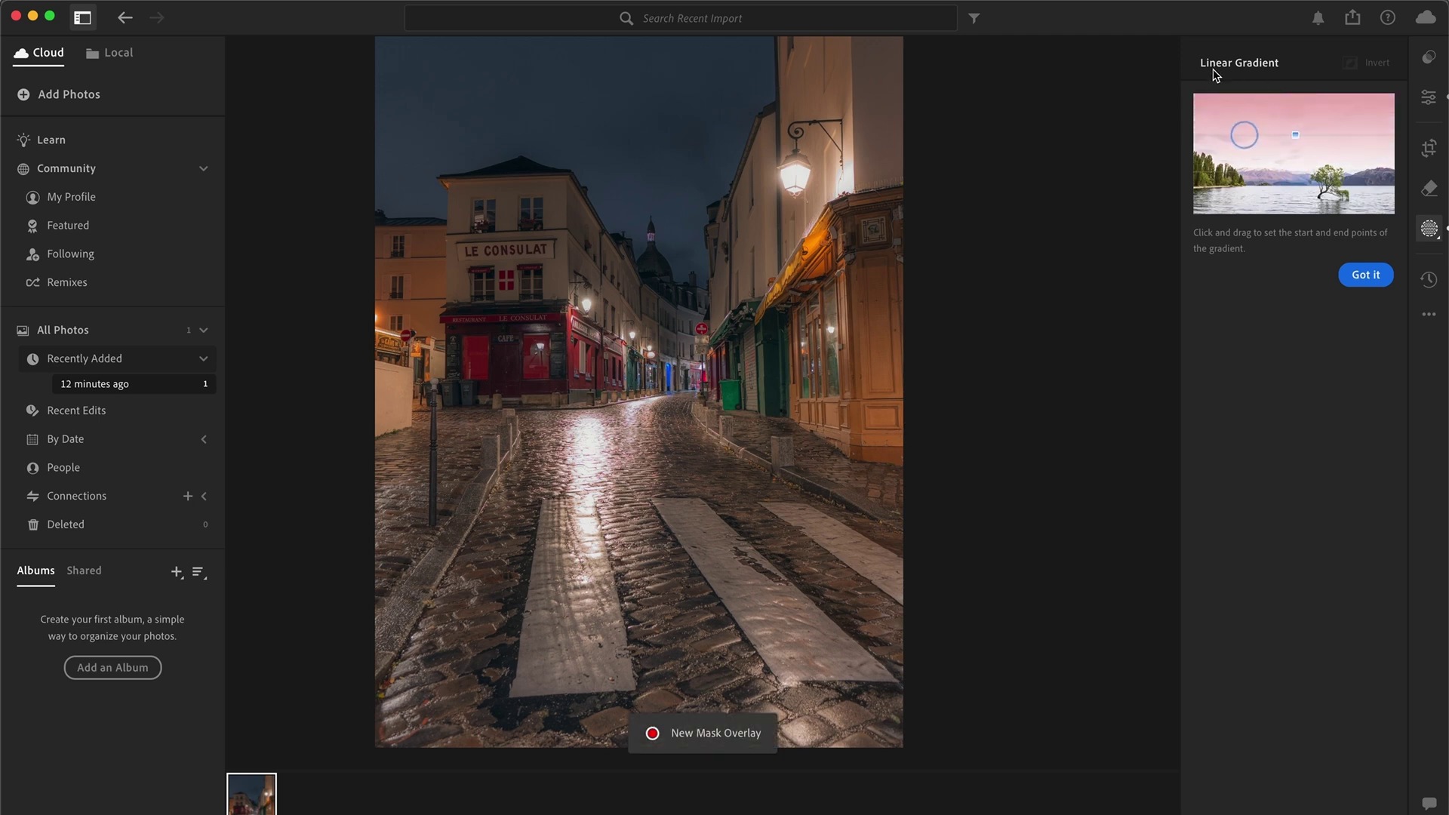
{"action": "left_click_drag", "start_coordinate": [756, 683], "coordinate": [719, 389]}
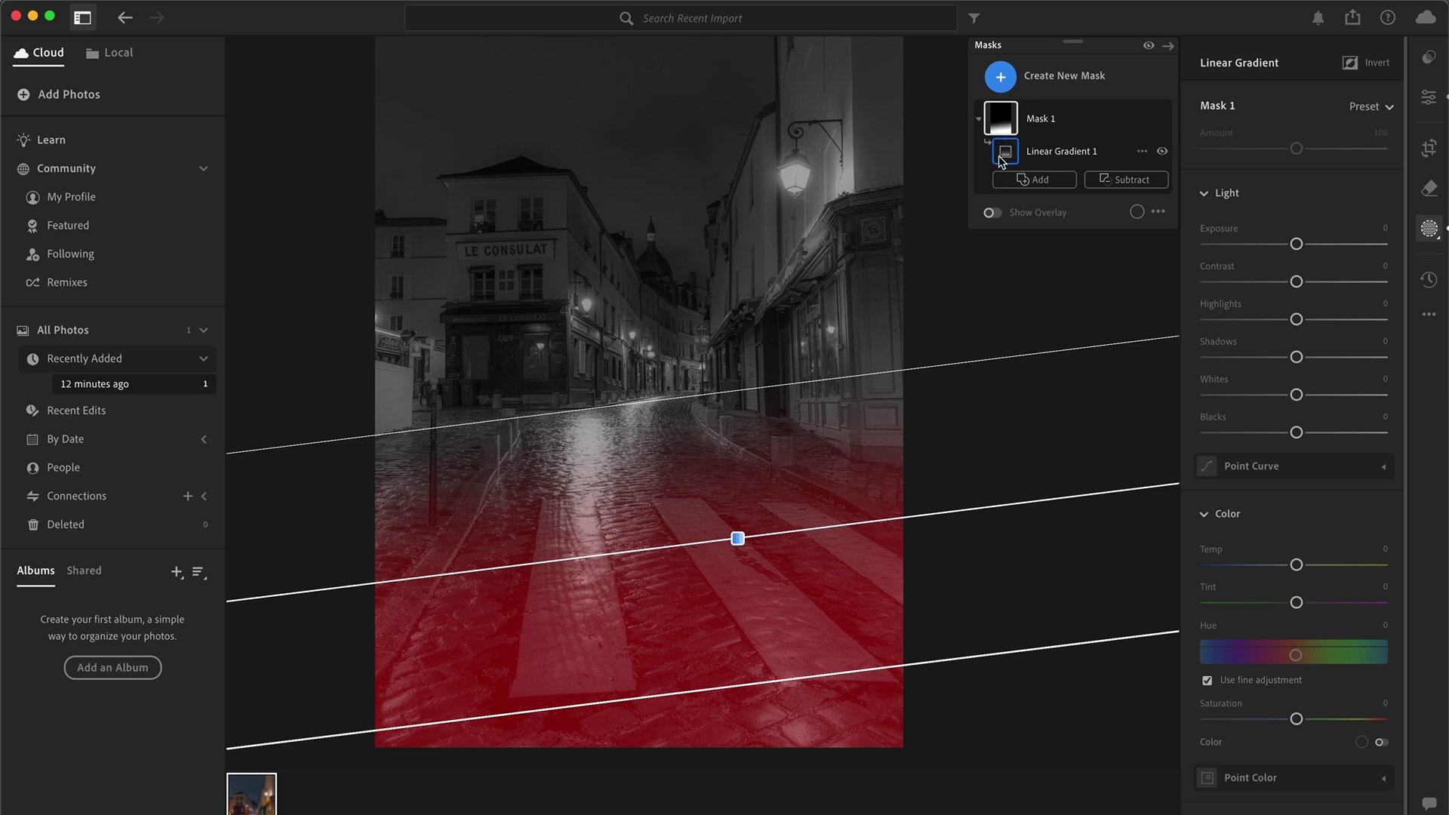
Reposition, narrow and rotate the linear gradient so it covers the crosswalk foreground at a slight upward tilt to the right.
{"action": "left_click_drag", "start_coordinate": [737, 538], "coordinate": [649, 567]}
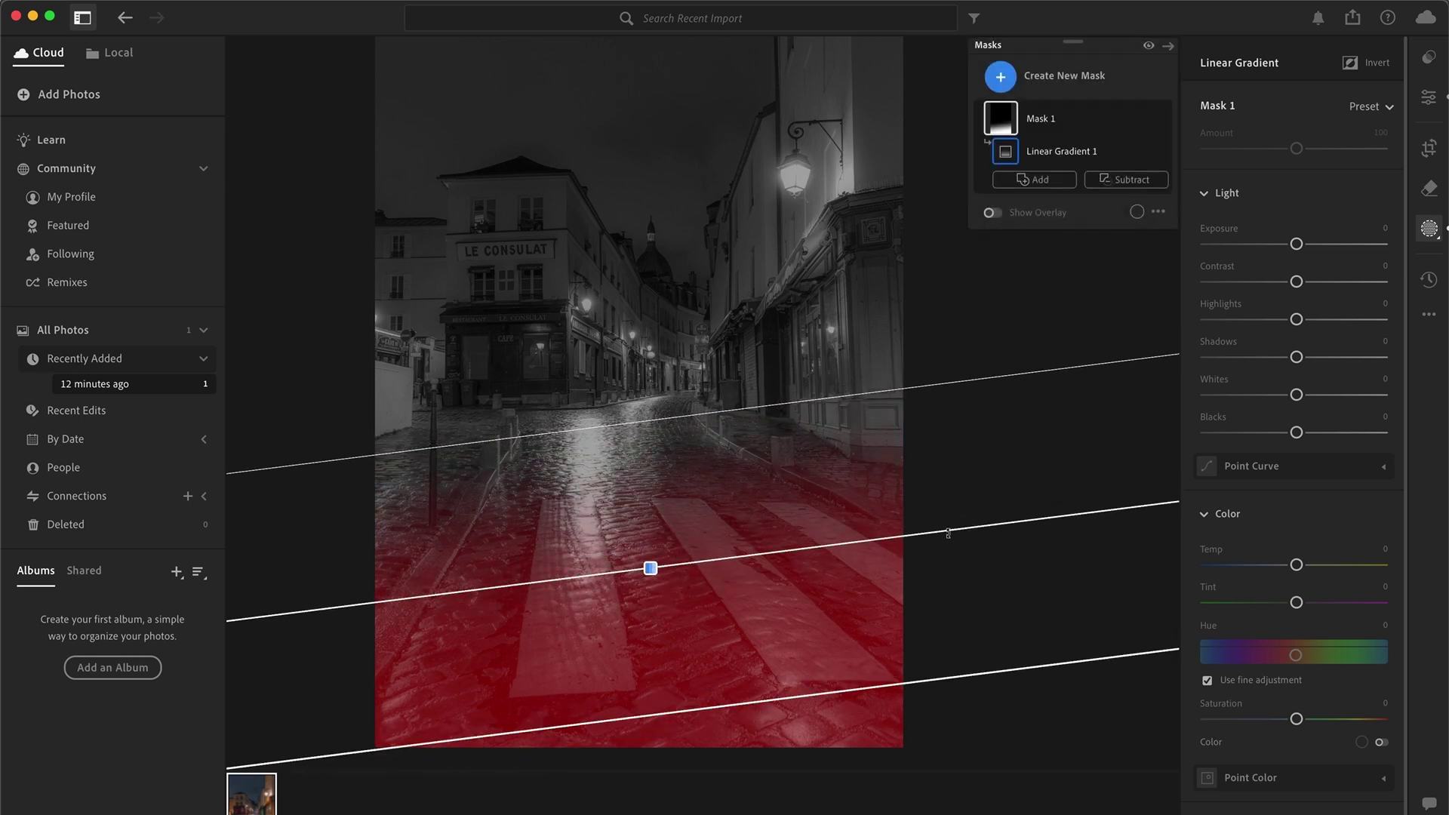
{"action": "left_click_drag", "start_coordinate": [951, 531], "coordinate": [981, 483]}
{"action": "left_click_drag", "start_coordinate": [649, 568], "coordinate": [645, 420]}
{"action": "left_click_drag", "start_coordinate": [665, 517], "coordinate": [667, 556]}
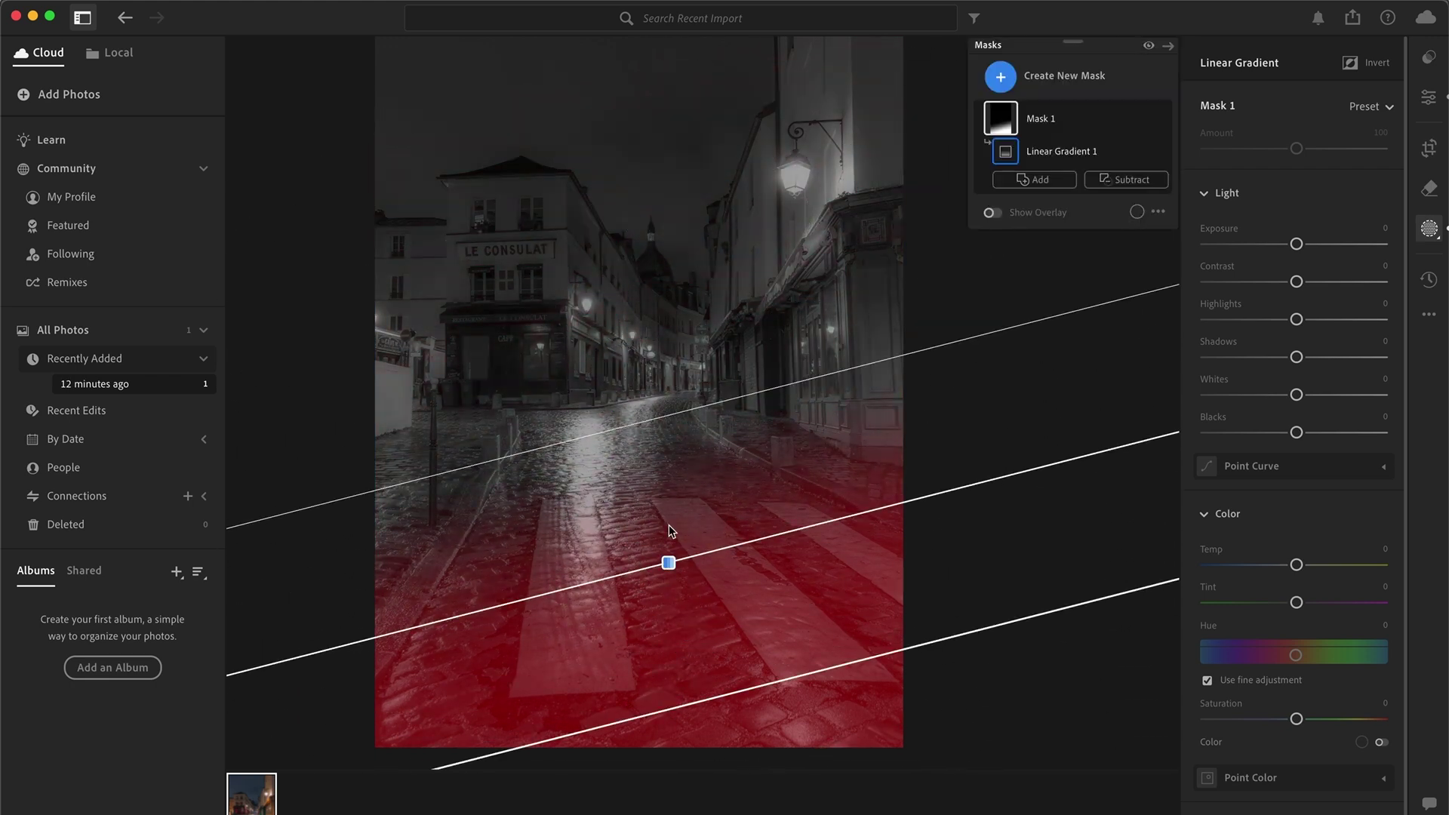
{"action": "left_click_drag", "start_coordinate": [676, 411], "coordinate": [667, 453]}
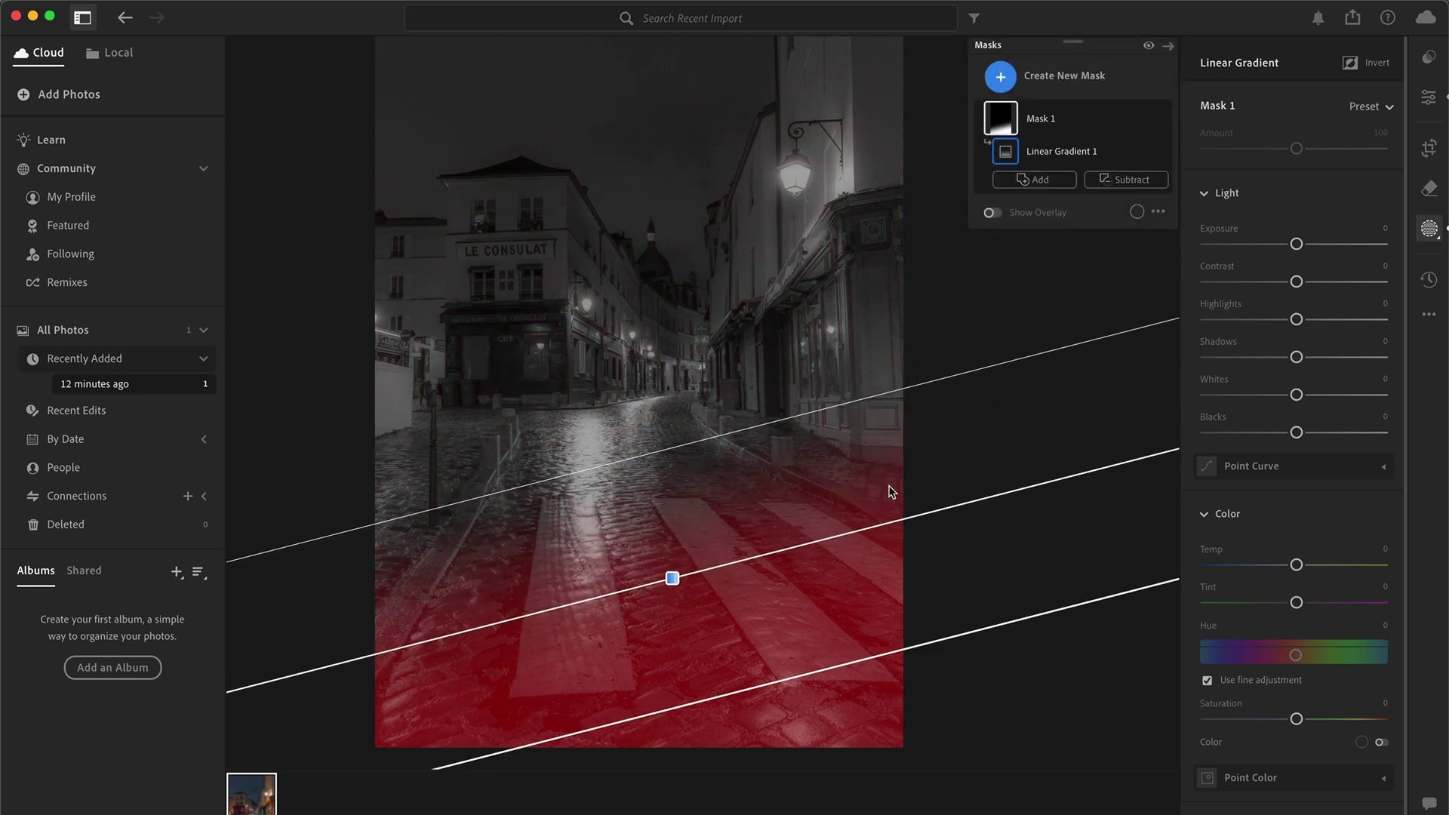
{"action": "left_click_drag", "start_coordinate": [943, 505], "coordinate": [930, 596]}
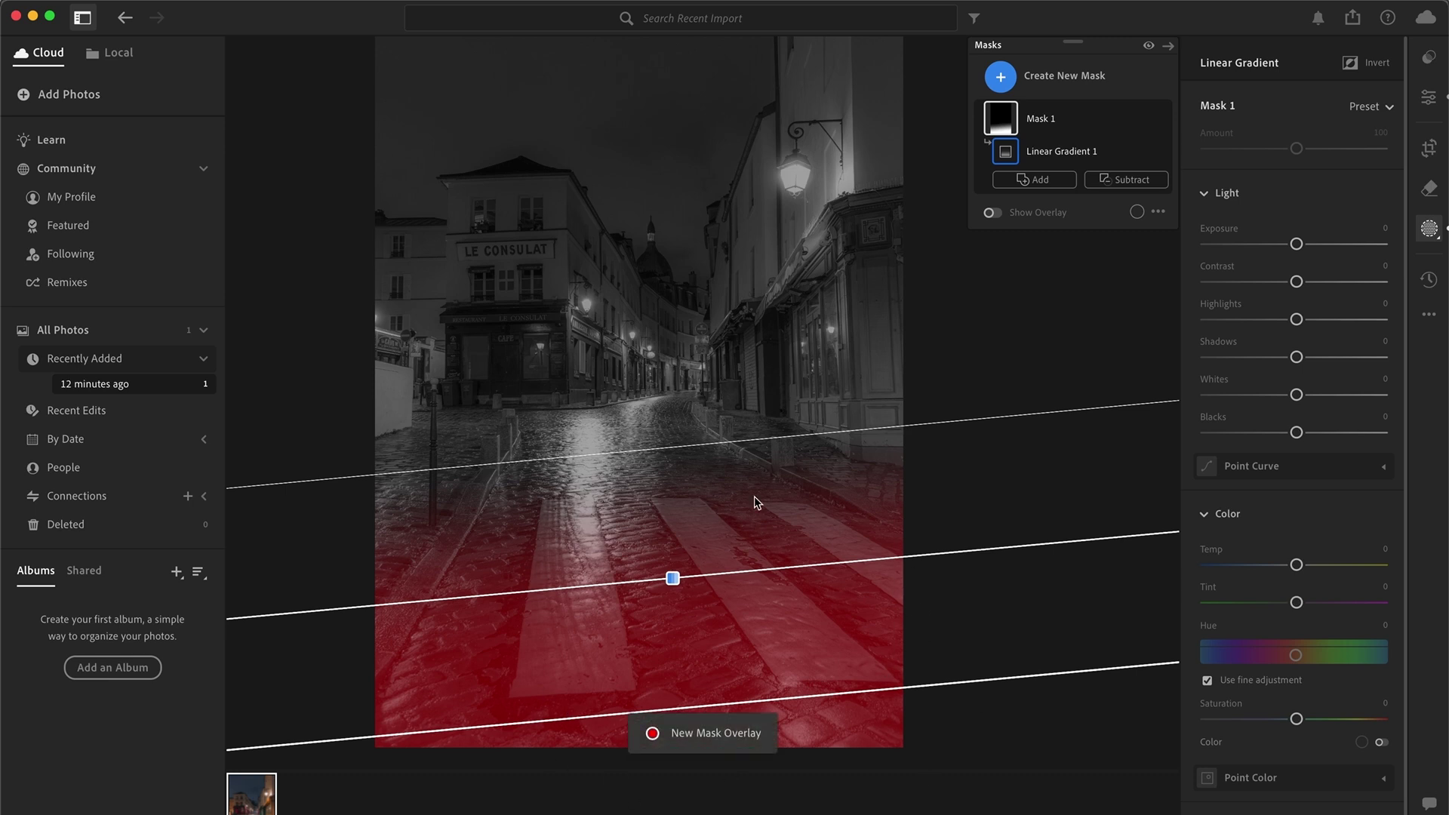
Set the foreground mask's Exposure to -1.12, Contrast to +25 and Temp to -9.
{"action": "left_click_drag", "start_coordinate": [1297, 244], "coordinate": [1274, 244]}
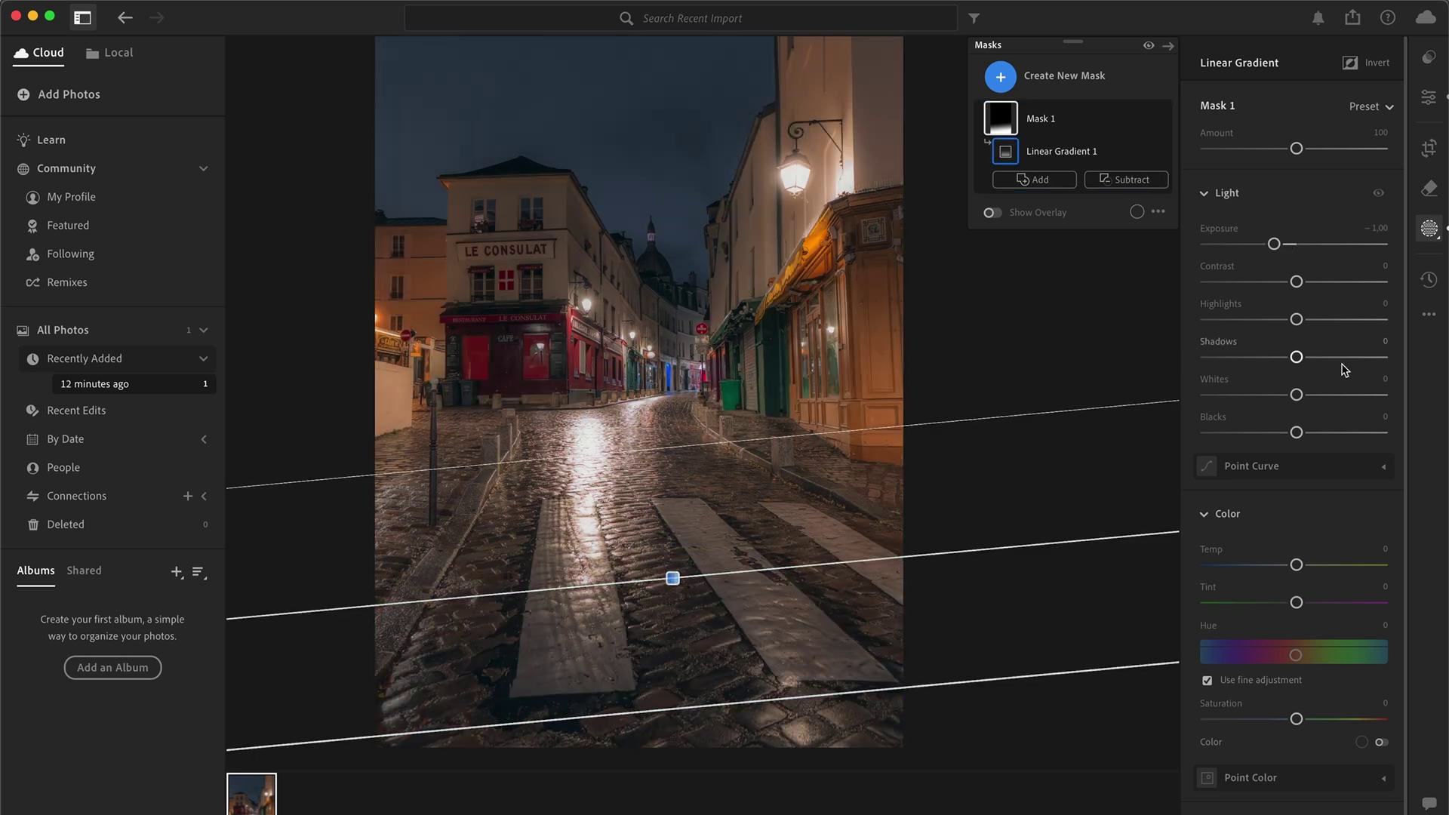
{"action": "left_click_drag", "start_coordinate": [1297, 281], "coordinate": [1273, 251]}
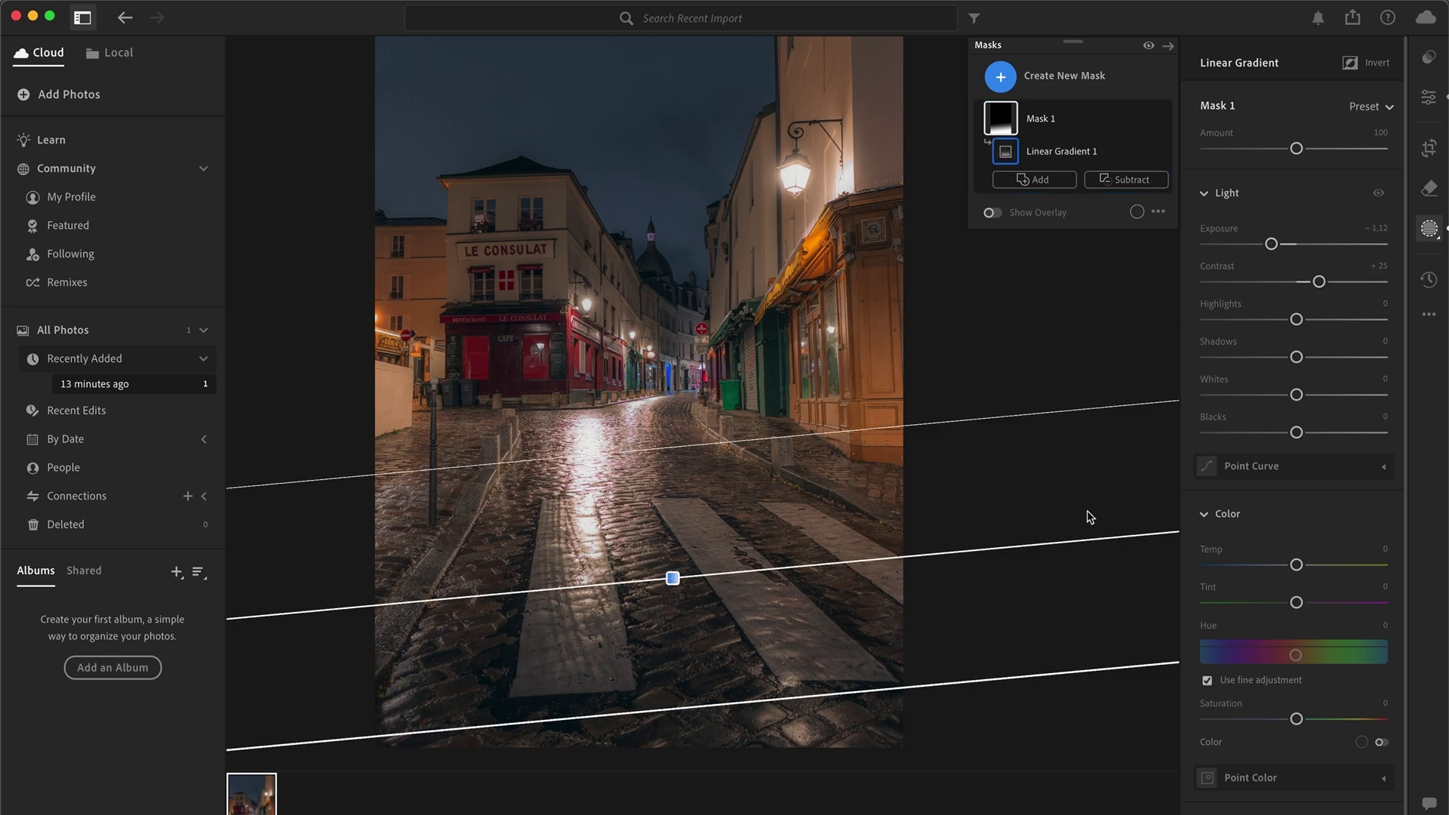
{"action": "left_click_drag", "start_coordinate": [1296, 564], "coordinate": [1287, 566]}
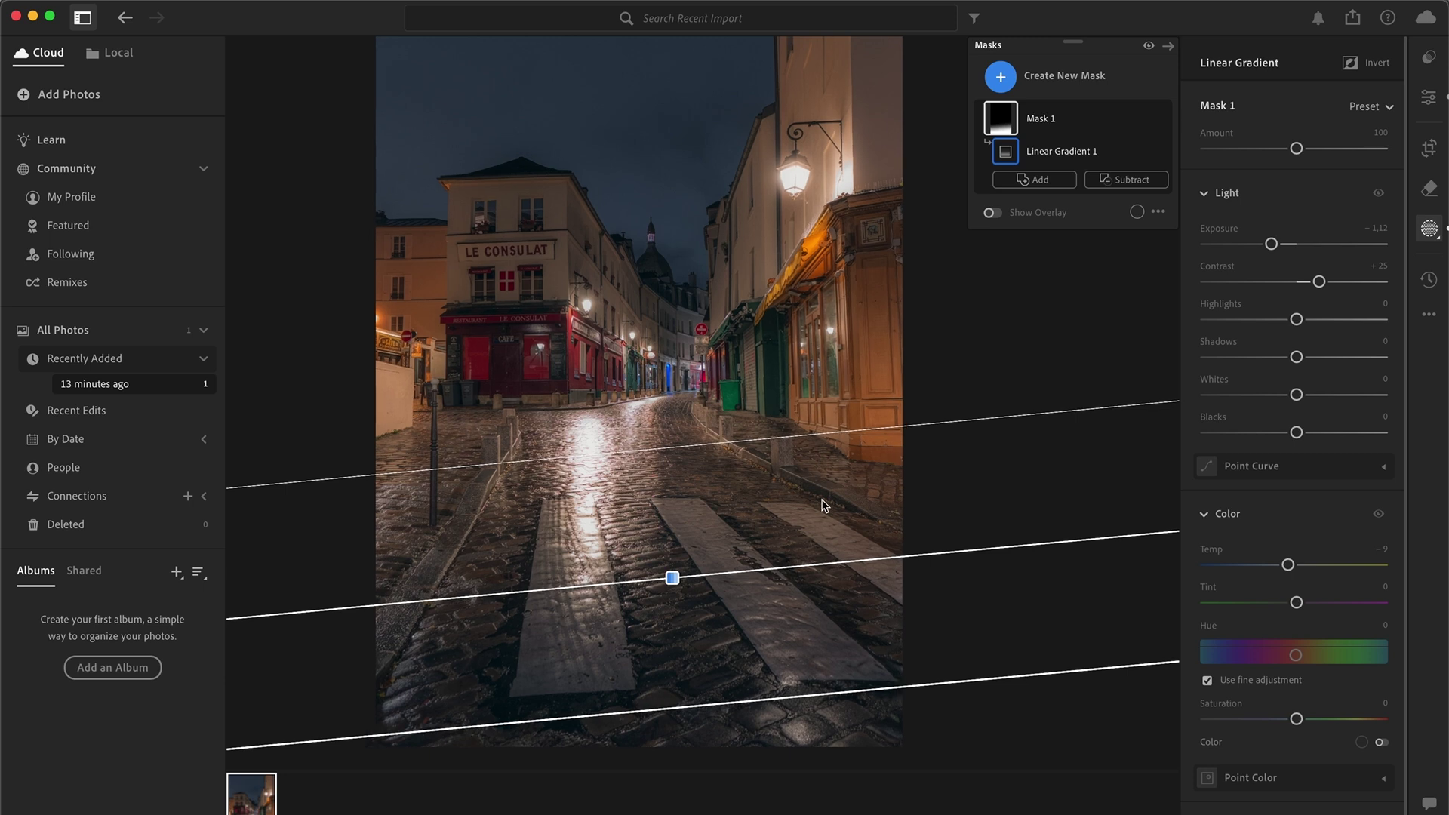
Compare the whole photo with the foreground mask's effect switched off and on.
{"action": "scroll", "coordinate": [821, 501], "scroll_direction": "down", "scroll_amount": 3}
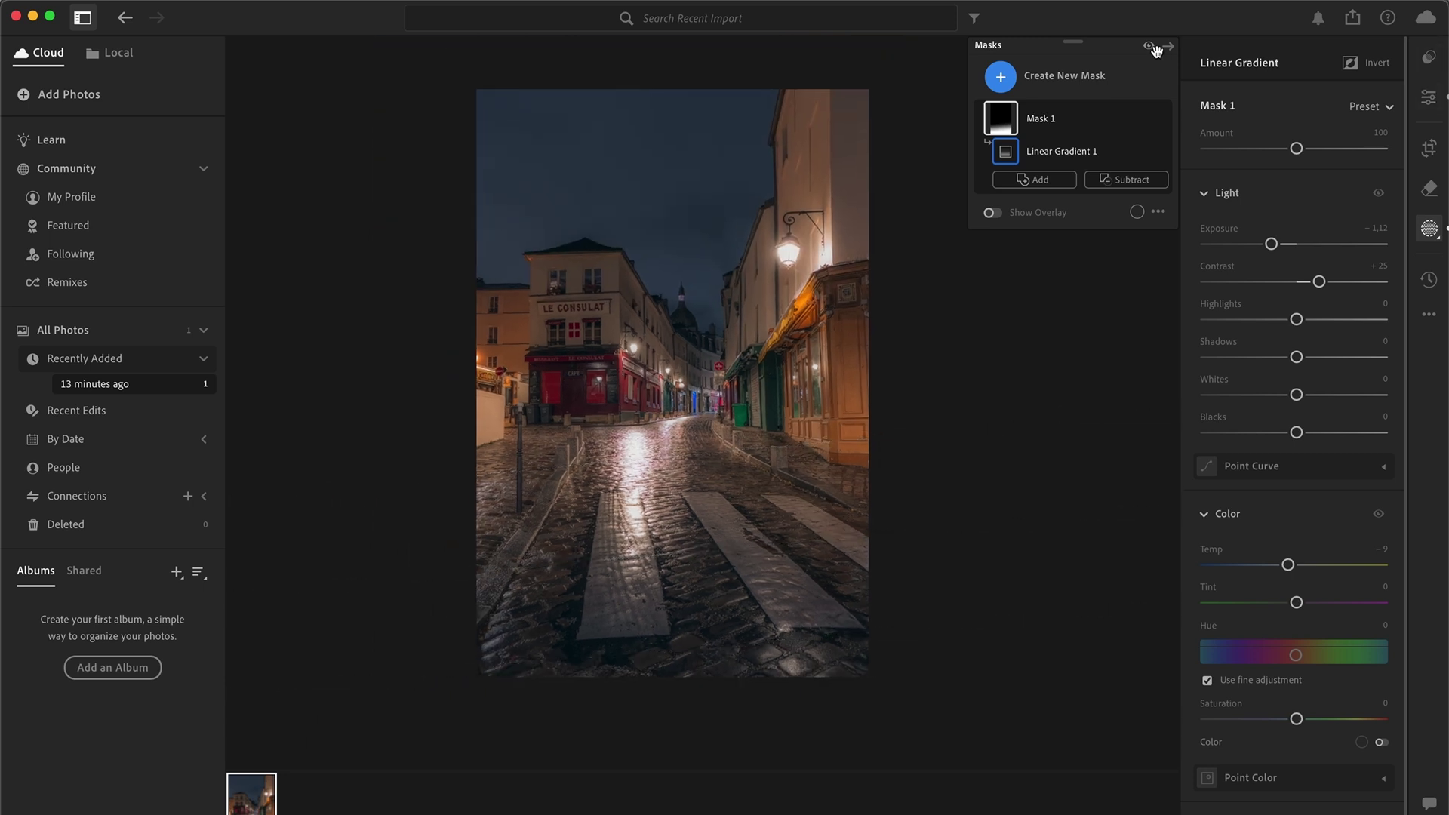
{"action": "key", "text": "shift+w"}
{"action": "key", "text": "shift+w"}
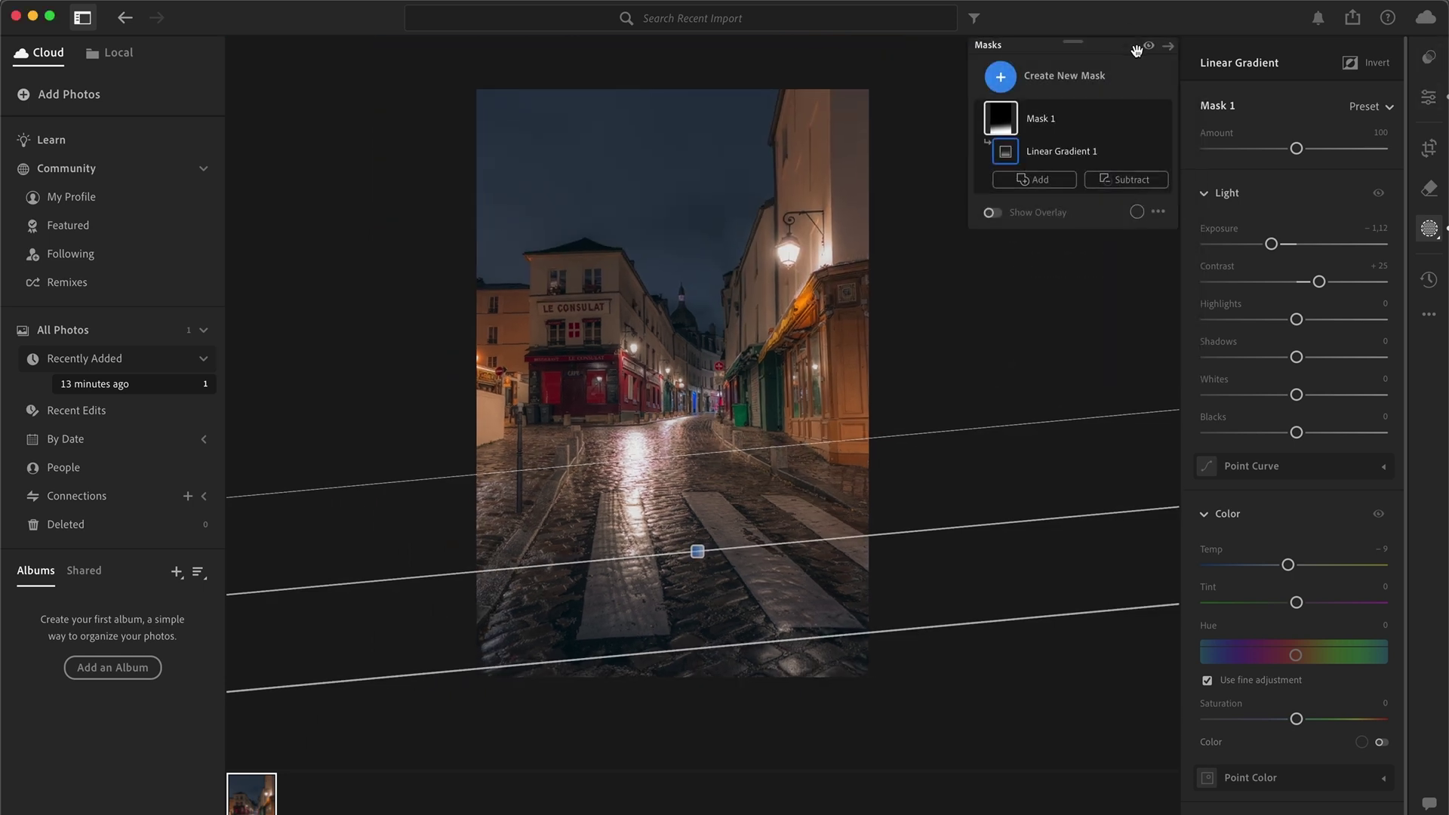
{"action": "left_click", "coordinate": [1148, 46]}
{"action": "left_click", "coordinate": [1148, 46]}
{"action": "left_click", "coordinate": [1147, 47]}
{"action": "left_click", "coordinate": [1147, 48]}
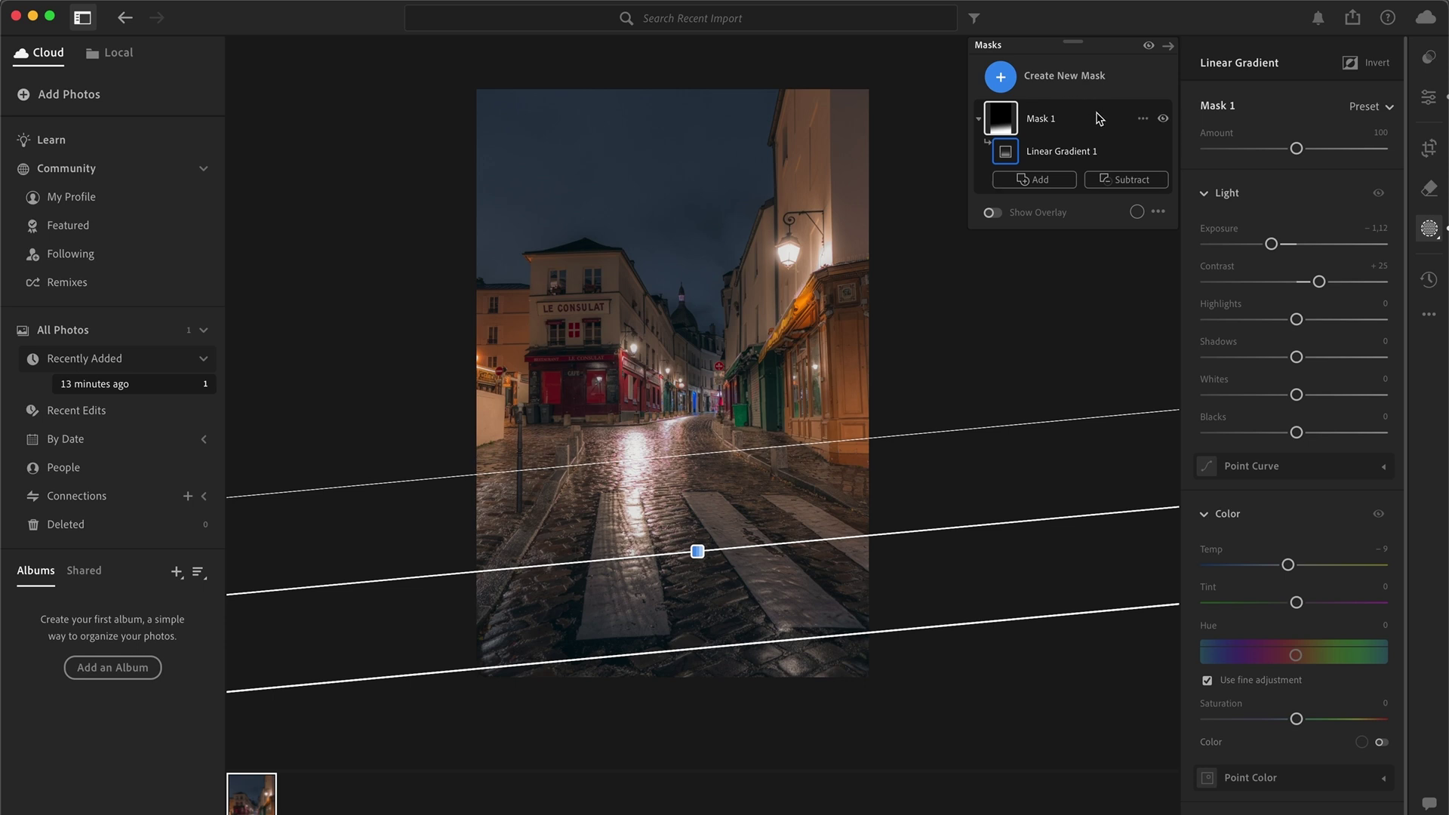
Hide the effect of Mask 1.
{"action": "left_click", "coordinate": [1163, 119]}
{"action": "left_click", "coordinate": [1088, 83]}
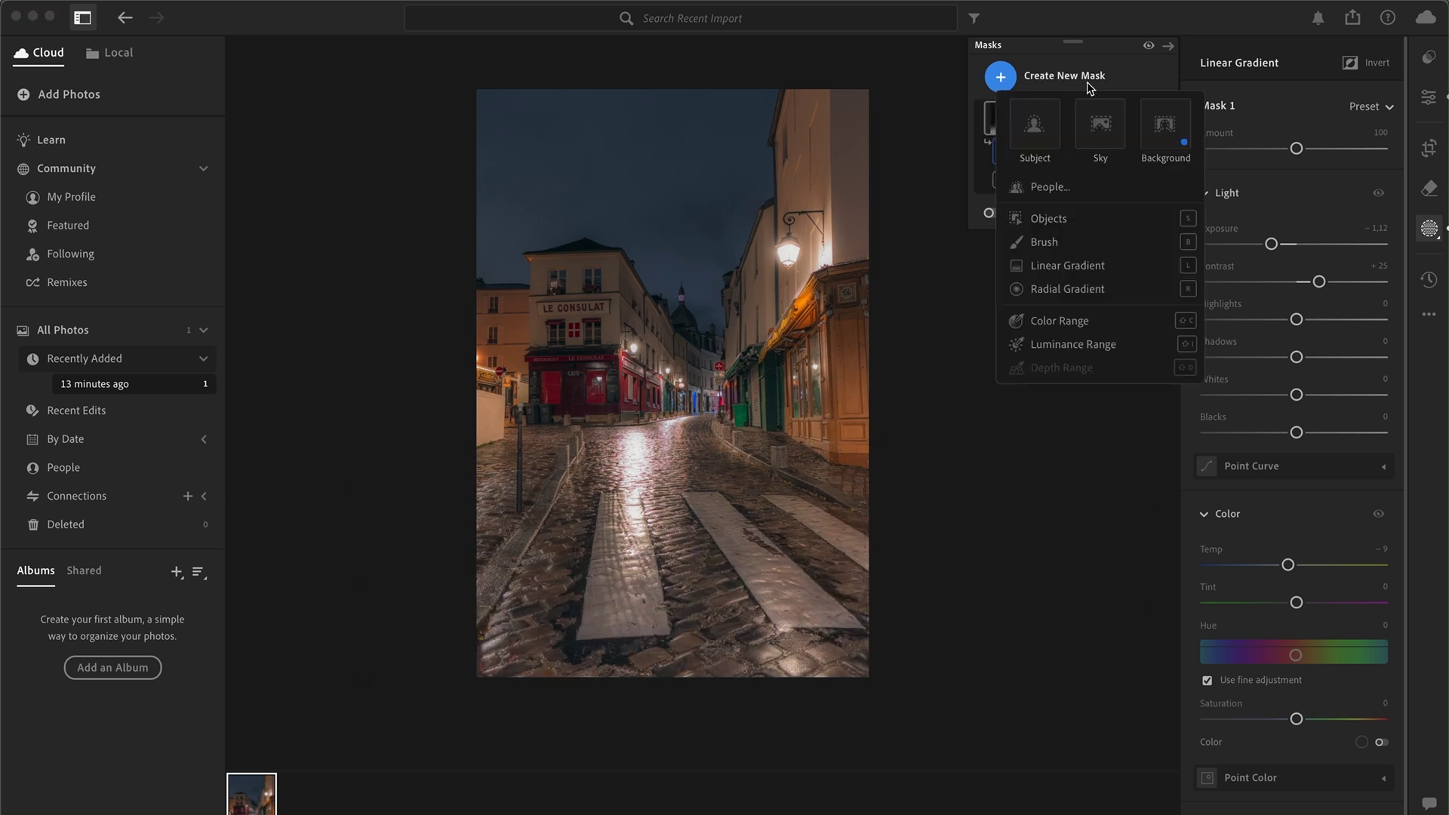
{"action": "key", "text": "Escape"}
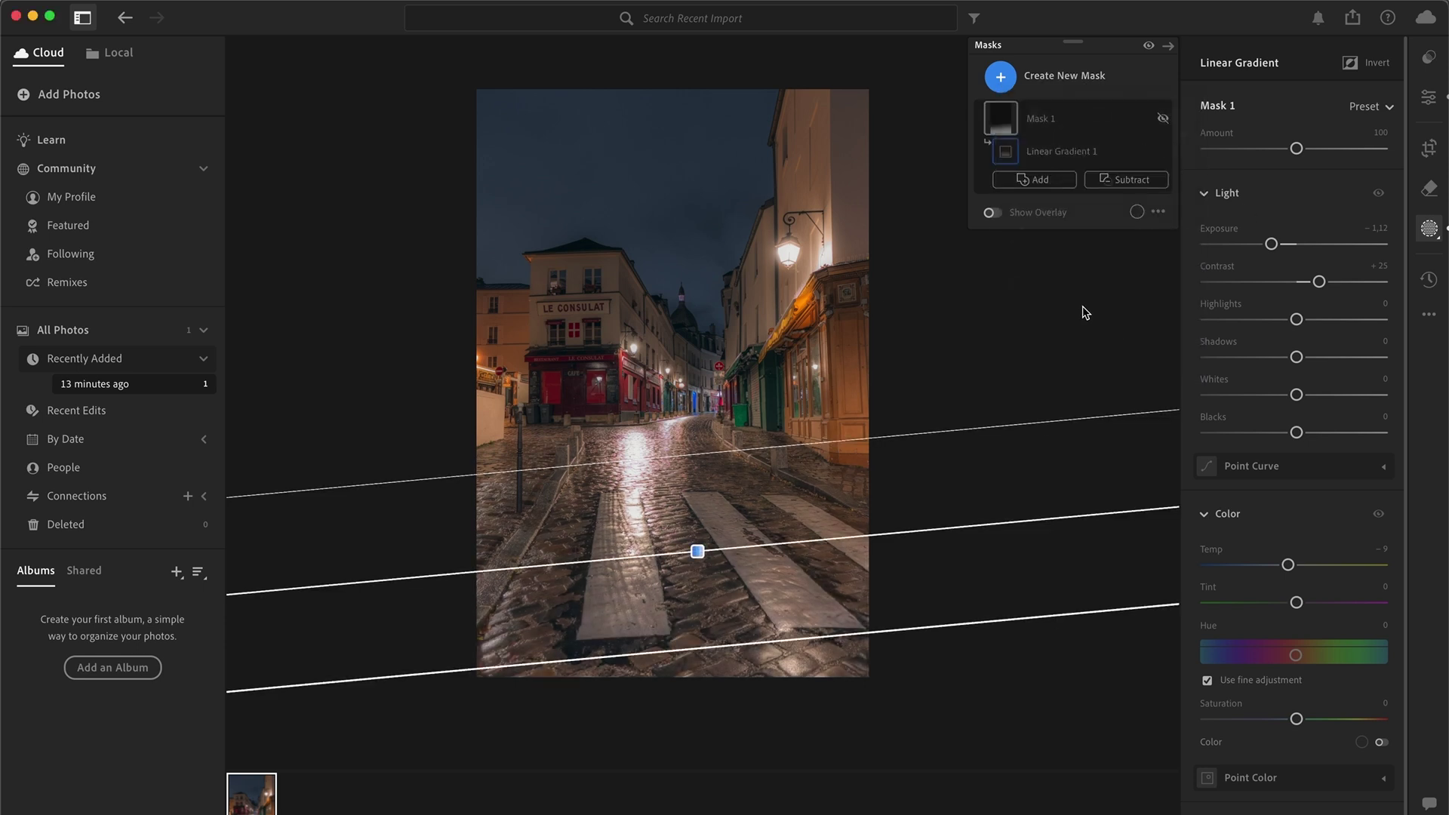
Create a radial gradient mask, enlarge it beyond the photo's edges and center it over the Le Consulat building's roof.
{"action": "left_click", "coordinate": [1084, 76]}
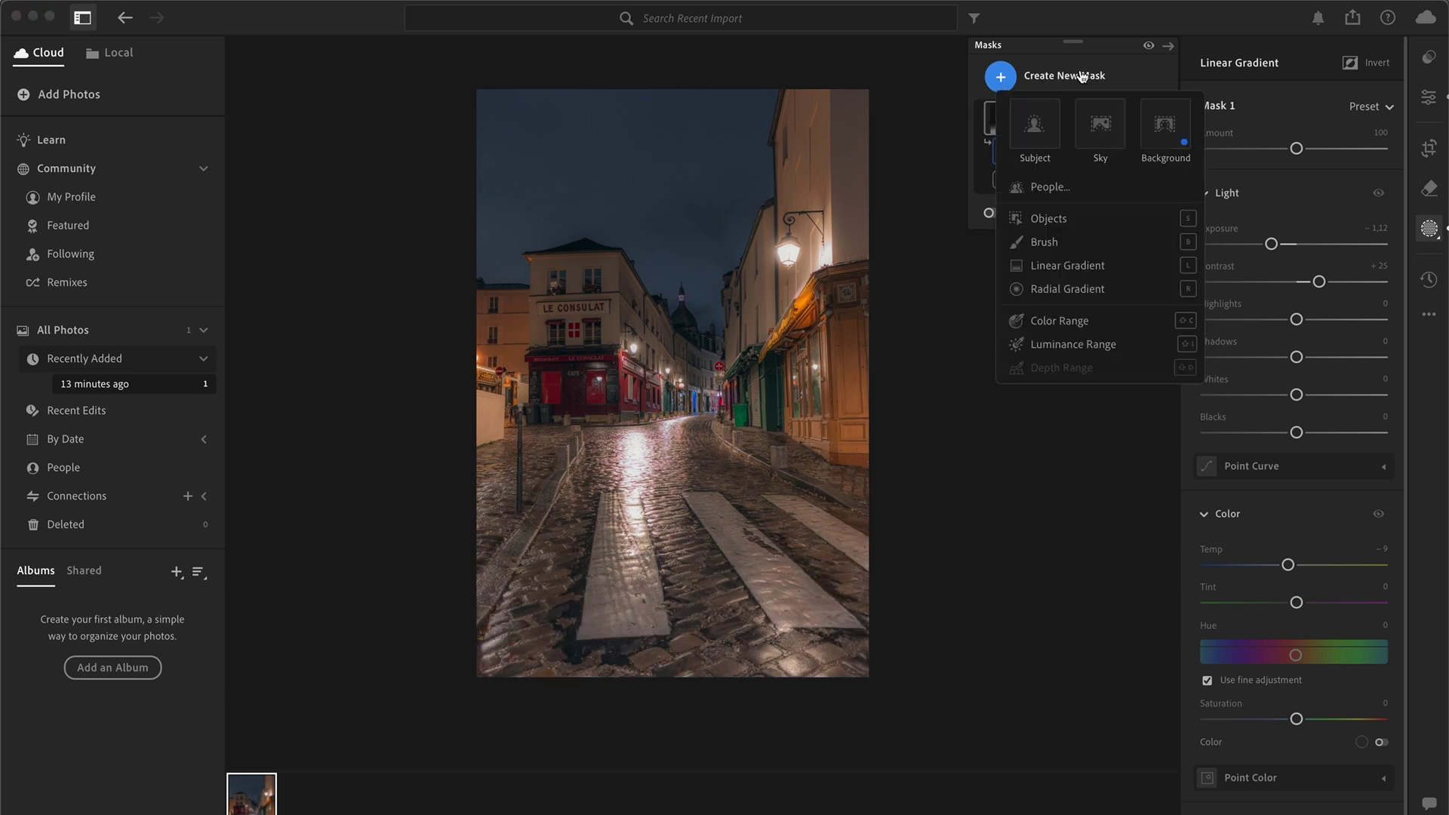
{"action": "left_click", "coordinate": [1067, 289]}
{"action": "left_click_drag", "start_coordinate": [663, 279], "coordinate": [851, 531]}
{"action": "left_click_drag", "start_coordinate": [777, 361], "coordinate": [794, 402]}
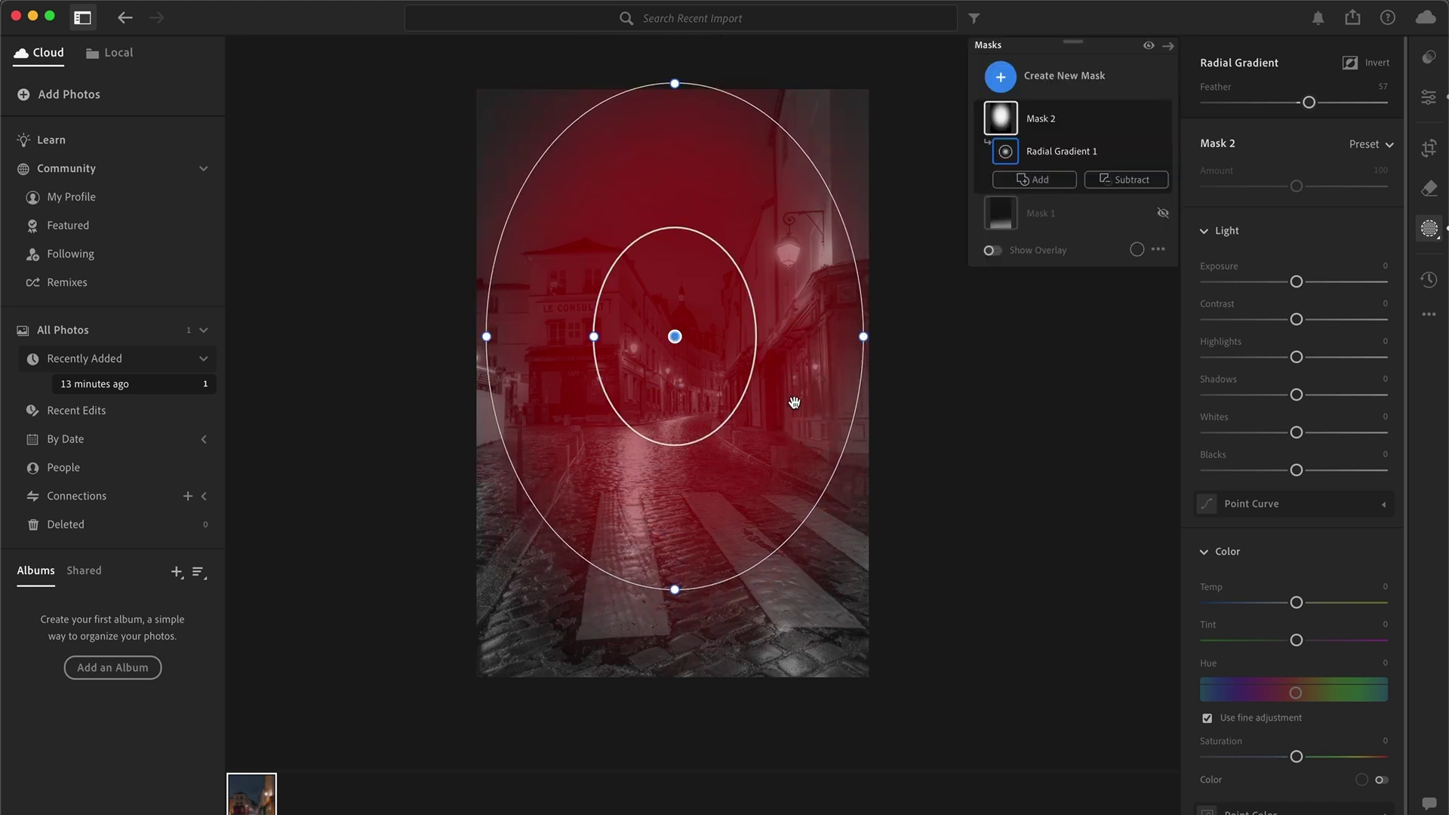
{"action": "left_click_drag", "start_coordinate": [673, 84], "coordinate": [673, 43]}
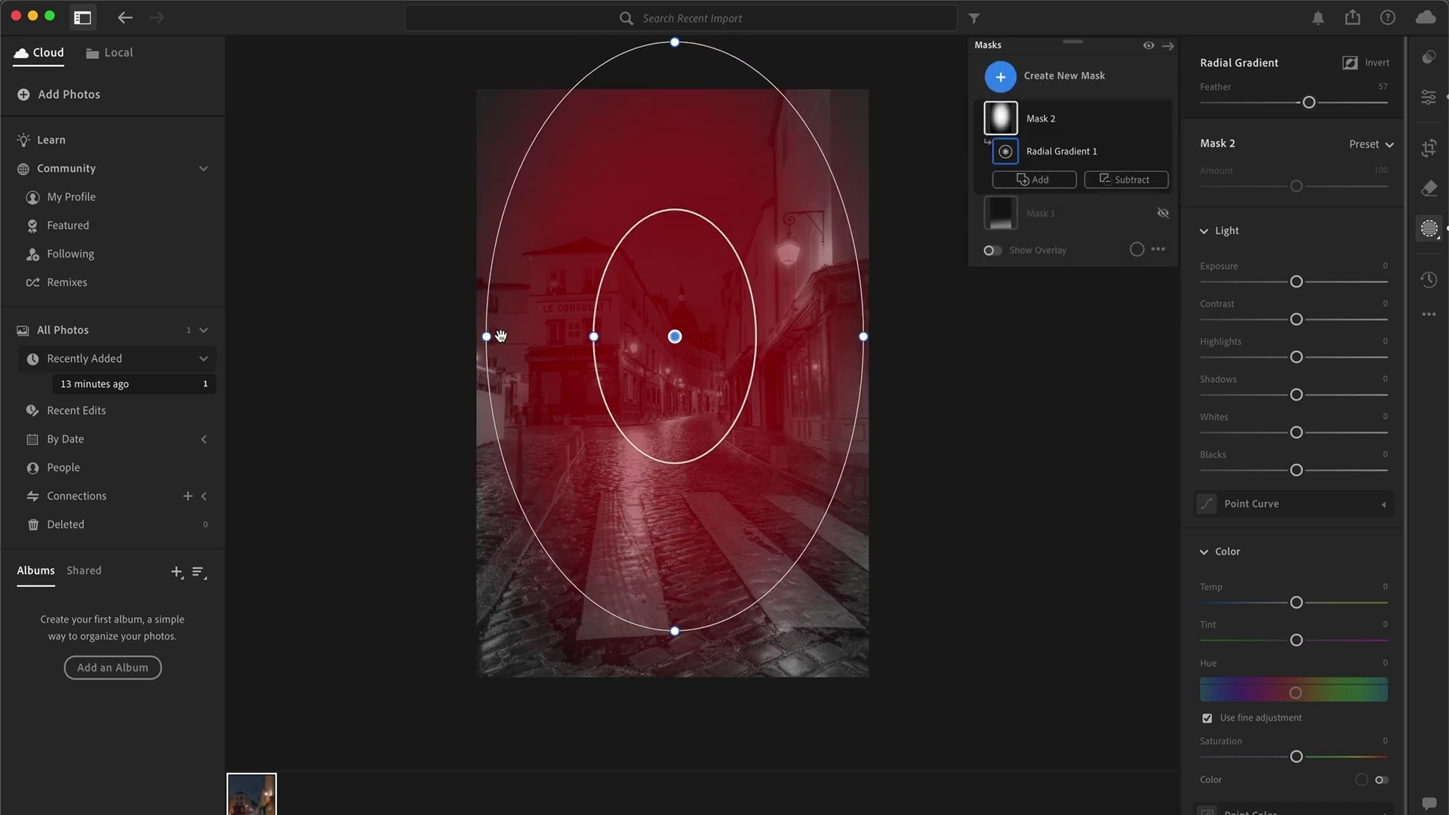
{"action": "left_click_drag", "start_coordinate": [483, 336], "coordinate": [414, 336]}
{"action": "left_click_drag", "start_coordinate": [718, 379], "coordinate": [662, 307]}
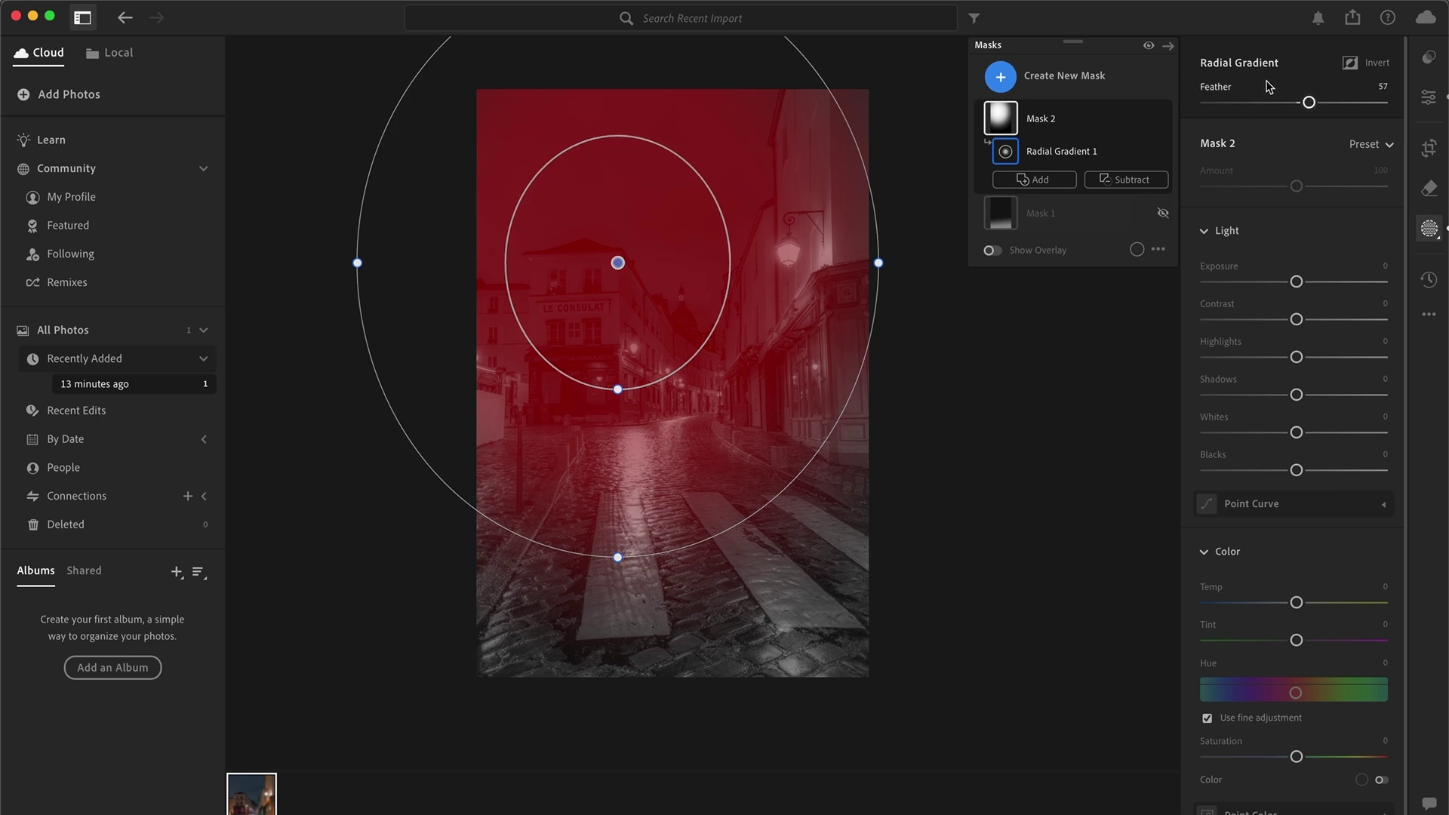
Invert the radial gradient, reduce its feather to 21, stretch it down to the lower crosswalk and shift it up and left.
{"action": "left_click", "coordinate": [1351, 64]}
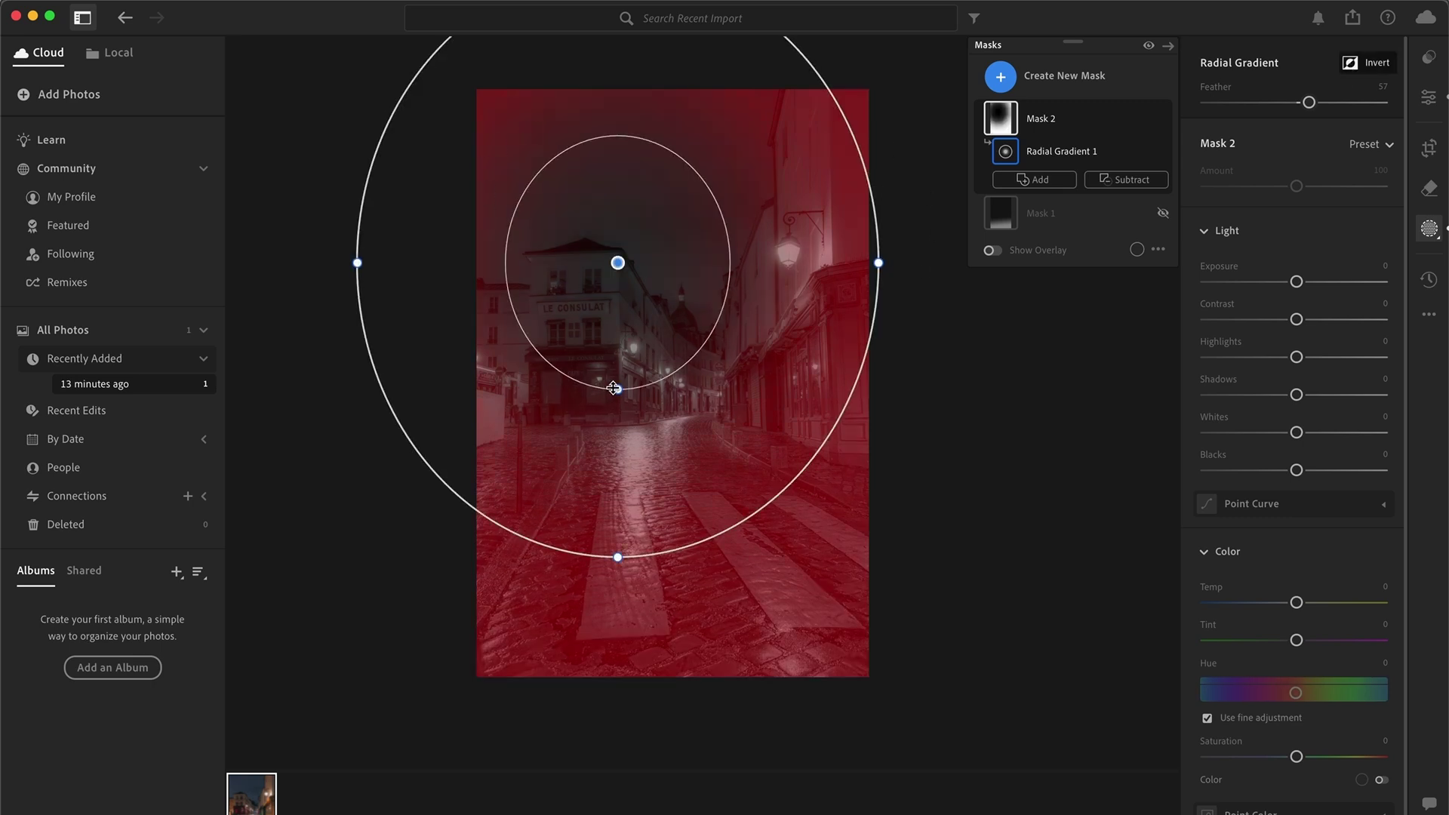
{"action": "left_click_drag", "start_coordinate": [616, 391], "coordinate": [615, 495]}
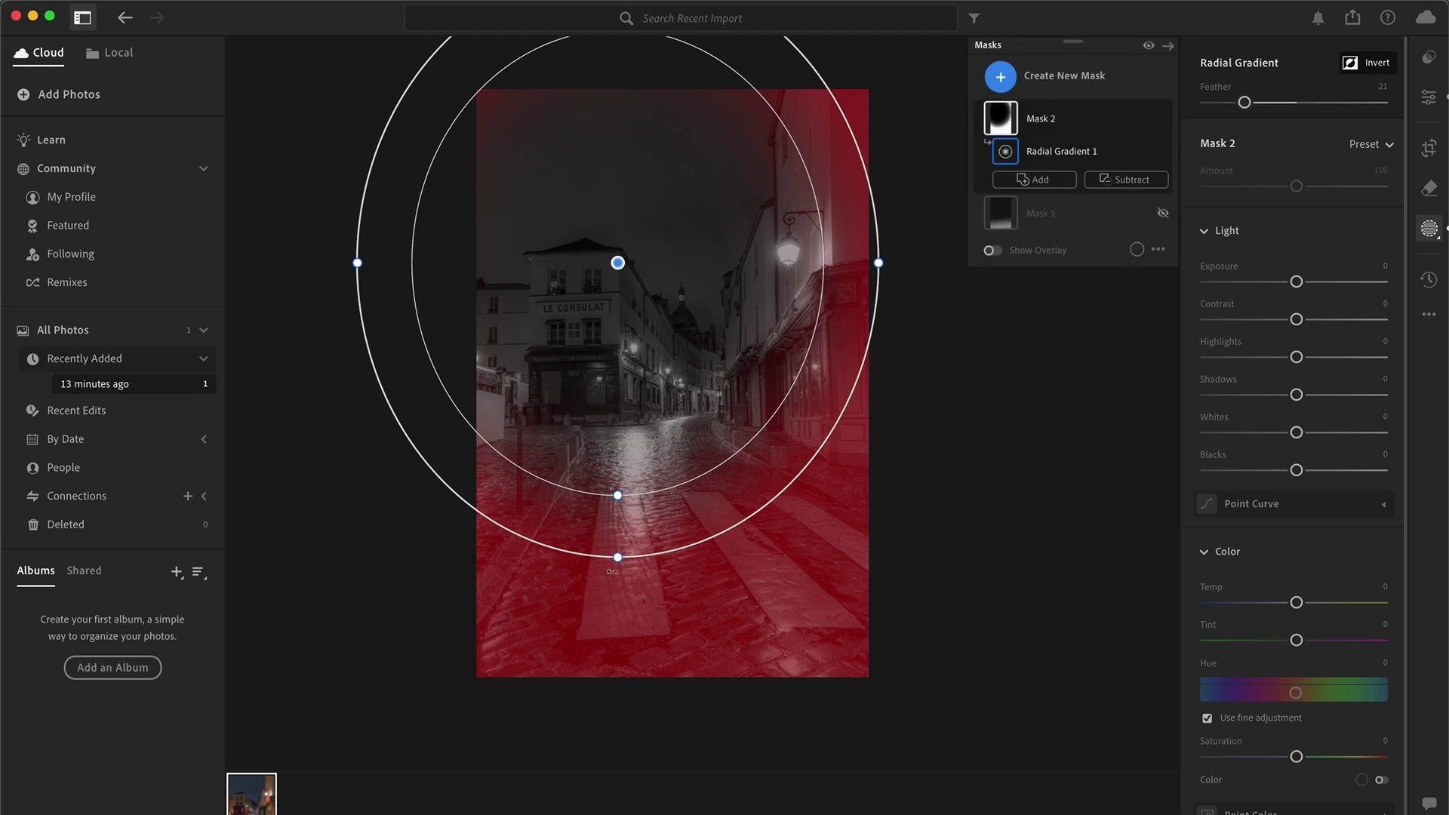
{"action": "left_click_drag", "start_coordinate": [618, 561], "coordinate": [618, 588]}
{"action": "left_click_drag", "start_coordinate": [613, 649], "coordinate": [602, 689]}
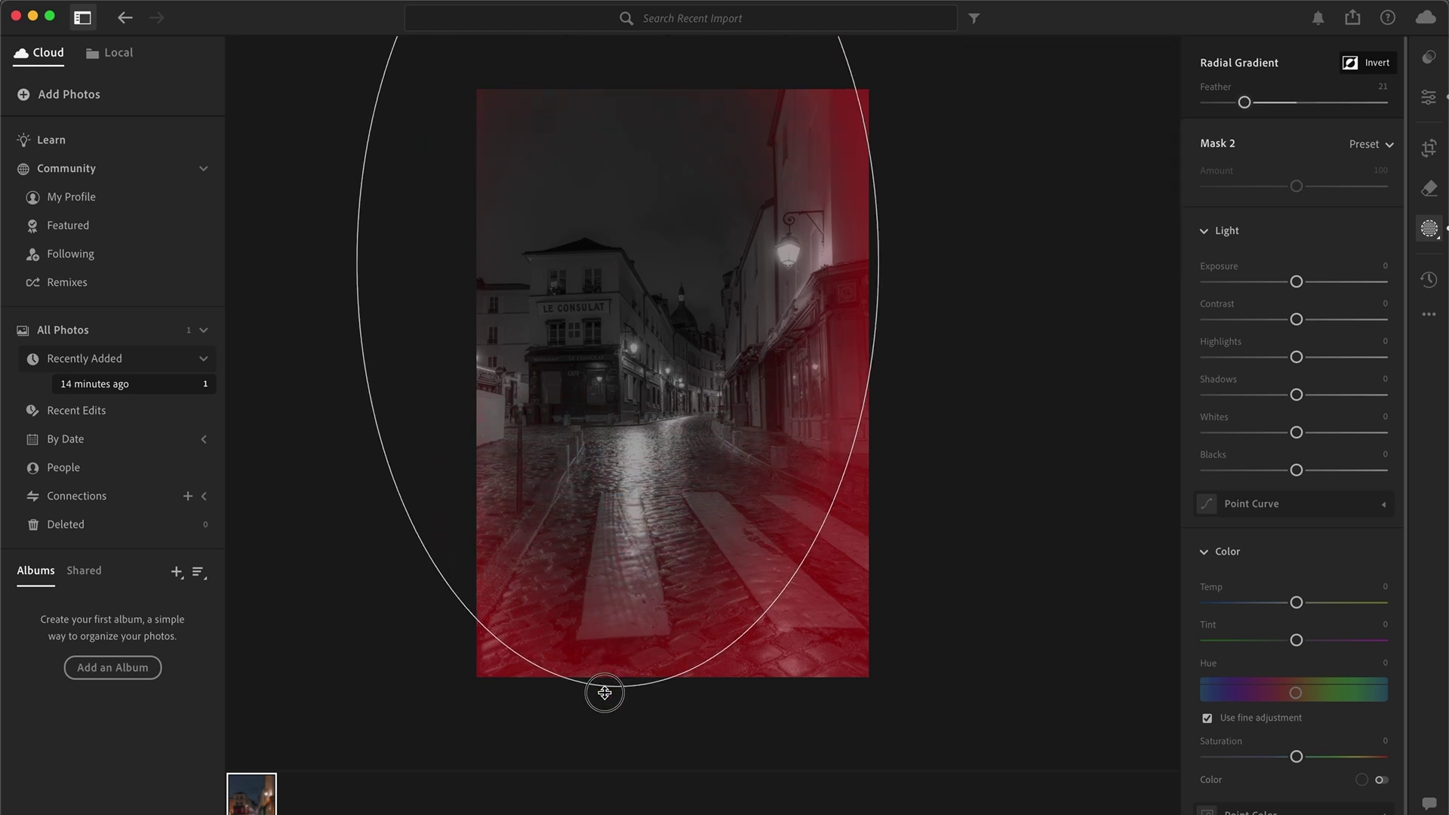
{"action": "left_click_drag", "start_coordinate": [695, 430], "coordinate": [681, 392]}
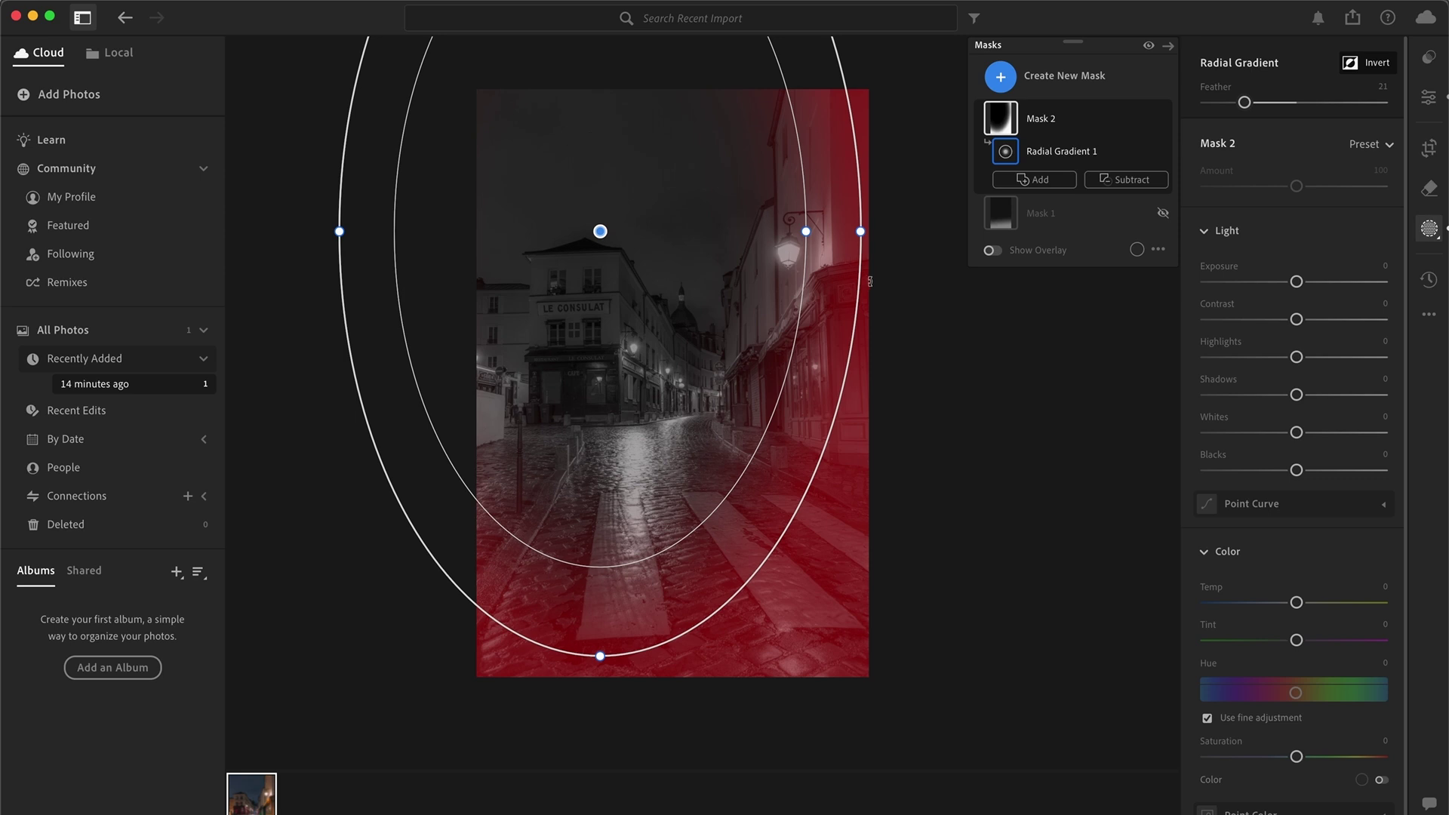
Set the radial mask's Exposure to -1.04 and Contrast to +31, and shift the gradient slightly further up and left.
{"action": "left_click_drag", "start_coordinate": [1297, 281], "coordinate": [1324, 320]}
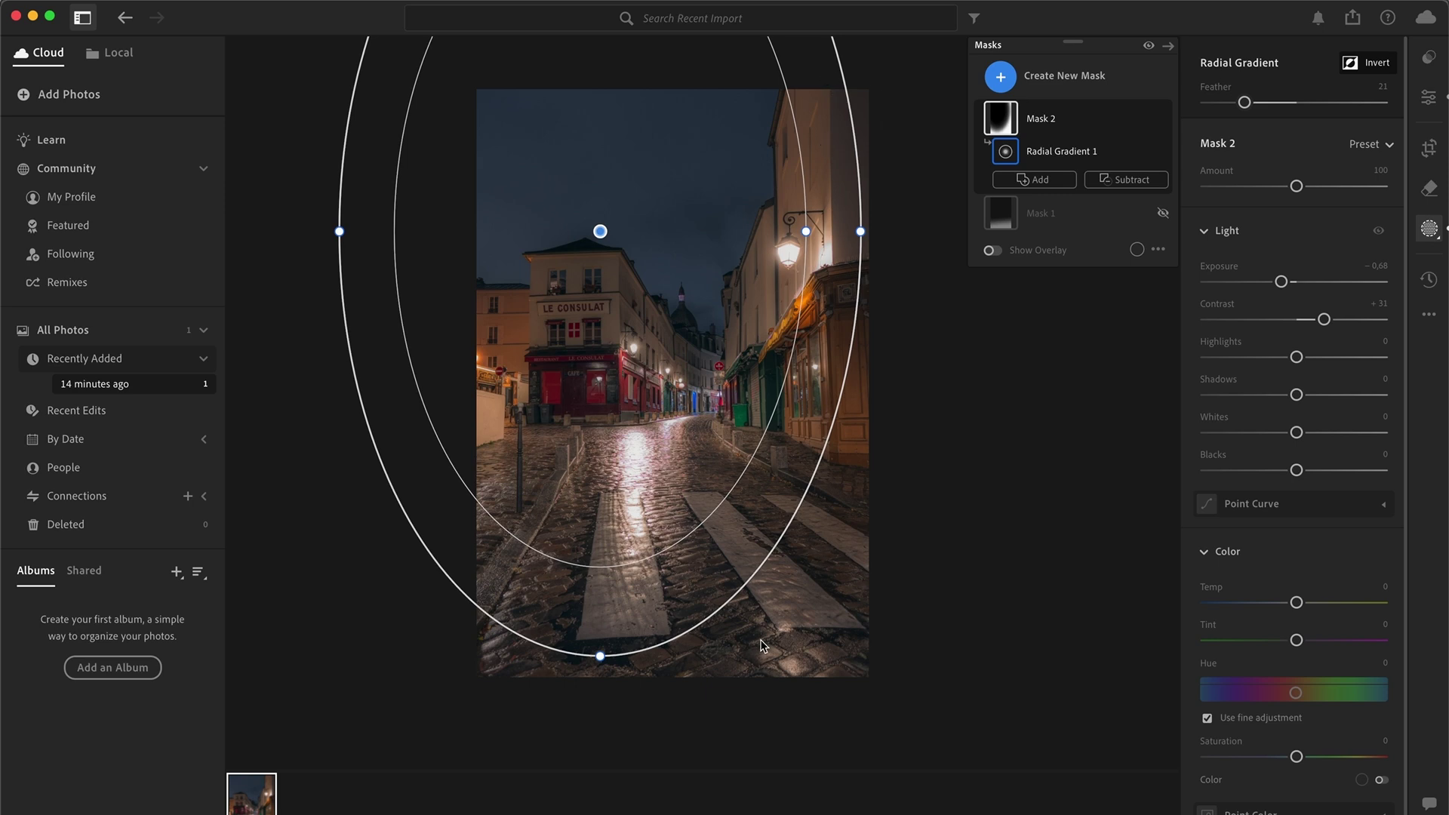
{"action": "left_click_drag", "start_coordinate": [654, 289], "coordinate": [638, 249]}
{"action": "left_click_drag", "start_coordinate": [1281, 281], "coordinate": [1274, 283]}
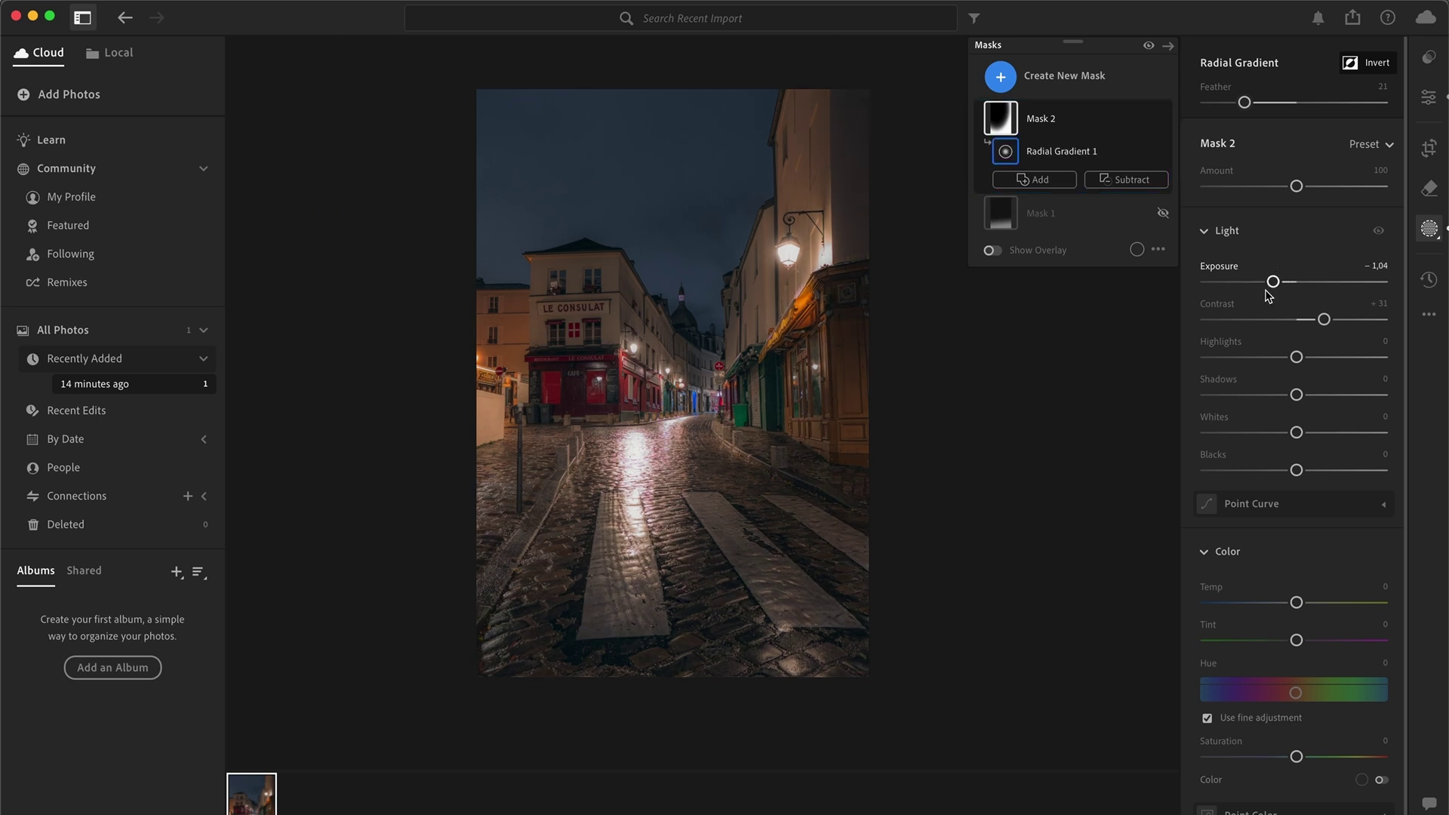
Set the radial mask's Temp to -2, Texture to -10 and Clarity to -43.
{"action": "scroll", "coordinate": [1236, 567], "scroll_direction": "down", "scroll_amount": 2}
{"action": "left_click_drag", "start_coordinate": [1295, 528], "coordinate": [1292, 529]}
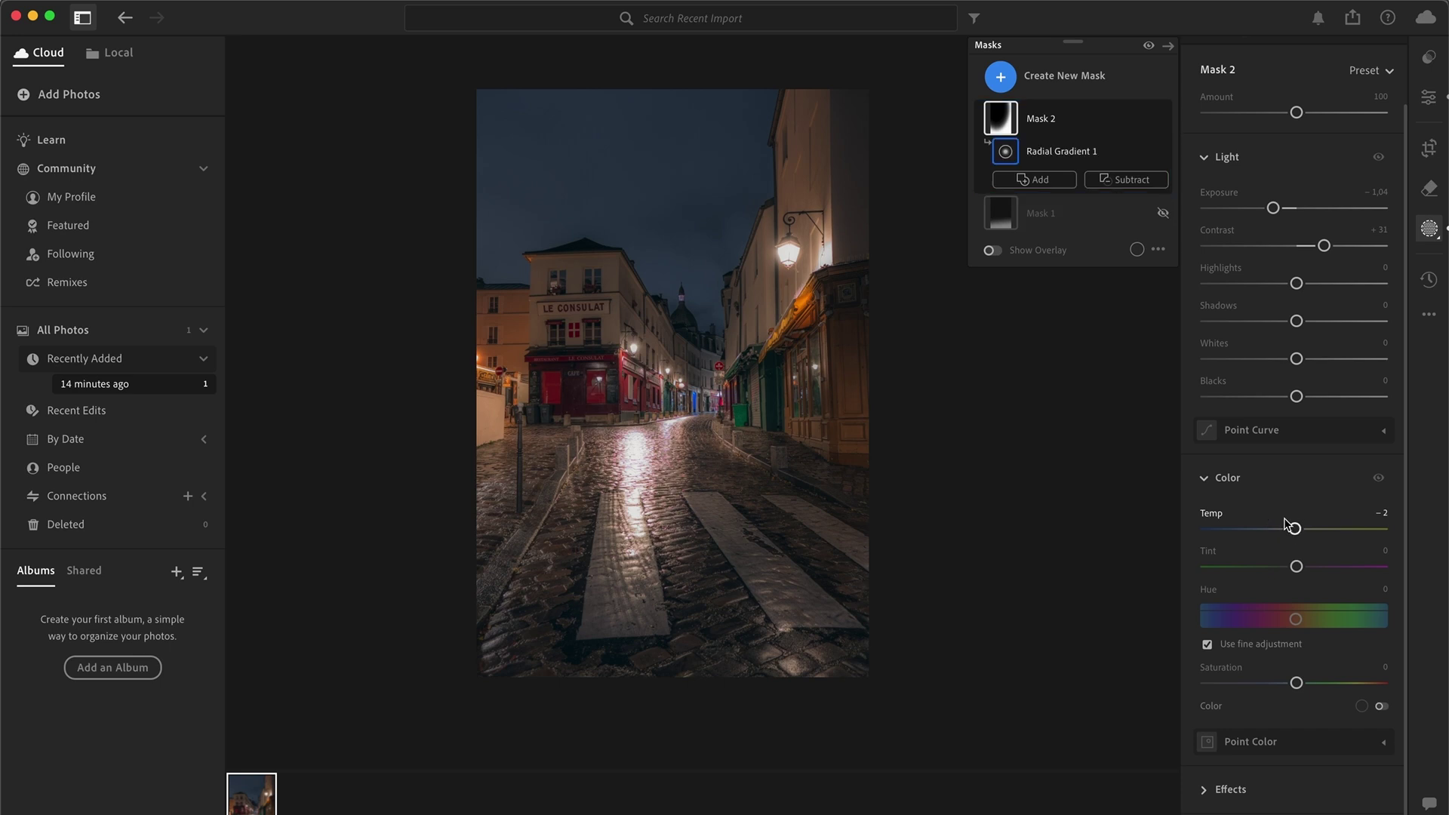
{"action": "left_click", "coordinate": [1230, 789]}
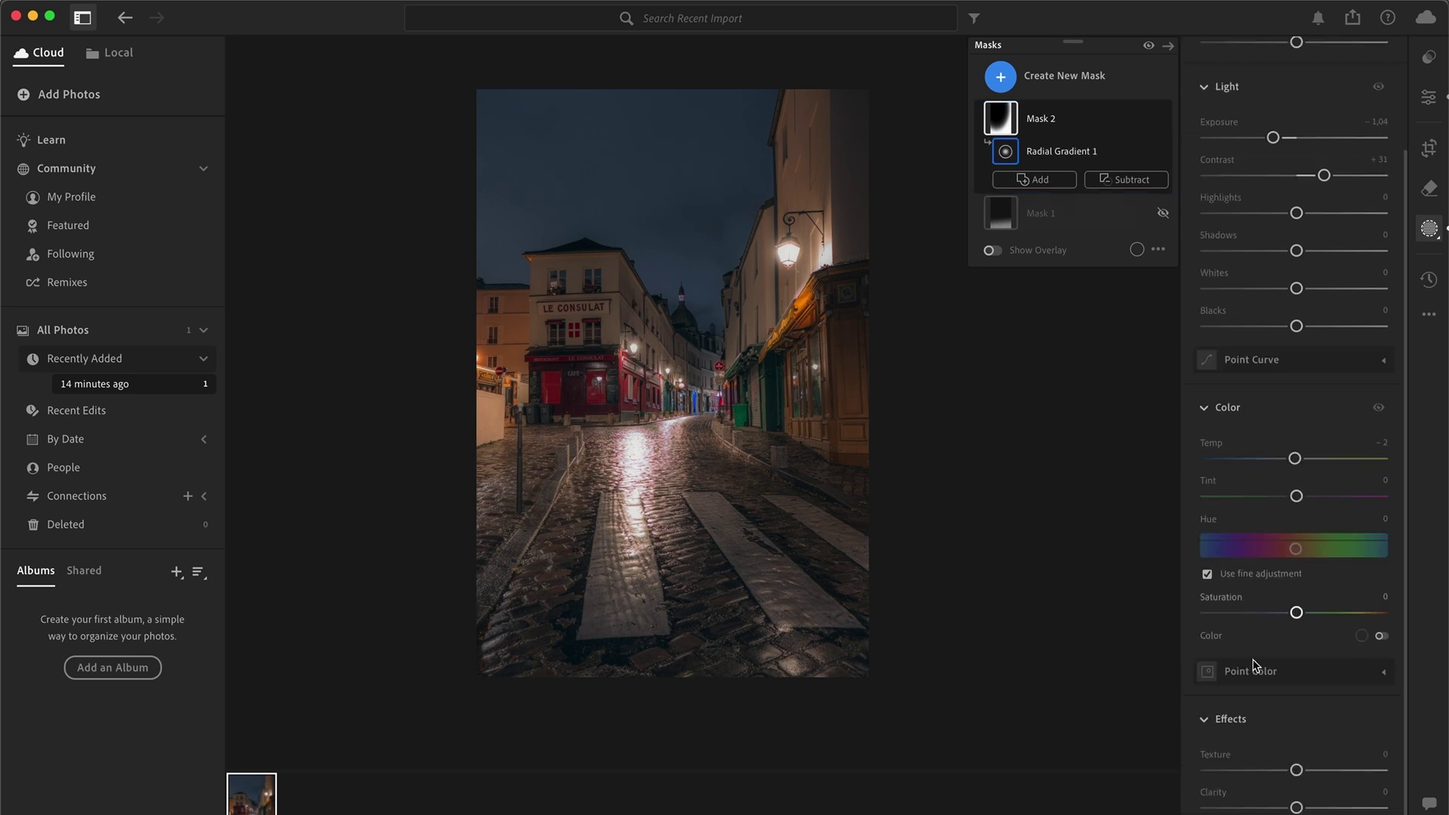
{"action": "scroll", "coordinate": [1245, 702], "scroll_direction": "down", "scroll_amount": 2}
{"action": "left_click_drag", "start_coordinate": [1297, 719], "coordinate": [1287, 679]}
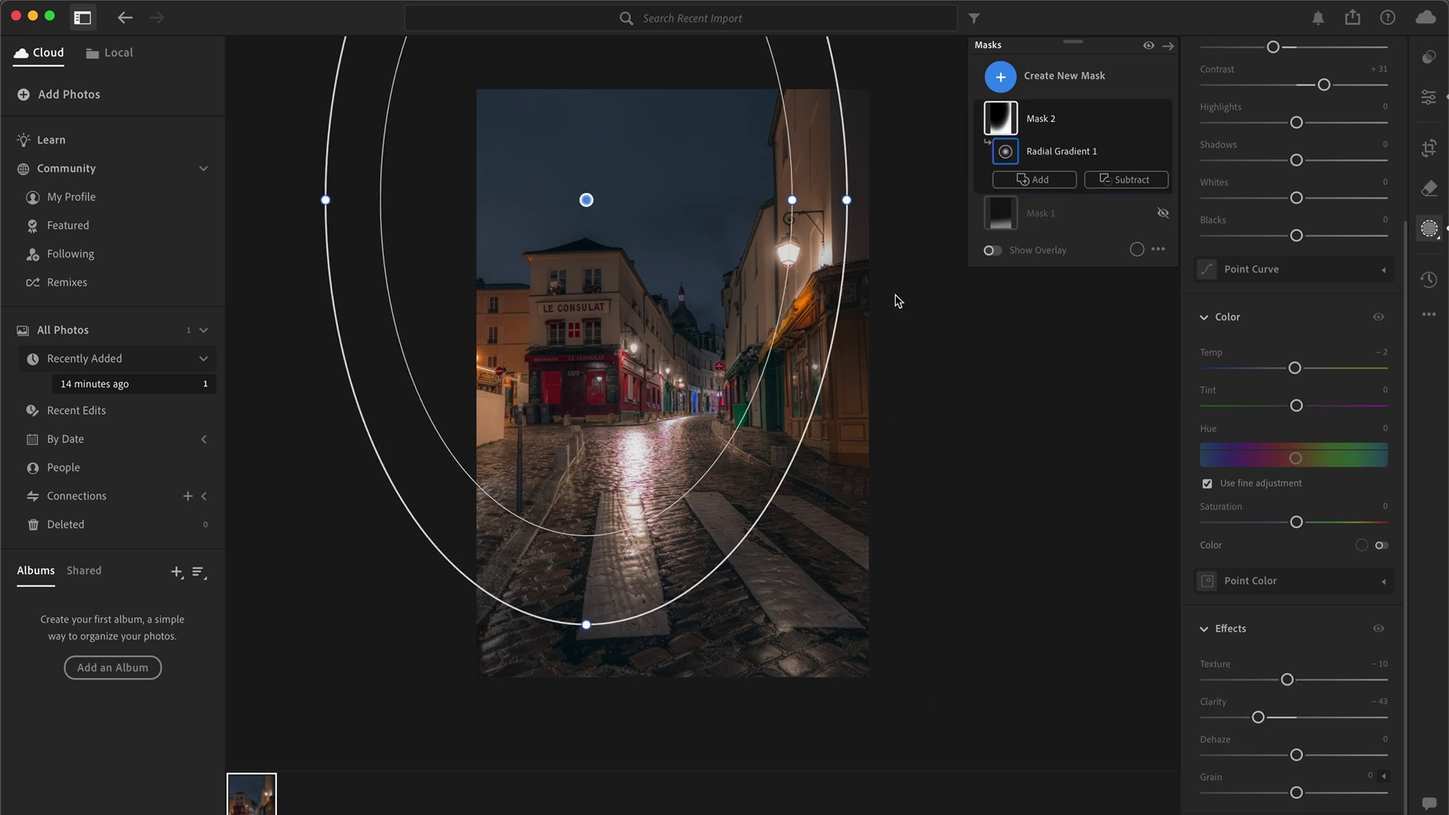
Compare the photo with the radial mask's effect switched off and on.
{"action": "left_click", "coordinate": [1430, 104]}
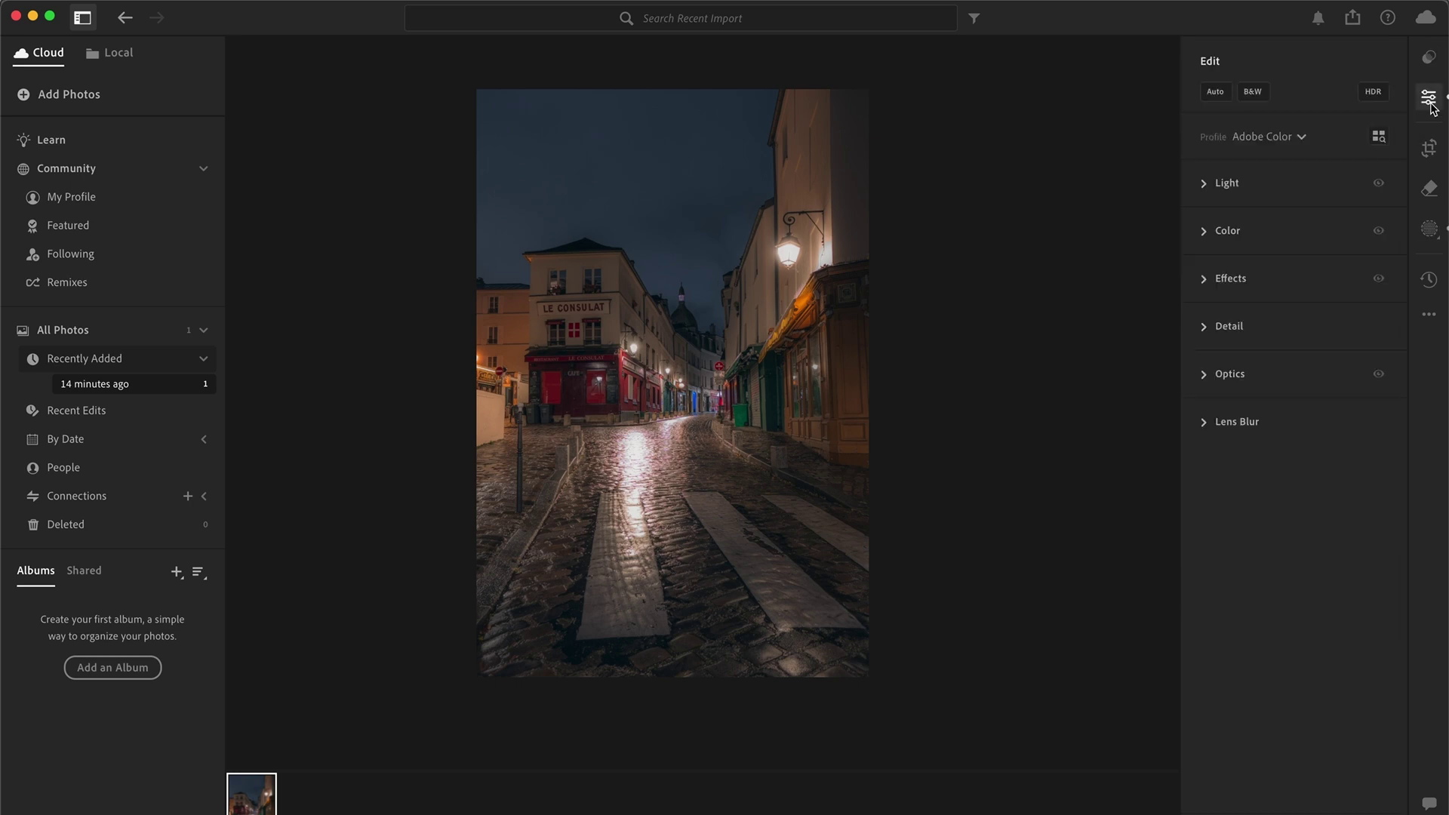
{"action": "left_click", "coordinate": [1429, 228]}
{"action": "left_click", "coordinate": [1149, 47]}
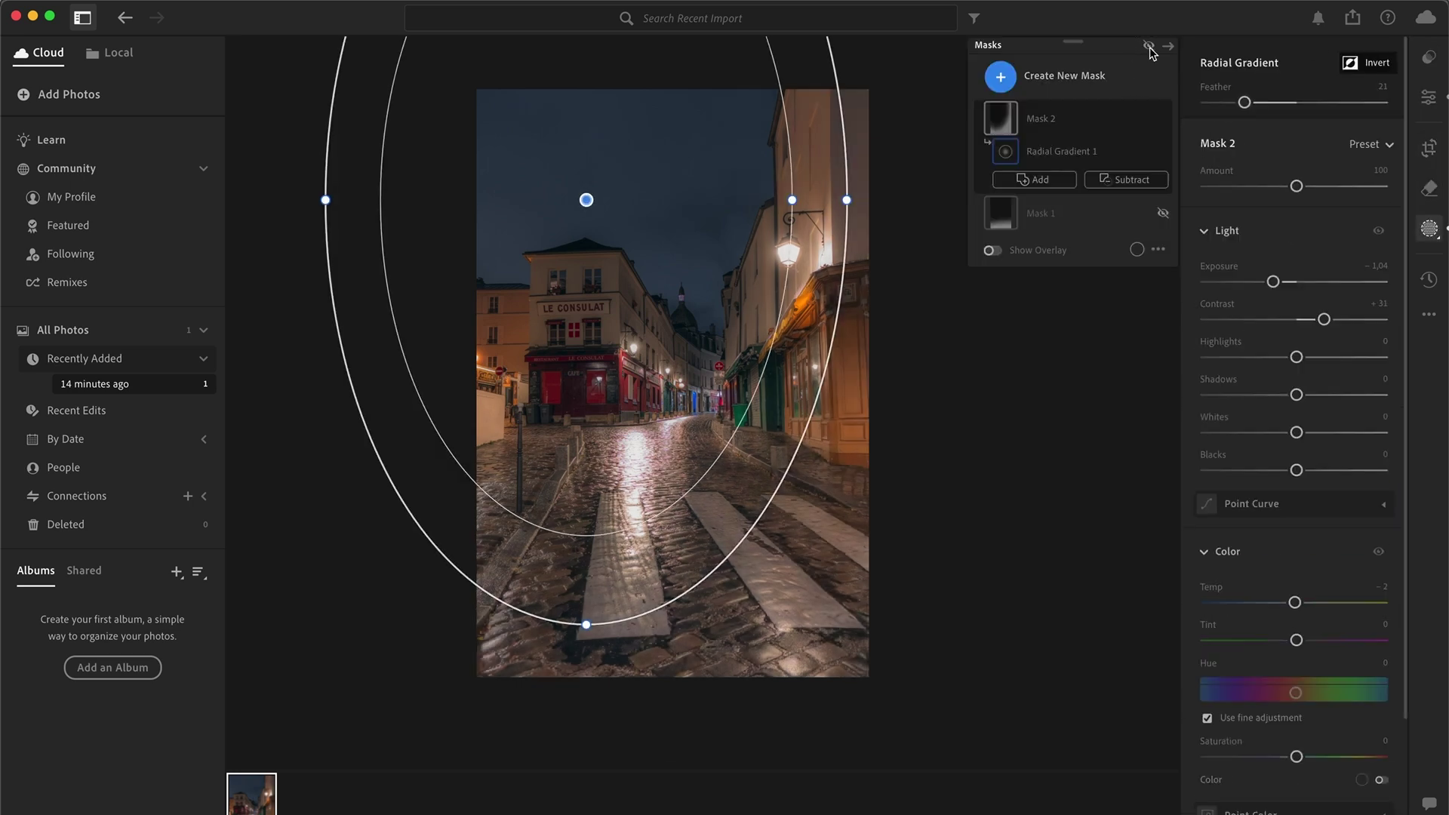
{"action": "left_click", "coordinate": [1148, 47]}
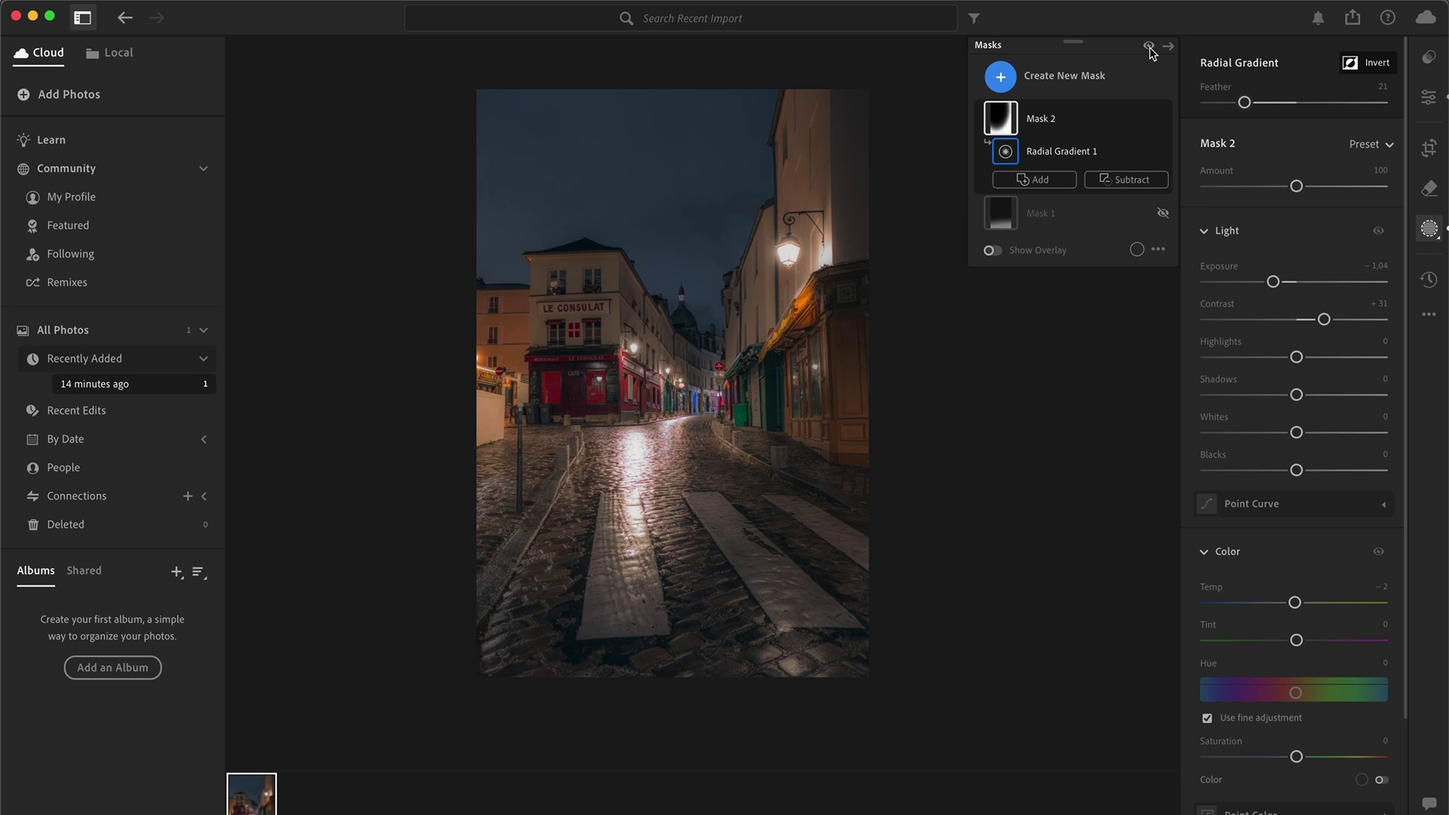
Toggle the visibility of Mask 2 off and on to check its darkening effect once more.
{"action": "left_click", "coordinate": [1164, 120]}
{"action": "left_click", "coordinate": [1163, 119]}
Paint a new brush mask with size 18.7 over the left crosswalk stripe and set its Exposure to +0.96.
{"action": "left_click", "coordinate": [1088, 76]}
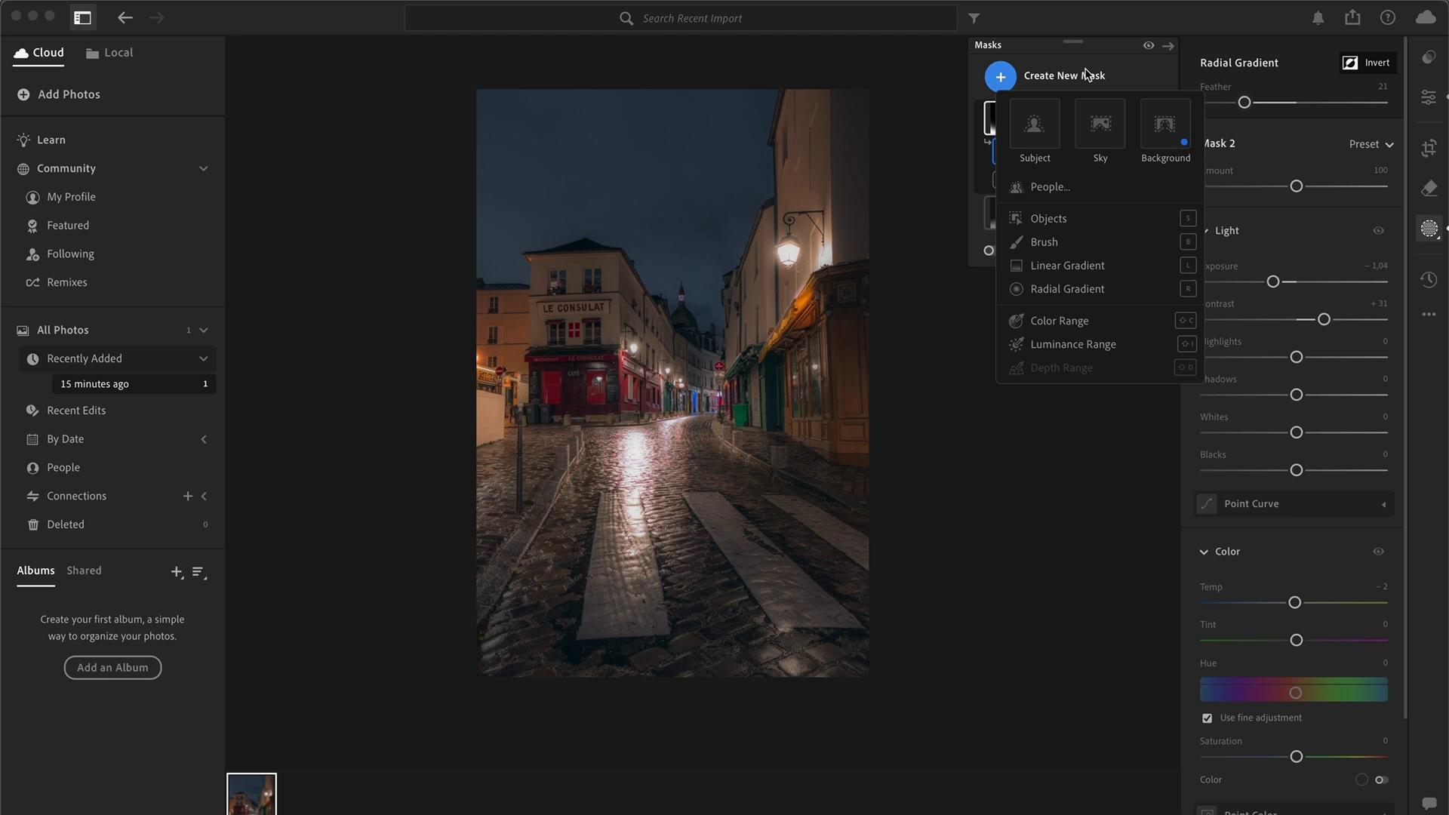
{"action": "left_click", "coordinate": [1044, 243]}
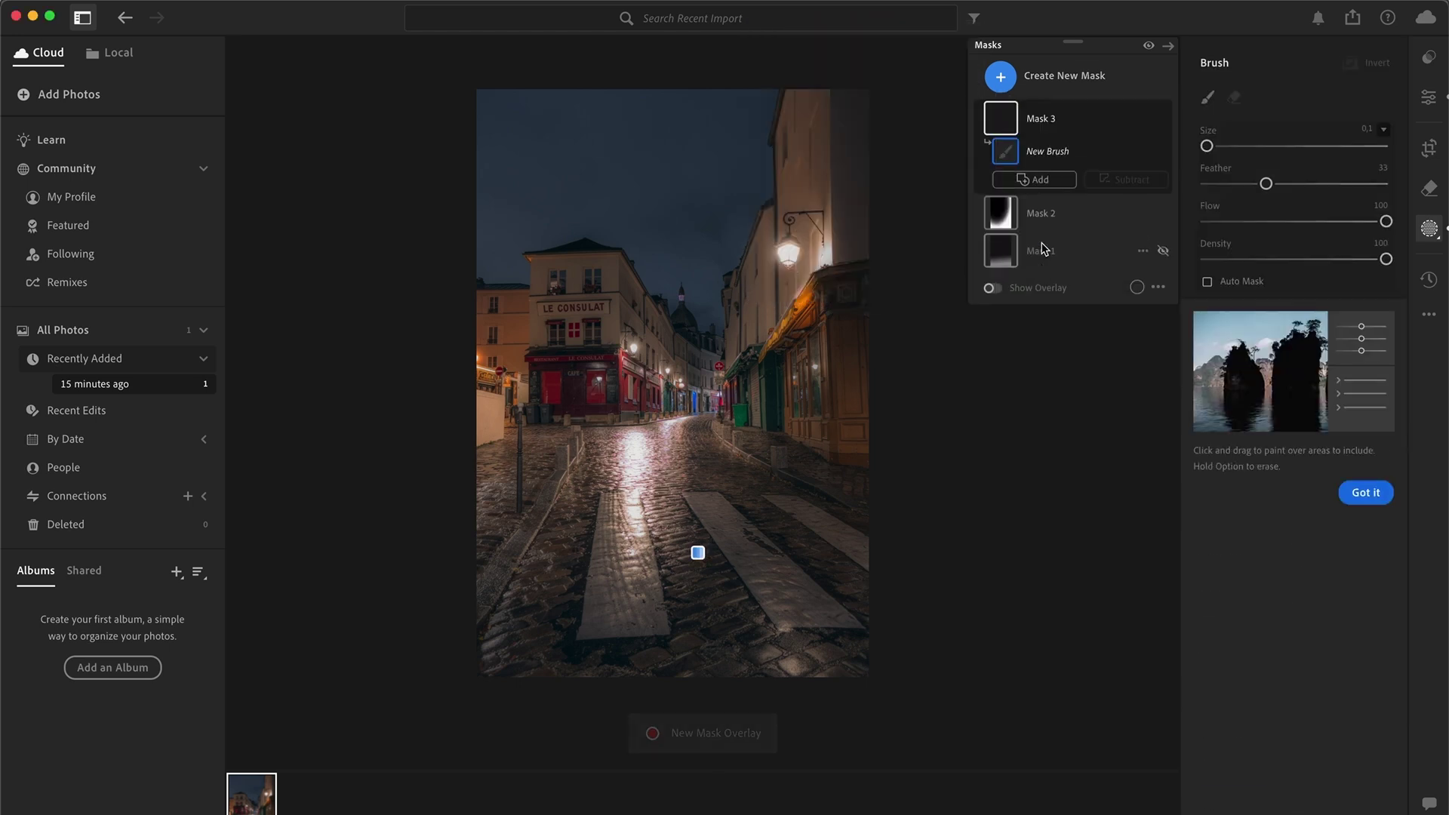
{"action": "left_click_drag", "start_coordinate": [1207, 146], "coordinate": [1240, 146]}
{"action": "mouse_move", "coordinate": [627, 498]}
{"action": "left_mouse_down"}
{"action": "mouse_move", "coordinate": [608, 533]}
{"action": "mouse_move", "coordinate": [617, 624]}
{"action": "left_mouse_up"}
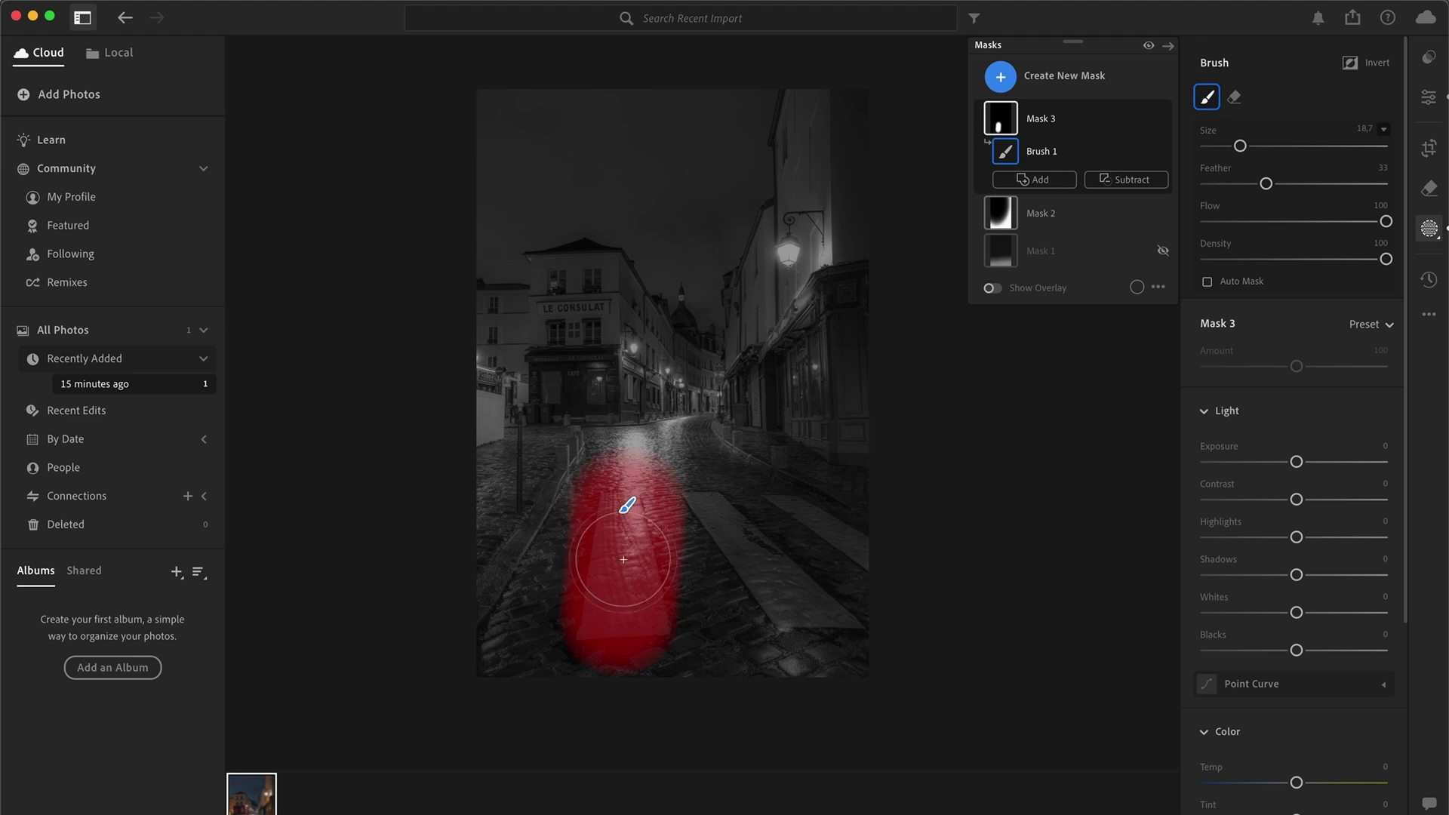
{"action": "mouse_move", "coordinate": [1297, 461]}
{"action": "left_mouse_down"}
{"action": "mouse_move", "coordinate": [1347, 463]}
{"action": "mouse_move", "coordinate": [1320, 463]}
{"action": "left_mouse_up"}
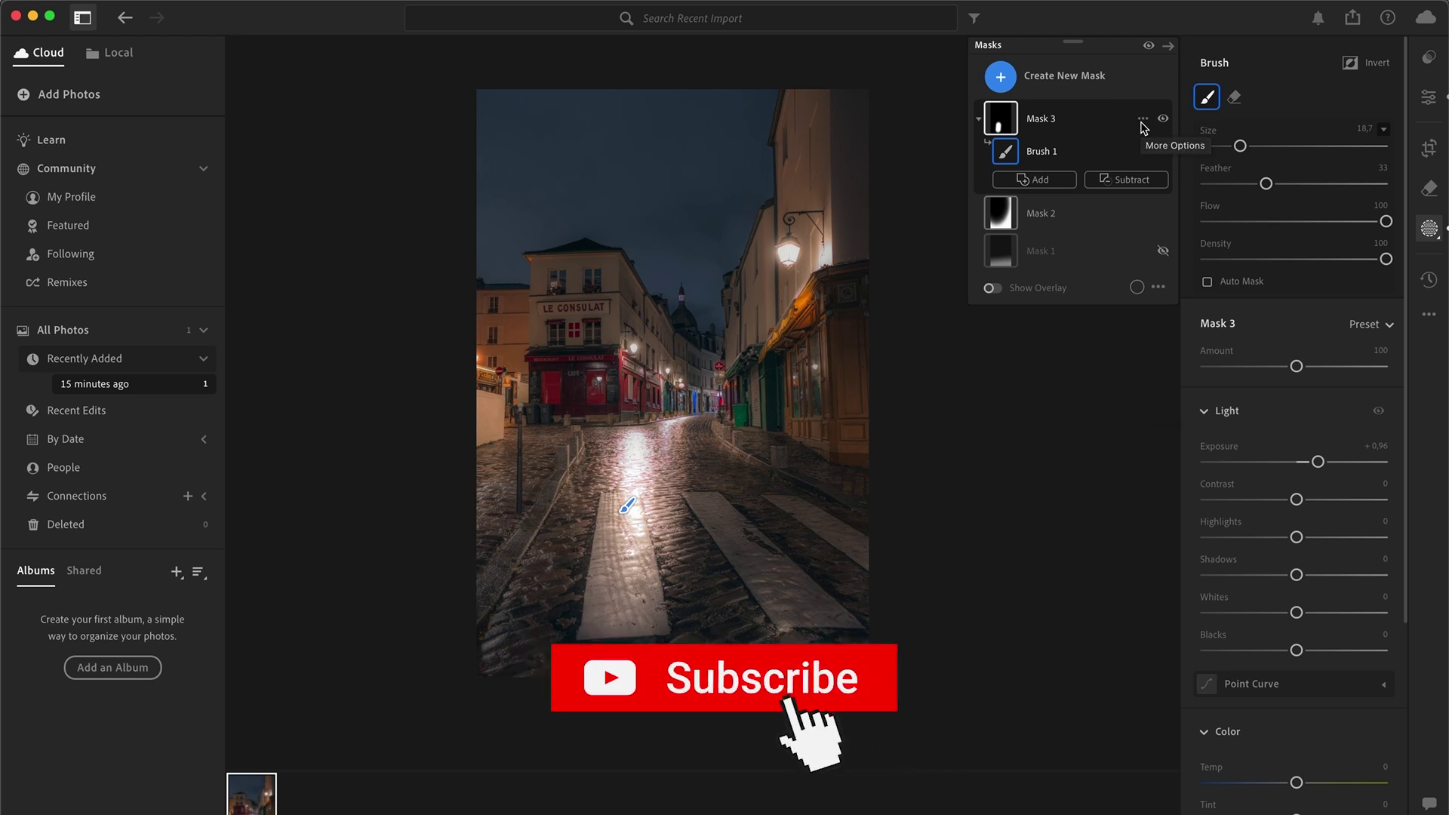
Replace the crosswalk brush mask with a size 25 brush mask across the whole lower foreground, with Exposure at -0.60.
{"action": "left_click", "coordinate": [1146, 121]}
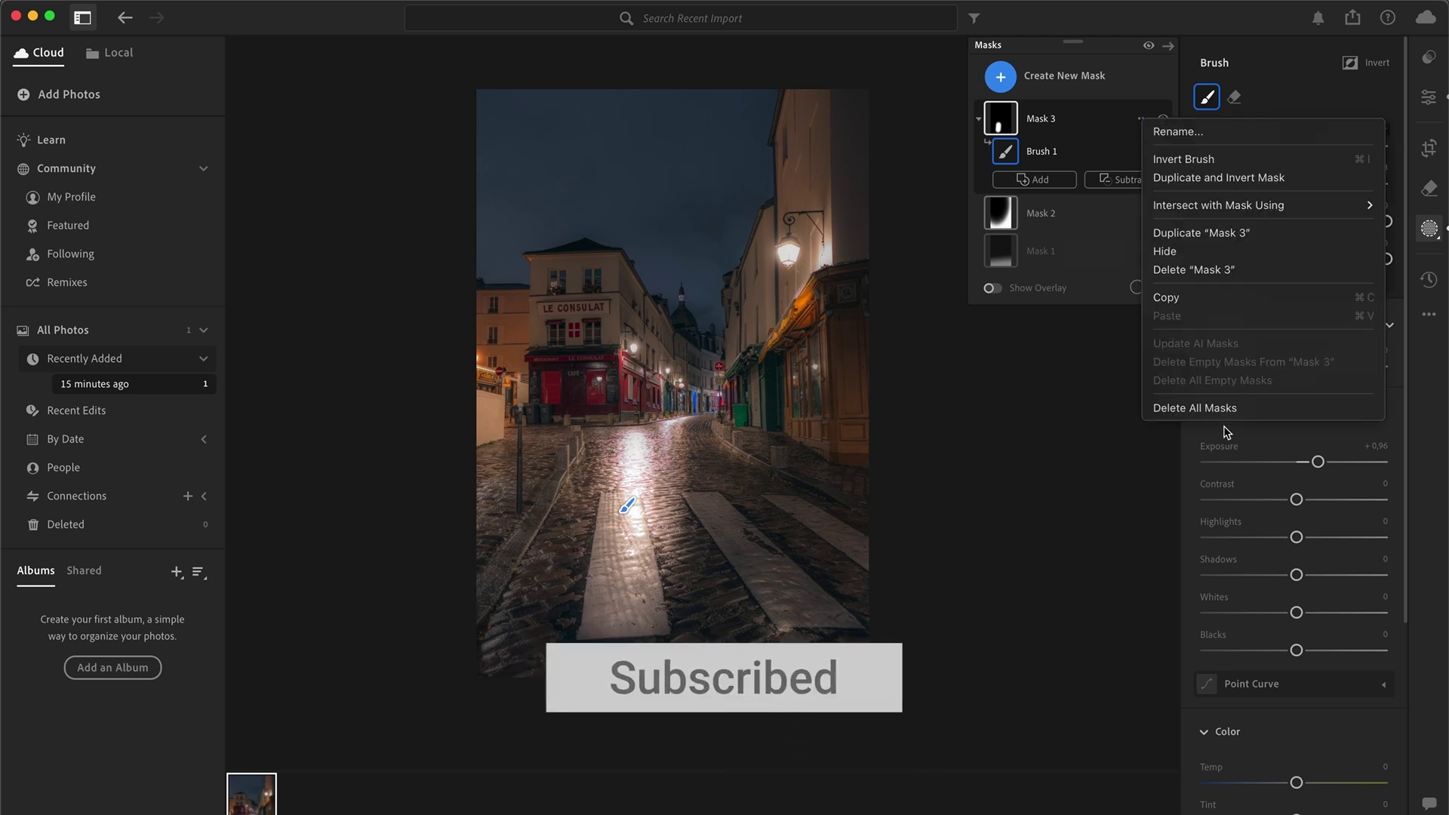
{"action": "left_click", "coordinate": [1177, 270]}
{"action": "left_click", "coordinate": [1009, 80]}
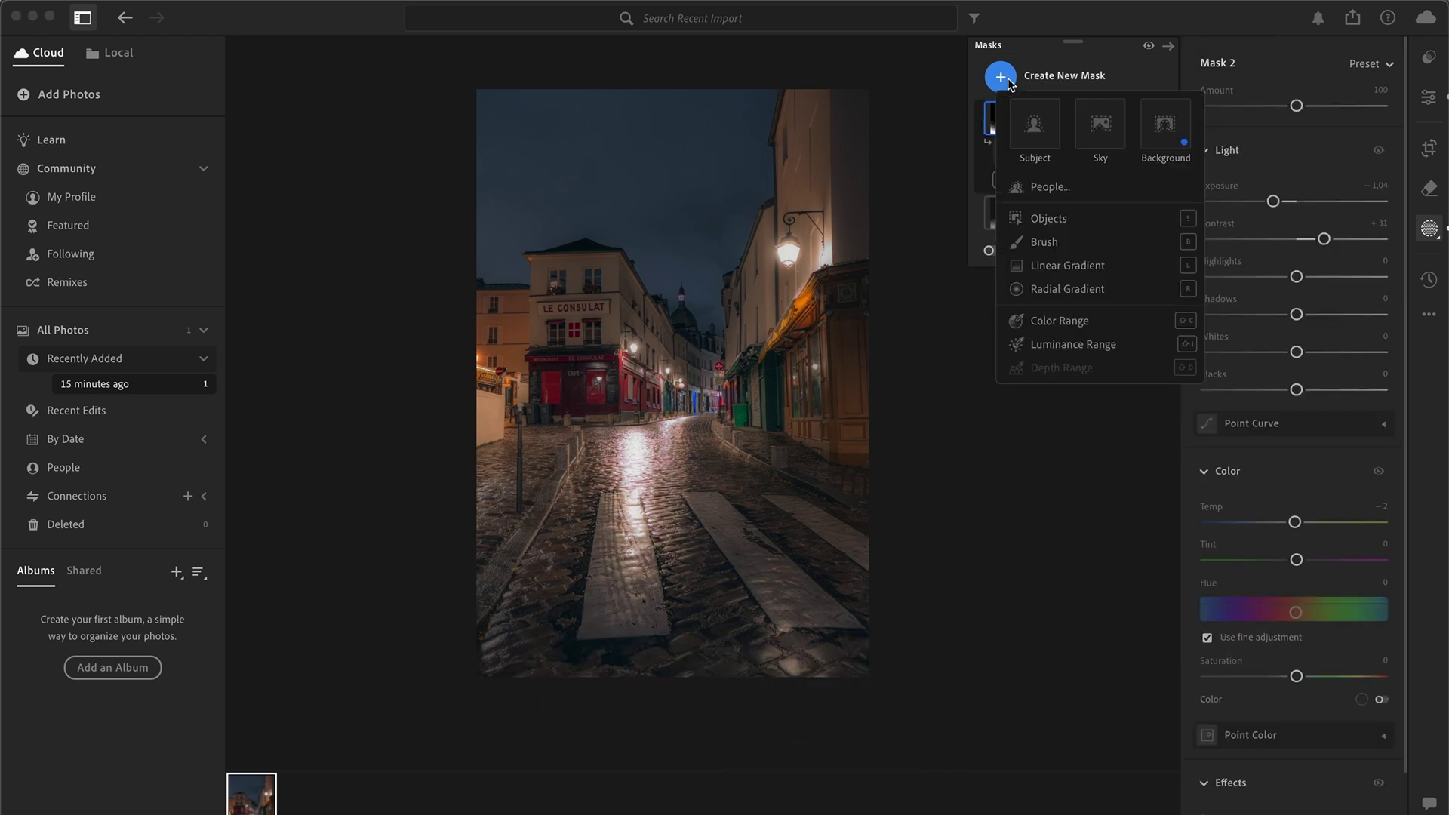
{"action": "left_click", "coordinate": [1044, 242]}
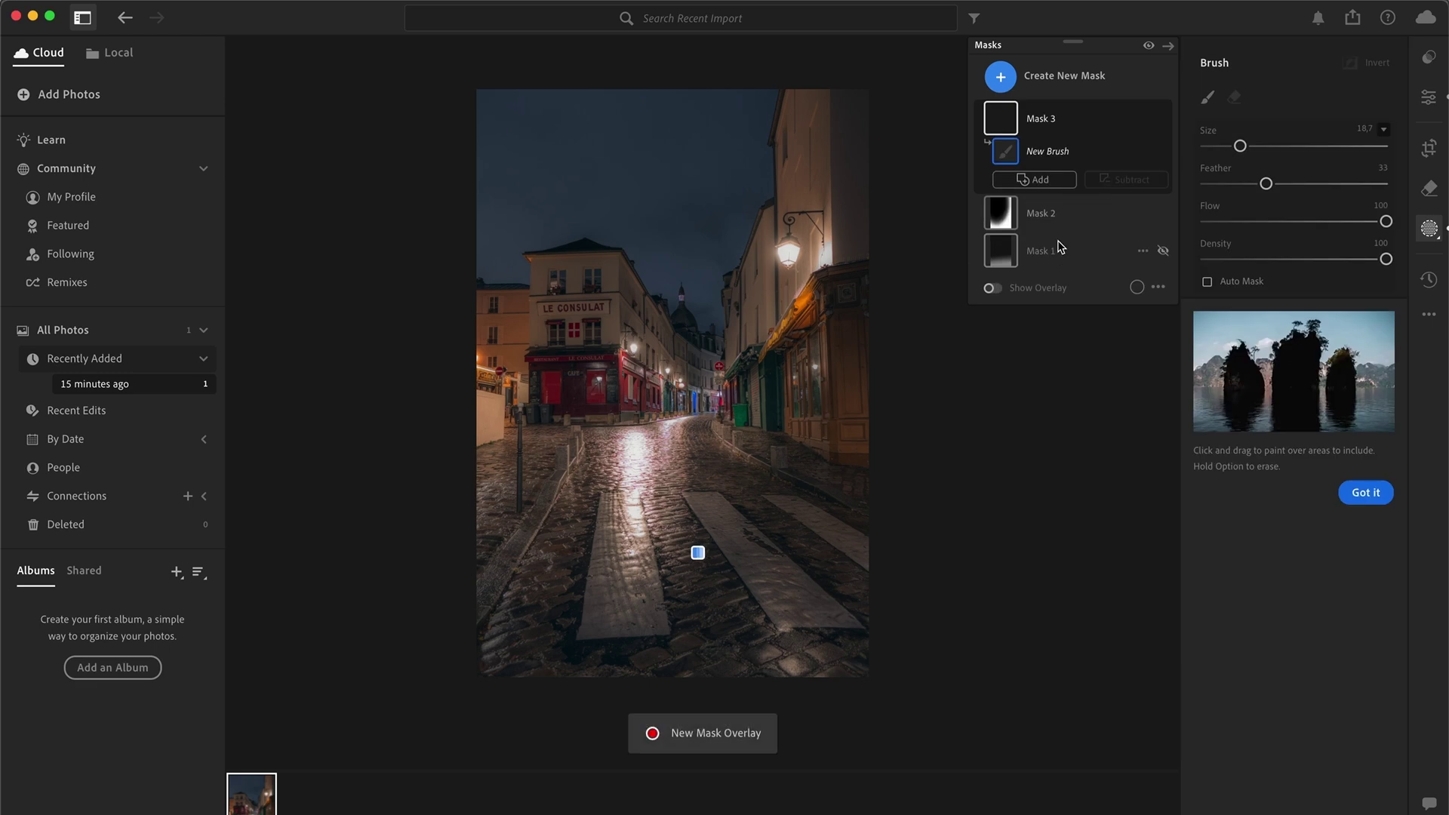
{"action": "key", "text": "bracketright"}
{"action": "key", "text": "bracketright"}
{"action": "mouse_move", "coordinate": [527, 599]}
{"action": "left_mouse_down"}
{"action": "mouse_move", "coordinate": [478, 624]}
{"action": "mouse_move", "coordinate": [647, 622]}
{"action": "mouse_move", "coordinate": [899, 575]}
{"action": "left_mouse_up"}
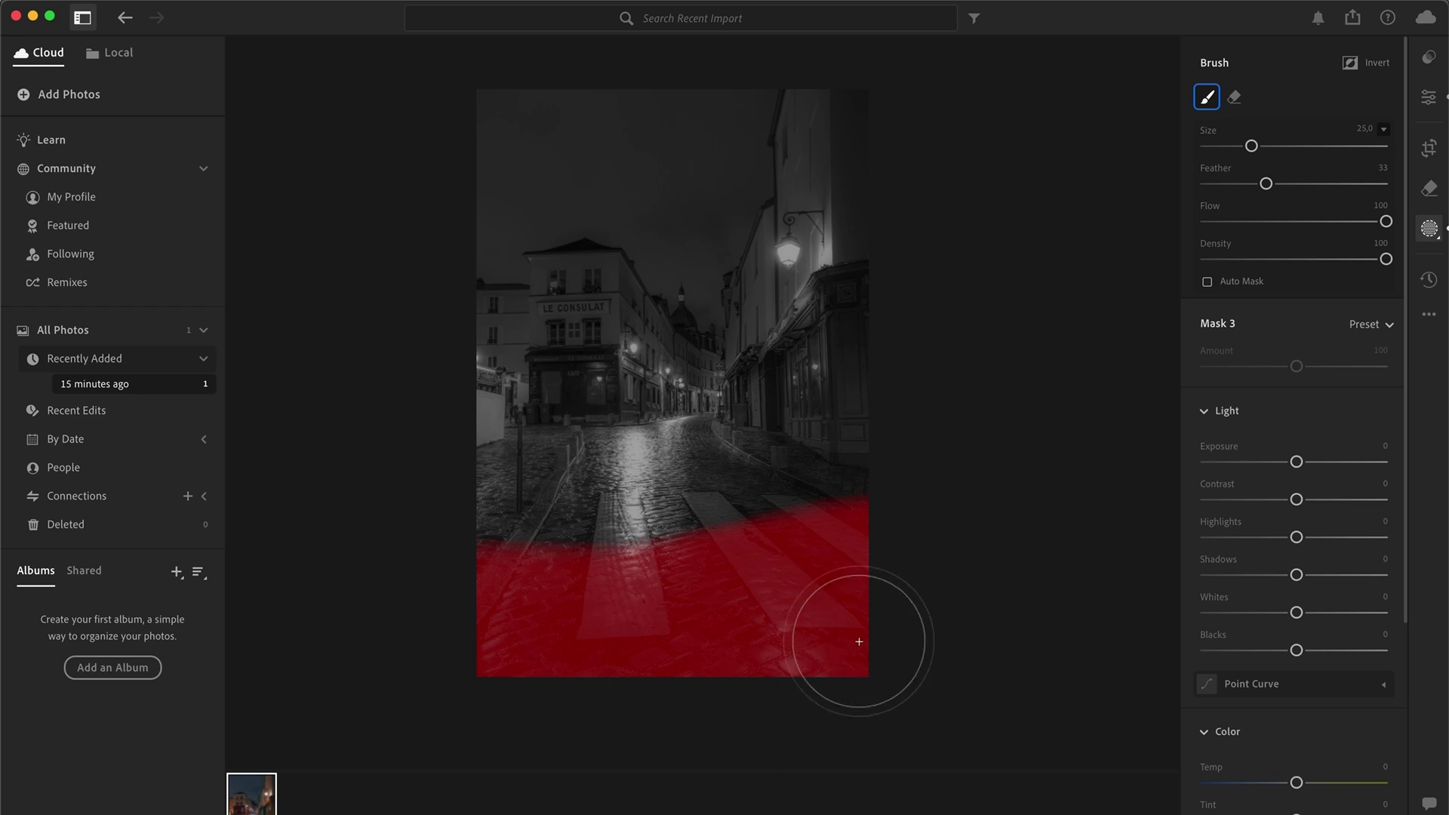
{"action": "left_click_drag", "start_coordinate": [1297, 461], "coordinate": [1283, 462]}
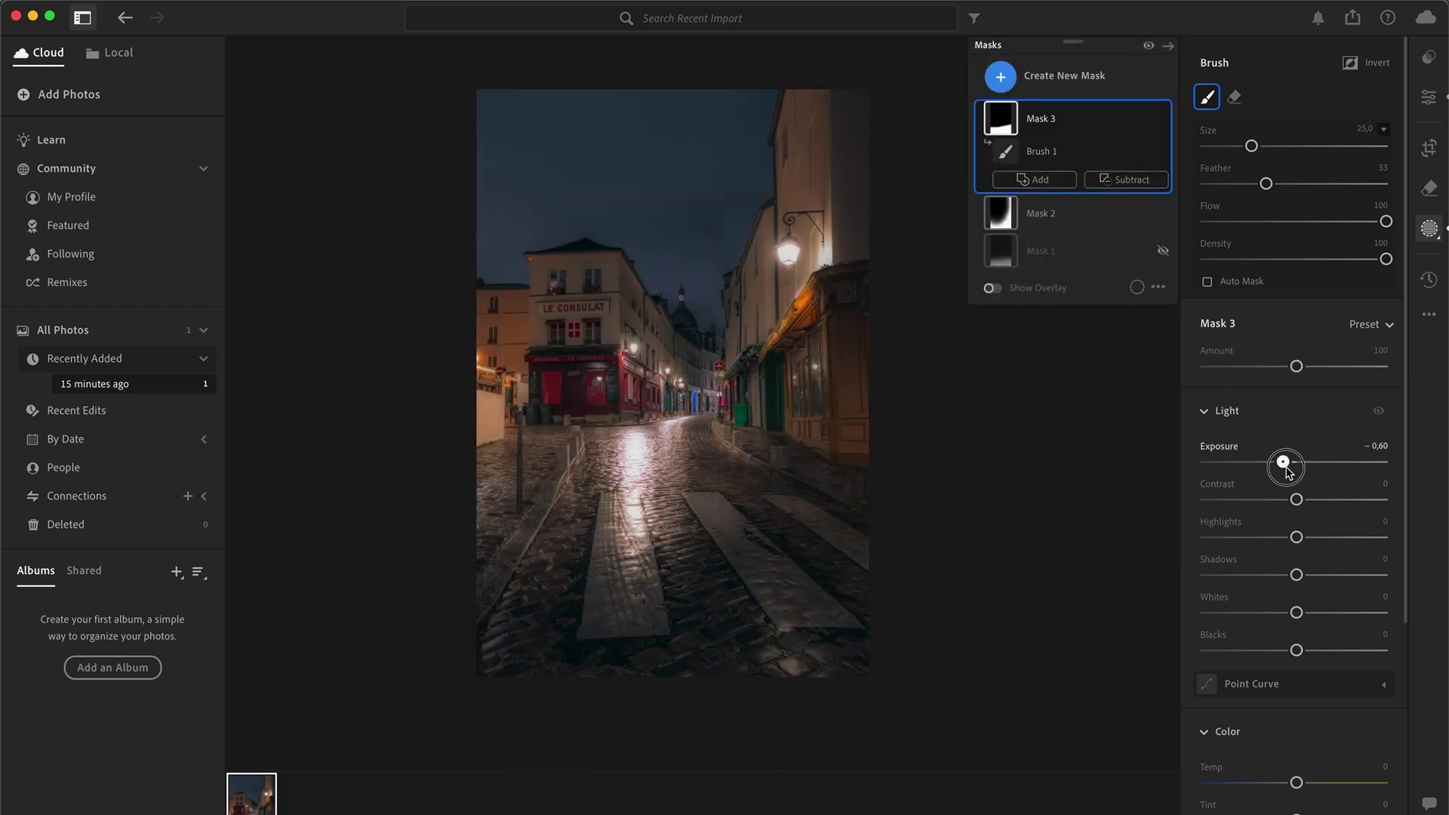
Set the brush feather to 100 and delete the foreground brush mask.
{"action": "left_click", "coordinate": [1144, 120]}
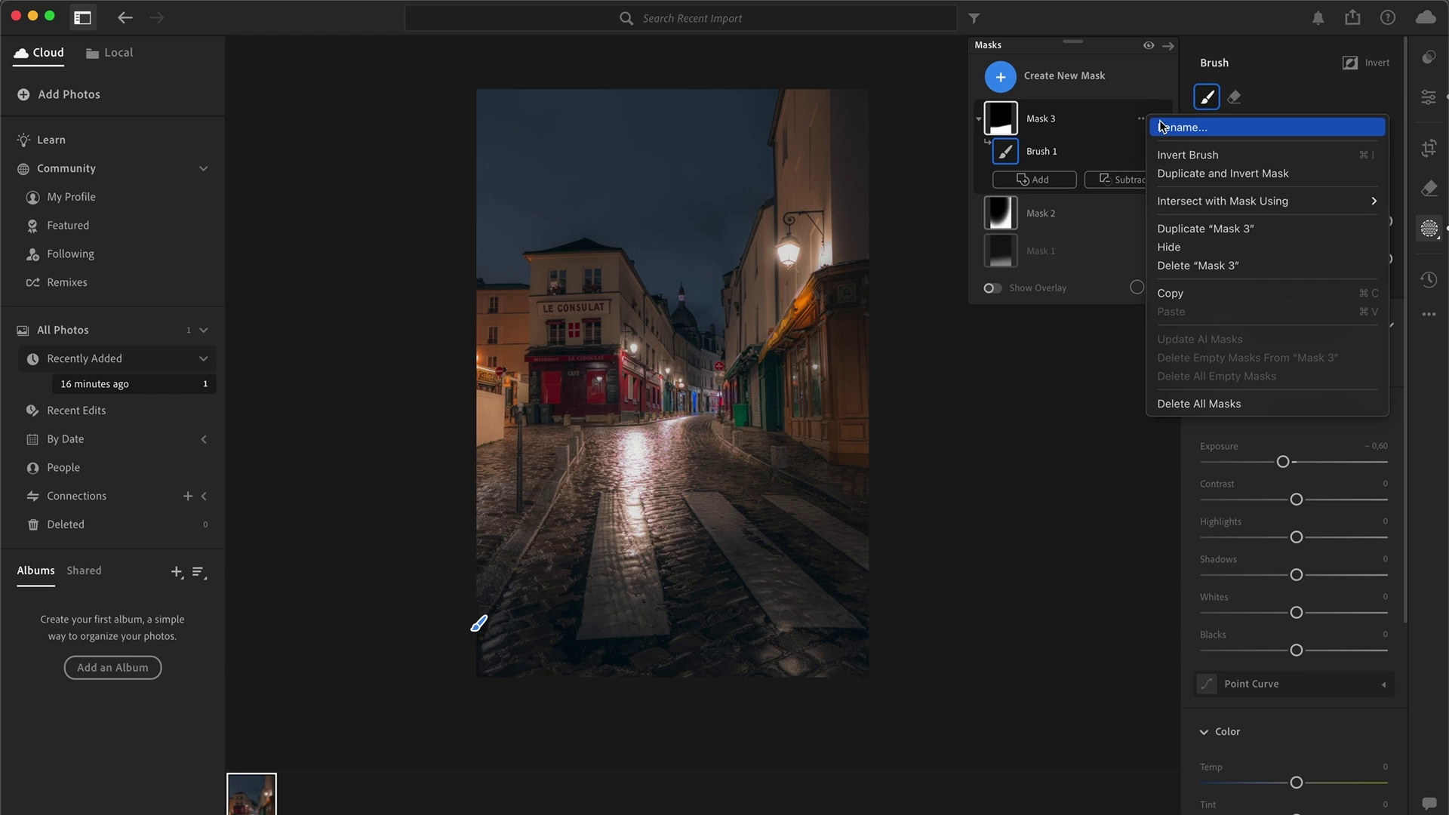
{"action": "left_click", "coordinate": [1137, 88]}
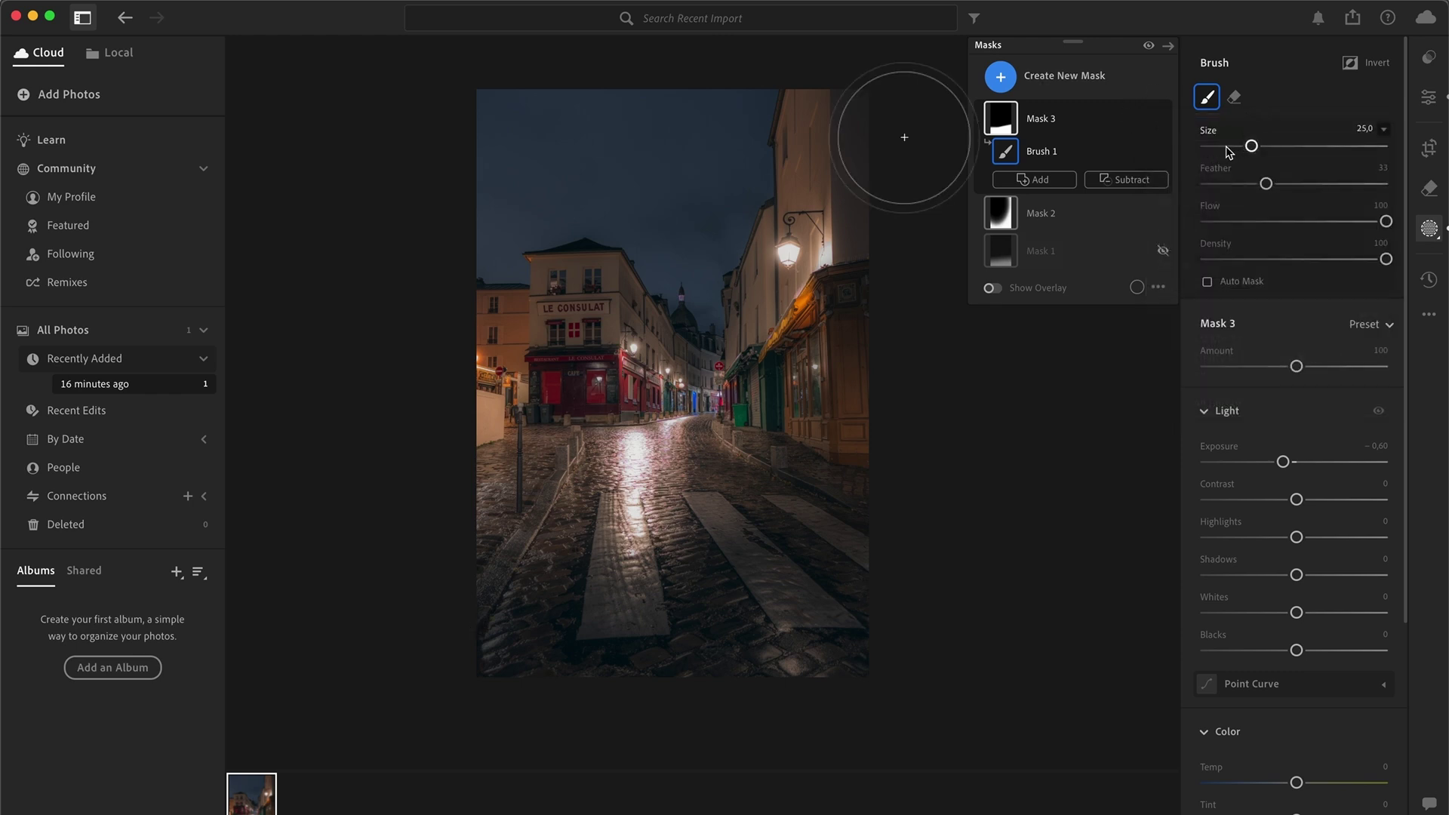
{"action": "left_click_drag", "start_coordinate": [1266, 183], "coordinate": [1390, 188]}
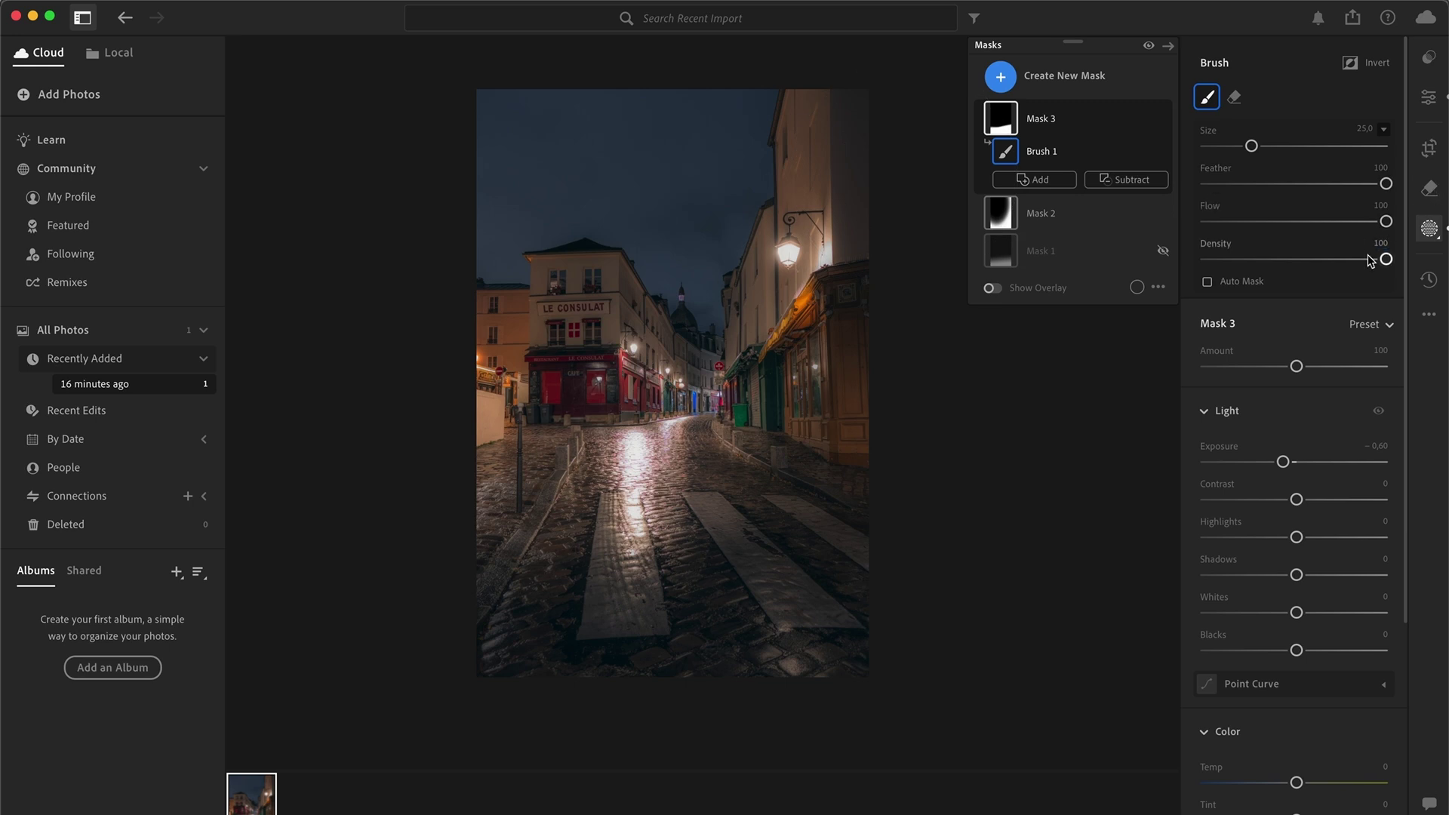
{"action": "left_click", "coordinate": [1143, 121]}
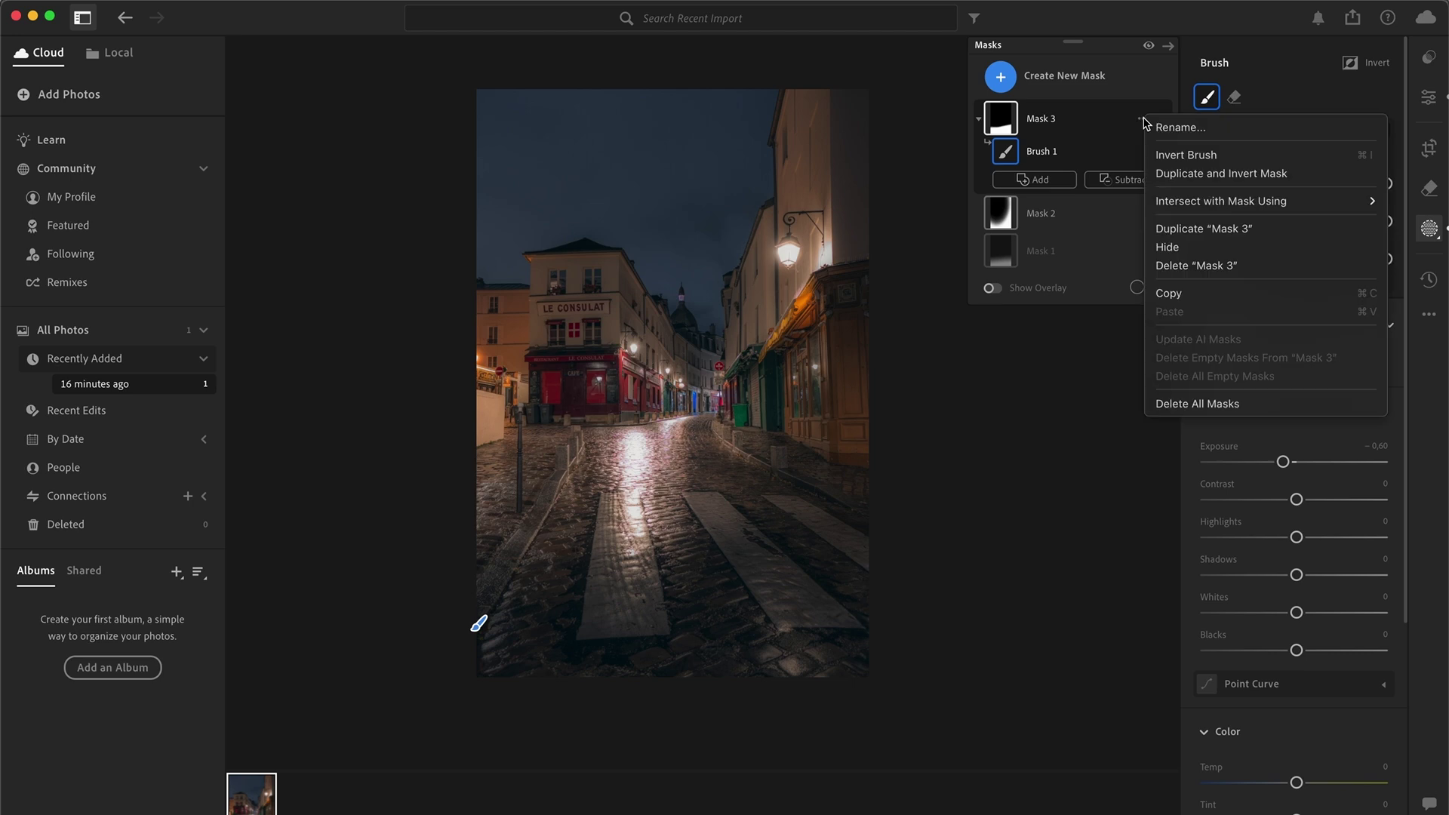
{"action": "left_click", "coordinate": [1259, 267]}
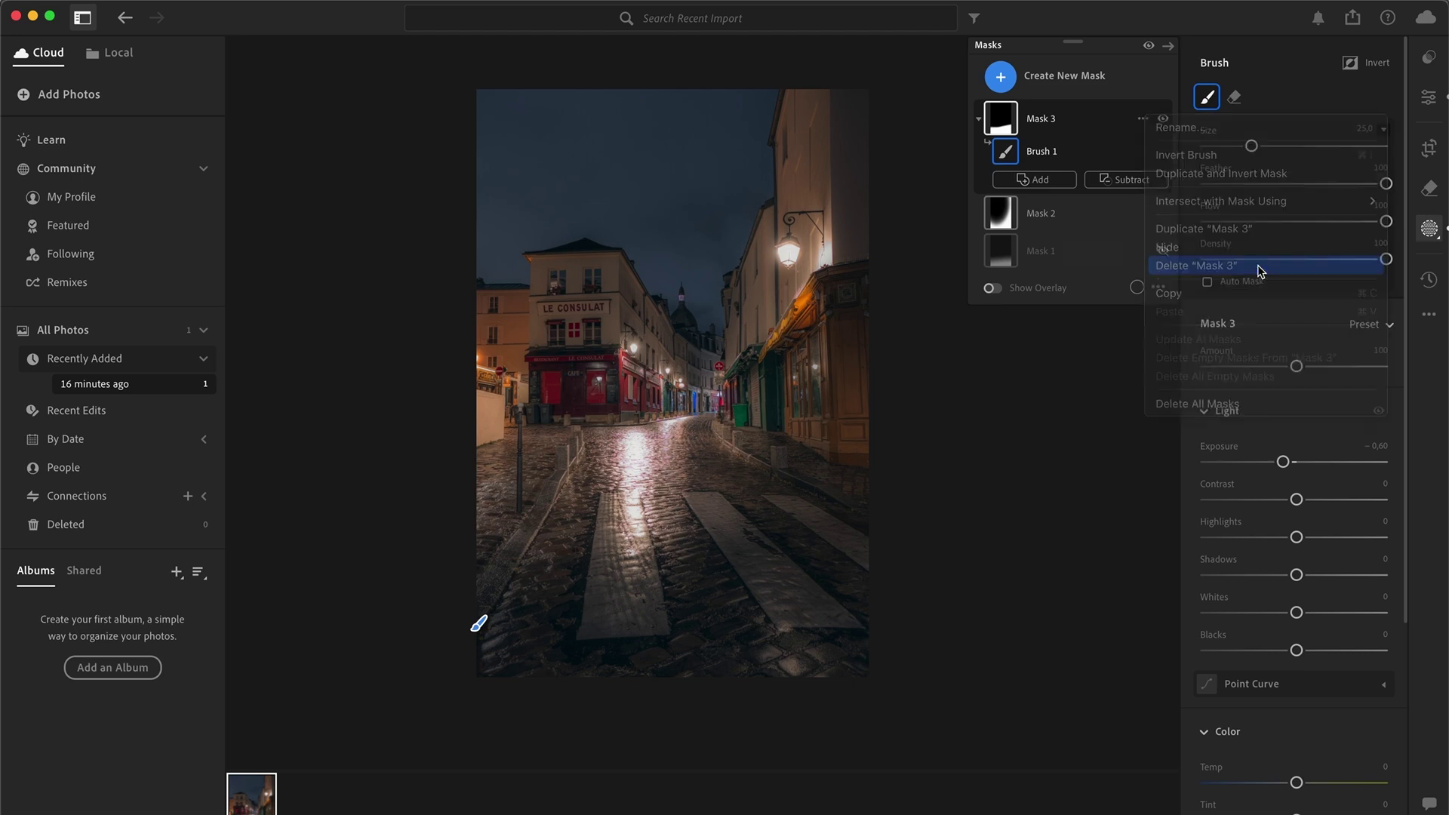
Create an object mask by drawing a box around the Le Consulat building.
{"action": "left_click", "coordinate": [1003, 77]}
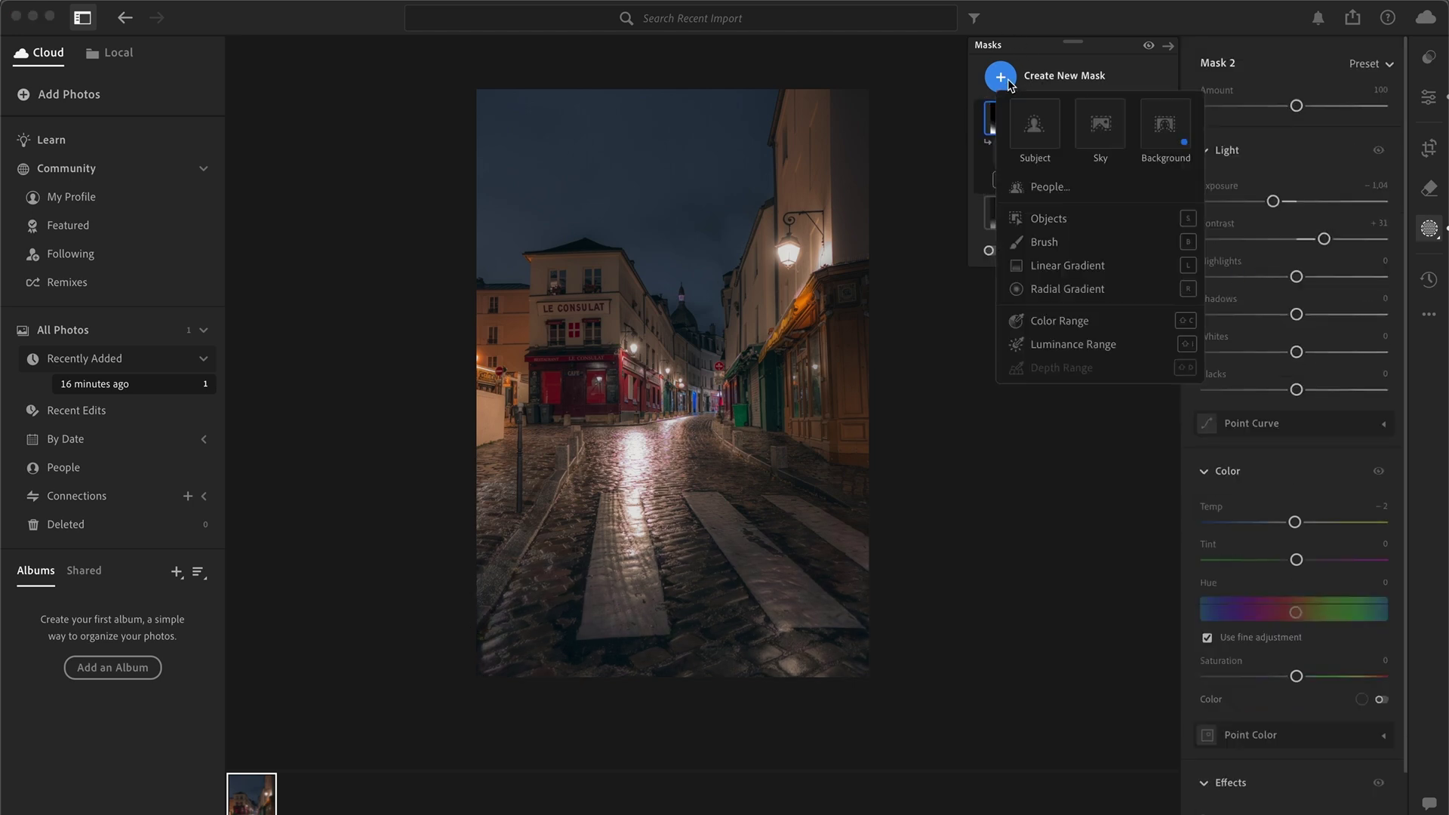
{"action": "left_click", "coordinate": [1085, 226]}
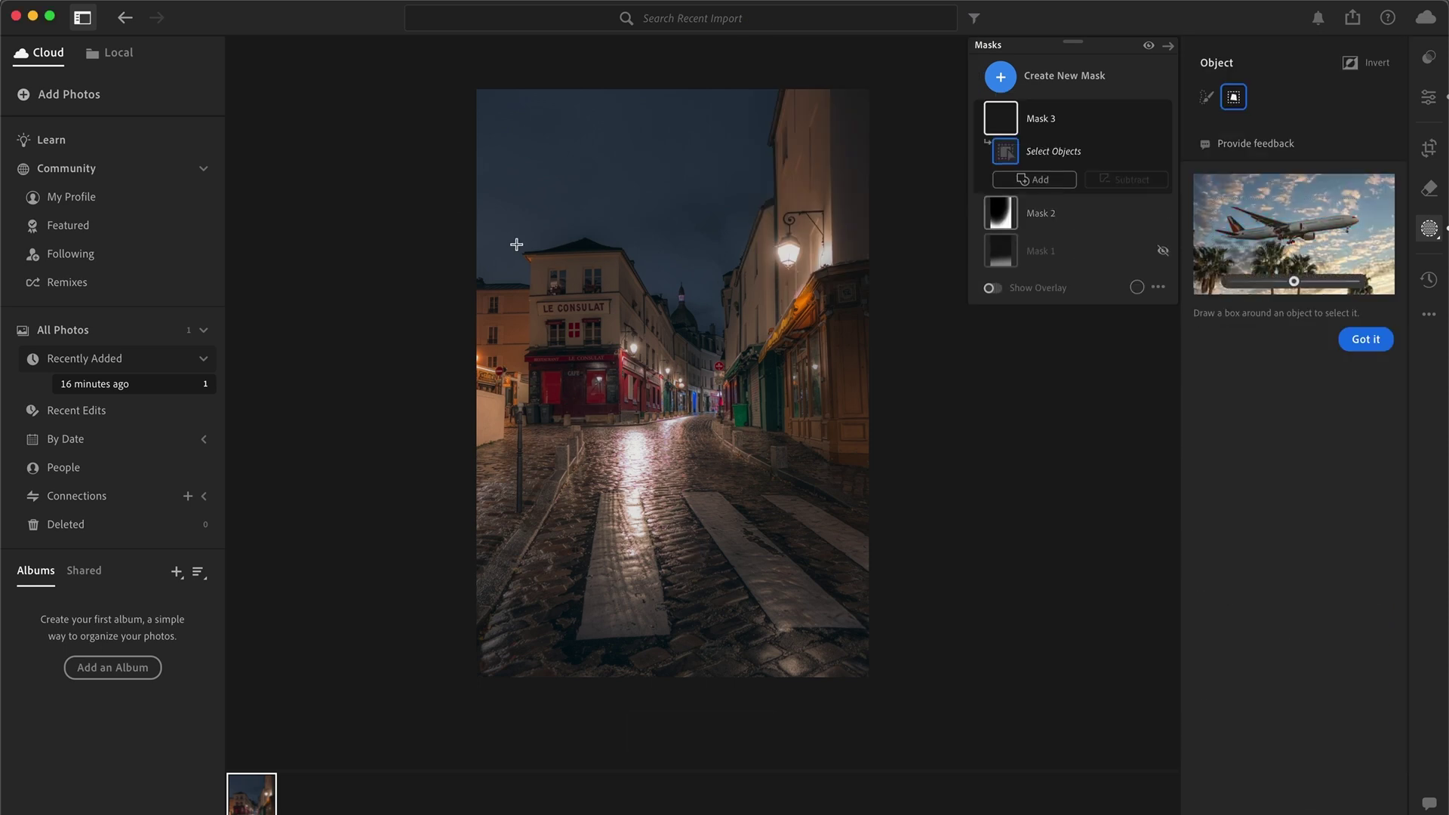
{"action": "left_click_drag", "start_coordinate": [518, 219], "coordinate": [641, 428]}
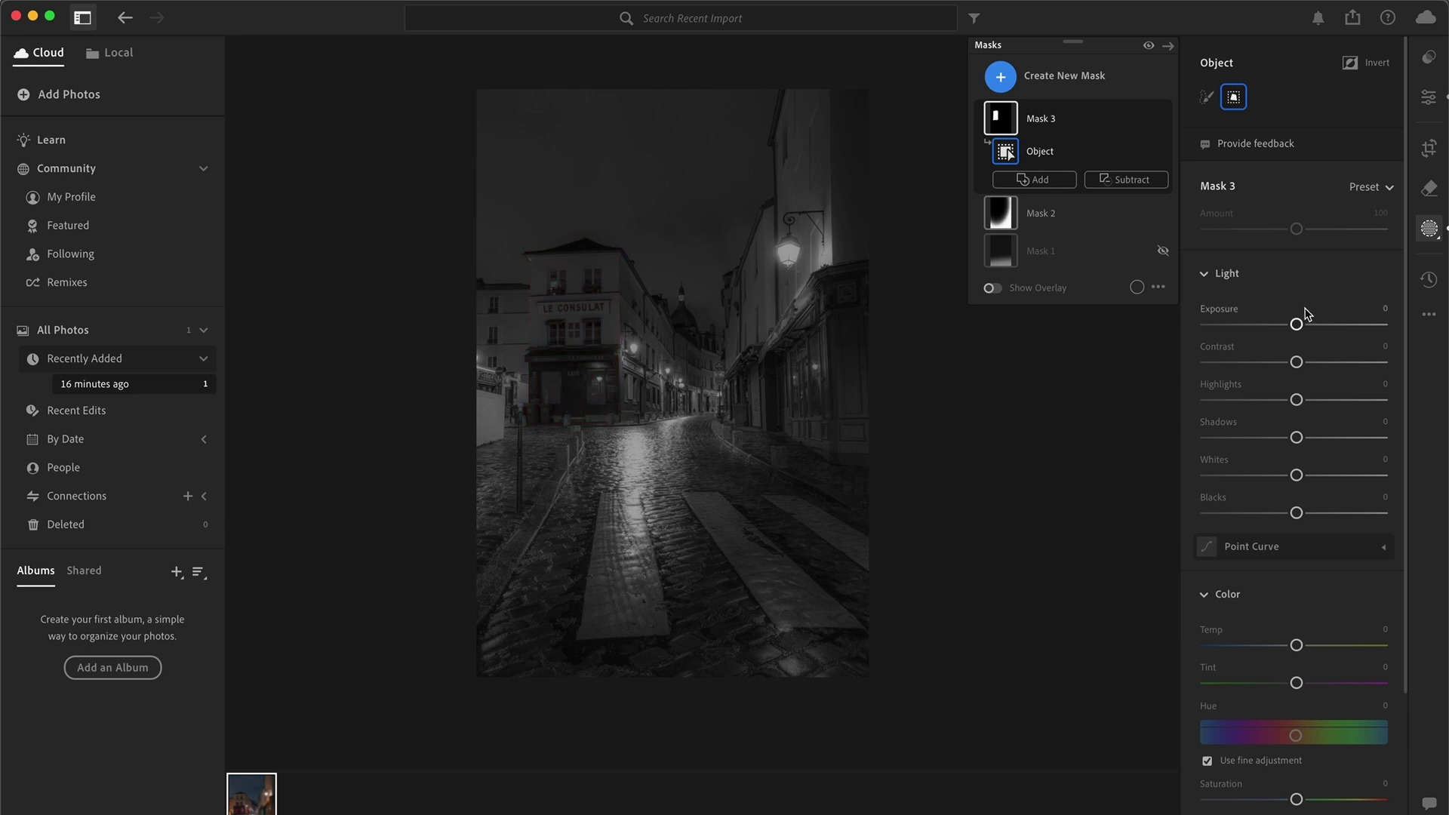
Set the building mask's Exposure to +0.52, Contrast +12, Highlights +3, Shadows +1, Temp -9 and Saturation -6.
{"action": "left_click_drag", "start_coordinate": [1298, 324], "coordinate": [1311, 326]}
{"action": "left_click_drag", "start_coordinate": [1296, 645], "coordinate": [1289, 643]}
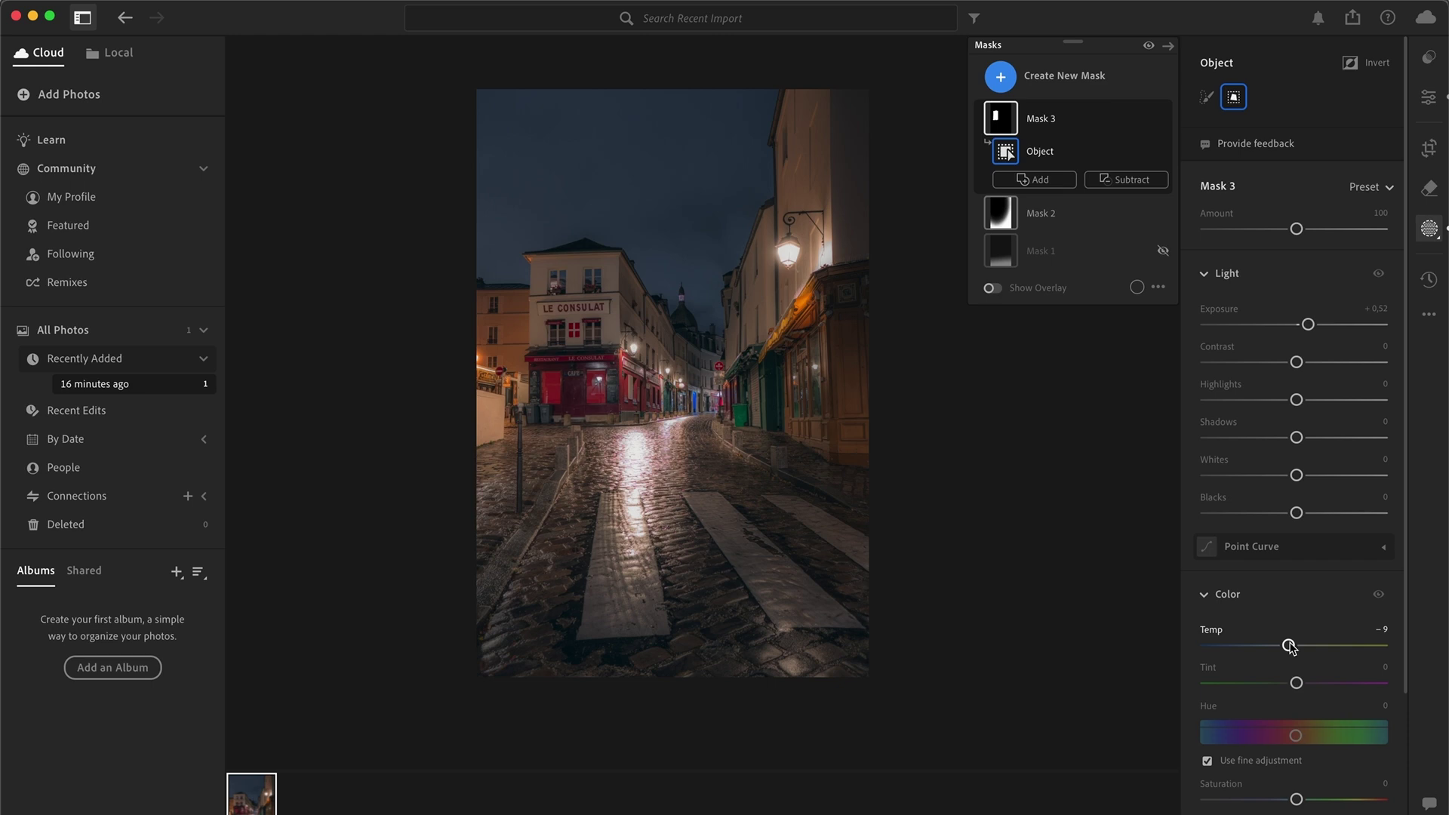
{"action": "scroll", "coordinate": [1289, 647], "scroll_direction": "down", "scroll_amount": 5}
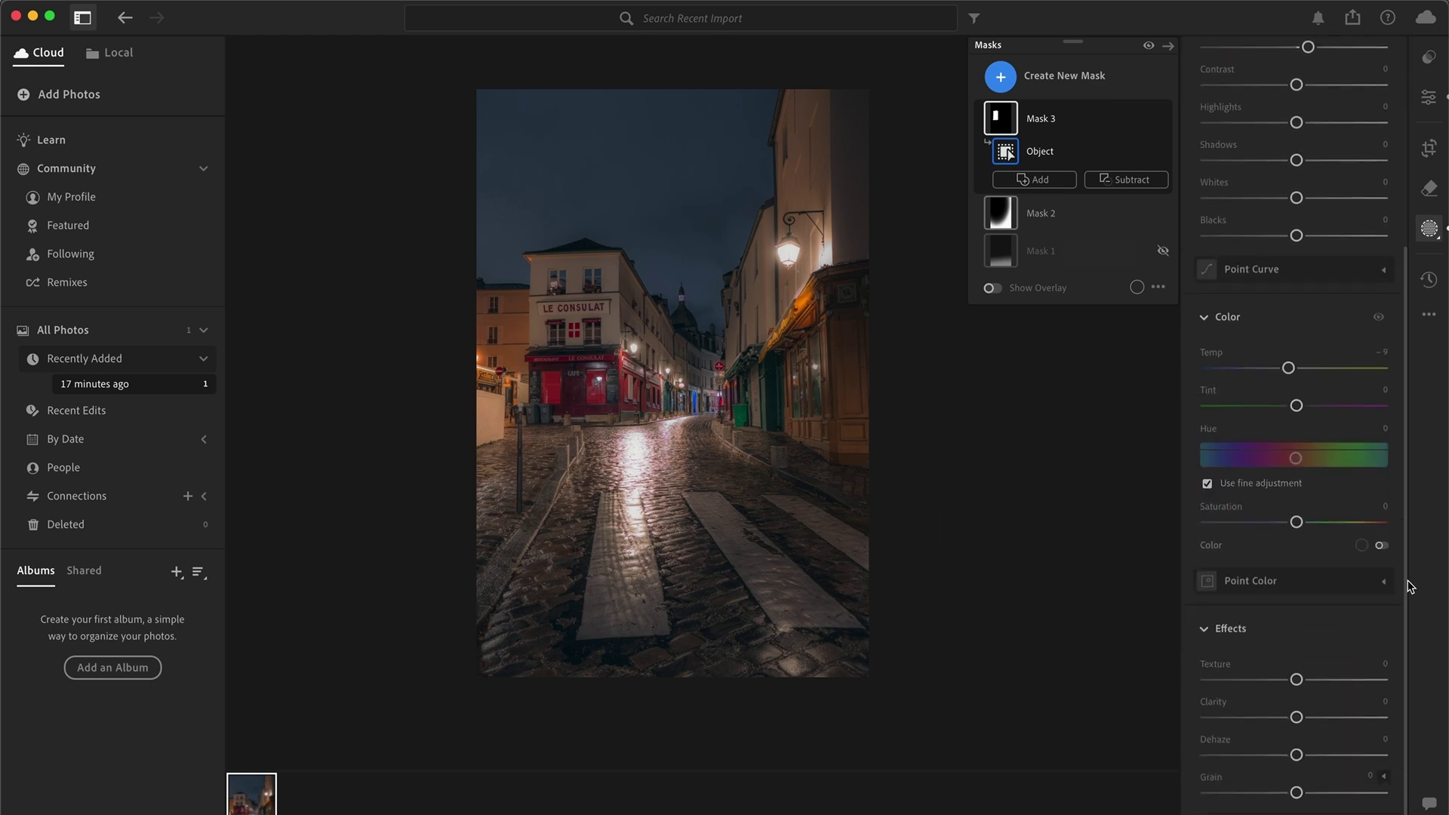
{"action": "left_click", "coordinate": [1385, 583]}
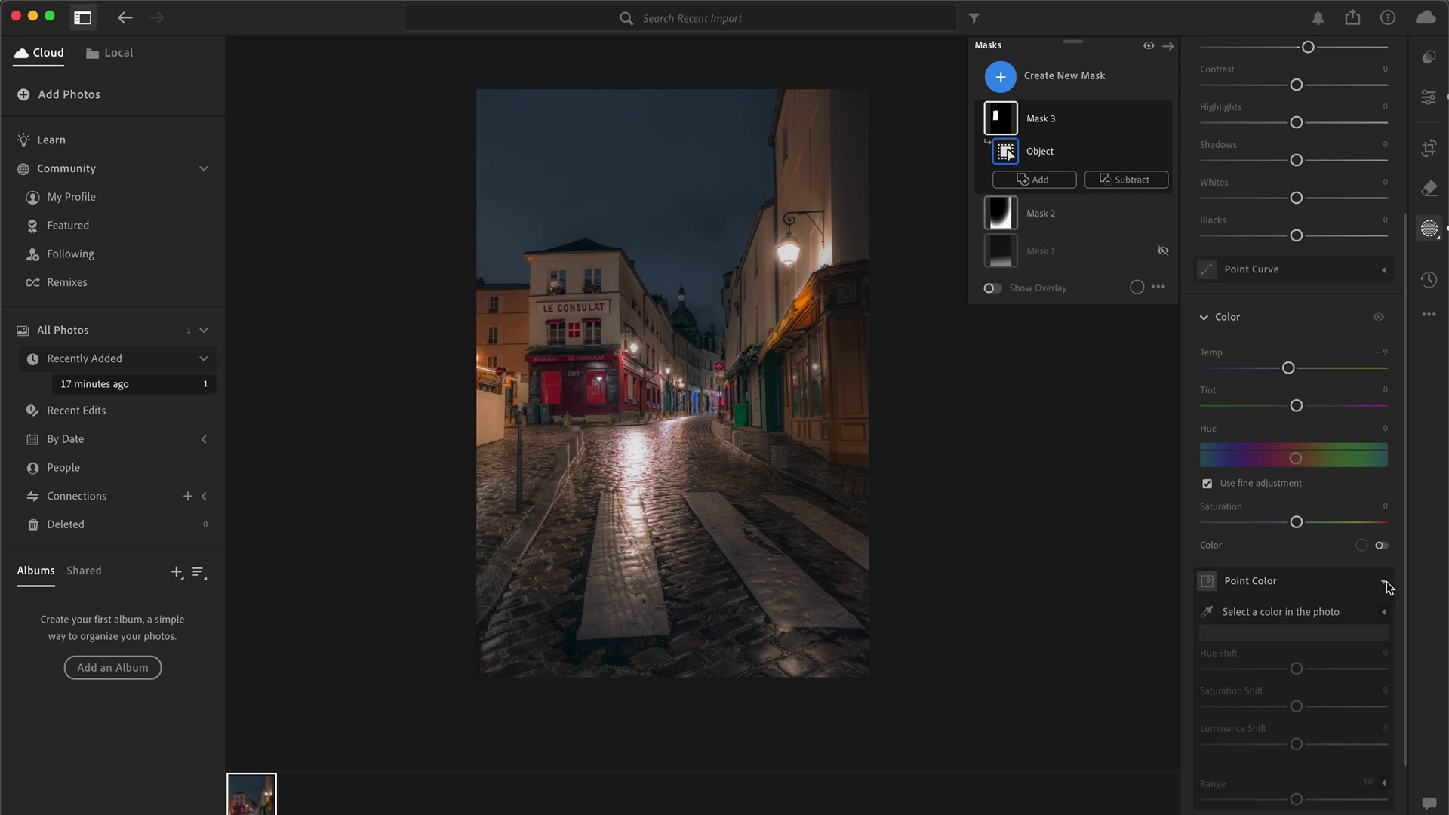
{"action": "left_click_drag", "start_coordinate": [1297, 521], "coordinate": [1291, 521]}
{"action": "scroll", "coordinate": [1292, 528], "scroll_direction": "up", "scroll_amount": 5}
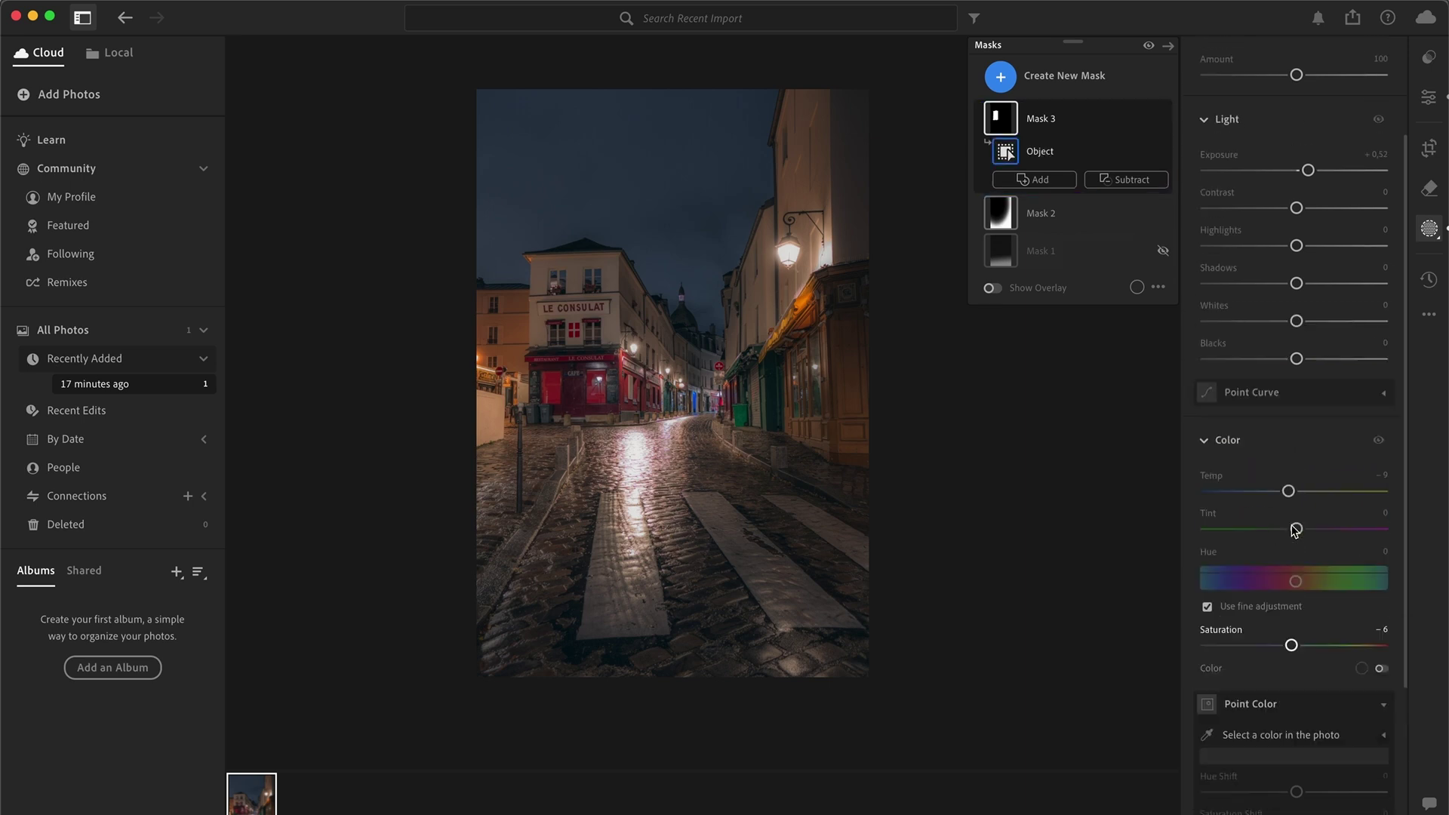
{"action": "left_click_drag", "start_coordinate": [1296, 310], "coordinate": [1296, 387]}
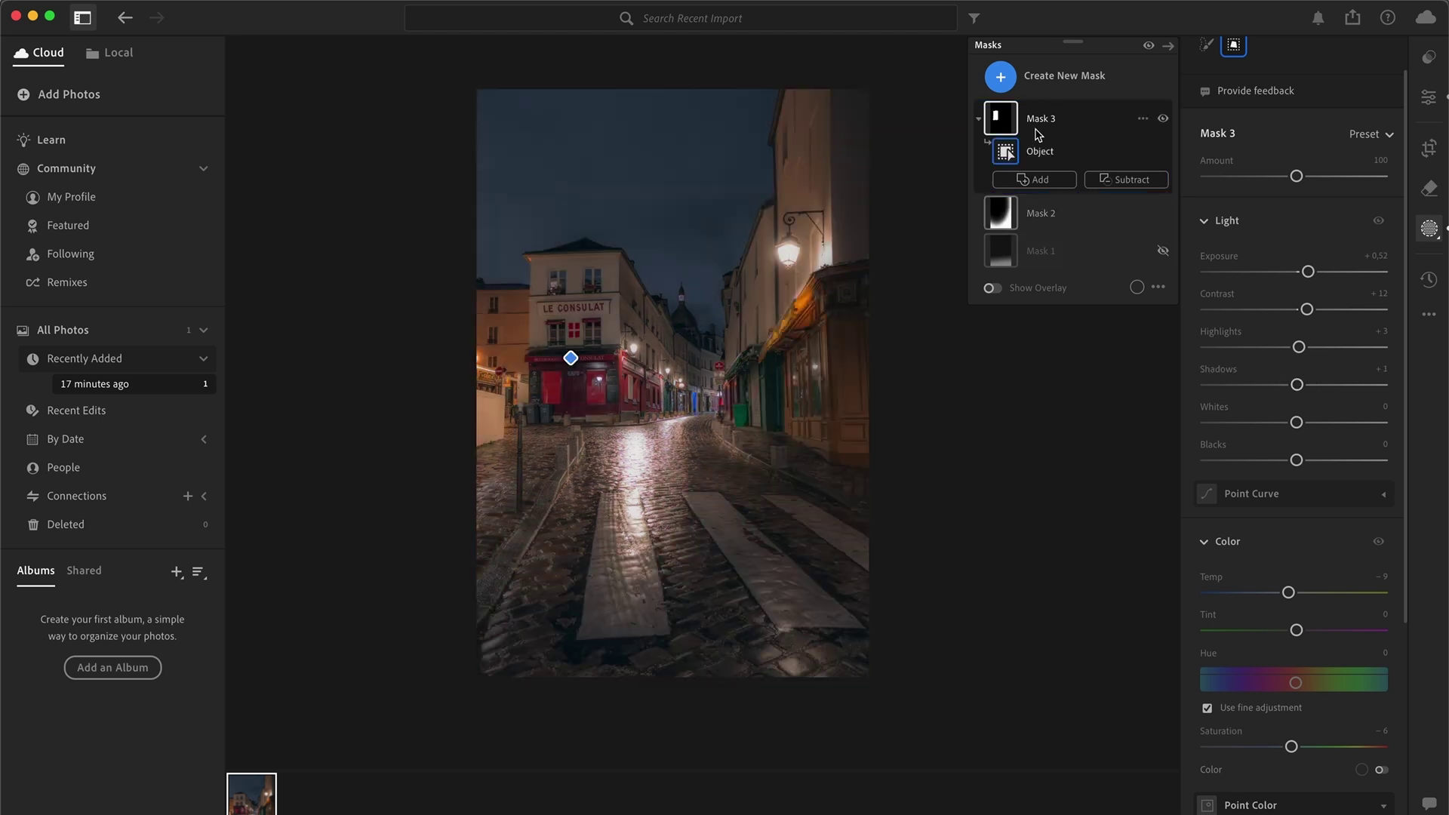
Show the overlay and add the stone bollard in front of the café door to the building mask with an Objects selection.
{"action": "mouse_move", "coordinate": [1015, 155]}
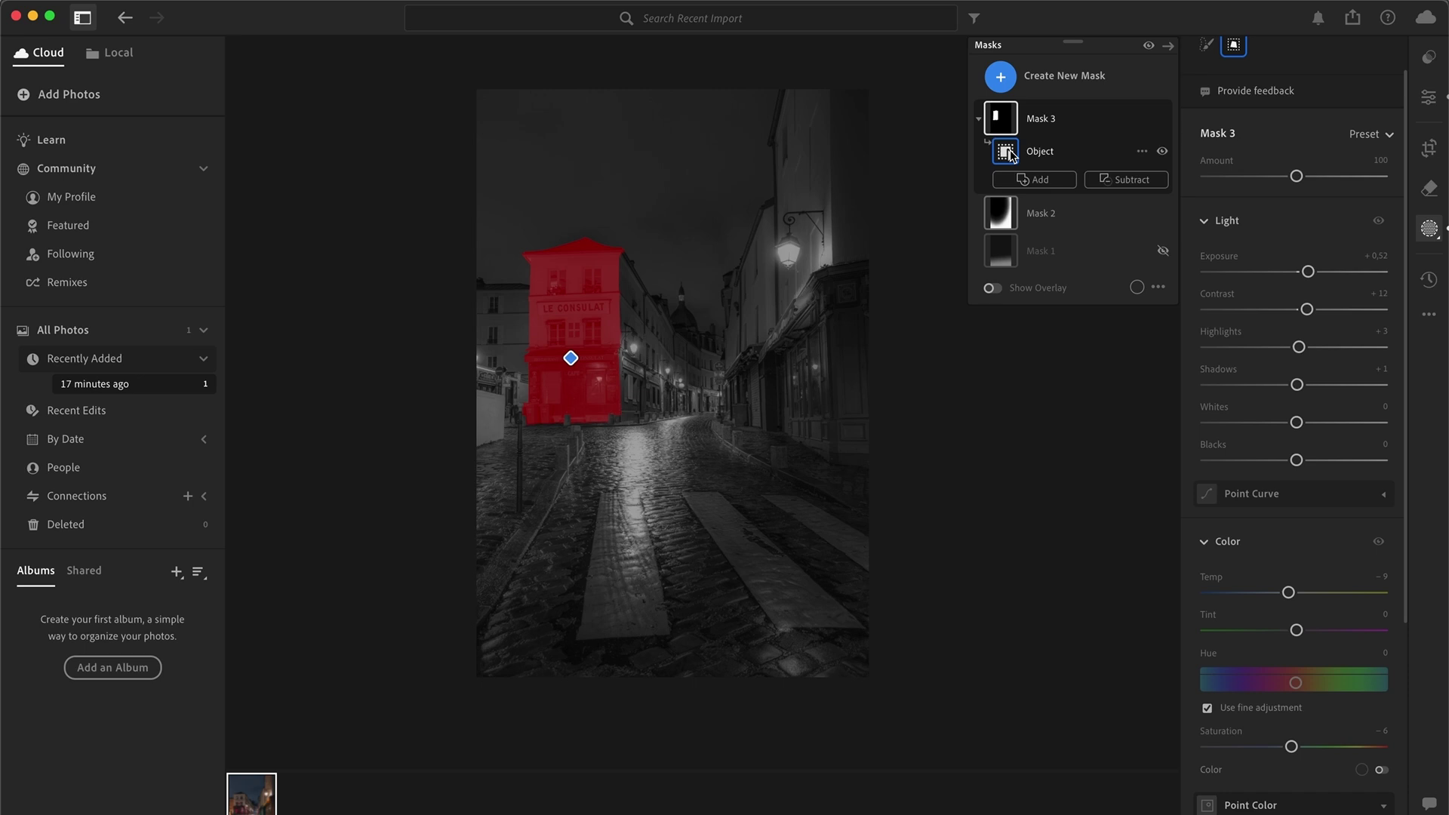
{"action": "key", "text": "z"}
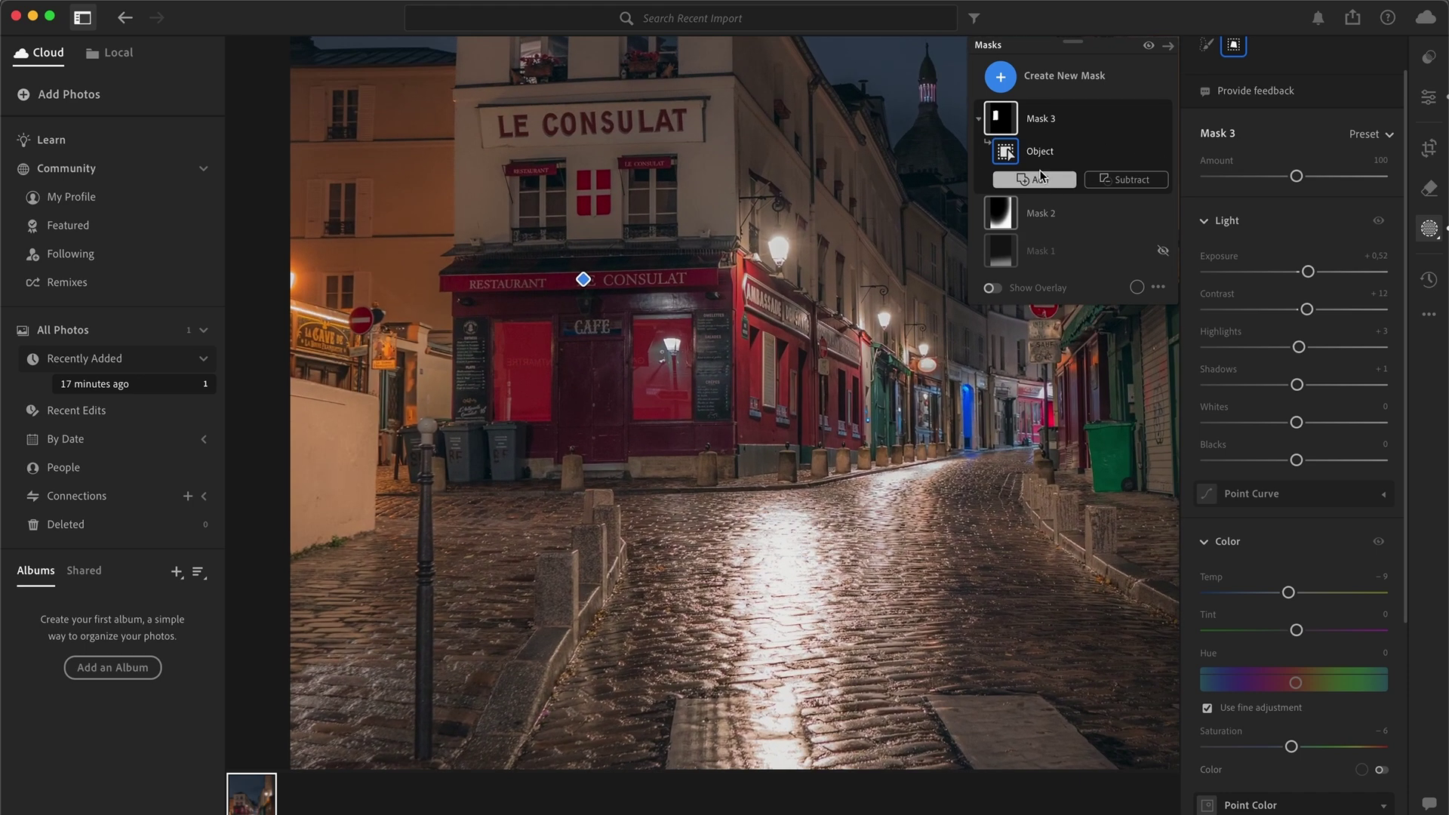
{"action": "left_click", "coordinate": [709, 361]}
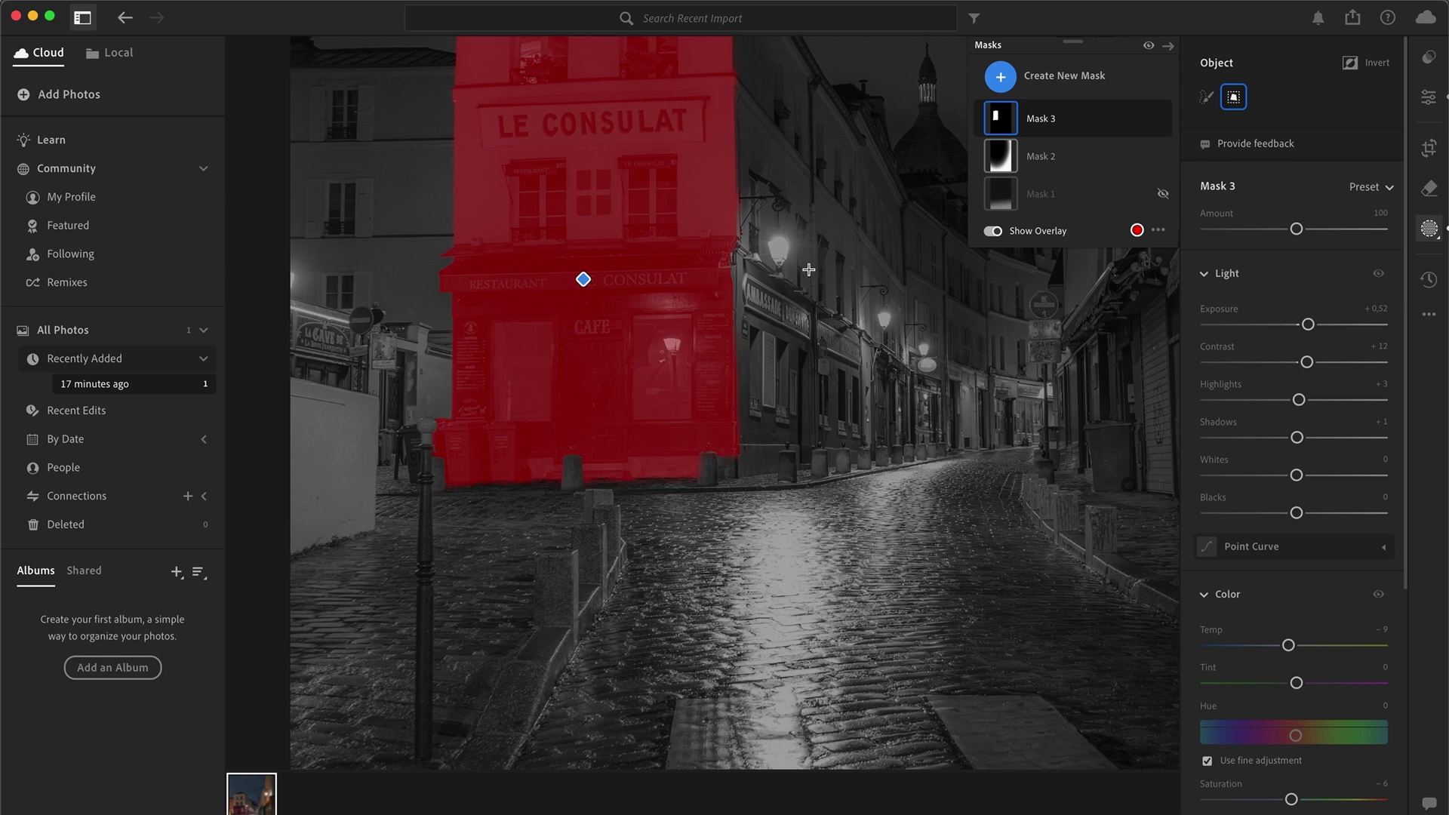
{"action": "key", "text": "super+equal"}
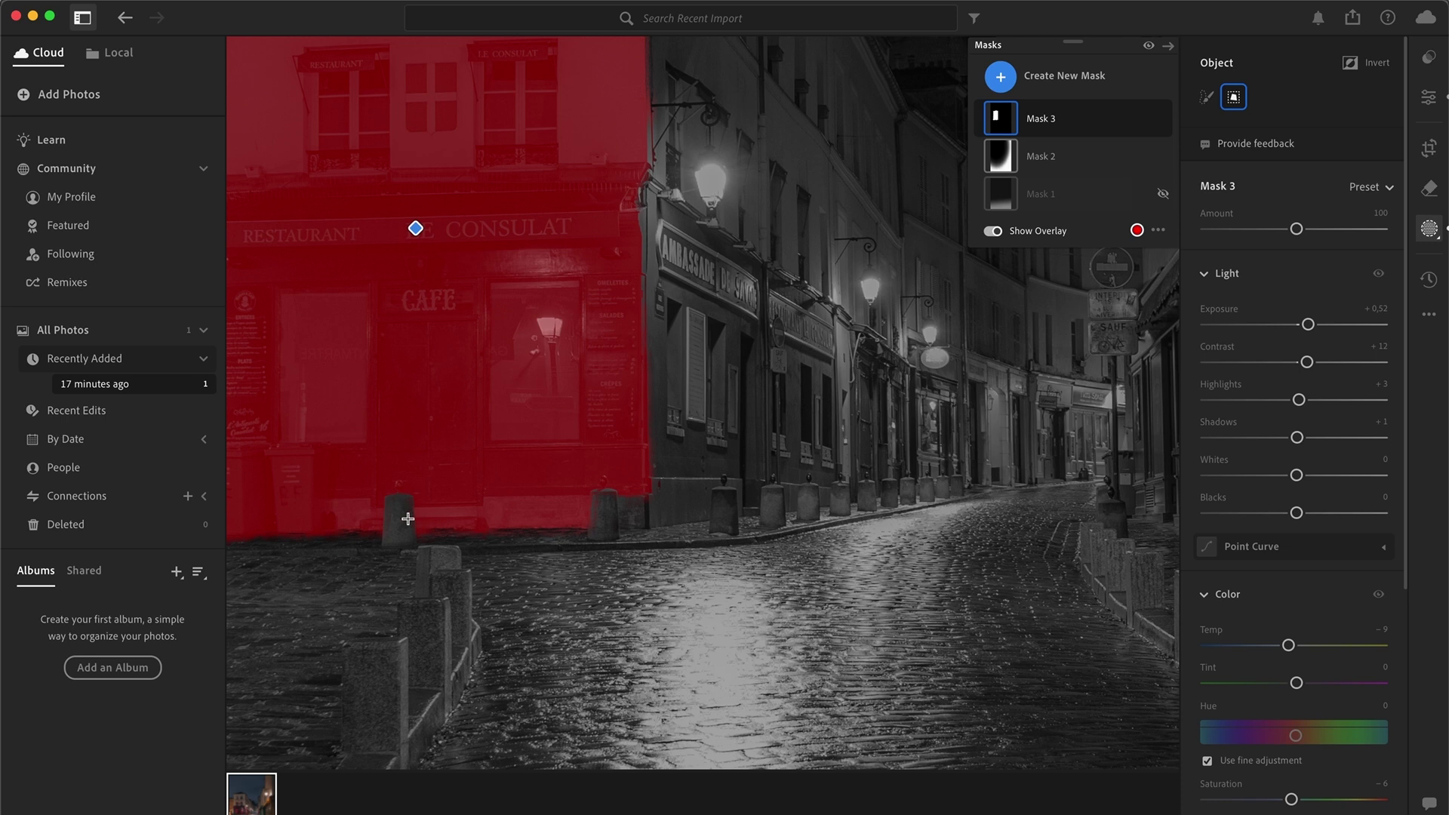
{"action": "left_click", "coordinate": [980, 119]}
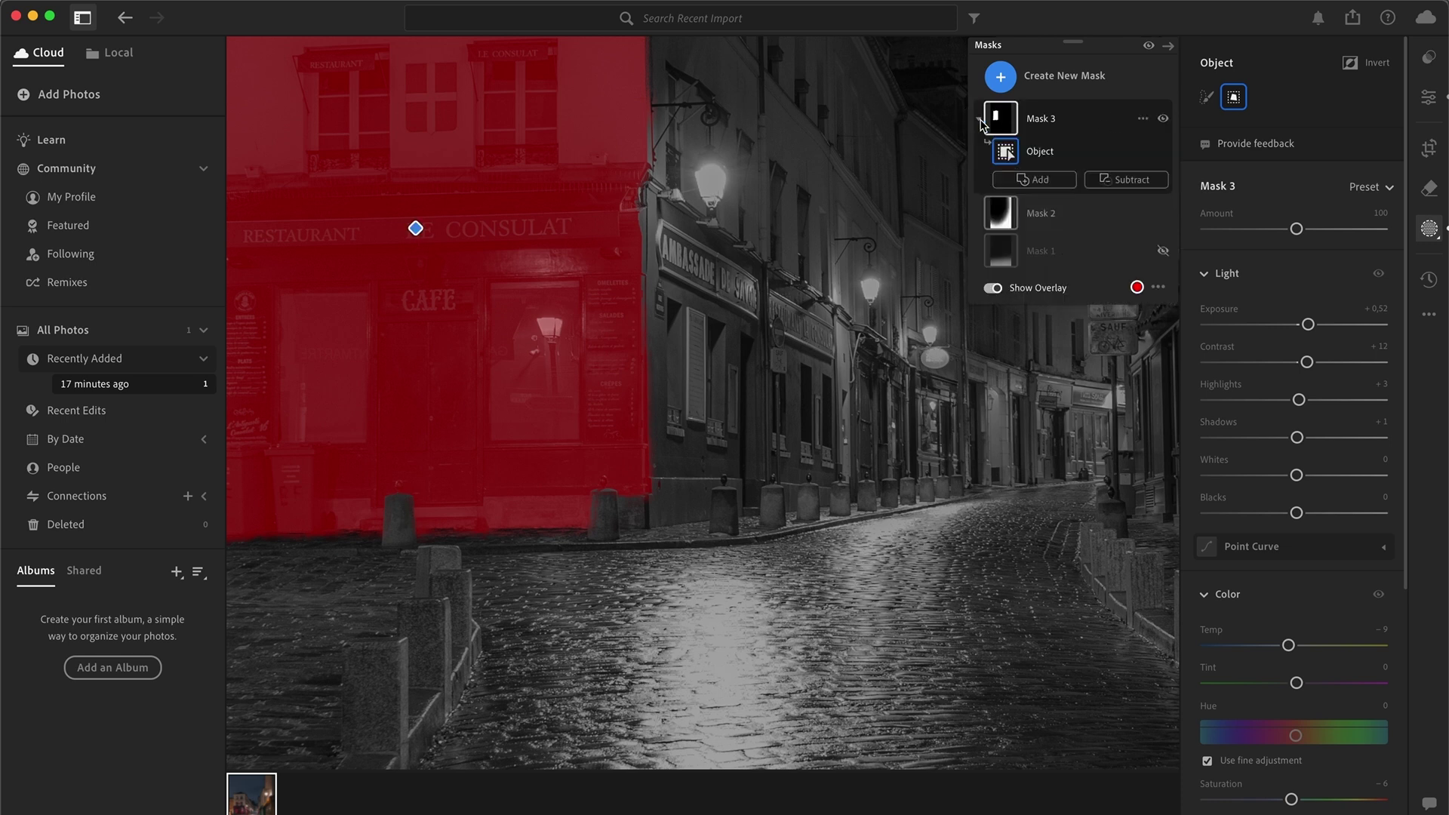
{"action": "left_click", "coordinate": [1022, 181]}
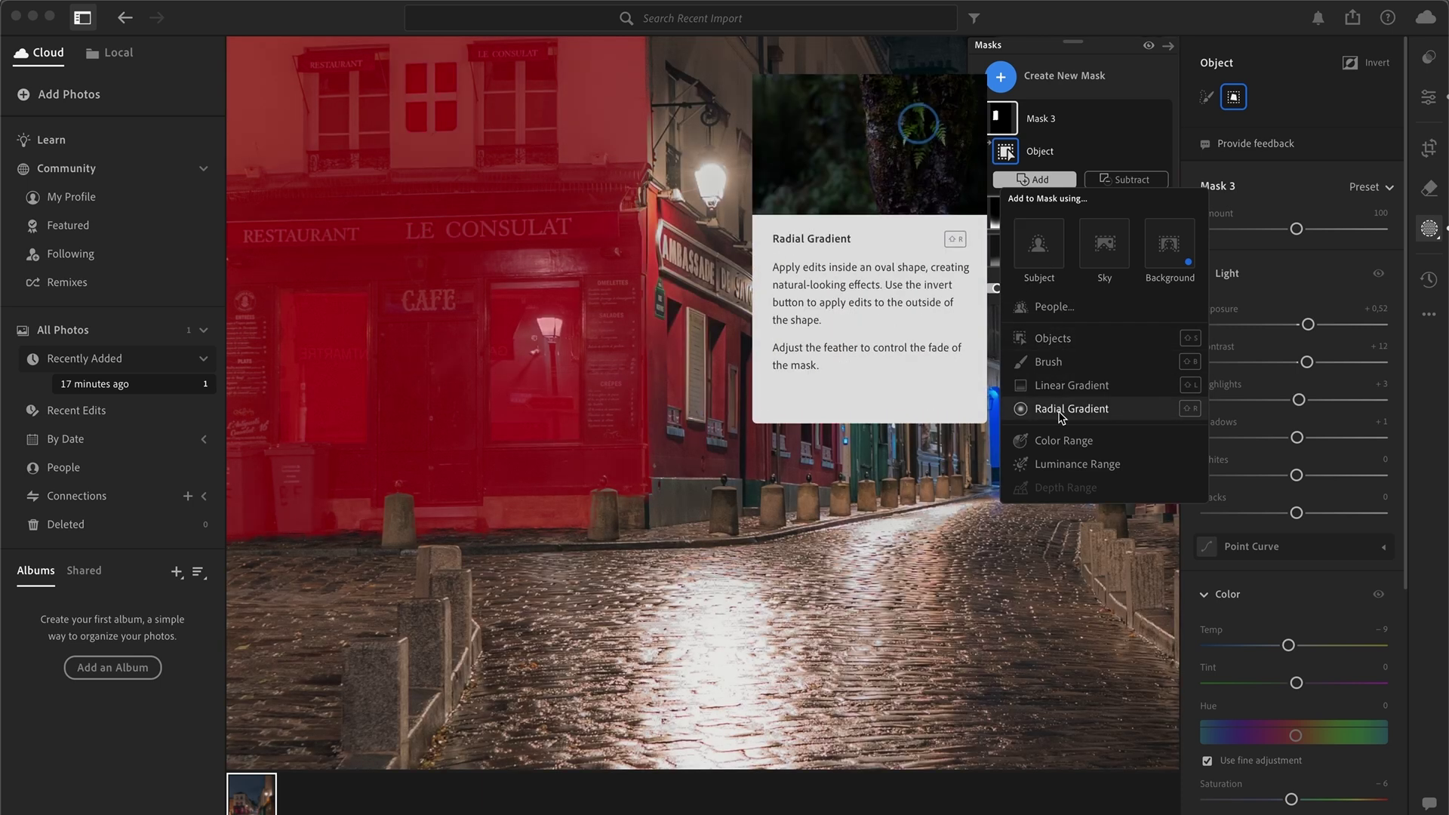
{"action": "mouse_move", "coordinate": [1074, 345]}
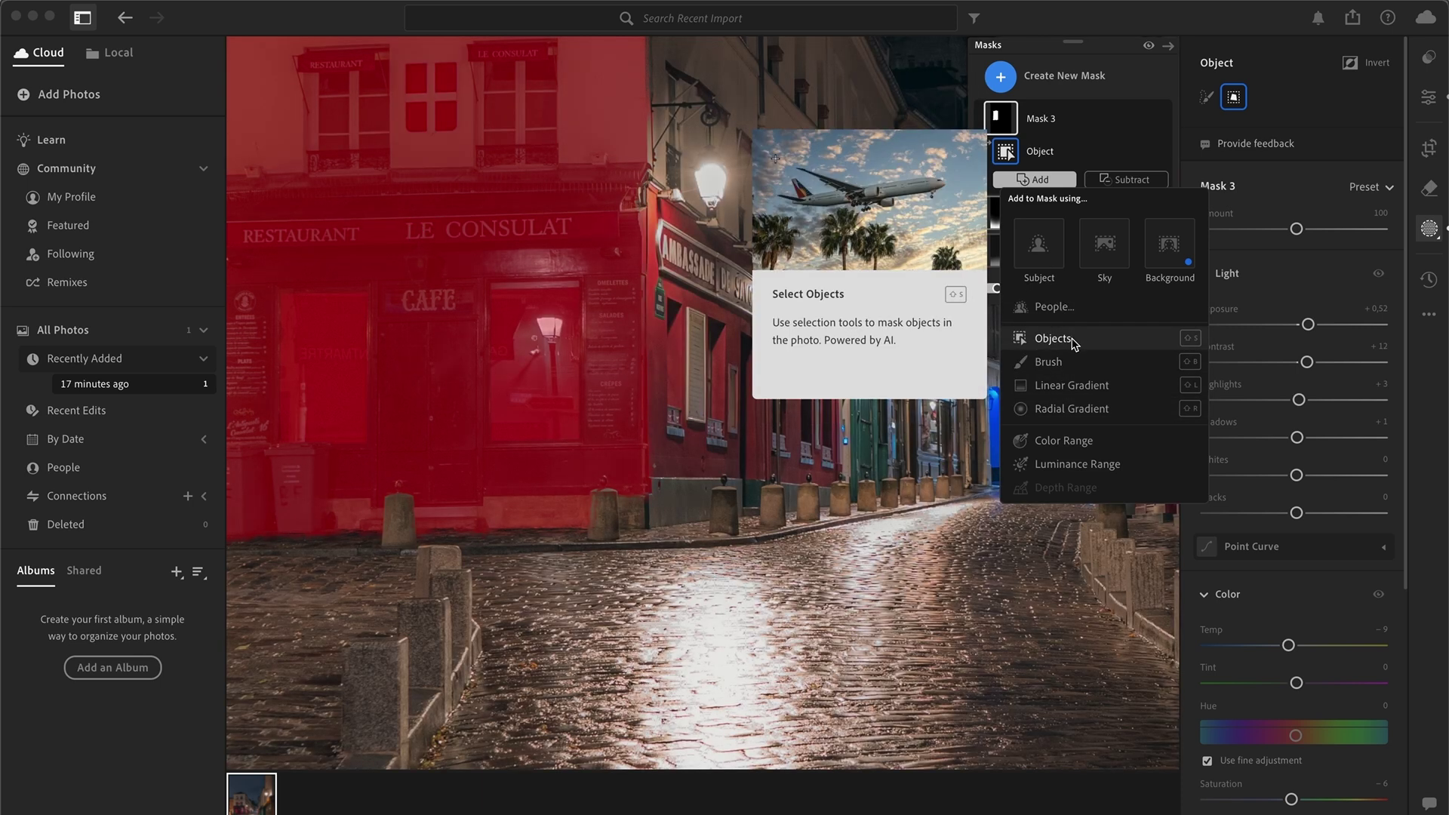
{"action": "left_click", "coordinate": [1074, 345]}
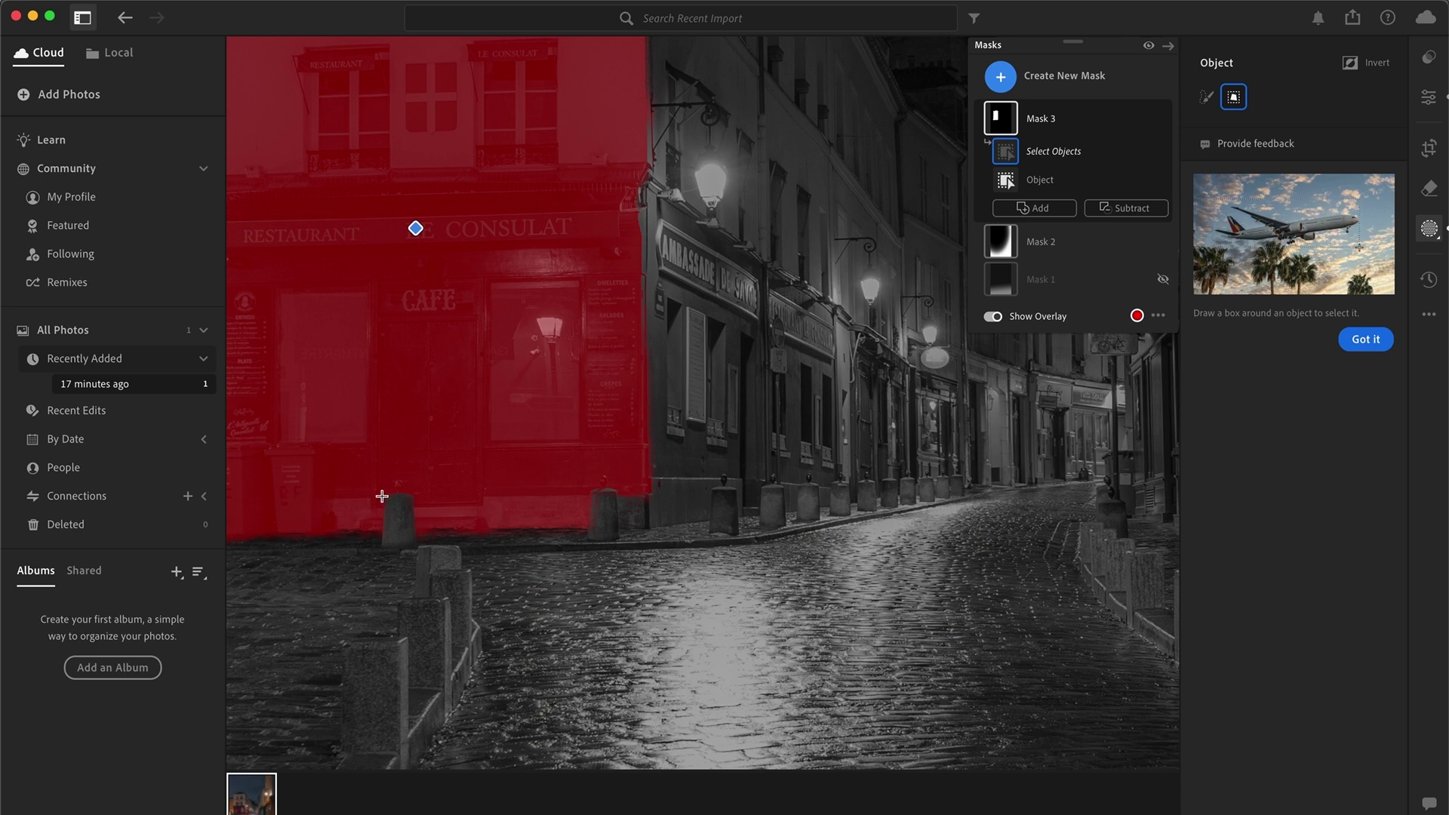
{"action": "left_click_drag", "start_coordinate": [379, 487], "coordinate": [425, 555]}
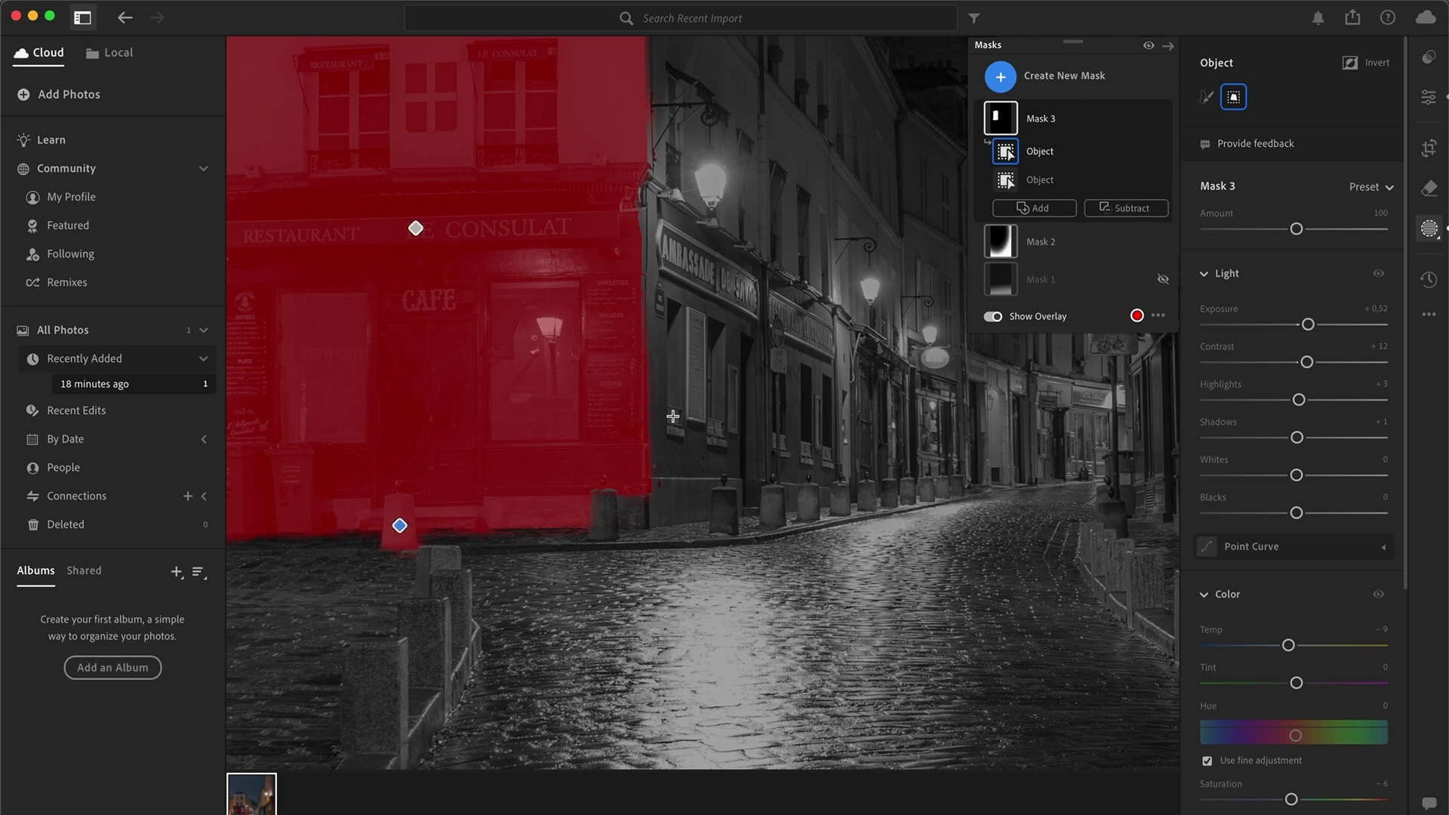
Subtract the bollard in front of the café door from the building mask with an Objects selection.
{"action": "left_click", "coordinate": [1131, 208]}
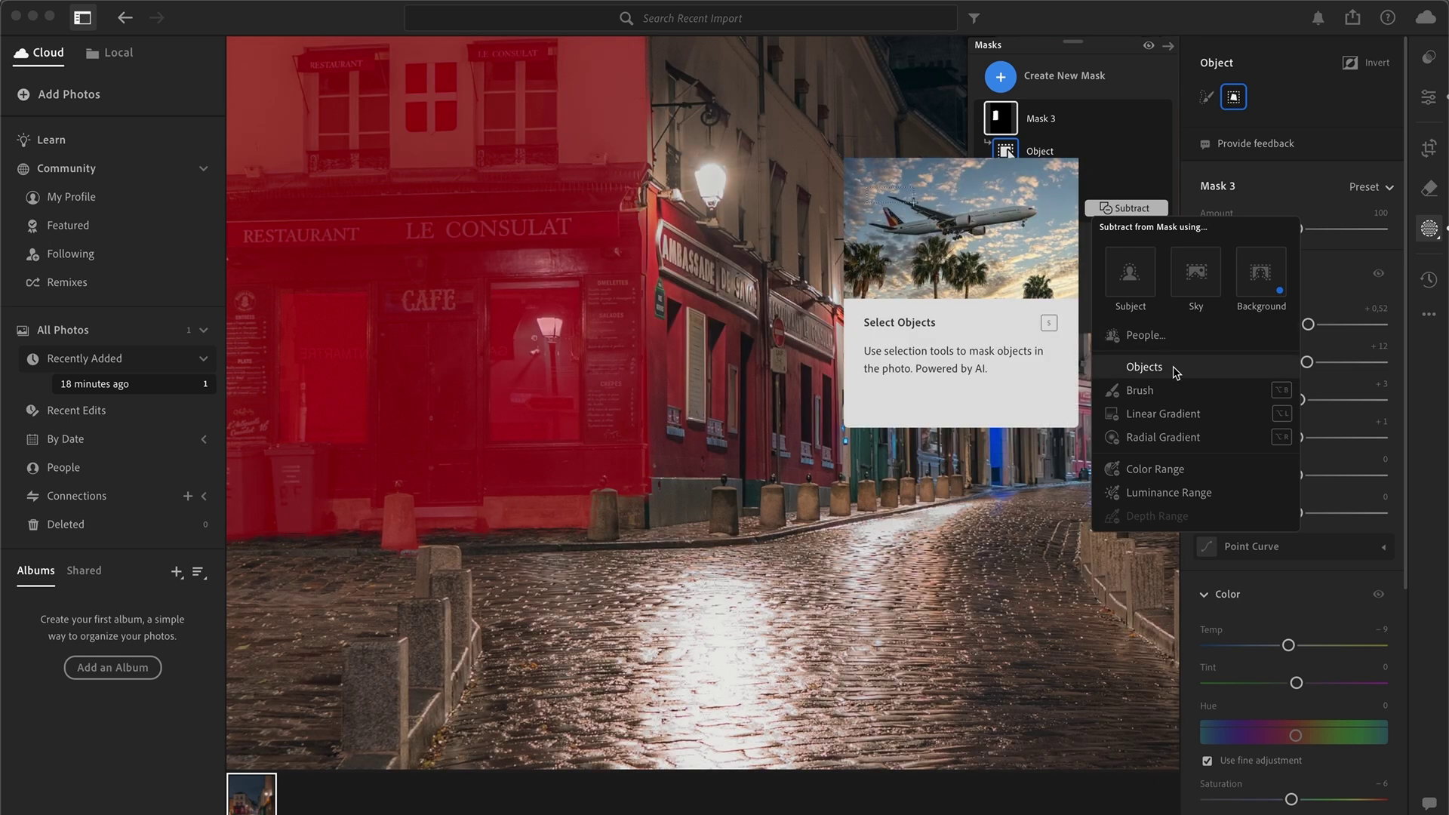
{"action": "left_click", "coordinate": [1173, 368]}
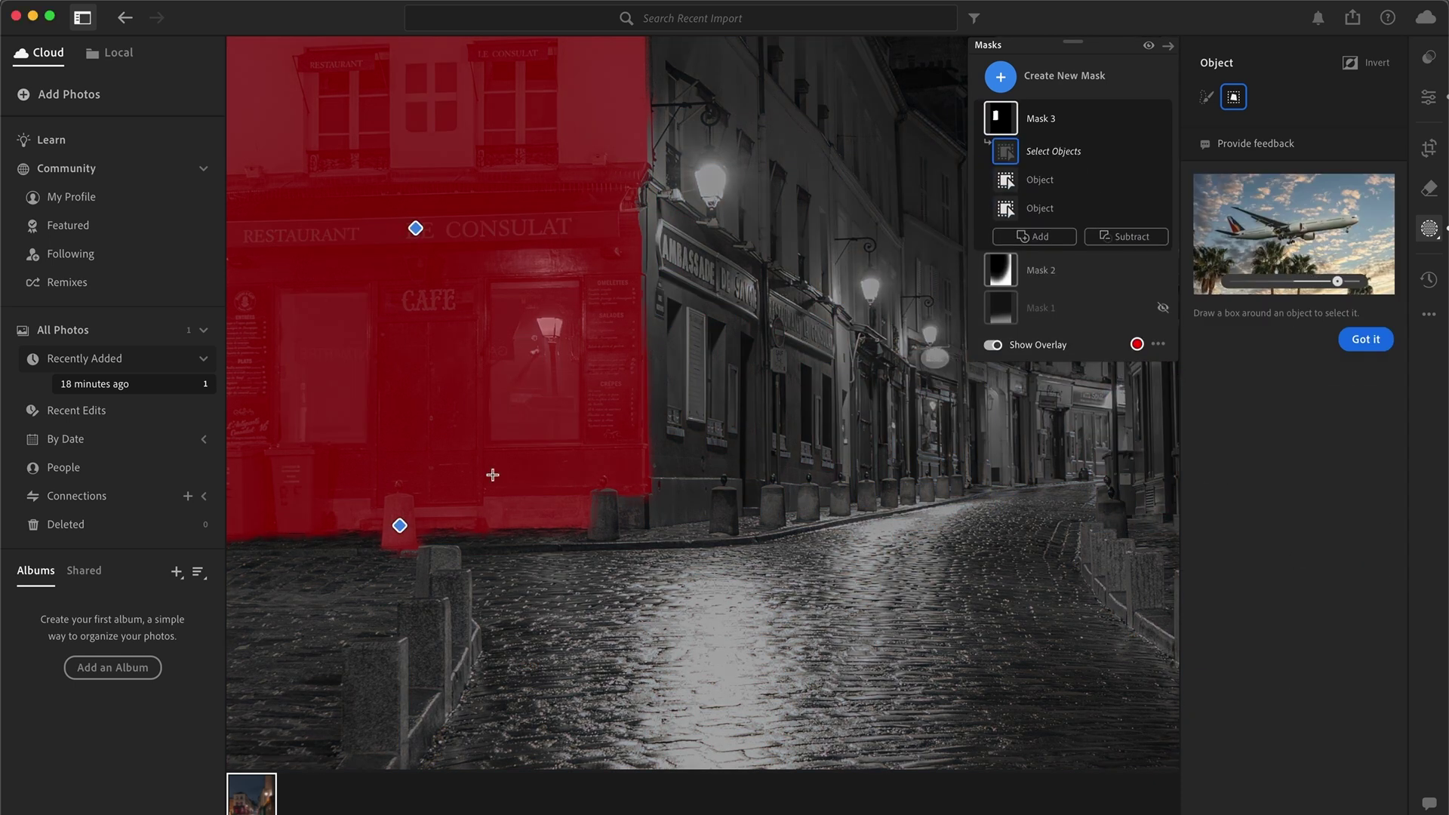
{"action": "left_click_drag", "start_coordinate": [377, 489], "coordinate": [420, 557]}
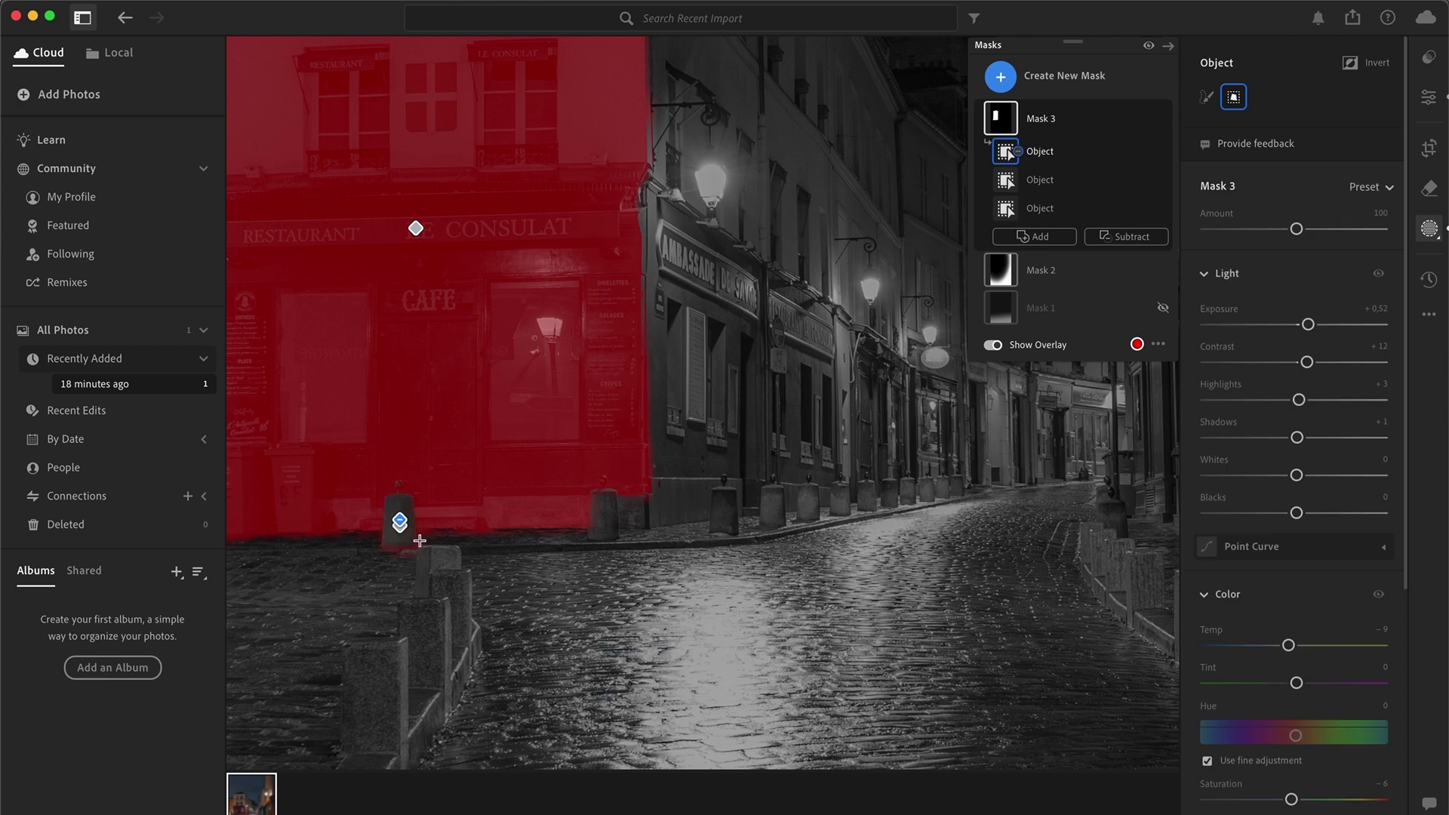
Subtract the spill beneath the bollard in front of the café door from the building mask with a size 6.7 brush.
{"action": "left_click", "coordinate": [1126, 237]}
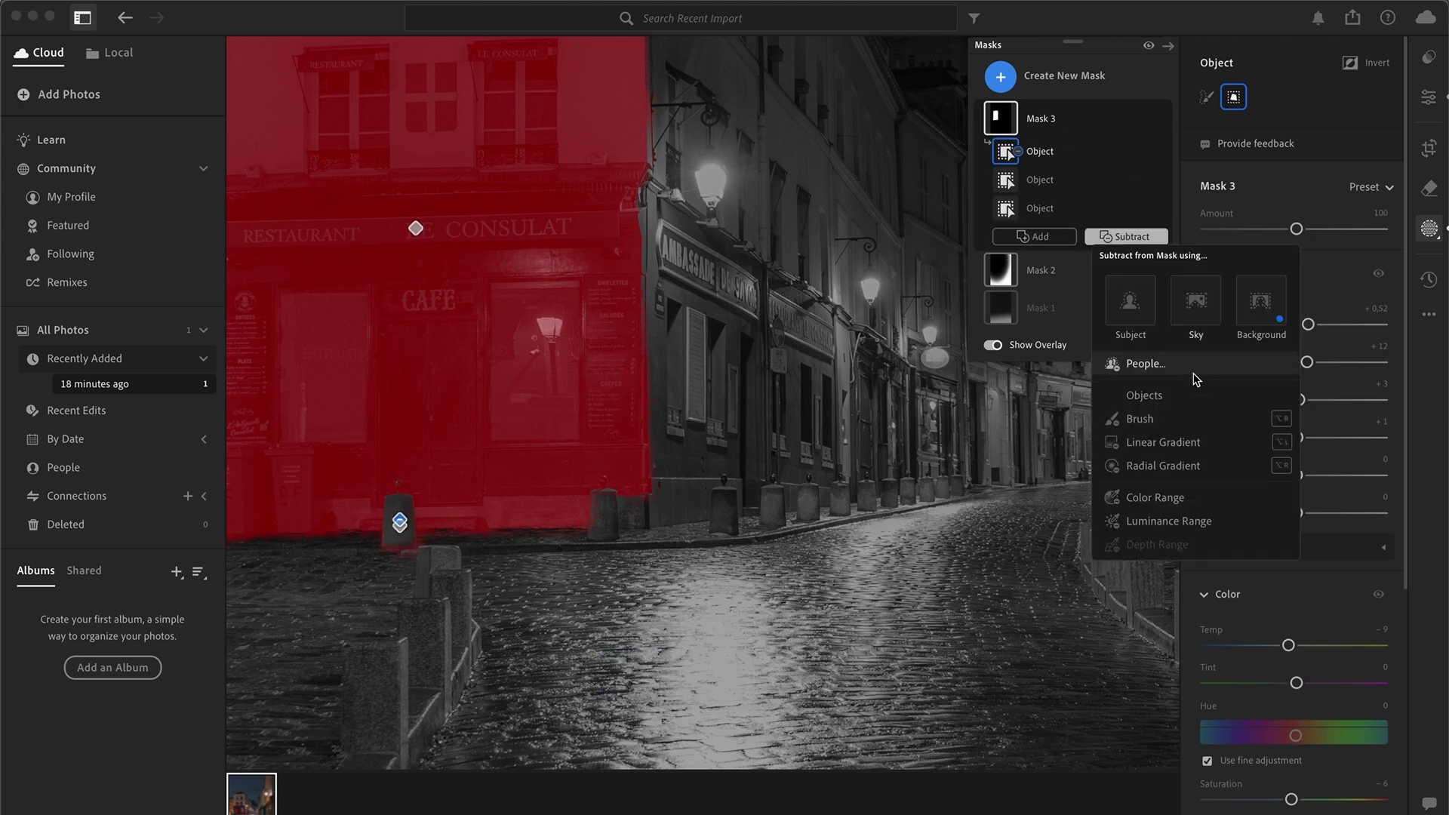
{"action": "left_click", "coordinate": [1188, 420]}
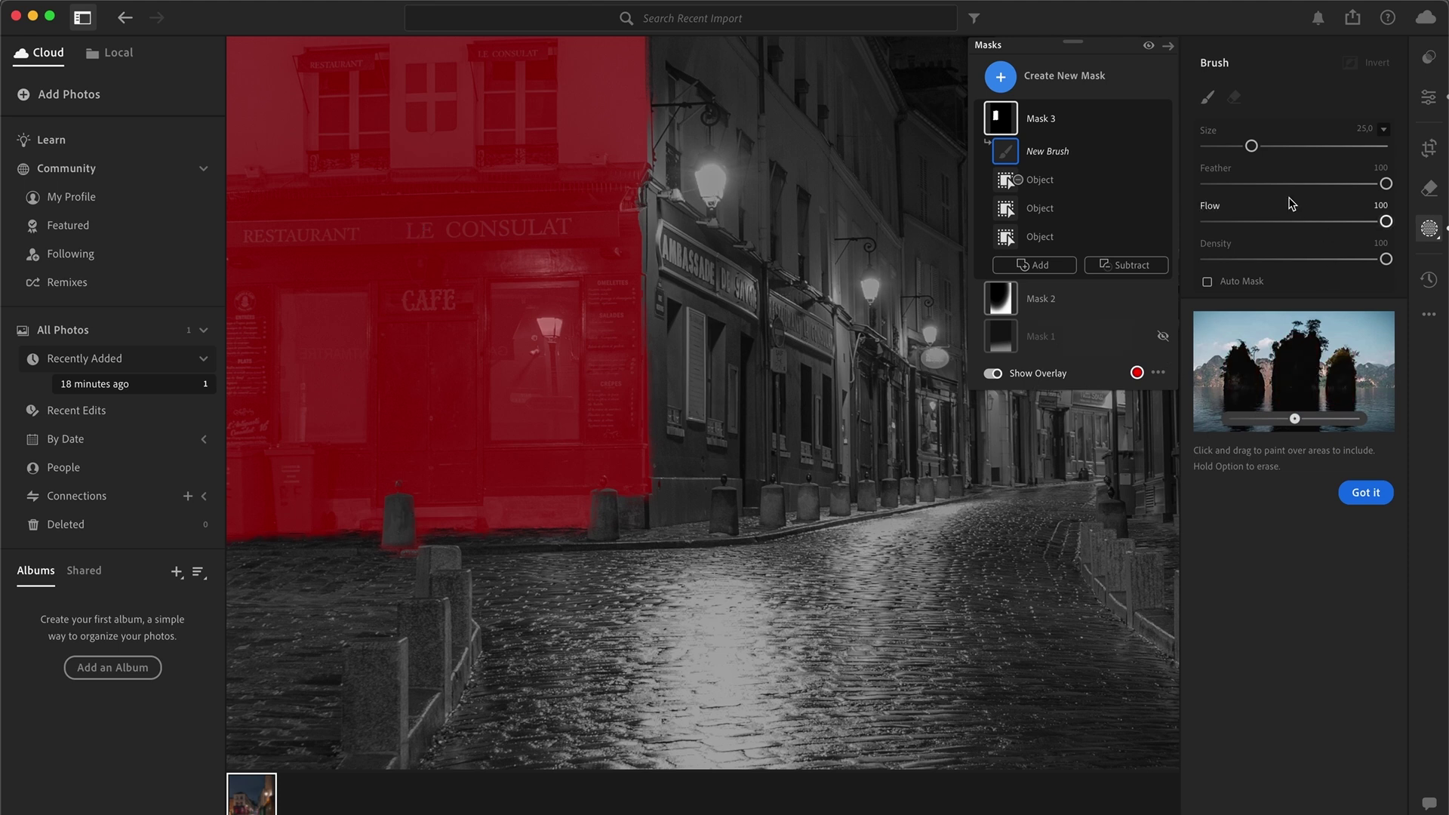
{"action": "left_click_drag", "start_coordinate": [1253, 147], "coordinate": [1224, 151]}
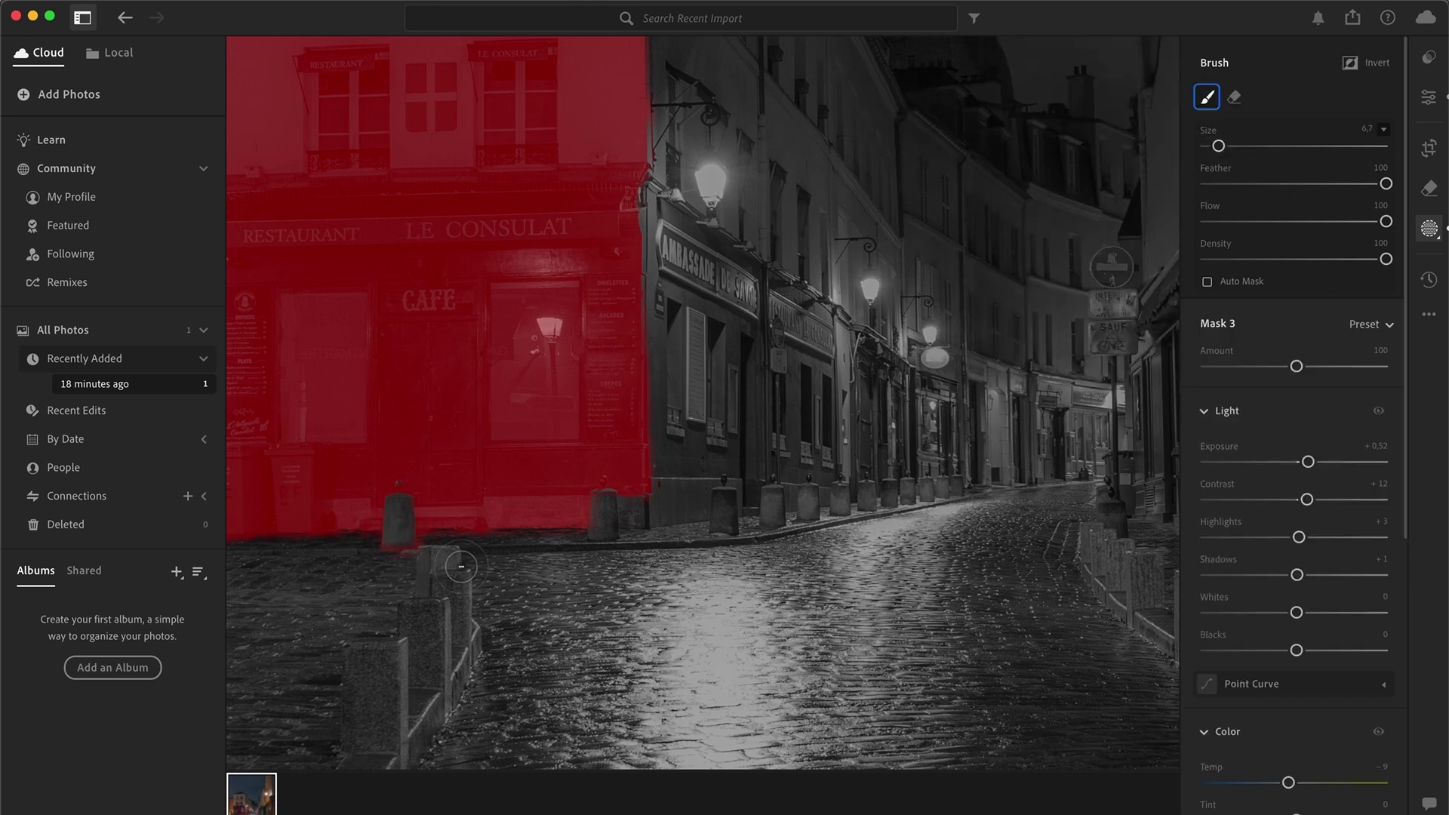
{"action": "left_click_drag", "start_coordinate": [419, 564], "coordinate": [364, 581]}
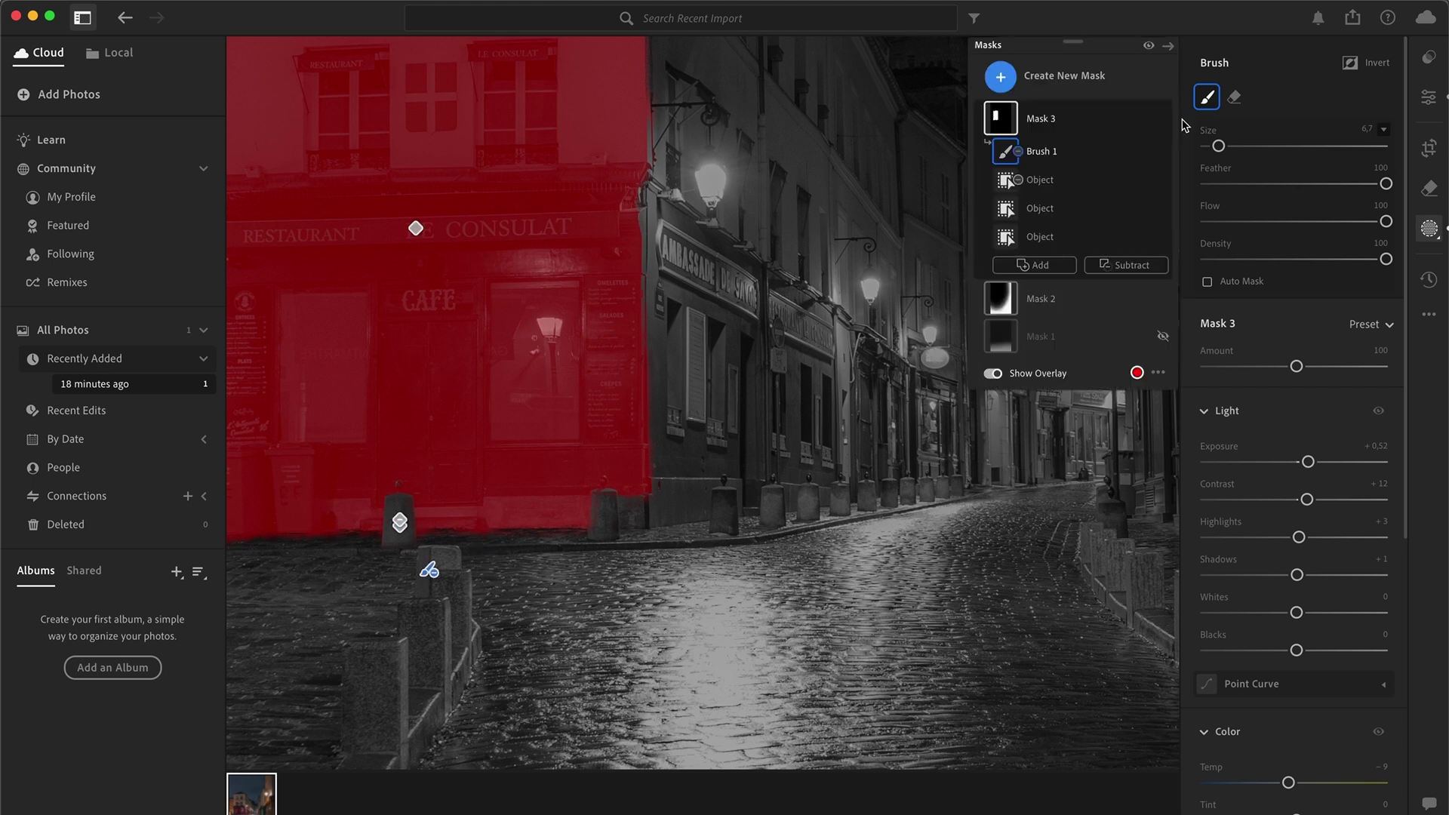
Clean the building mask at the façade's corner and the nearby bollard's knob with the subtracting brush at size 1.9.
{"action": "left_click_drag", "start_coordinate": [1218, 146], "coordinate": [1210, 145]}
{"action": "key", "text": "z"}
{"action": "mouse_move", "coordinate": [560, 401]}
{"action": "left_mouse_down"}
{"action": "mouse_move", "coordinate": [503, 406]}
{"action": "mouse_move", "coordinate": [518, 397]}
{"action": "mouse_move", "coordinate": [503, 525]}
{"action": "mouse_move", "coordinate": [514, 412]}
{"action": "mouse_move", "coordinate": [492, 486]}
{"action": "mouse_move", "coordinate": [504, 437]}
{"action": "mouse_move", "coordinate": [502, 497]}
{"action": "mouse_move", "coordinate": [511, 398]}
{"action": "mouse_move", "coordinate": [493, 470]}
{"action": "mouse_move", "coordinate": [502, 410]}
{"action": "left_mouse_up"}
{"action": "mouse_move", "coordinate": [680, 404]}
{"action": "left_mouse_down"}
{"action": "mouse_move", "coordinate": [663, 106]}
{"action": "mouse_move", "coordinate": [654, 162]}
{"action": "mouse_move", "coordinate": [673, 393]}
{"action": "left_mouse_up"}
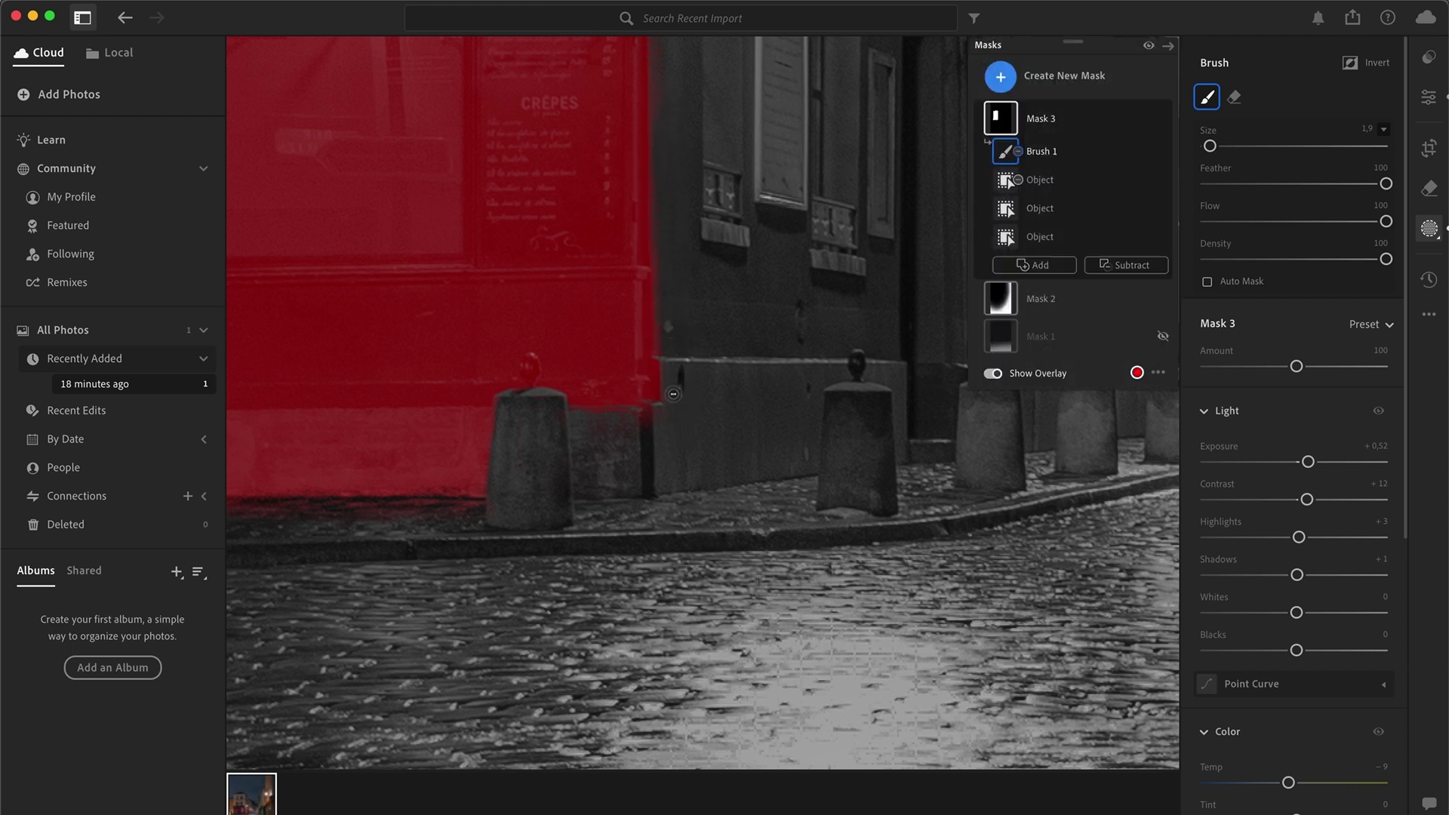
{"action": "mouse_move", "coordinate": [538, 427]}
{"action": "left_mouse_down"}
{"action": "mouse_move", "coordinate": [553, 457]}
{"action": "mouse_move", "coordinate": [611, 422]}
{"action": "mouse_move", "coordinate": [637, 429]}
{"action": "mouse_move", "coordinate": [535, 426]}
{"action": "mouse_move", "coordinate": [535, 361]}
{"action": "mouse_move", "coordinate": [511, 412]}
{"action": "left_mouse_up"}
Add the wall base between the corner bollard and the façade's edge to the building mask with a size 9.2 brush.
{"action": "left_click", "coordinate": [1037, 265]}
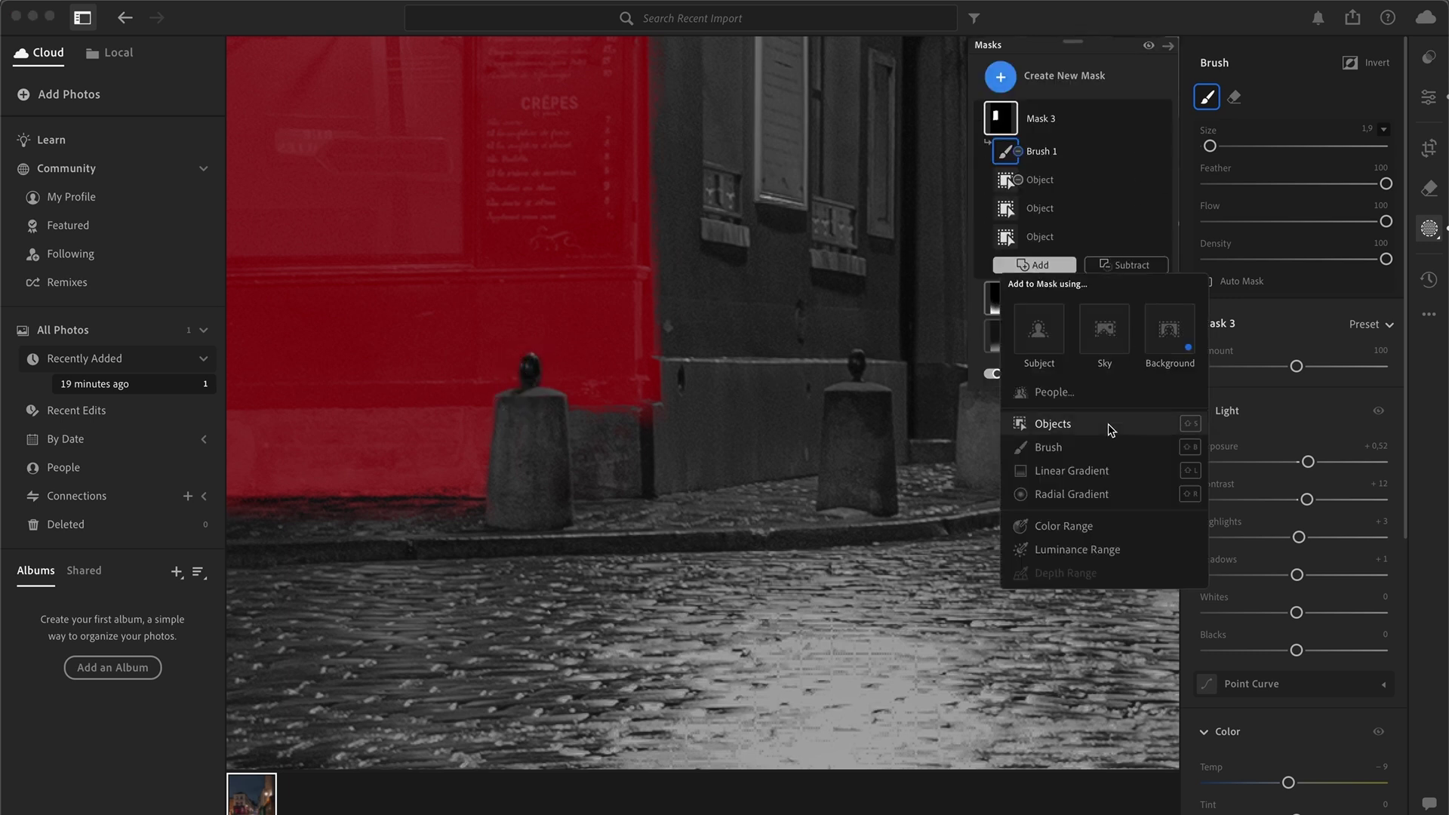
{"action": "left_click", "coordinate": [1102, 458]}
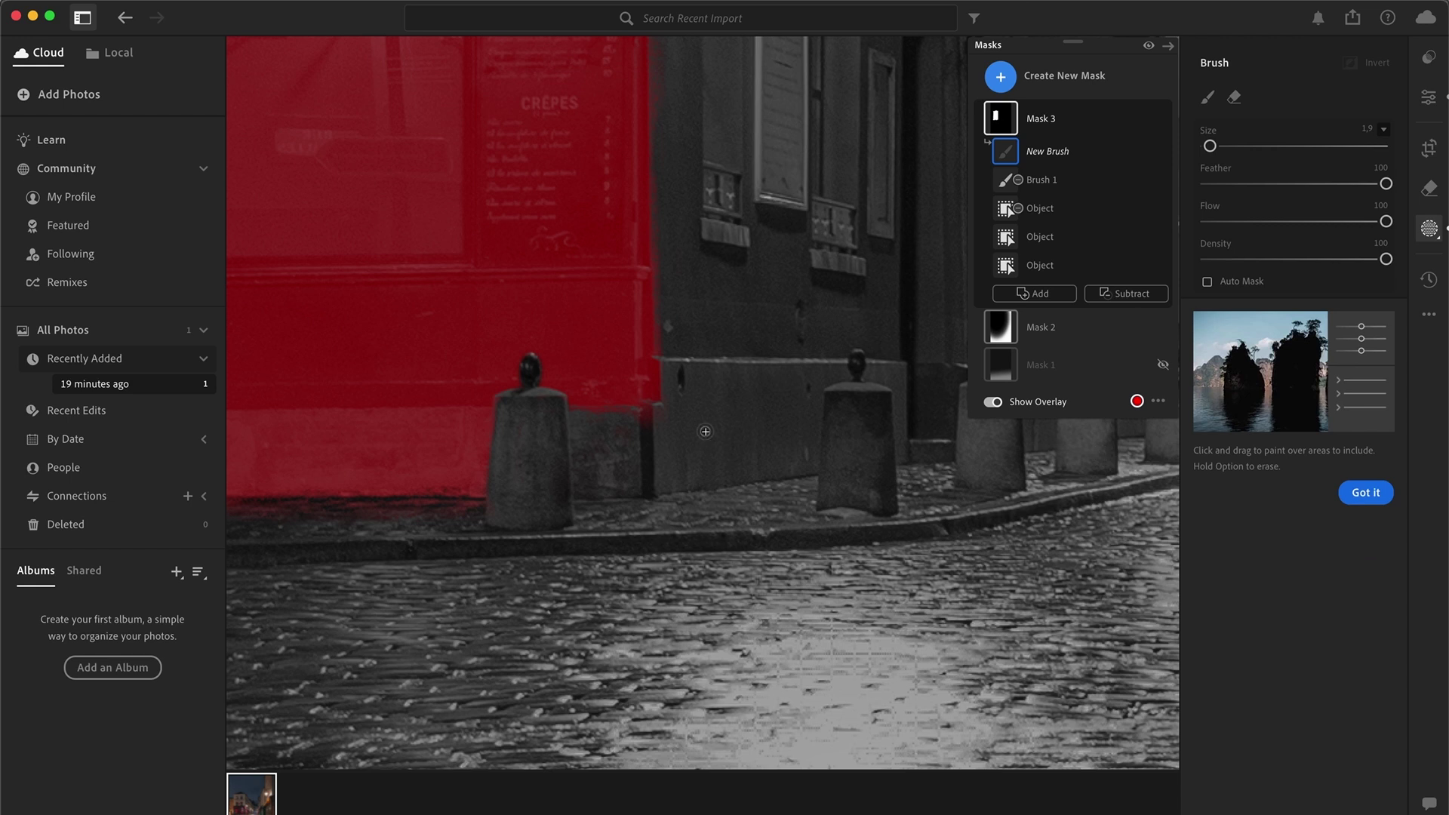
{"action": "left_click_drag", "start_coordinate": [1210, 147], "coordinate": [1221, 146]}
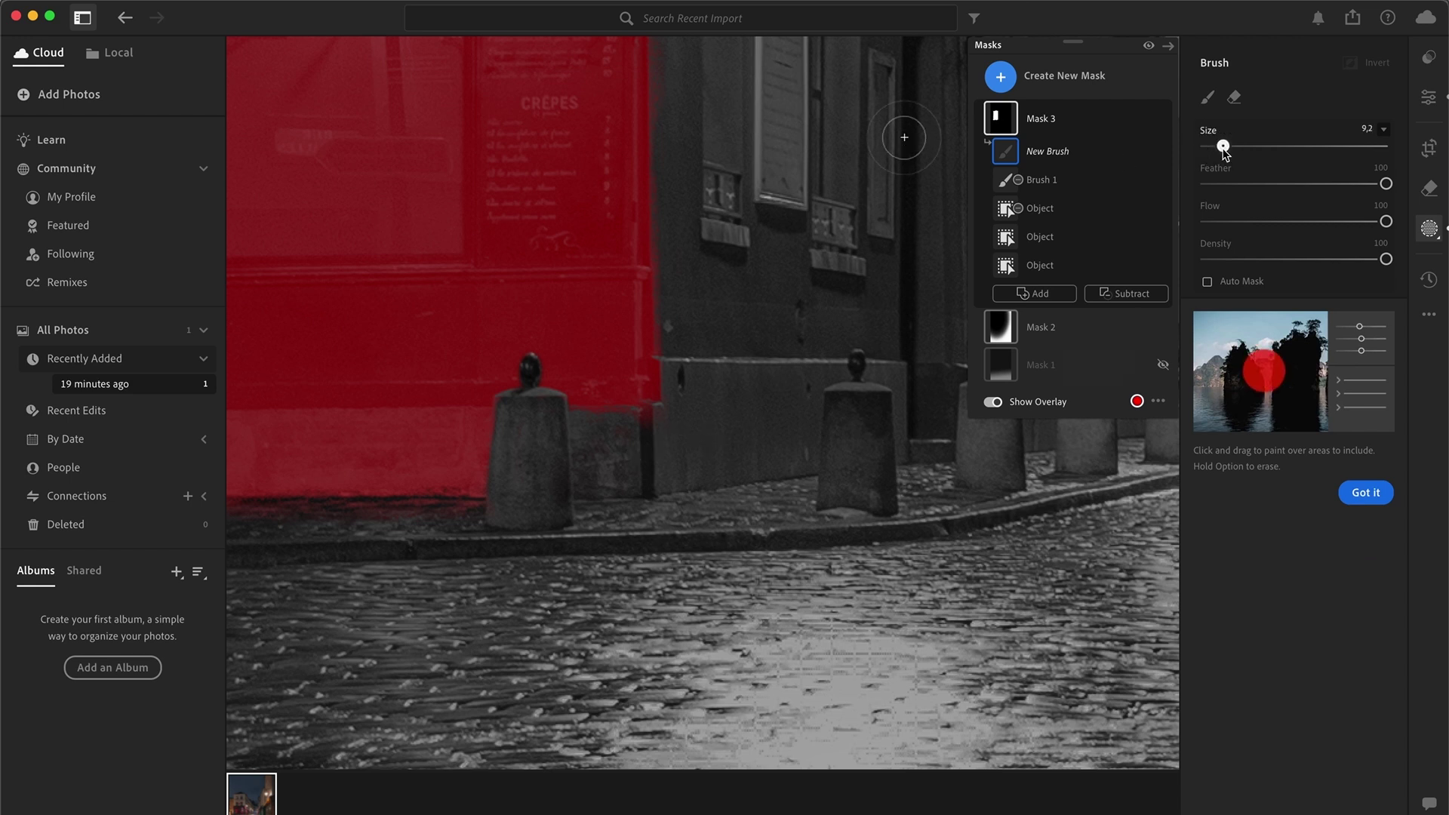
{"action": "mouse_move", "coordinate": [612, 471]}
{"action": "left_mouse_down"}
{"action": "mouse_move", "coordinate": [612, 412]}
{"action": "mouse_move", "coordinate": [605, 471]}
{"action": "left_mouse_up"}
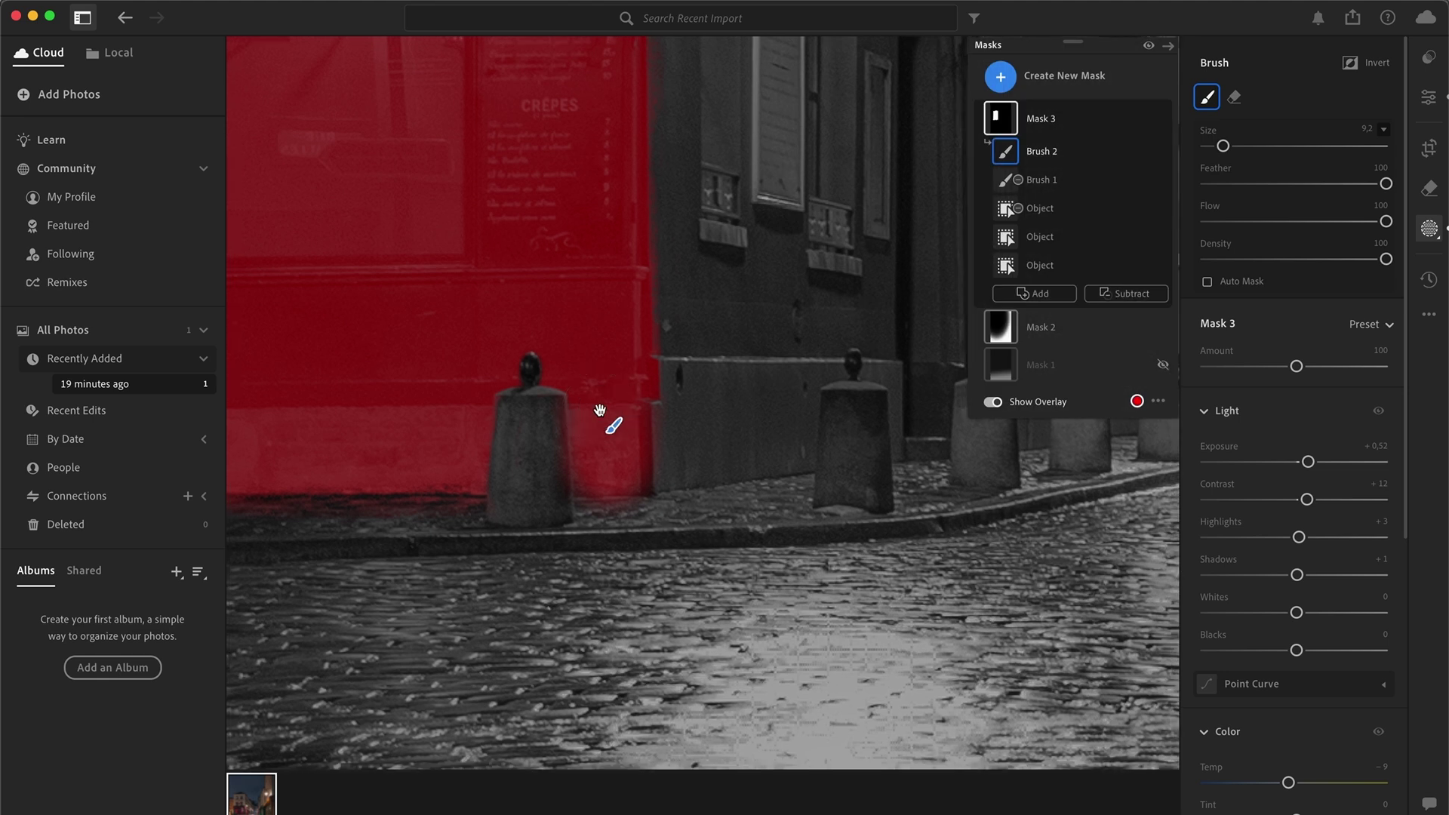
{"action": "key", "text": "z"}
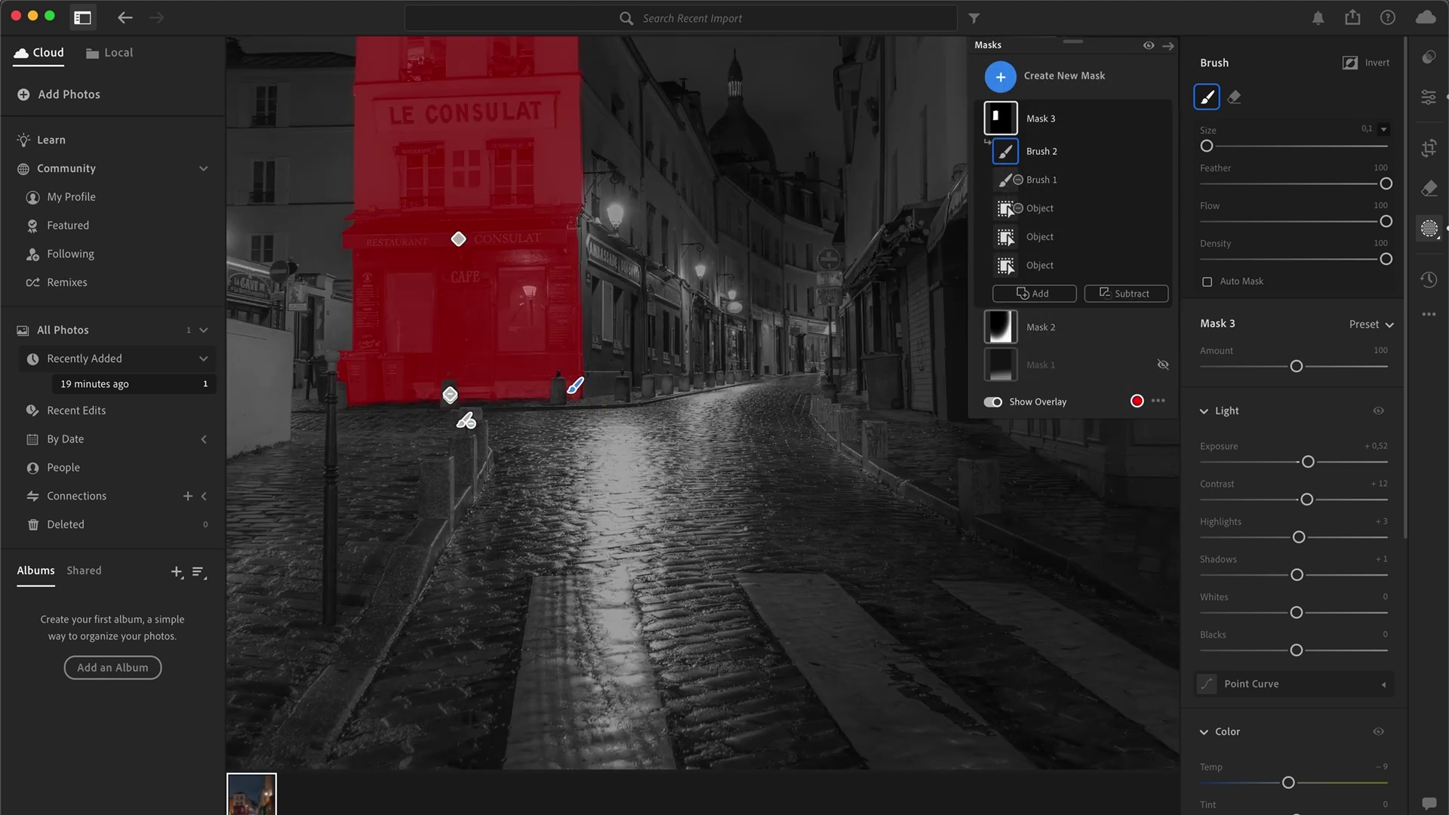
{"action": "key", "text": "super+0"}
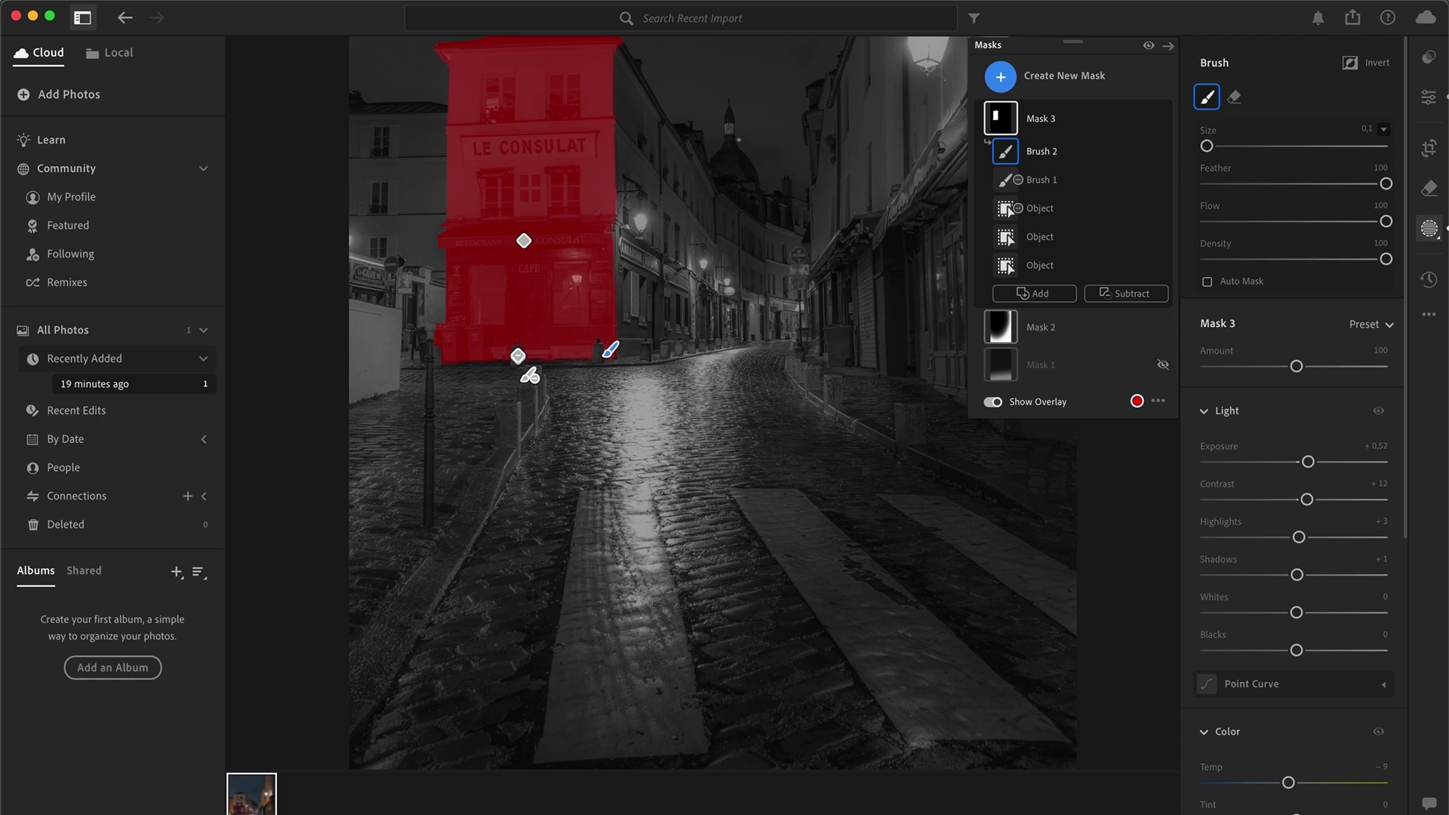
Compare the photo with the building mask's overlay hidden and shown.
{"action": "key", "text": "h"}
{"action": "key", "text": "m"}
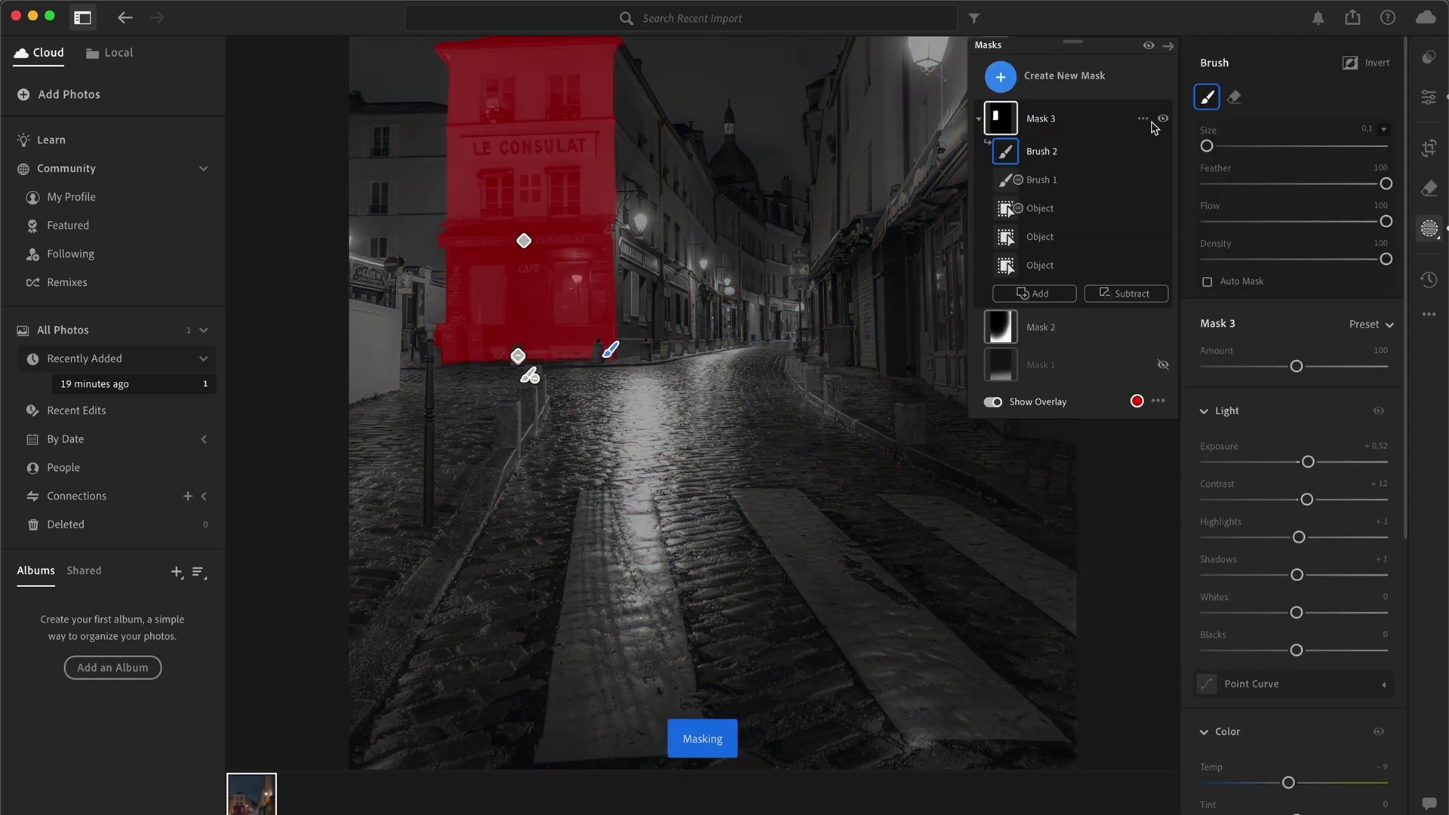
{"action": "left_click", "coordinate": [1165, 121]}
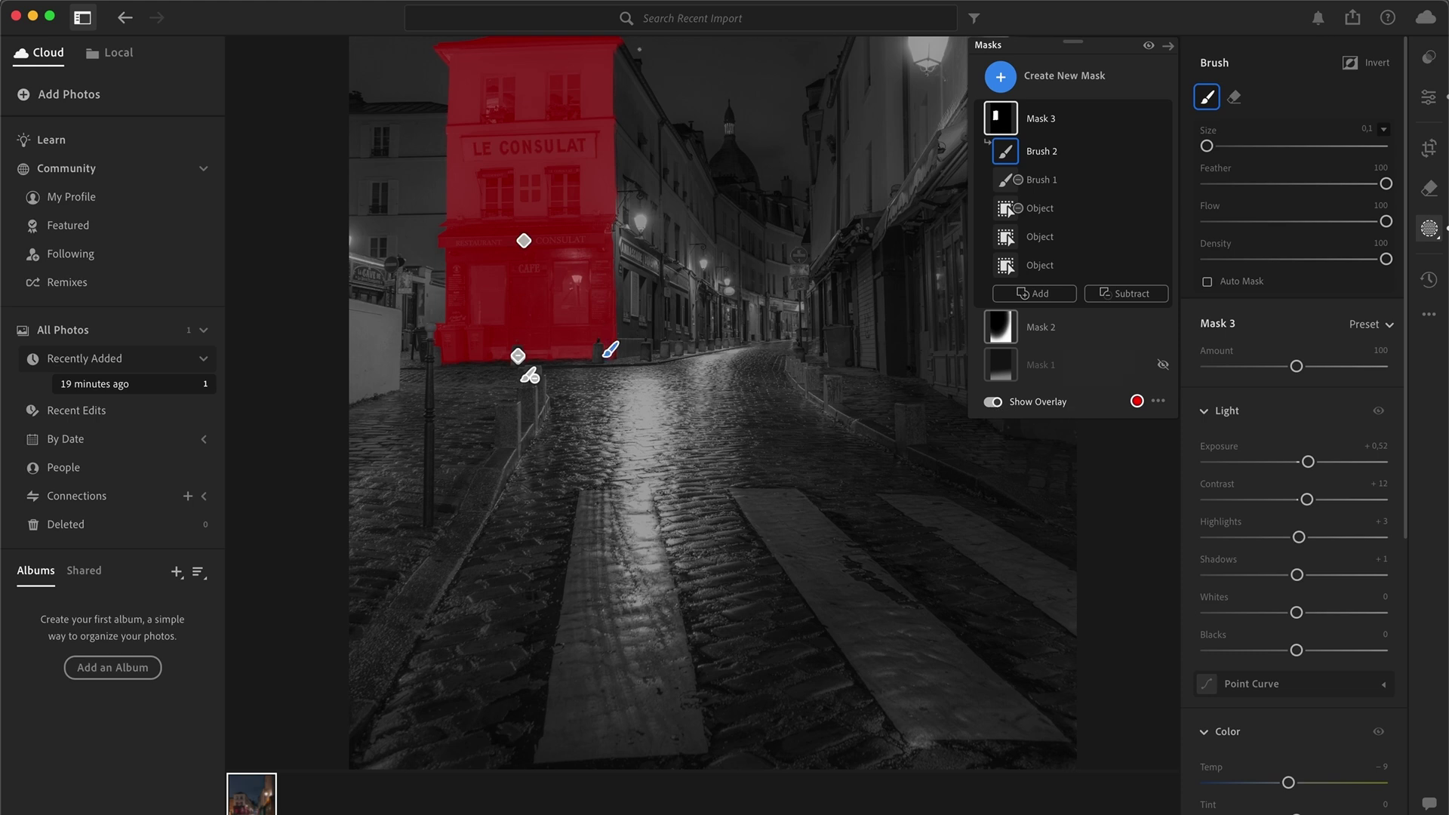
{"action": "left_click", "coordinate": [995, 403]}
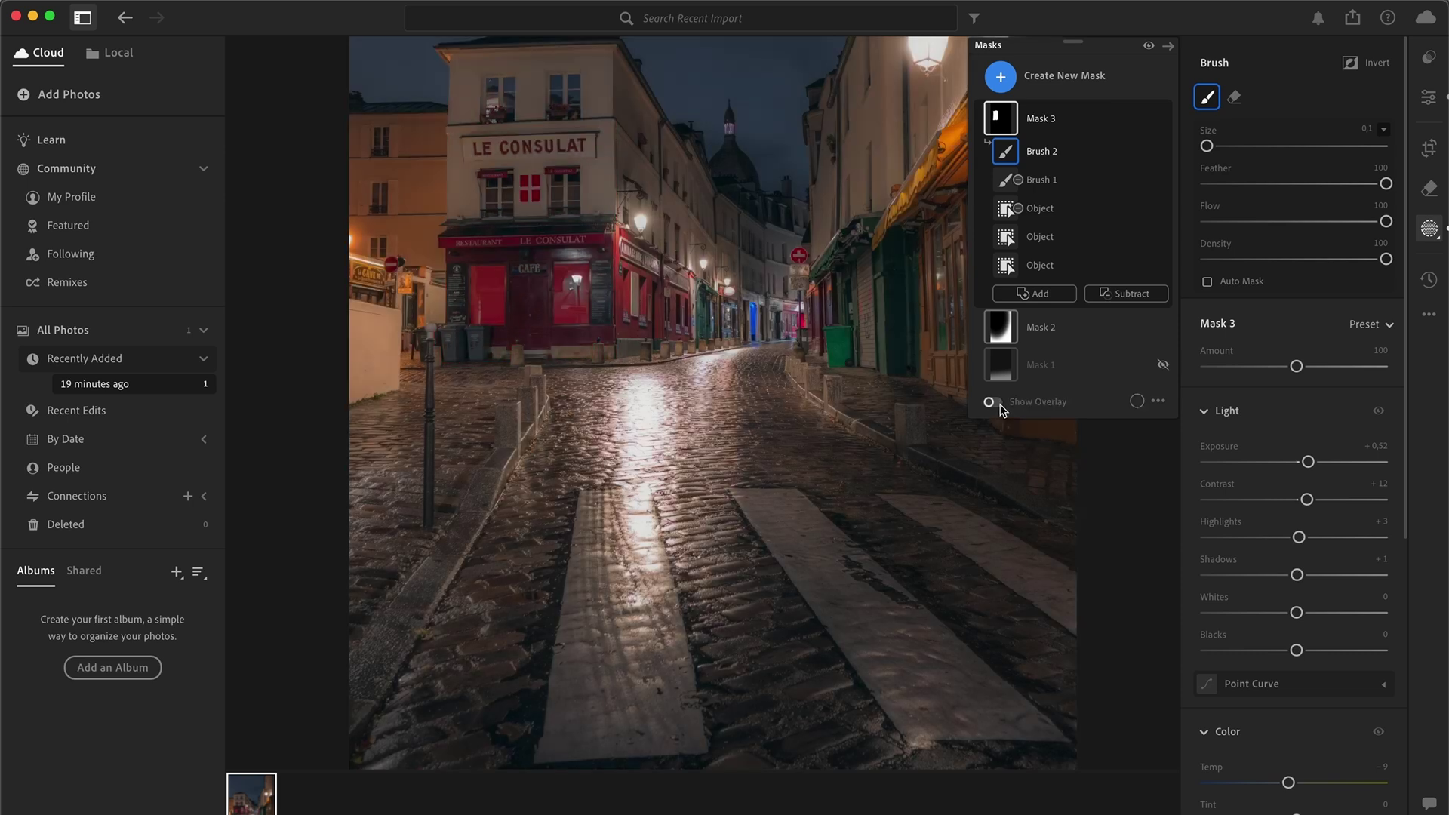
{"action": "left_click", "coordinate": [995, 402]}
Try blue as the mask overlay color and return it to red.
{"action": "left_click", "coordinate": [1138, 403]}
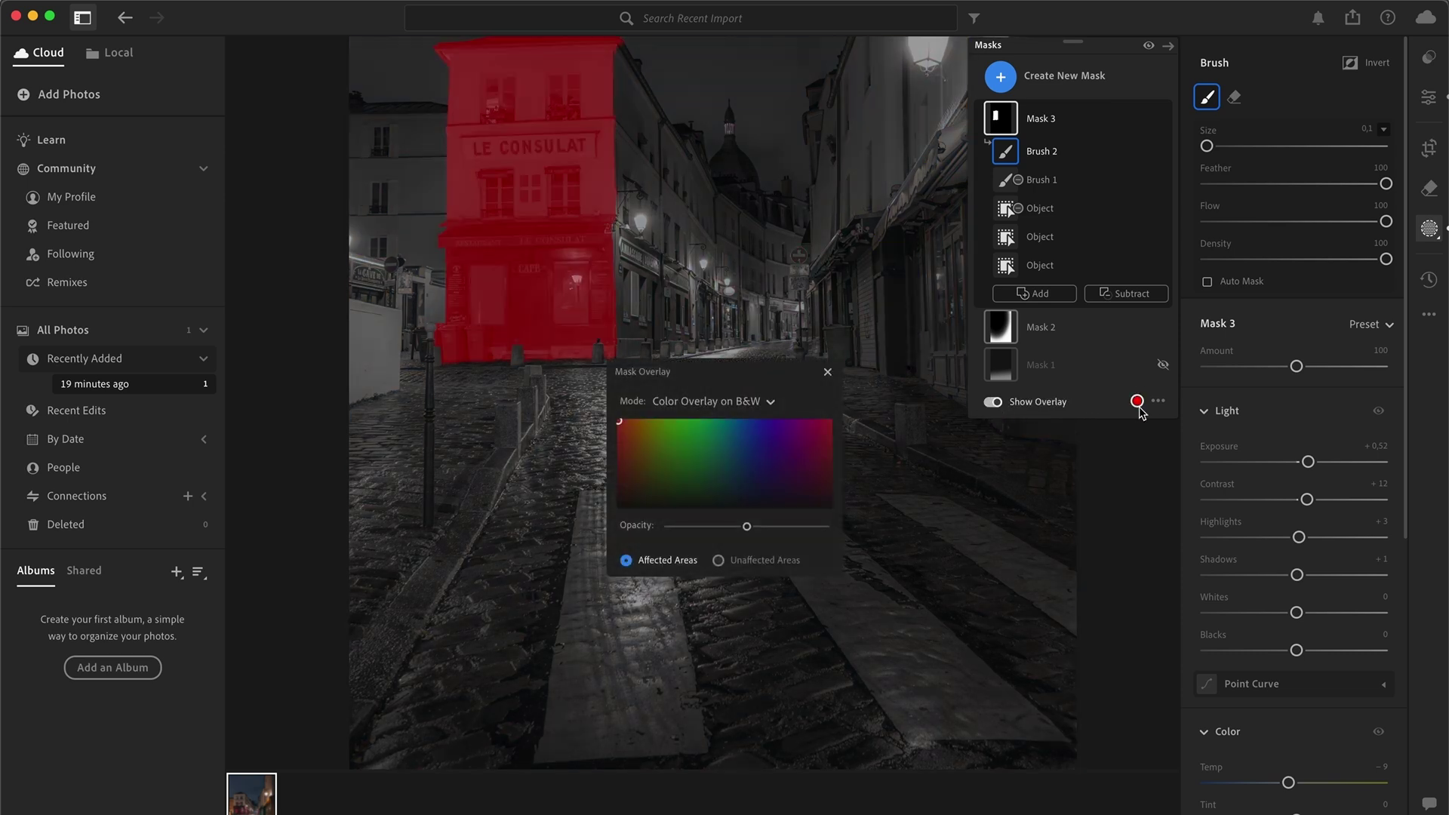
{"action": "left_click_drag", "start_coordinate": [727, 468], "coordinate": [758, 428]}
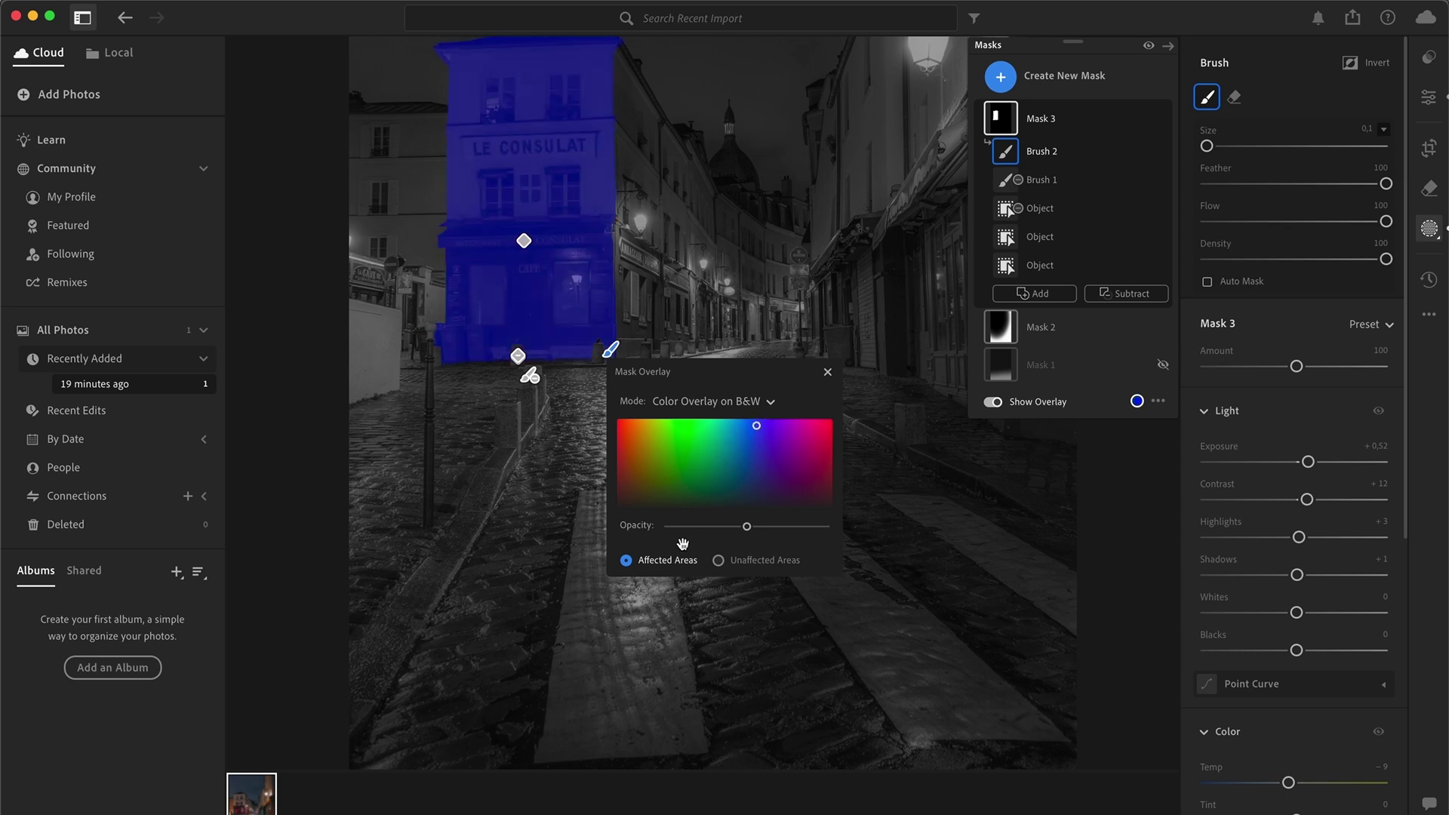
{"action": "mouse_move", "coordinate": [727, 480]}
{"action": "left_mouse_down"}
{"action": "mouse_move", "coordinate": [602, 432]}
{"action": "mouse_move", "coordinate": [589, 399]}
{"action": "left_mouse_up"}
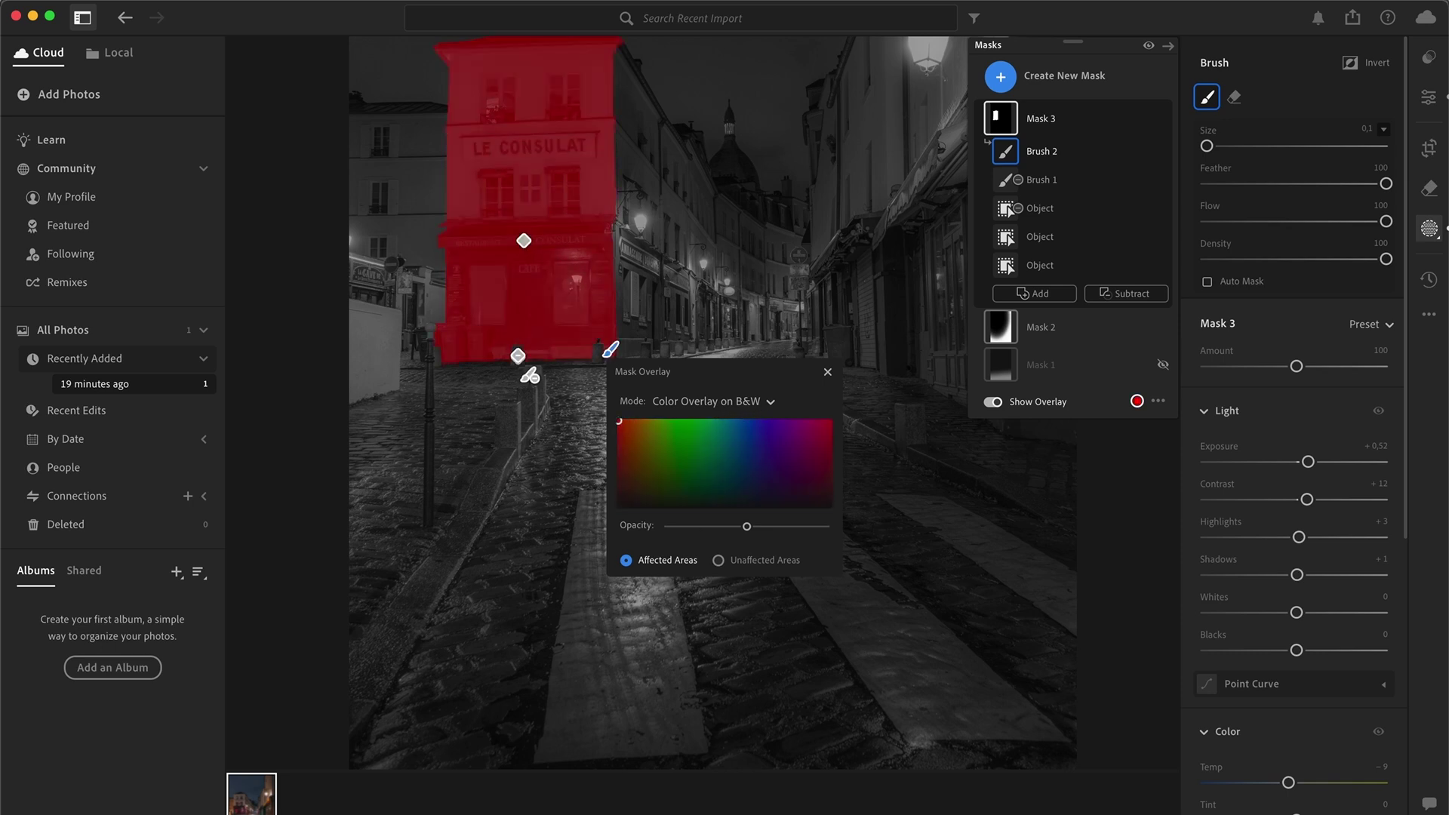
{"action": "left_click", "coordinate": [828, 372]}
Hide the mask overlay and compare the photo with the building mask off and on.
{"action": "left_click", "coordinate": [990, 401]}
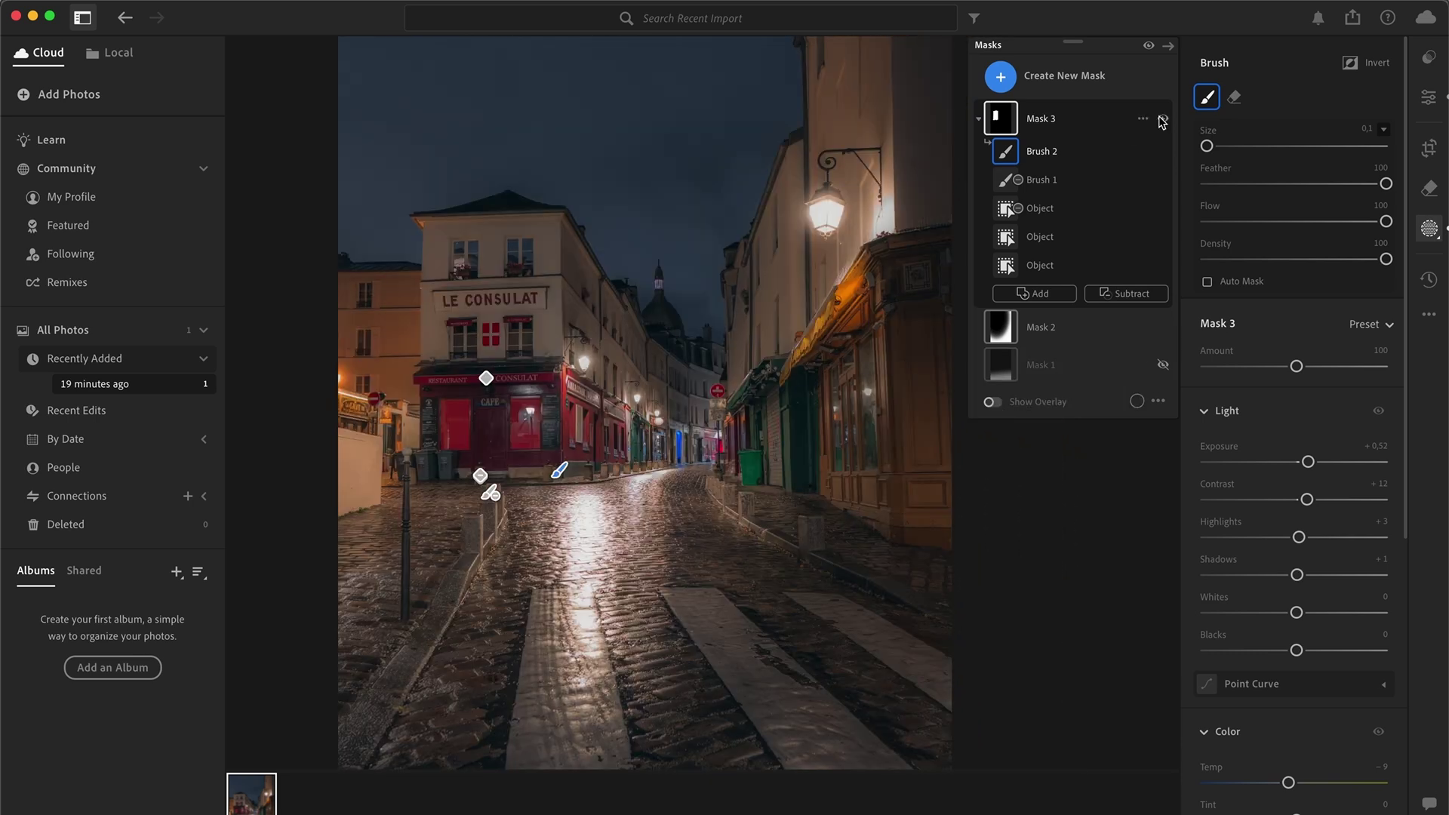
{"action": "left_click", "coordinate": [1163, 118]}
{"action": "left_click", "coordinate": [1163, 118]}
{"action": "left_click", "coordinate": [1164, 119]}
{"action": "left_click", "coordinate": [1164, 120]}
Create a new mask that automatically selects the sky.
{"action": "left_click", "coordinate": [1086, 76]}
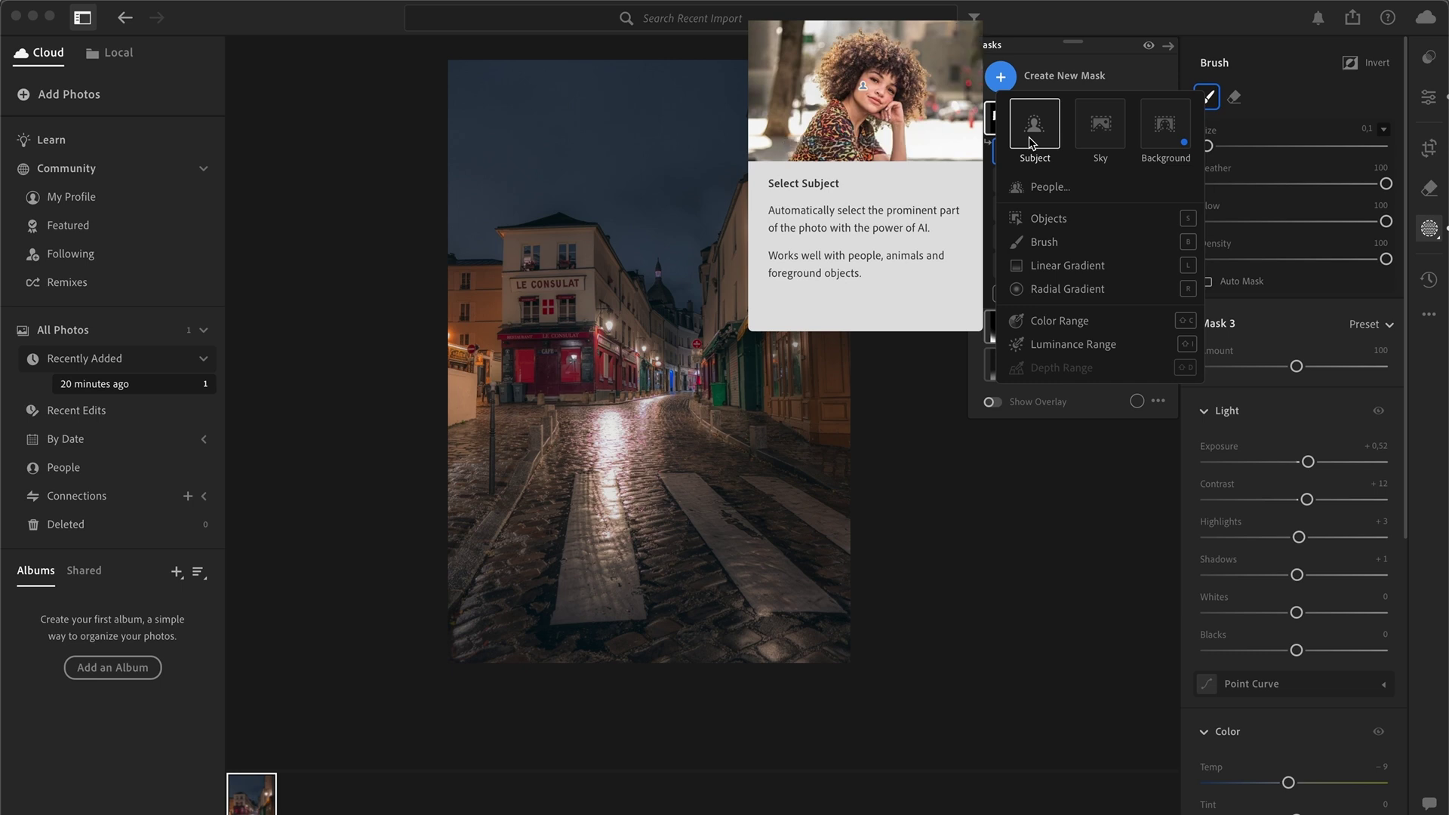
{"action": "mouse_move", "coordinate": [1108, 136]}
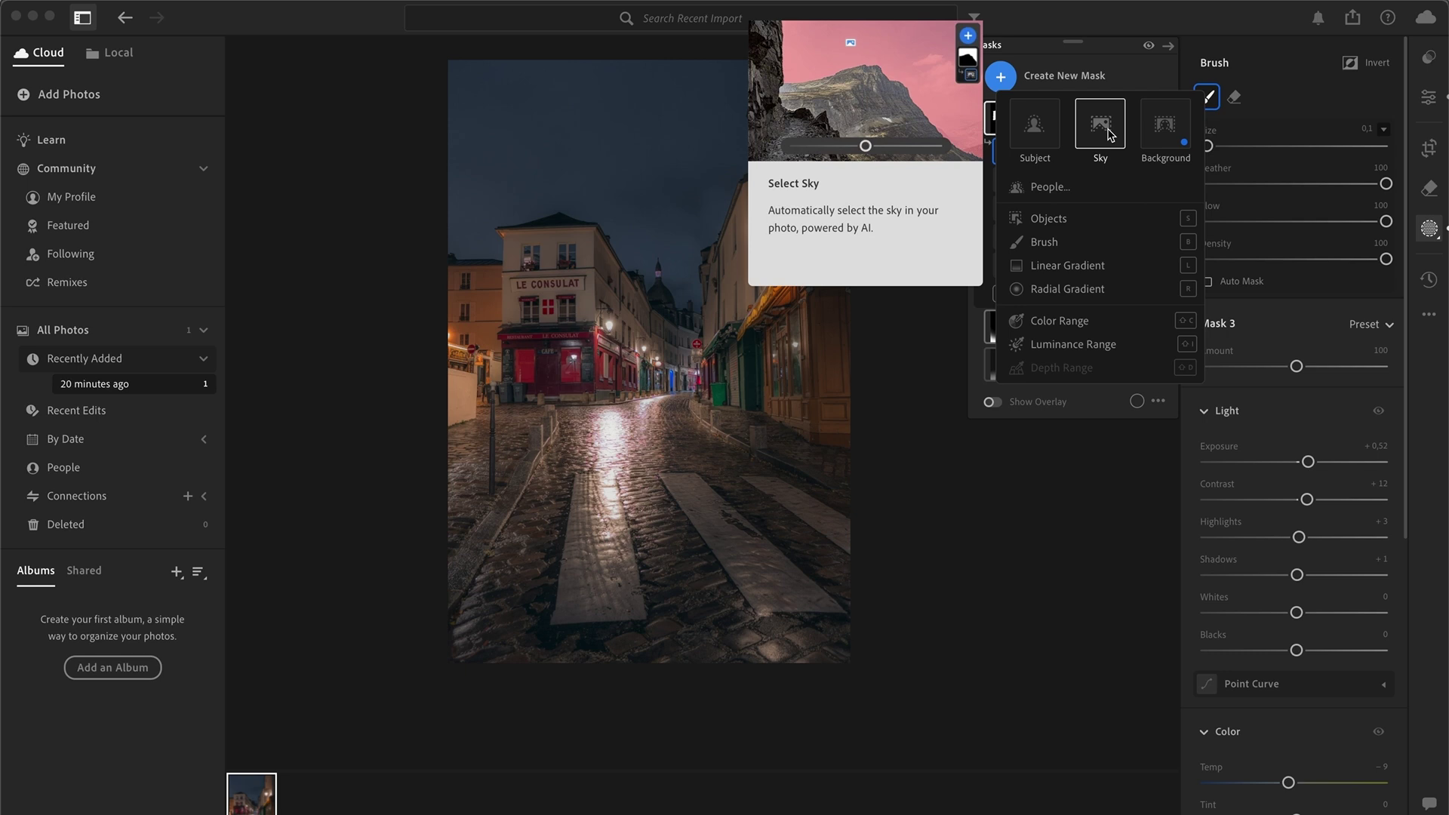
{"action": "left_click", "coordinate": [1108, 136]}
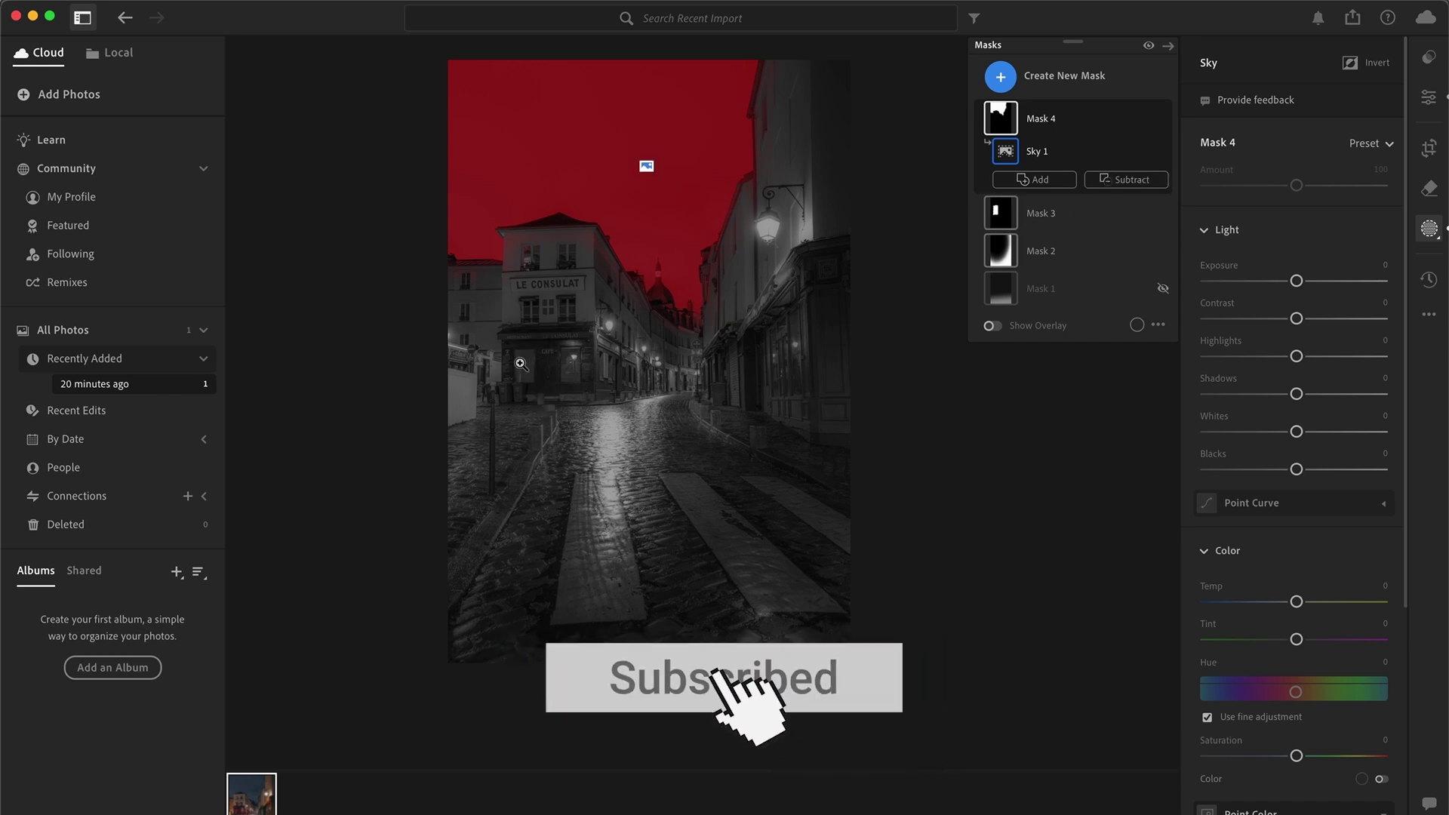
Subtract the building façades and the lower dome from the sky mask with a Feather 41 brush at sizes 19.9 and 9.9.
{"action": "left_click", "coordinate": [1131, 179]}
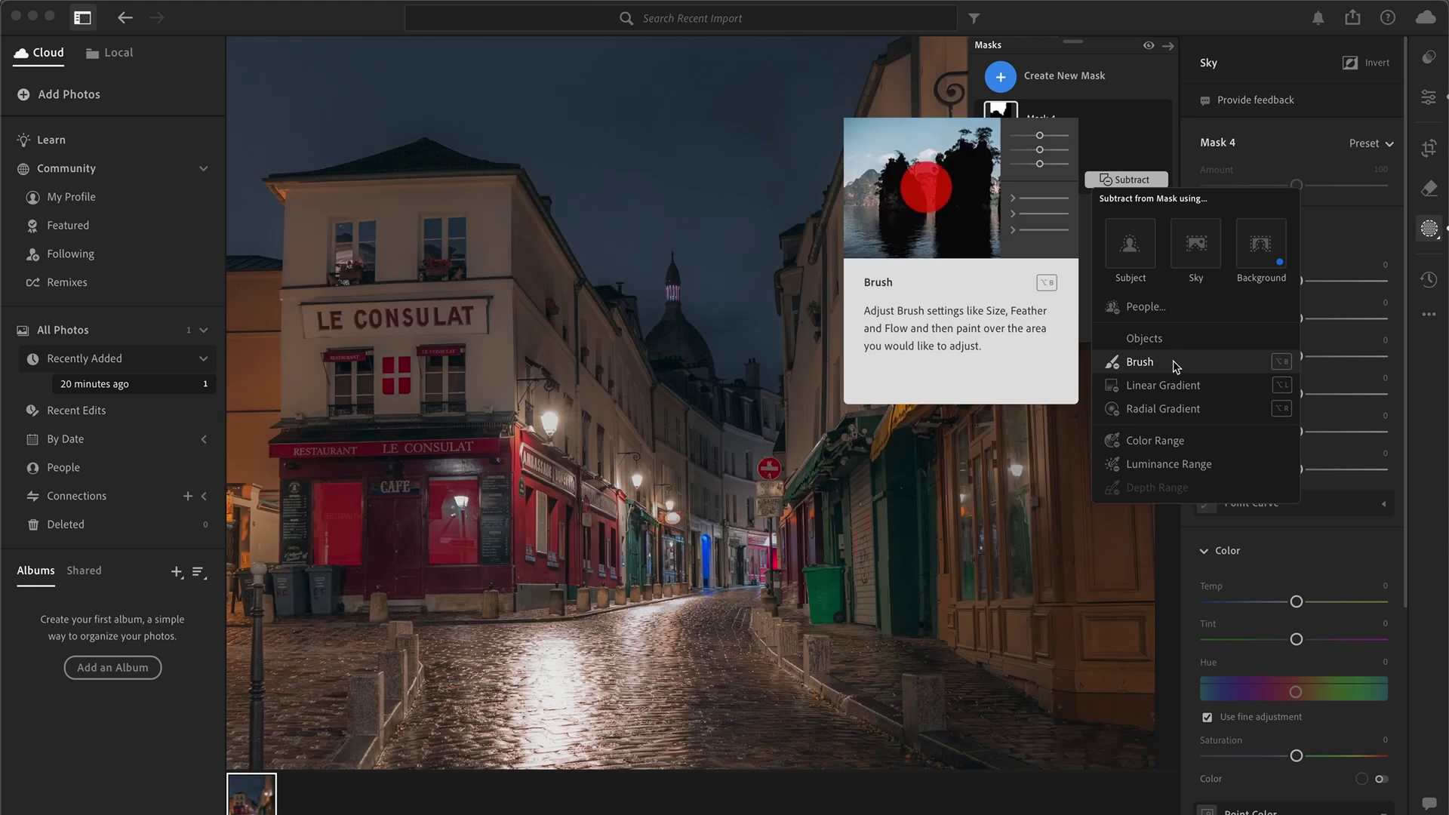
{"action": "left_click", "coordinate": [1175, 364]}
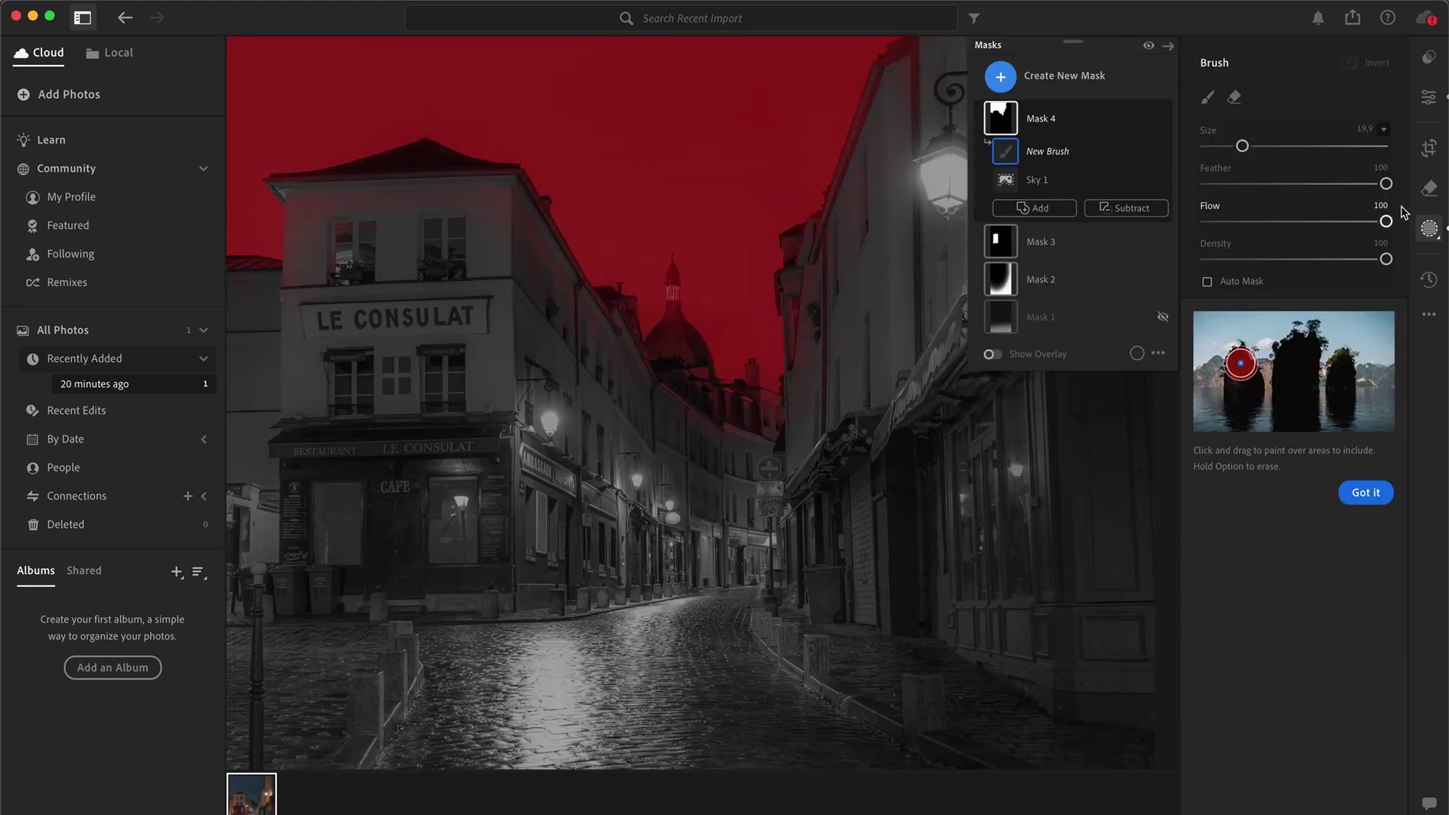
{"action": "left_click_drag", "start_coordinate": [1386, 183], "coordinate": [1281, 183]}
{"action": "mouse_move", "coordinate": [534, 369]}
{"action": "left_mouse_down"}
{"action": "mouse_move", "coordinate": [502, 370]}
{"action": "mouse_move", "coordinate": [455, 254]}
{"action": "mouse_move", "coordinate": [490, 270]}
{"action": "mouse_move", "coordinate": [586, 379]}
{"action": "mouse_move", "coordinate": [445, 217]}
{"action": "mouse_move", "coordinate": [588, 371]}
{"action": "mouse_move", "coordinate": [371, 226]}
{"action": "mouse_move", "coordinate": [313, 256]}
{"action": "mouse_move", "coordinate": [326, 278]}
{"action": "mouse_move", "coordinate": [472, 226]}
{"action": "mouse_move", "coordinate": [654, 420]}
{"action": "mouse_move", "coordinate": [640, 419]}
{"action": "mouse_move", "coordinate": [735, 456]}
{"action": "mouse_move", "coordinate": [689, 451]}
{"action": "mouse_move", "coordinate": [787, 461]}
{"action": "mouse_move", "coordinate": [800, 435]}
{"action": "mouse_move", "coordinate": [812, 526]}
{"action": "mouse_move", "coordinate": [891, 260]}
{"action": "mouse_move", "coordinate": [836, 344]}
{"action": "mouse_move", "coordinate": [846, 270]}
{"action": "mouse_move", "coordinate": [873, 261]}
{"action": "mouse_move", "coordinate": [940, 67]}
{"action": "mouse_move", "coordinate": [1030, 40]}
{"action": "mouse_move", "coordinate": [1011, 76]}
{"action": "left_mouse_up"}
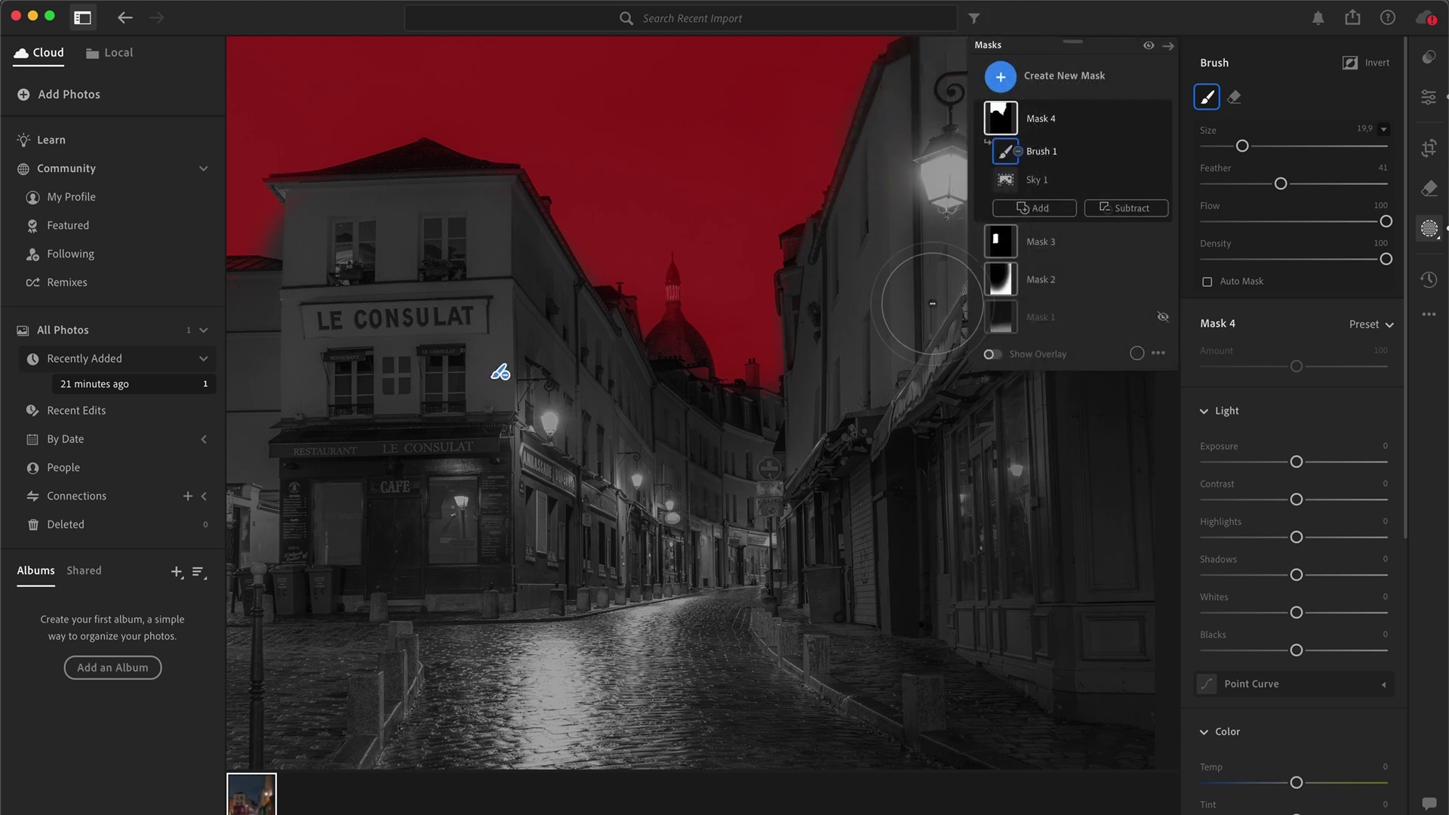
{"action": "left_click_drag", "start_coordinate": [1243, 147], "coordinate": [1224, 146]}
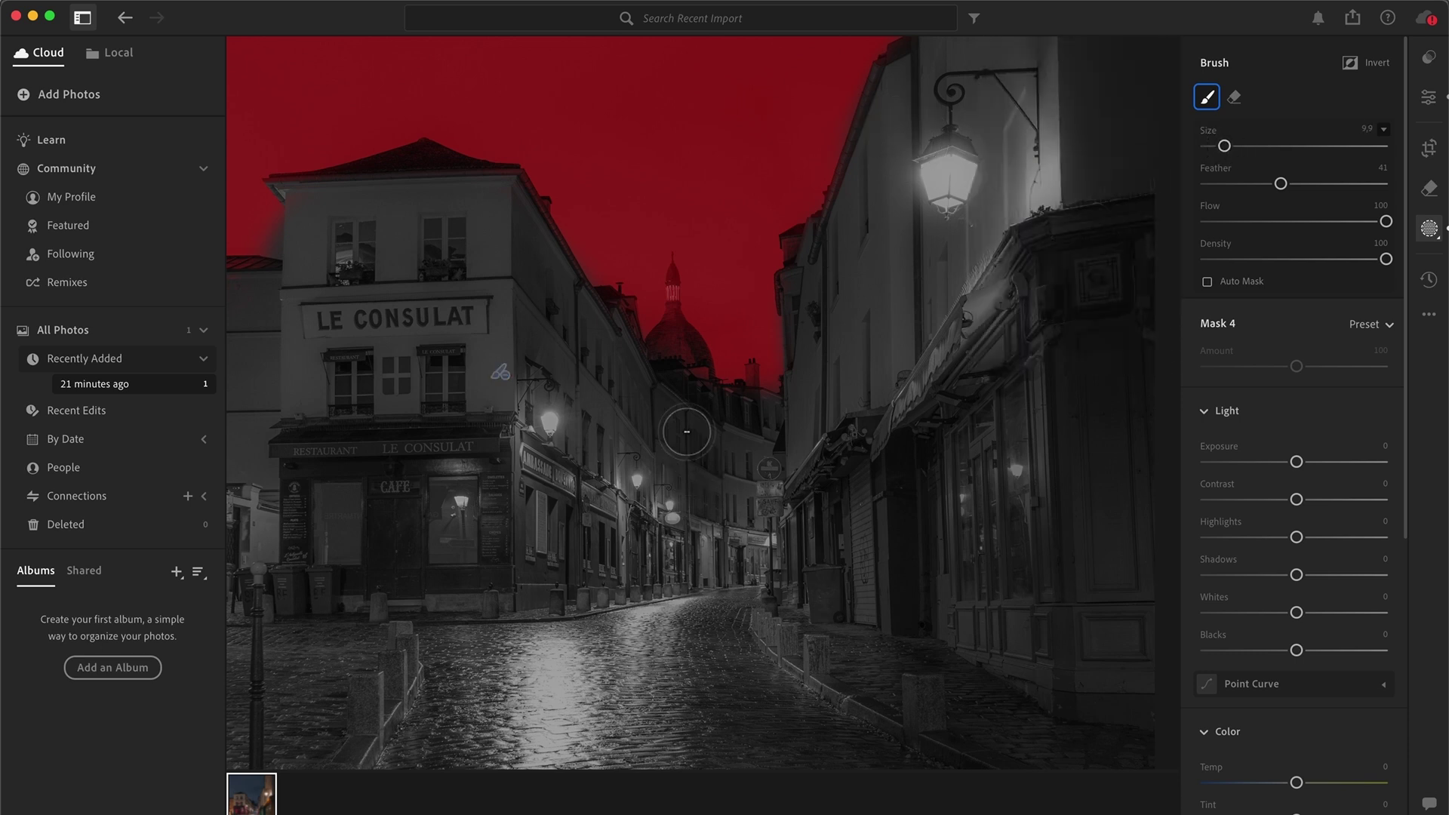
{"action": "mouse_move", "coordinate": [674, 342]}
{"action": "left_mouse_down"}
{"action": "mouse_move", "coordinate": [680, 438]}
{"action": "mouse_move", "coordinate": [738, 414]}
{"action": "mouse_move", "coordinate": [720, 421]}
{"action": "mouse_move", "coordinate": [736, 445]}
{"action": "left_mouse_up"}
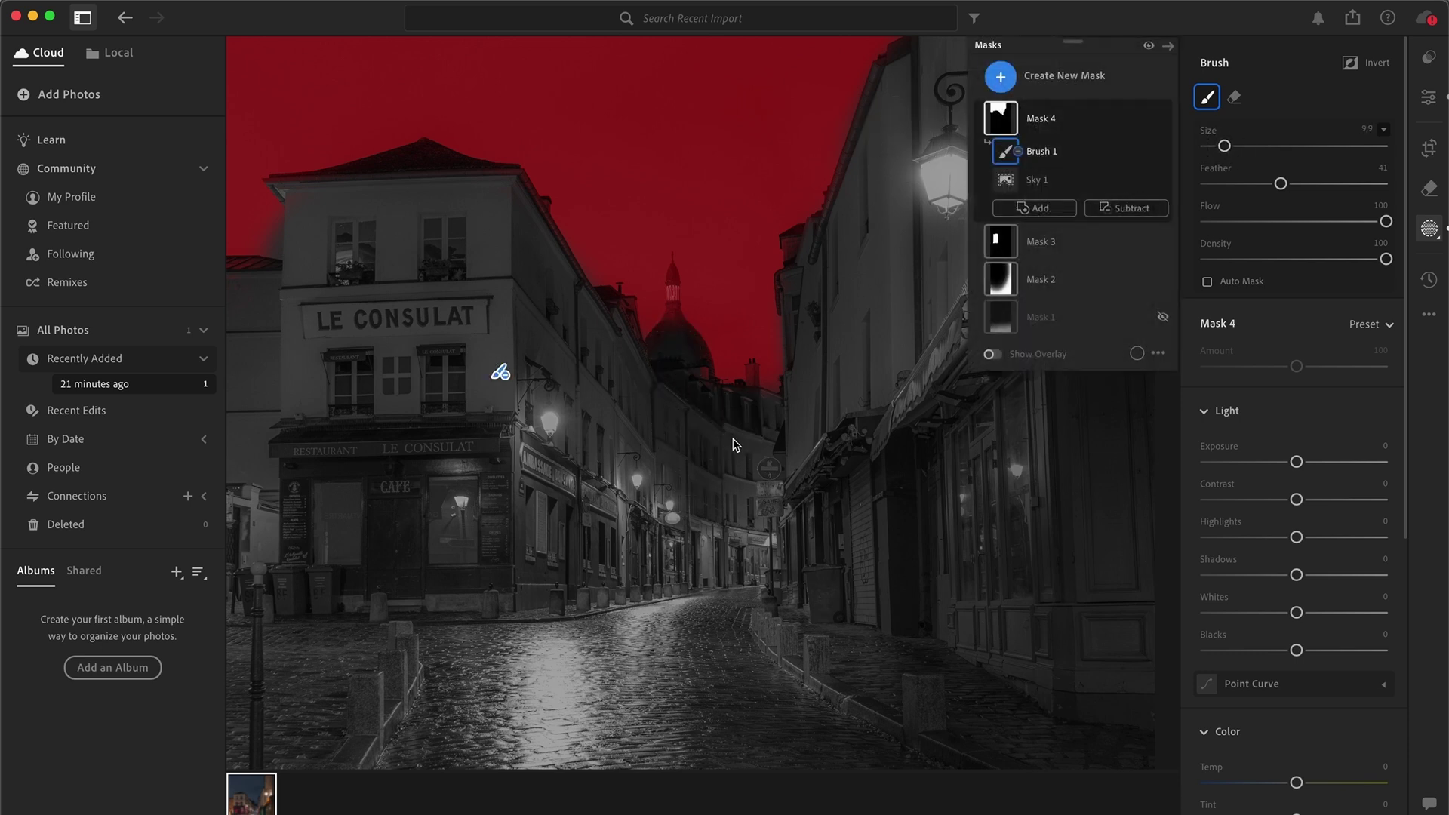
Add the sky beside the left end of Le Consulat's roof to the sky mask with a size 3.3 brush.
{"action": "key", "text": "z"}
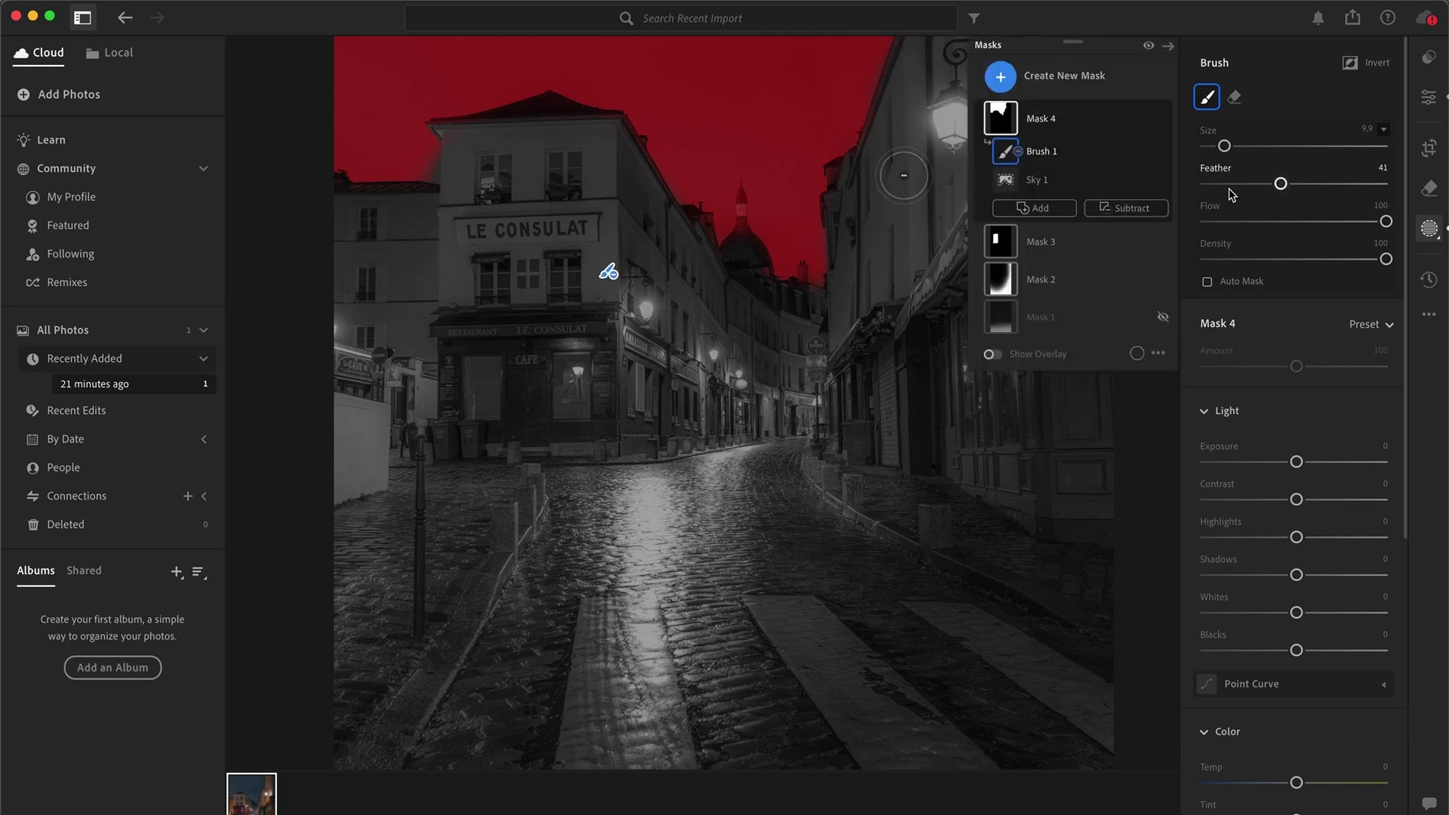
{"action": "left_click", "coordinate": [1036, 208]}
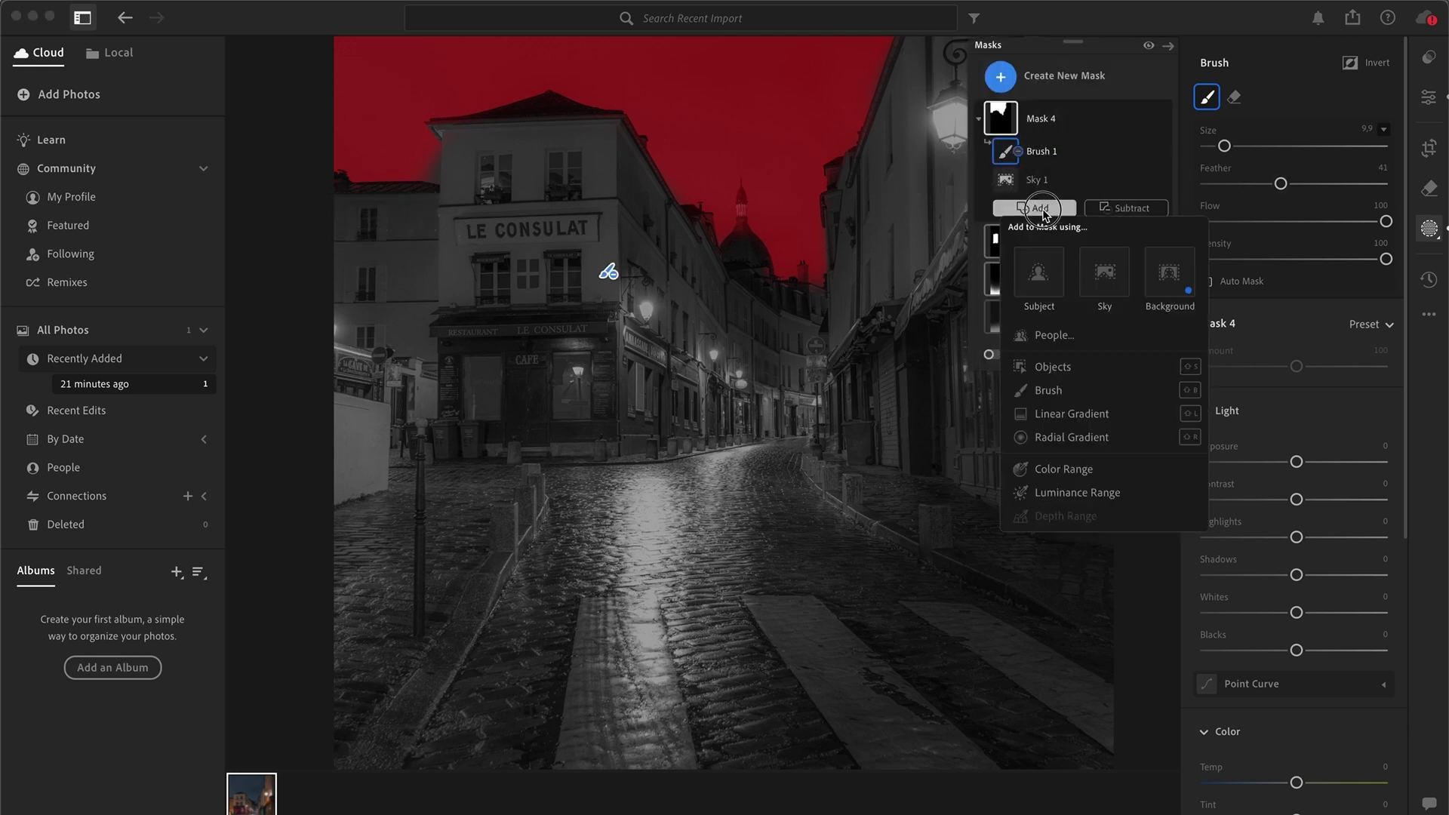
{"action": "left_click", "coordinate": [1106, 386]}
{"action": "left_click_drag", "start_coordinate": [1224, 146], "coordinate": [1212, 145]}
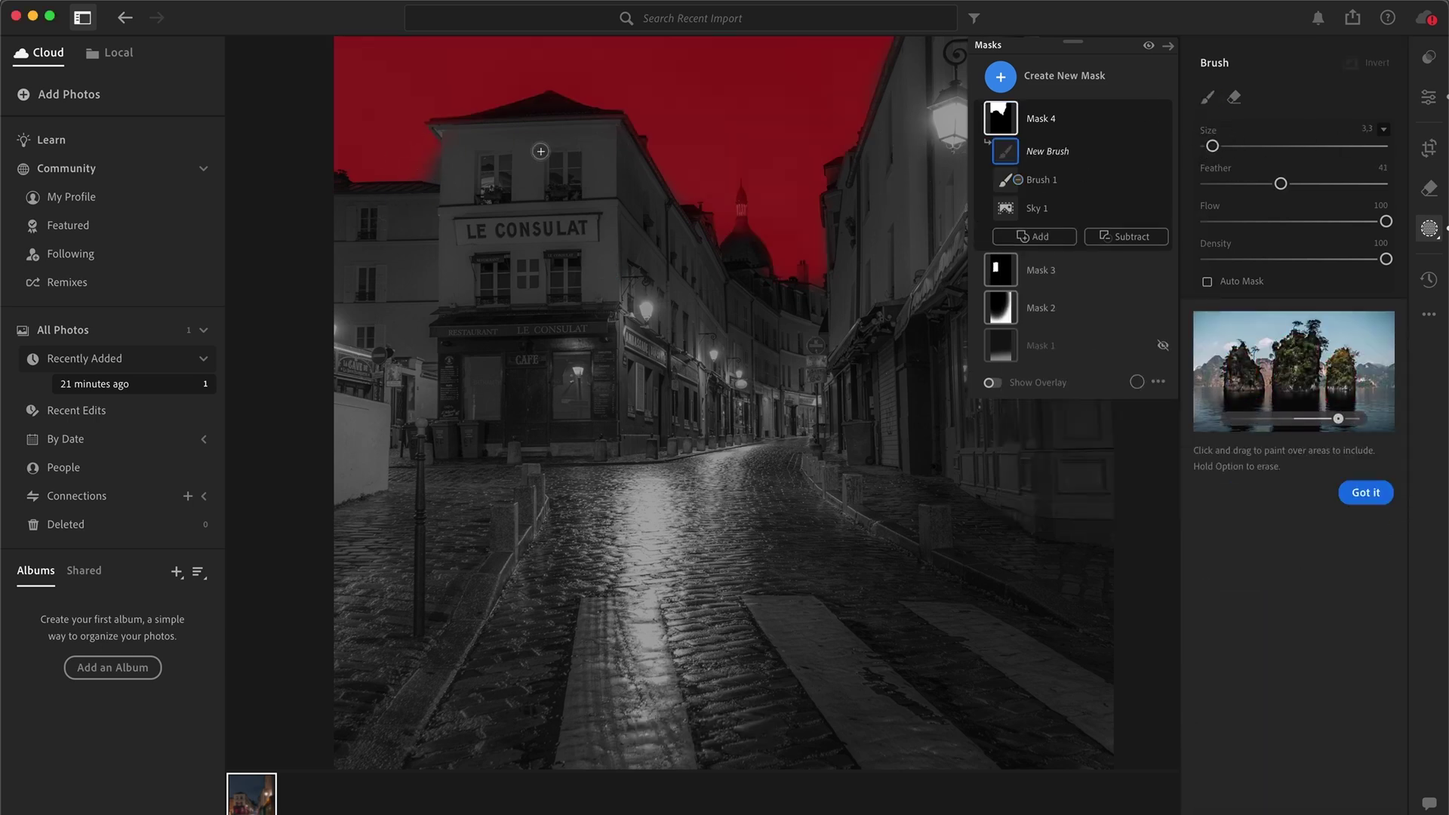
{"action": "left_click", "coordinate": [427, 143]}
{"action": "left_click_drag", "start_coordinate": [430, 180], "coordinate": [423, 150]}
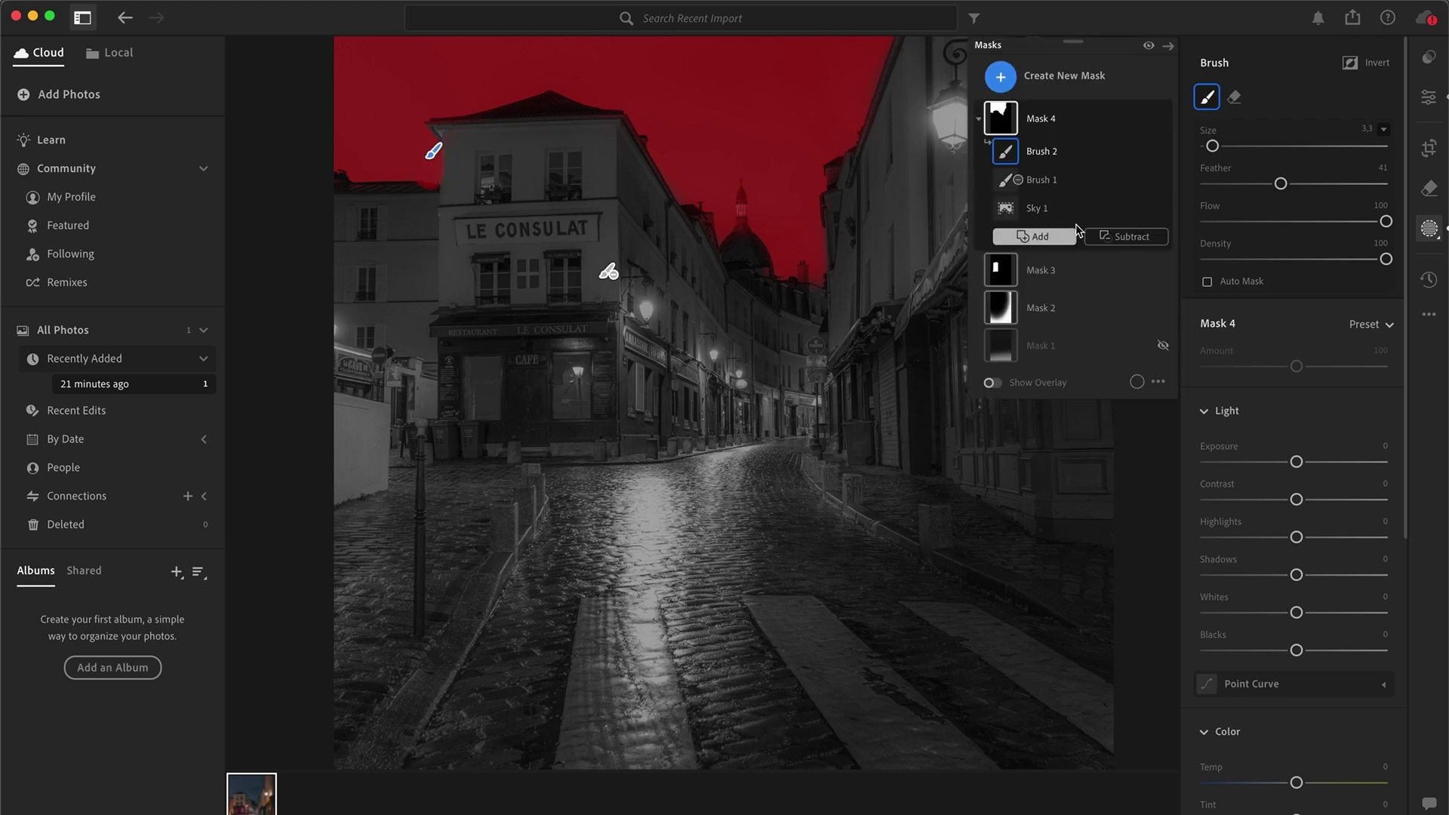
Subtract the edge where the neighbouring building meets Le Consulat from the sky mask with a size 3.3 brush.
{"action": "left_click", "coordinate": [1104, 237]}
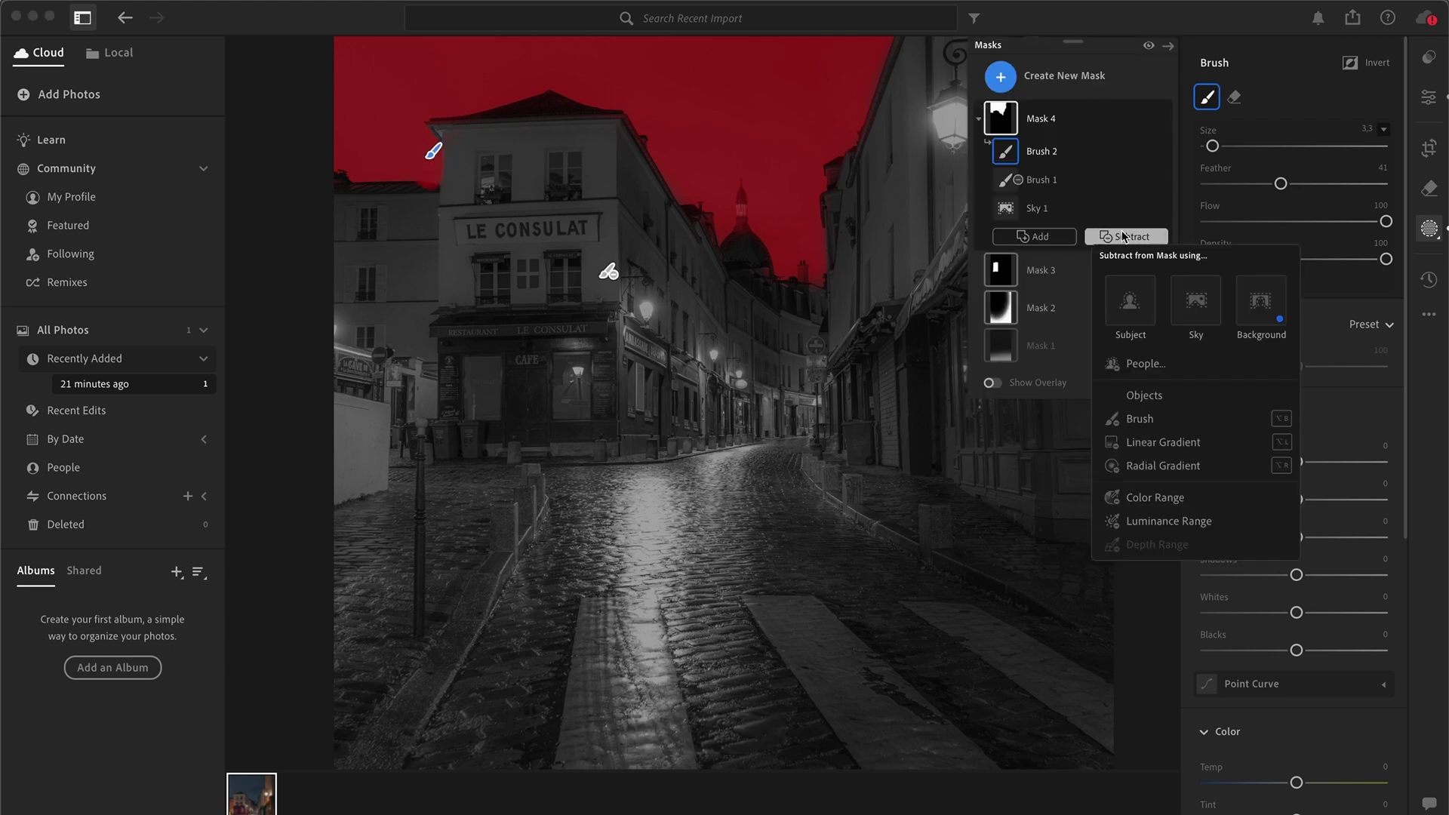
{"action": "left_click", "coordinate": [1143, 423]}
{"action": "mouse_move", "coordinate": [414, 196]}
{"action": "left_mouse_down"}
{"action": "mouse_move", "coordinate": [440, 188]}
{"action": "mouse_move", "coordinate": [401, 194]}
{"action": "mouse_move", "coordinate": [450, 192]}
{"action": "left_mouse_up"}
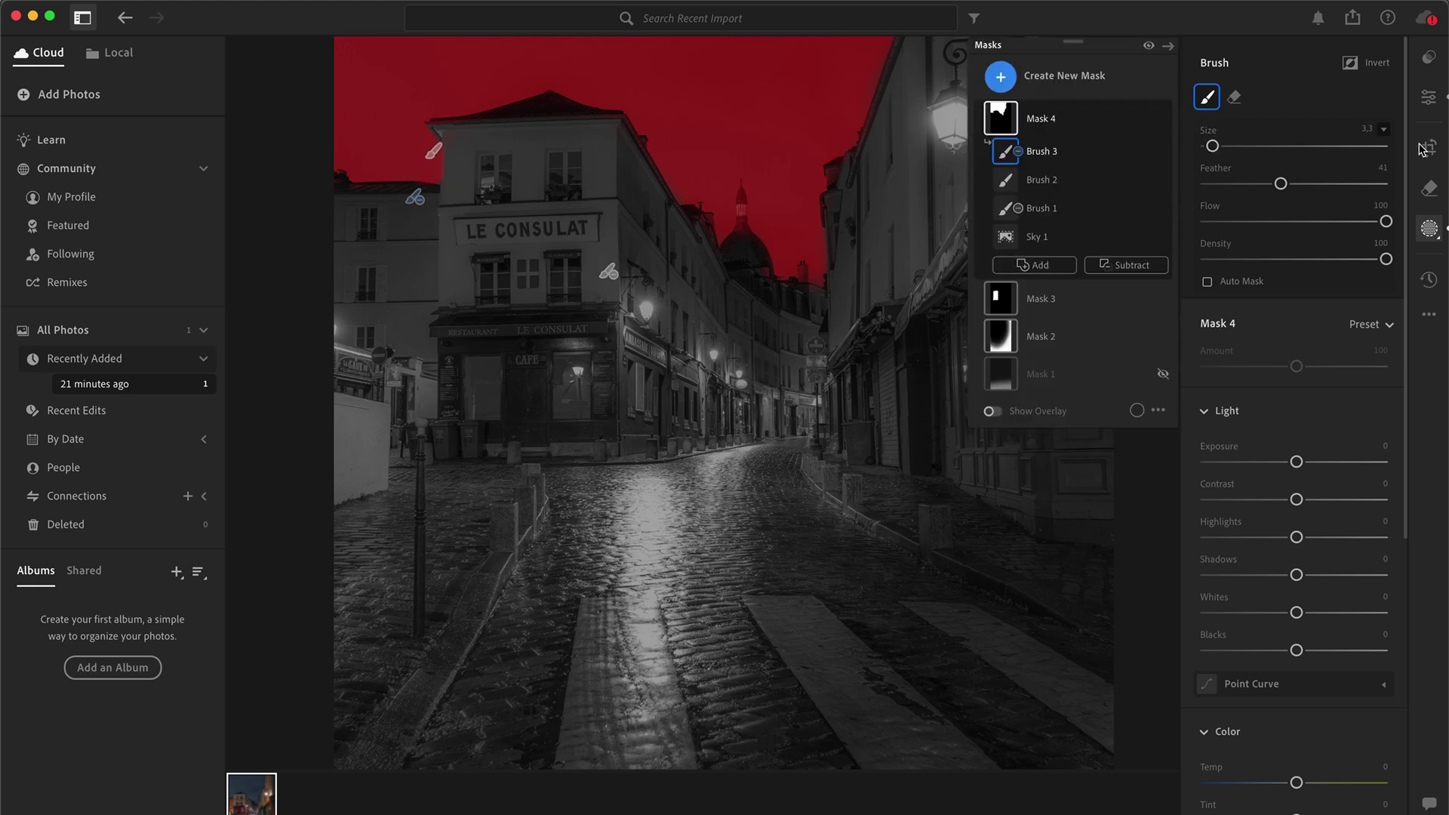
Set the sky mask's Exposure to -0.24.
{"action": "left_click", "coordinate": [1048, 121]}
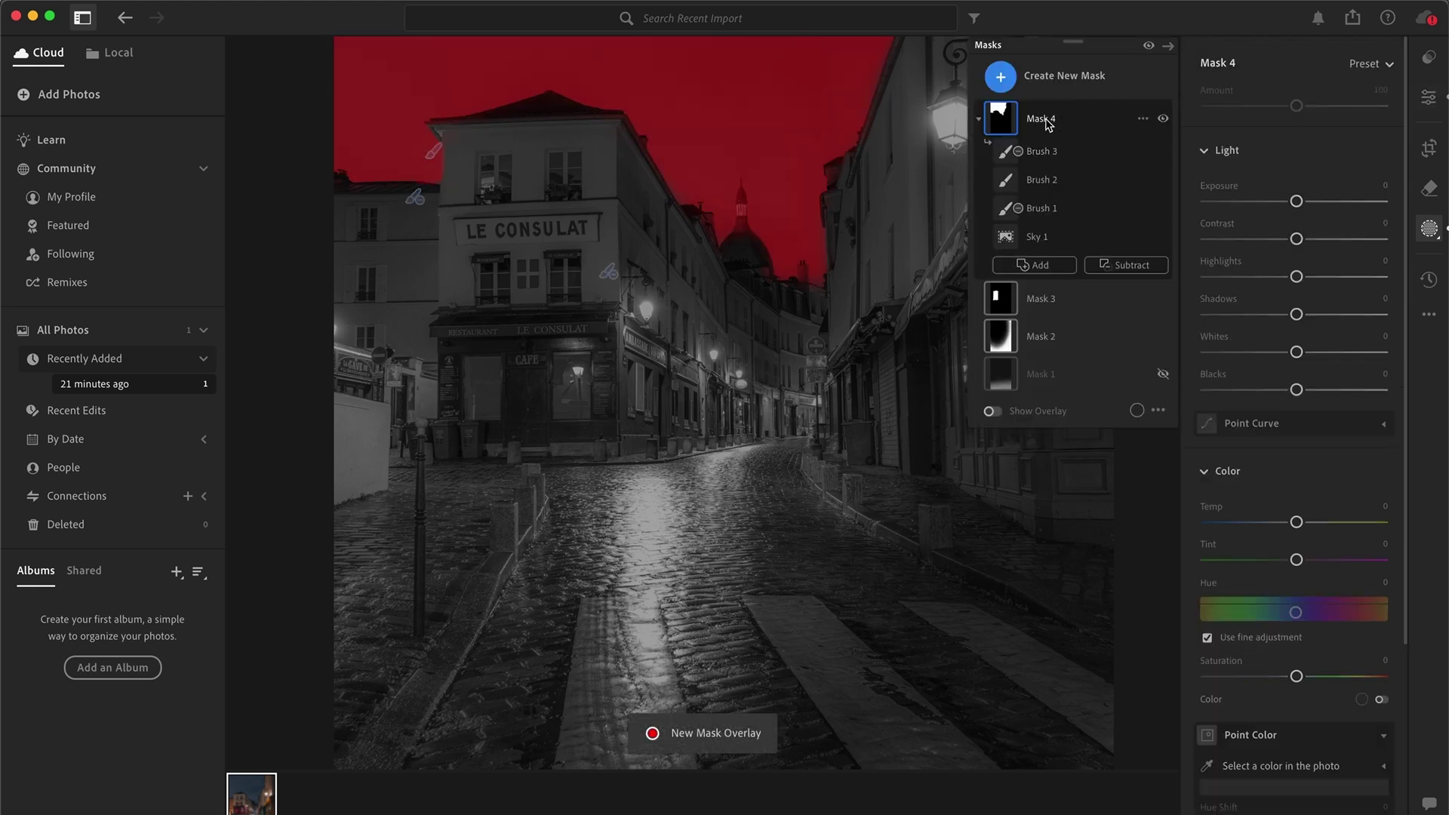
{"action": "left_click_drag", "start_coordinate": [1296, 202], "coordinate": [1293, 200]}
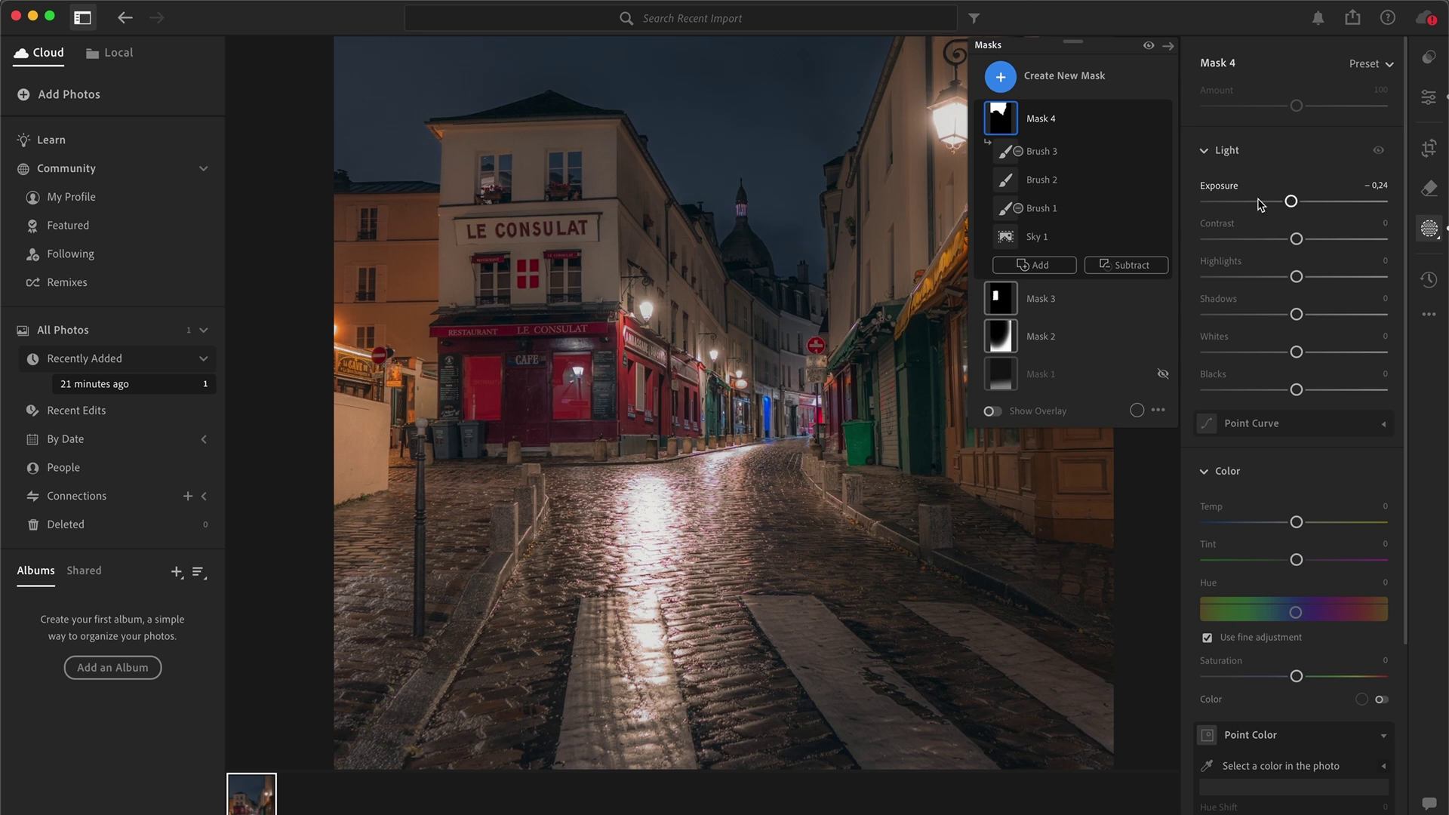
{"action": "left_click", "coordinate": [773, 348]}
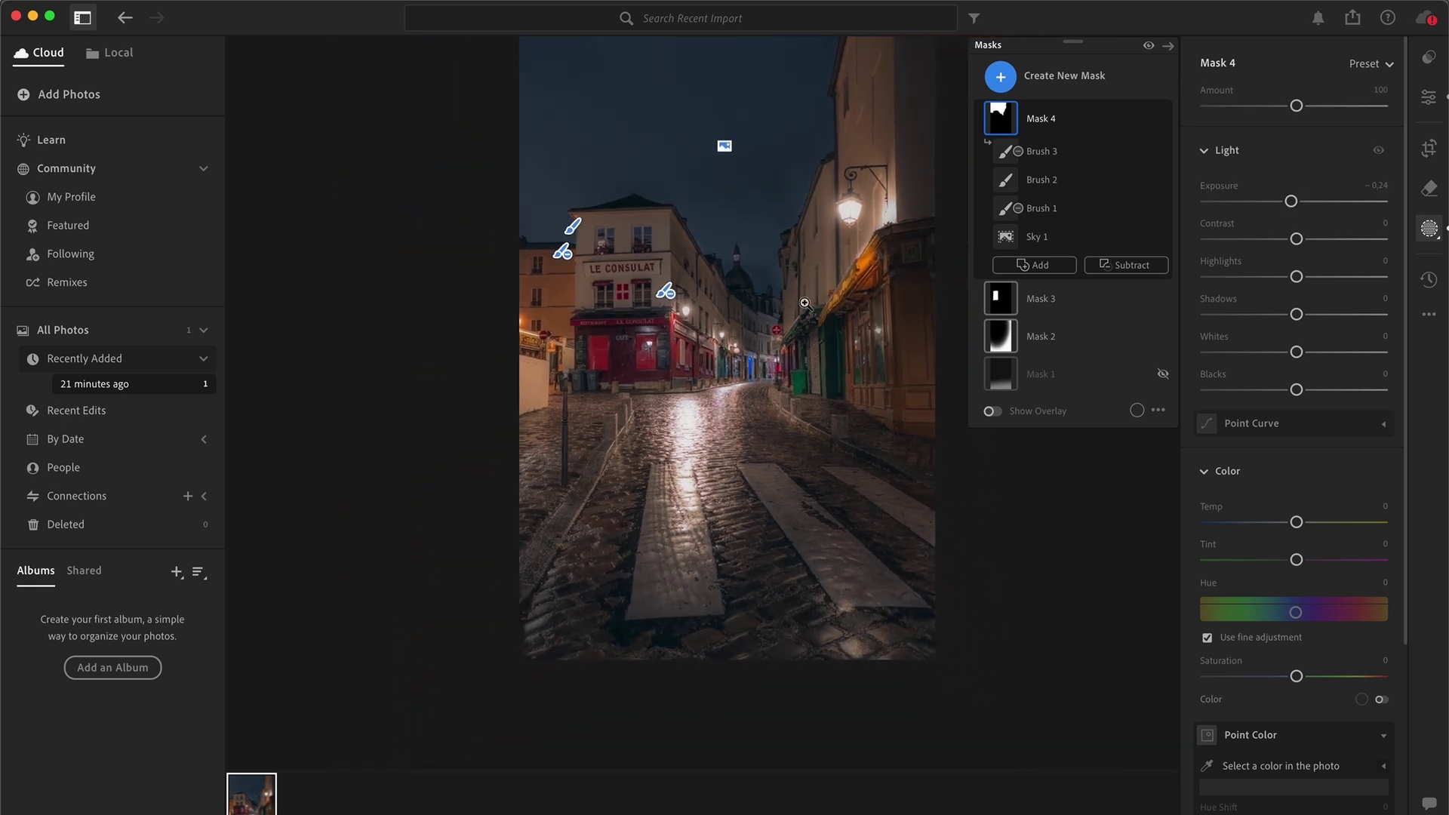
Set the sky mask's Exposure to -0.72, Contrast to +15 and Shadows to +13.
{"action": "left_click_drag", "start_coordinate": [835, 266], "coordinate": [803, 312]}
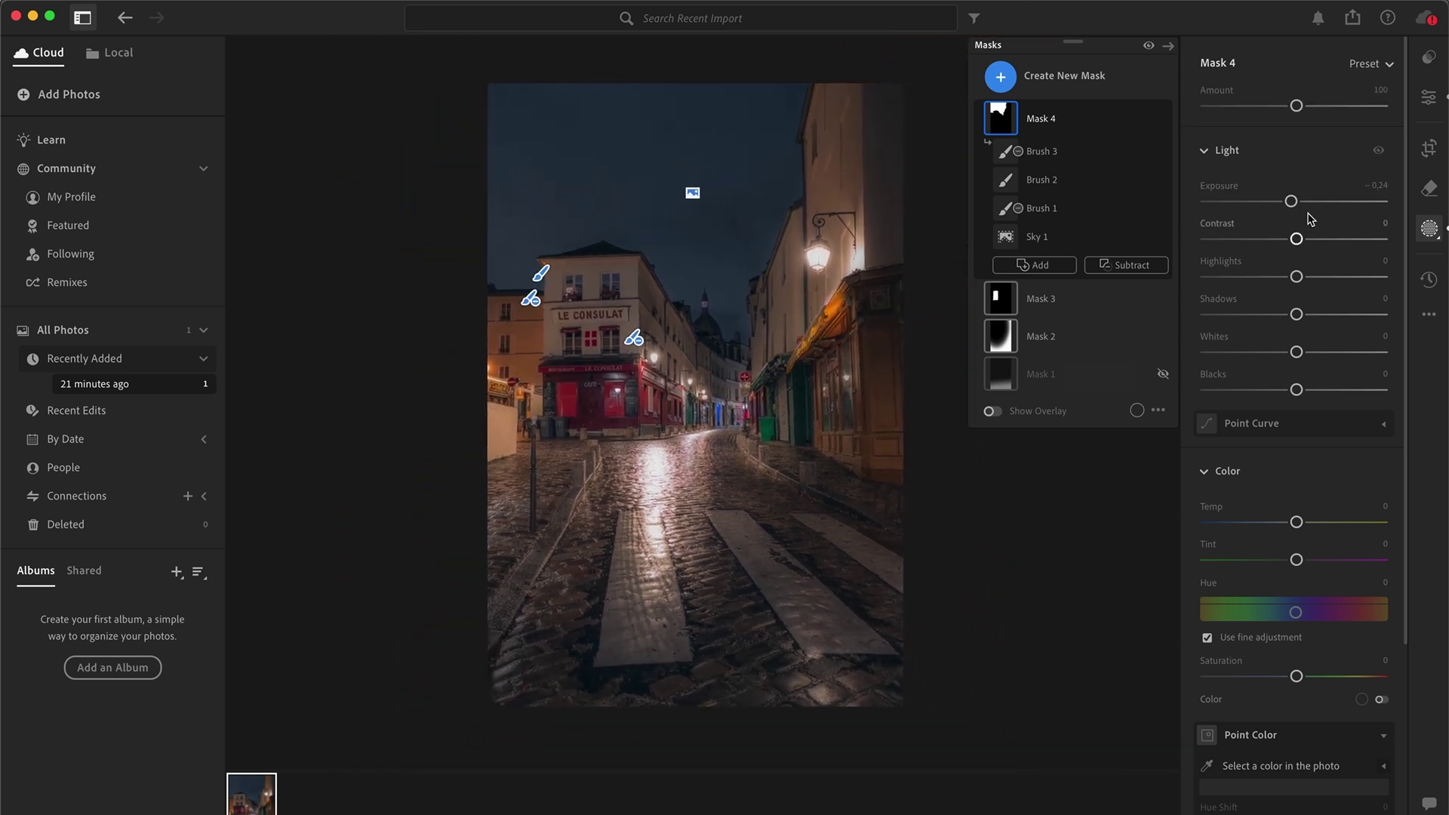
{"action": "left_click_drag", "start_coordinate": [1285, 201], "coordinate": [1315, 240]}
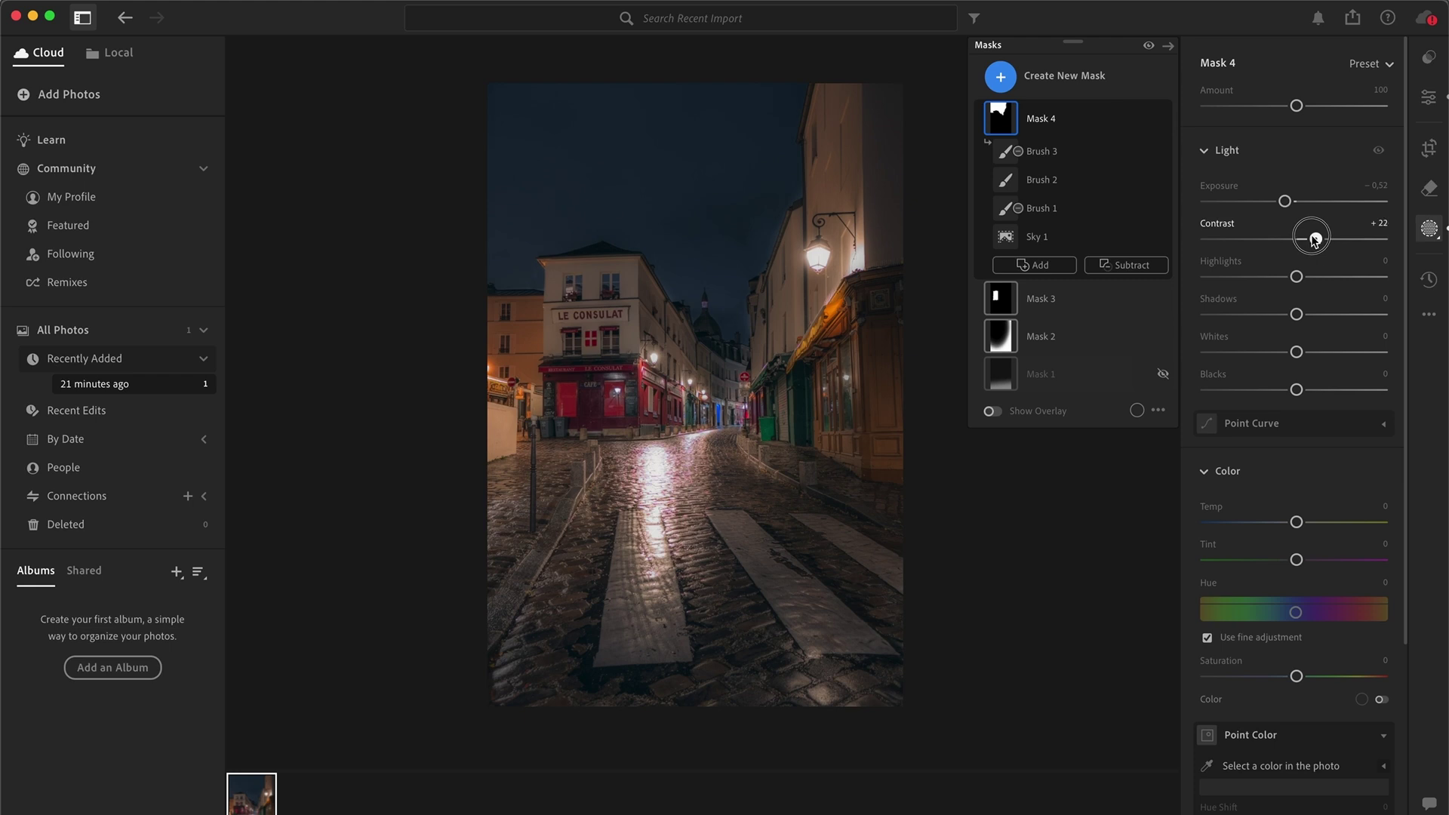
{"action": "mouse_move", "coordinate": [1296, 314]}
{"action": "left_mouse_down"}
{"action": "mouse_move", "coordinate": [1328, 314]}
{"action": "mouse_move", "coordinate": [1306, 316]}
{"action": "left_mouse_up"}
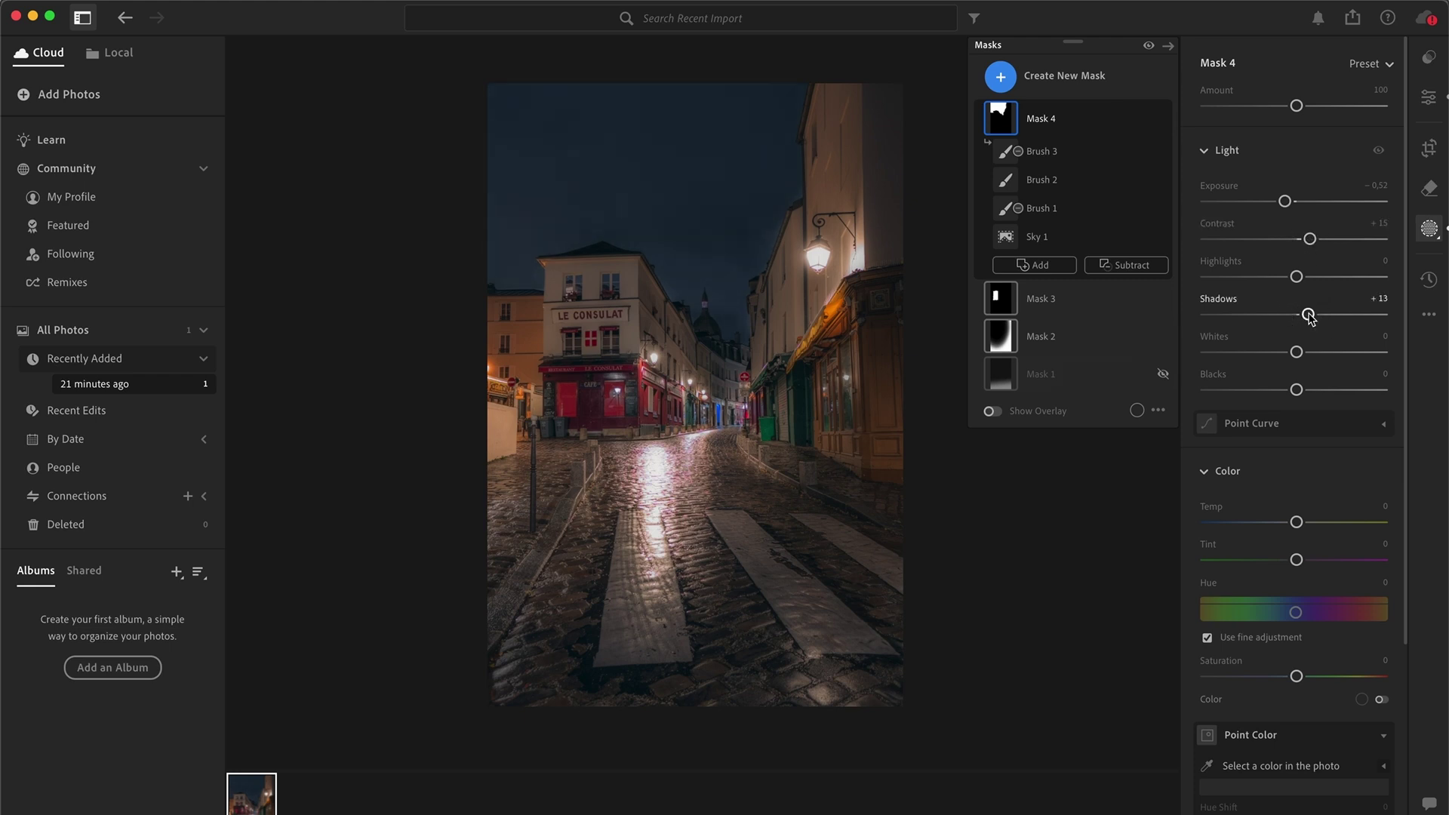
{"action": "left_click", "coordinate": [1285, 202]}
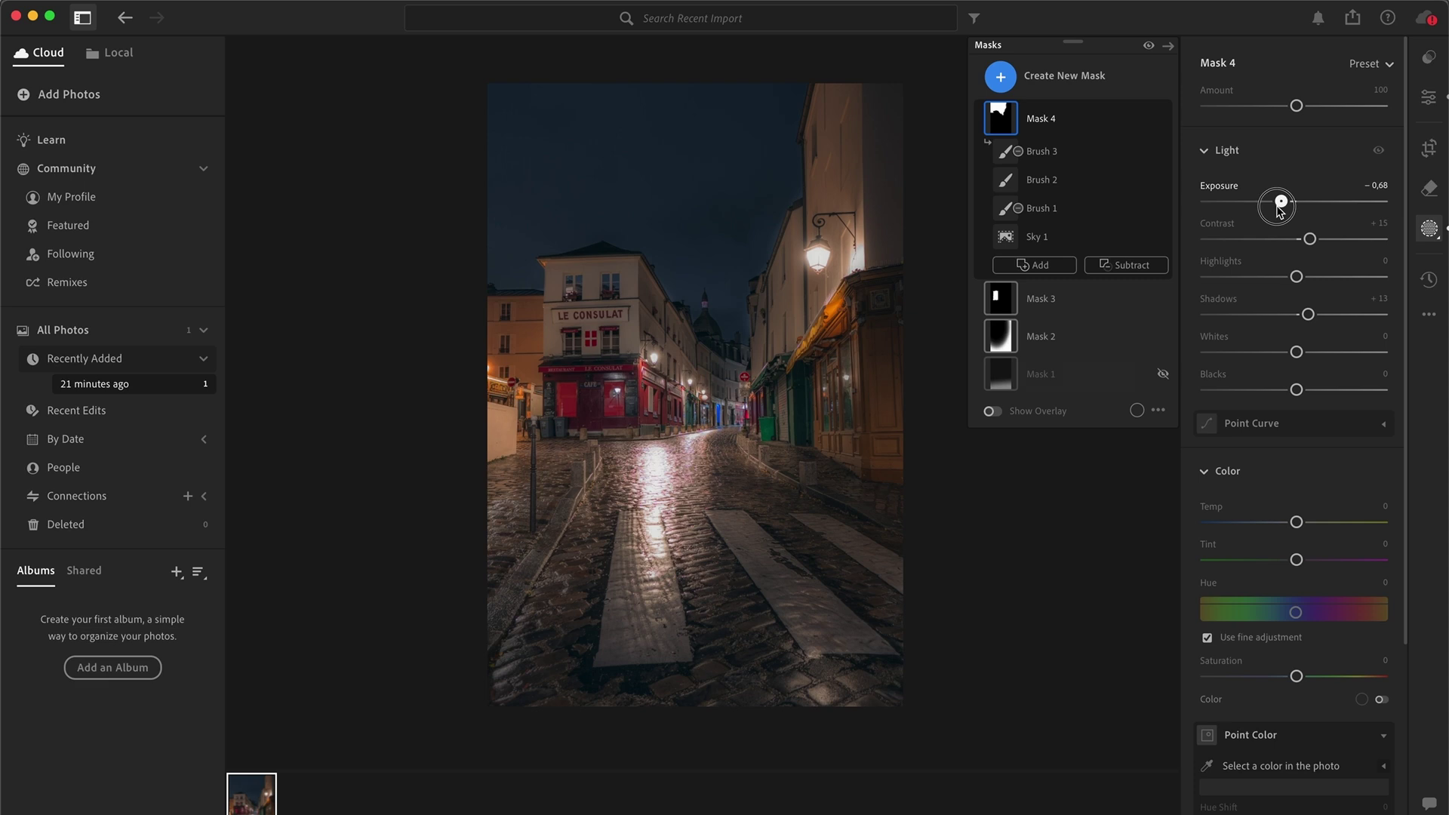
Set the sky mask's Temp to -16 and Tint to +15, and check its edges around the street lamp and dome.
{"action": "left_click_drag", "start_coordinate": [1297, 520], "coordinate": [1283, 523]}
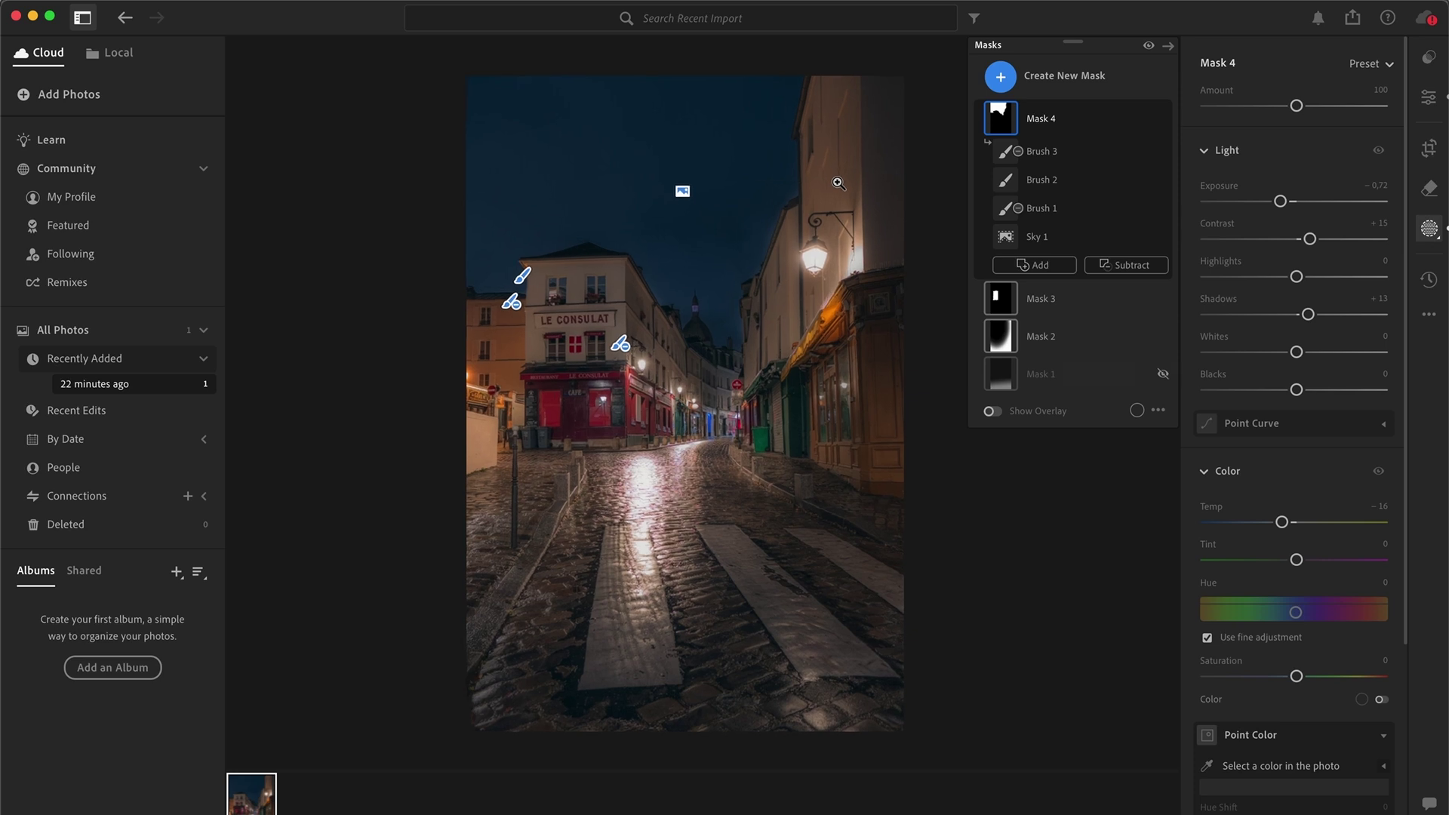
{"action": "left_click_drag", "start_coordinate": [1297, 560], "coordinate": [1312, 560]}
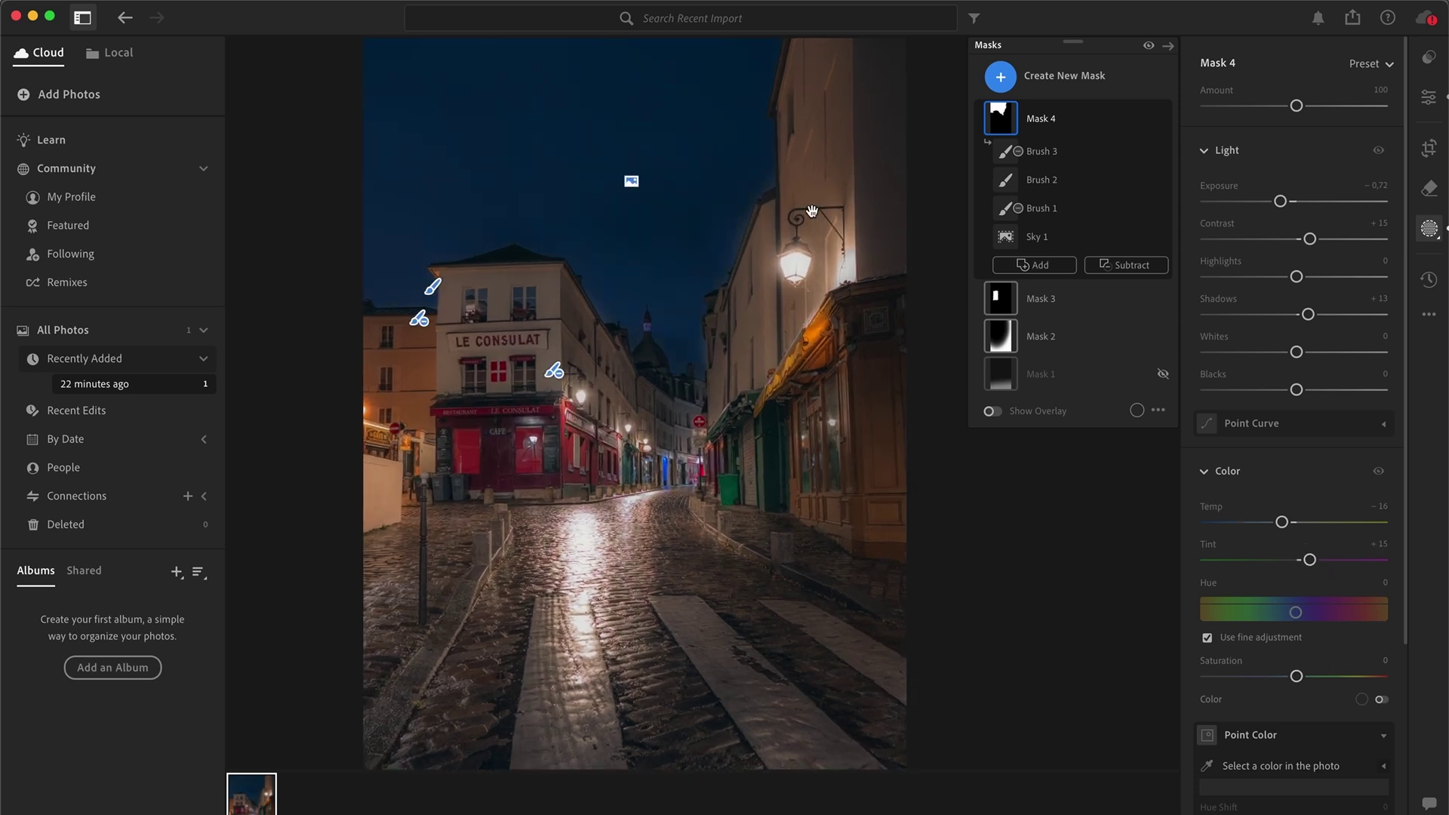
{"action": "left_click", "coordinate": [812, 211]}
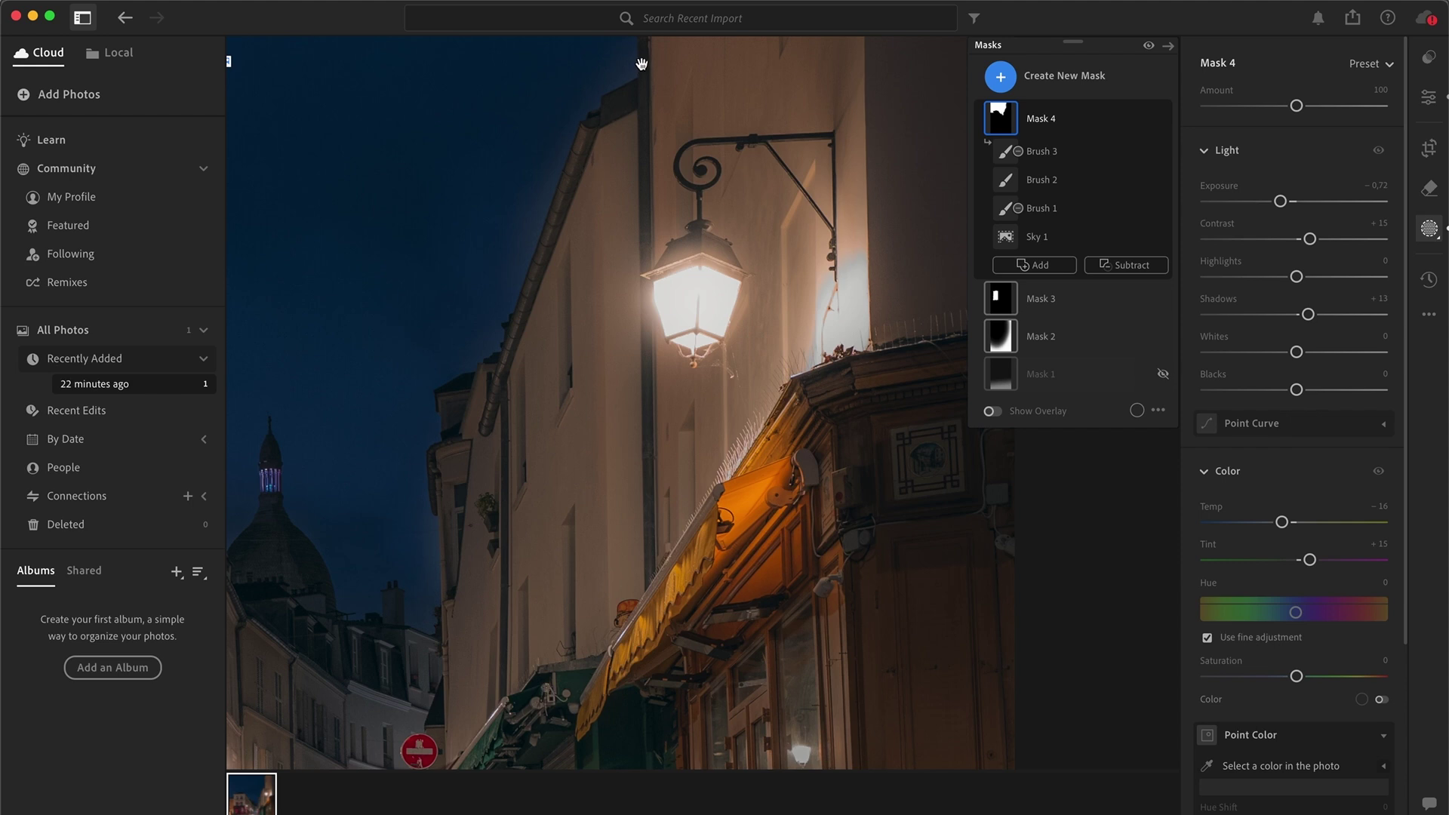
{"action": "left_click", "coordinate": [585, 378]}
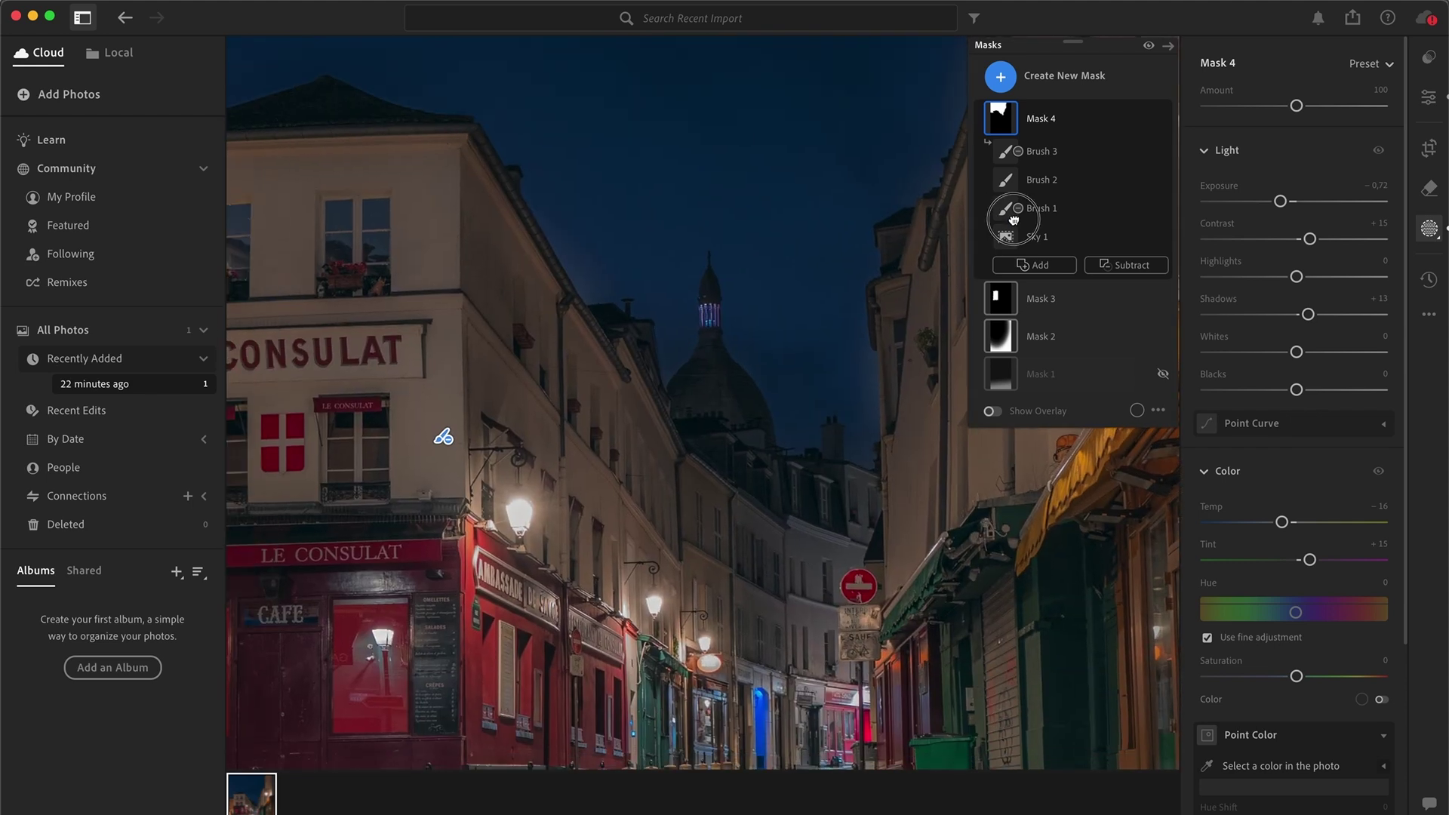
Delete the current sky mask, Mask 4, and create a fresh mask with the automatic Sky selection.
{"action": "left_click", "coordinate": [1141, 119]}
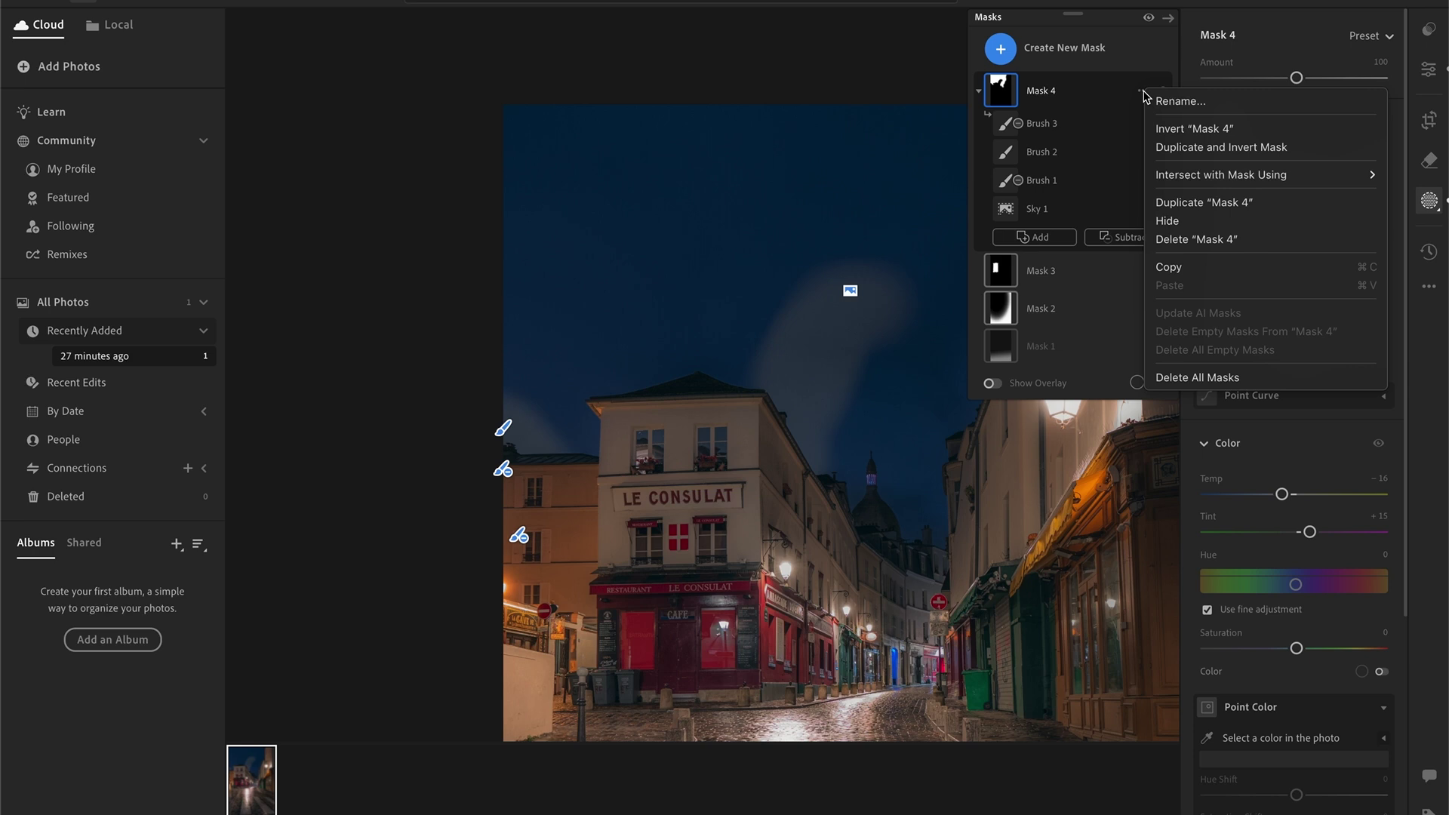
{"action": "left_click", "coordinate": [1194, 240]}
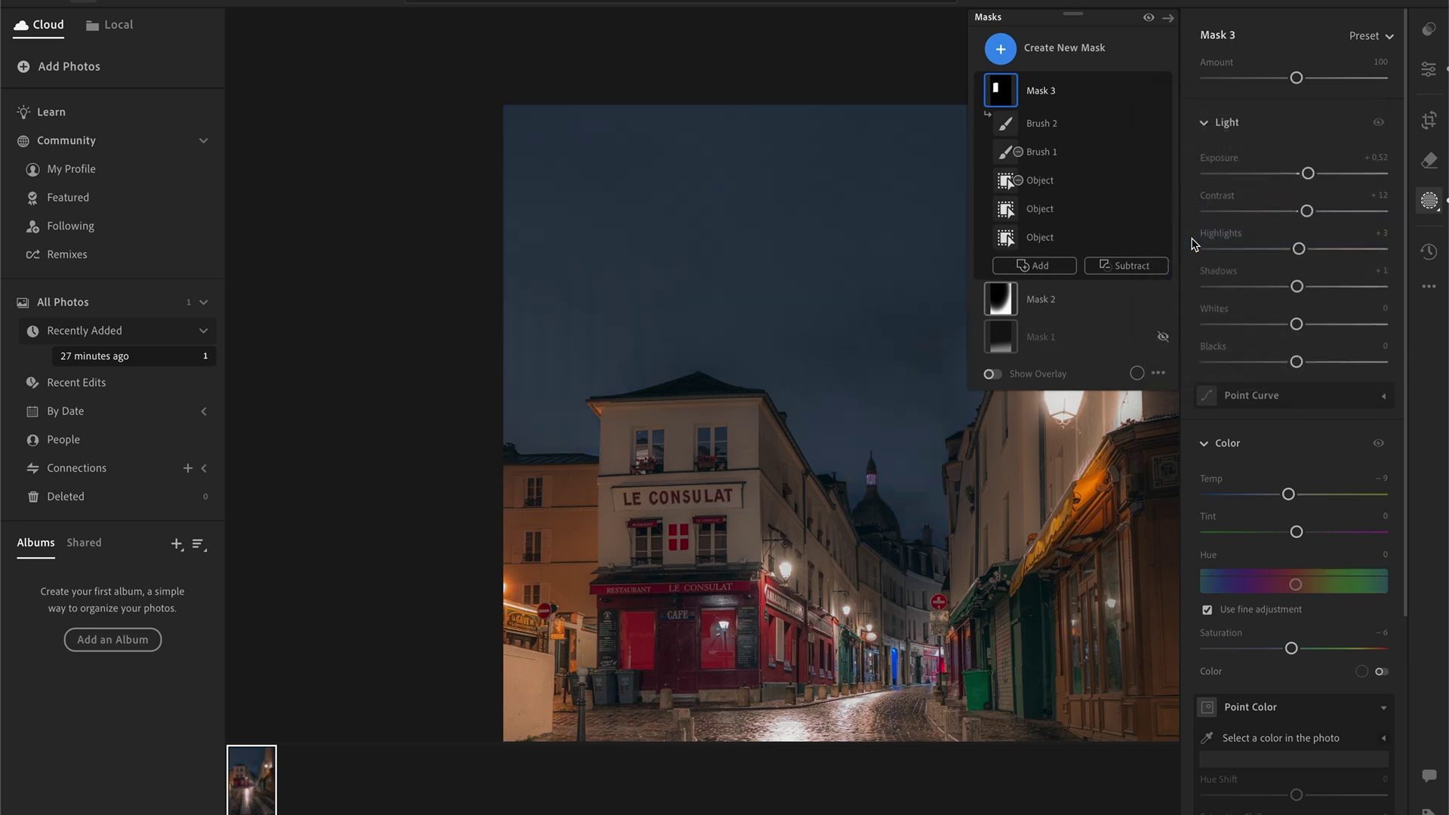
{"action": "left_click", "coordinate": [1071, 53]}
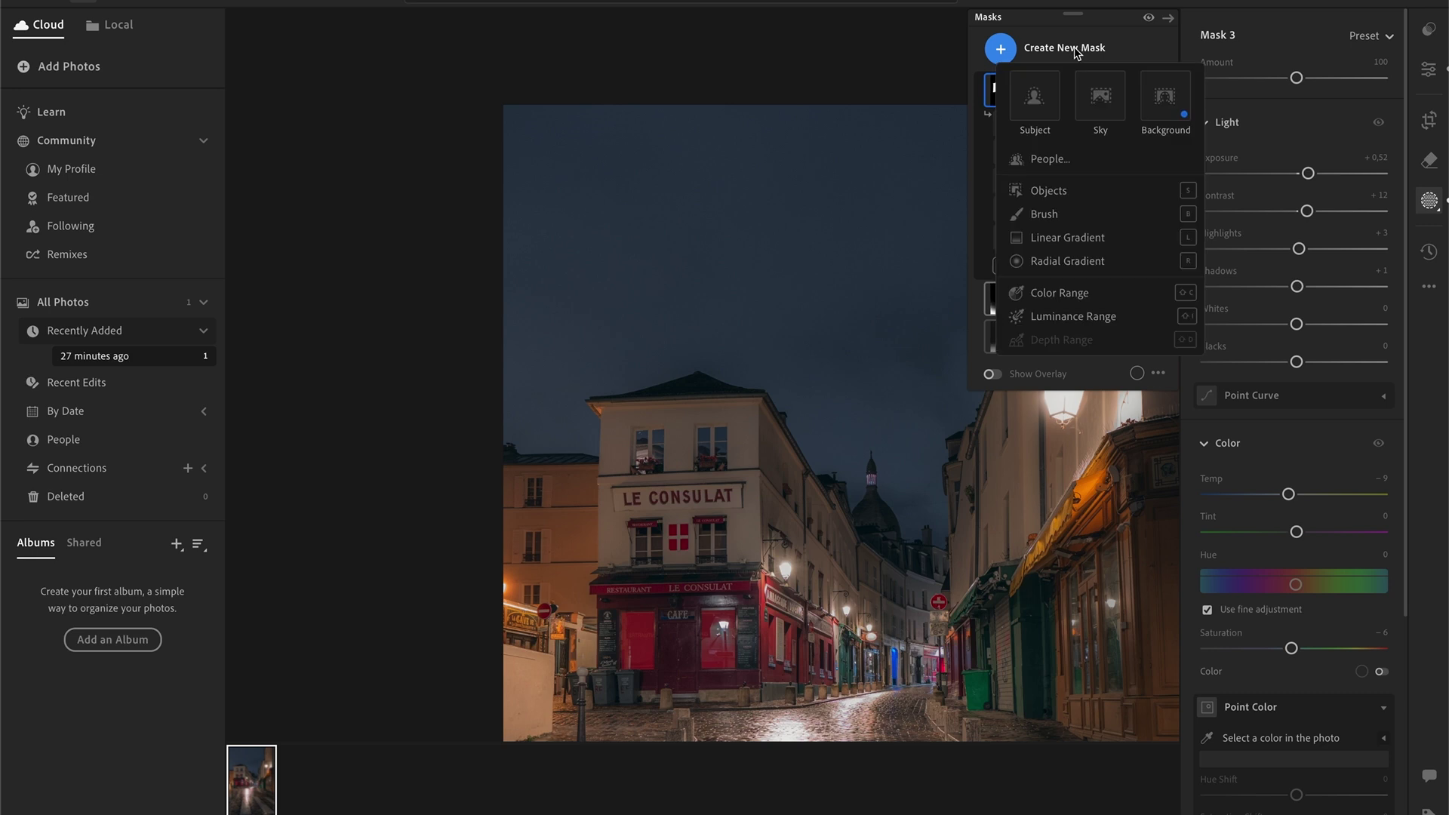
{"action": "left_click", "coordinate": [1097, 97]}
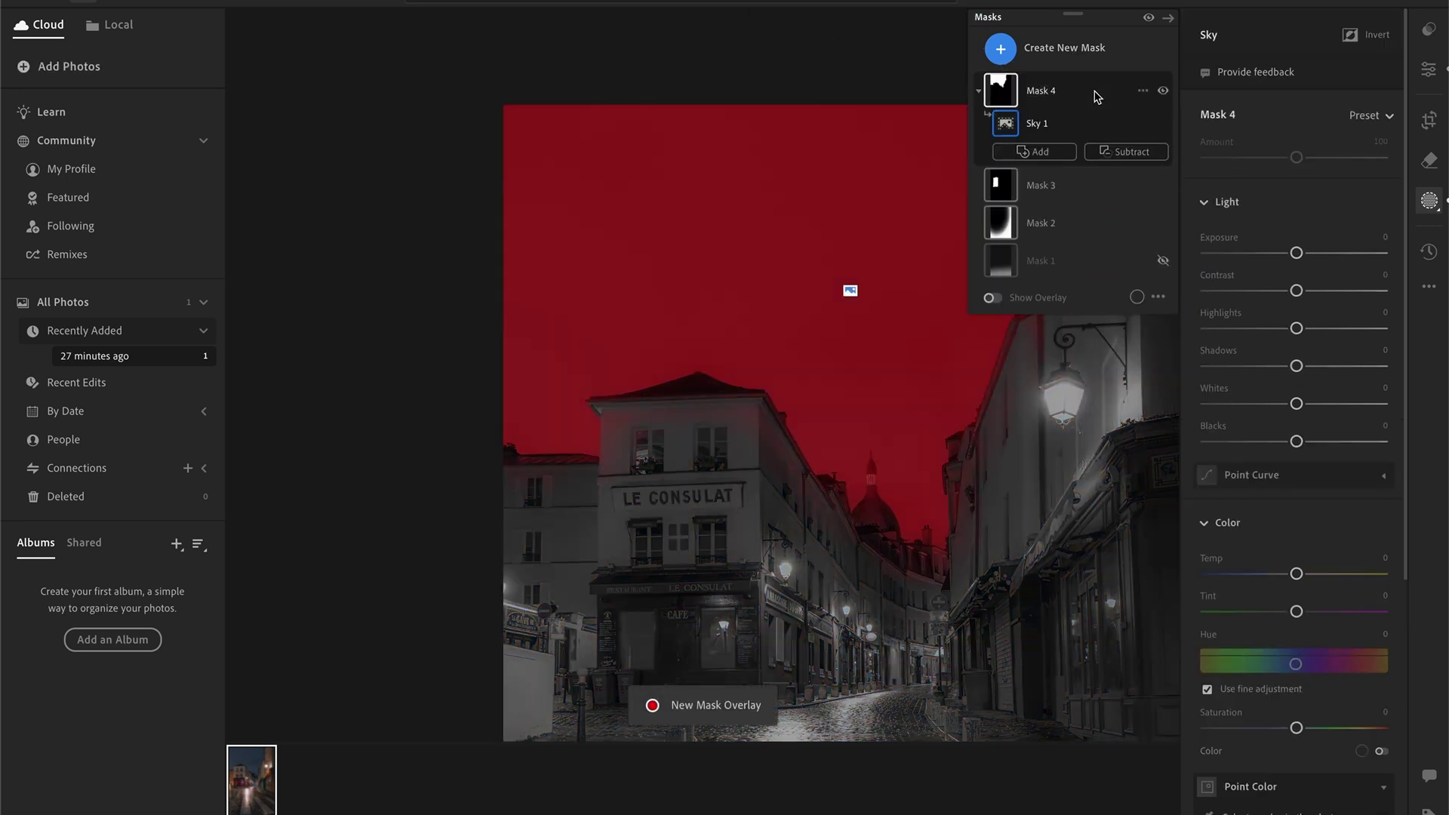
Subtract Le Consulat, the neighbouring building and the dome from the sky mask using boxed object selections.
{"action": "left_click", "coordinate": [1131, 153]}
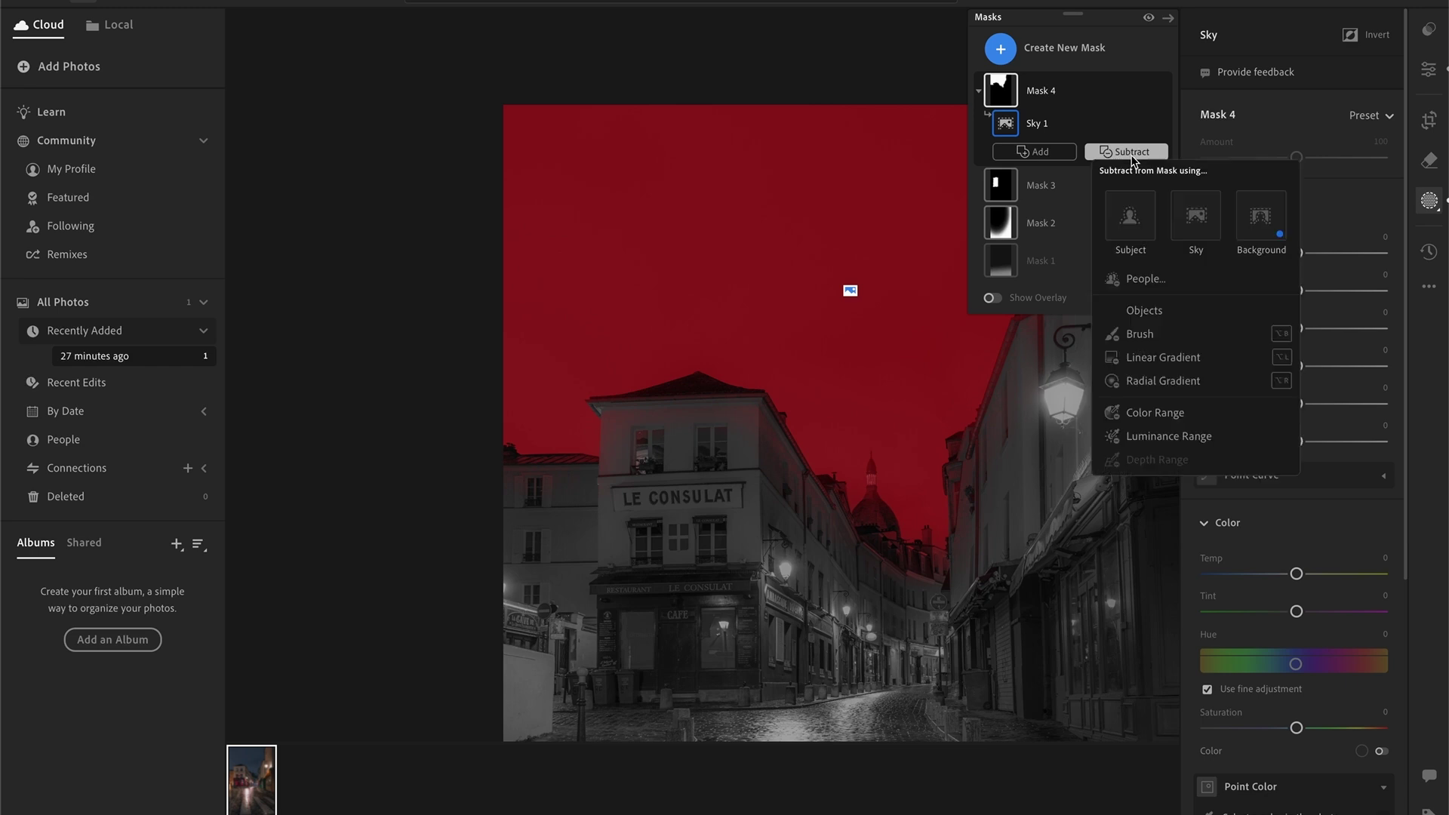
{"action": "left_click", "coordinate": [1145, 313]}
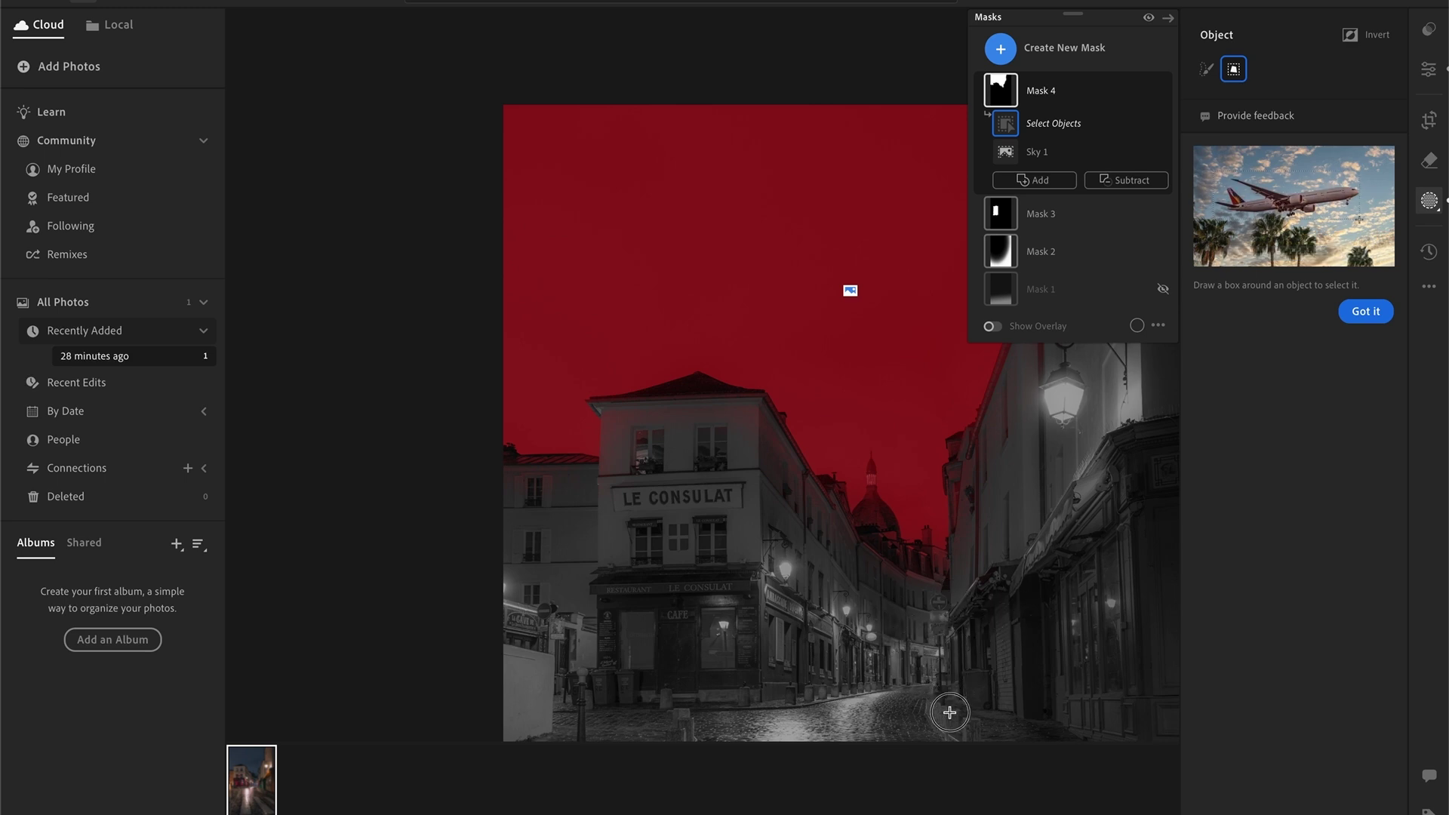
{"action": "mouse_move", "coordinate": [954, 709]}
{"action": "left_mouse_down"}
{"action": "mouse_move", "coordinate": [705, 421]}
{"action": "mouse_move", "coordinate": [533, 356]}
{"action": "mouse_move", "coordinate": [472, 348]}
{"action": "left_mouse_up"}
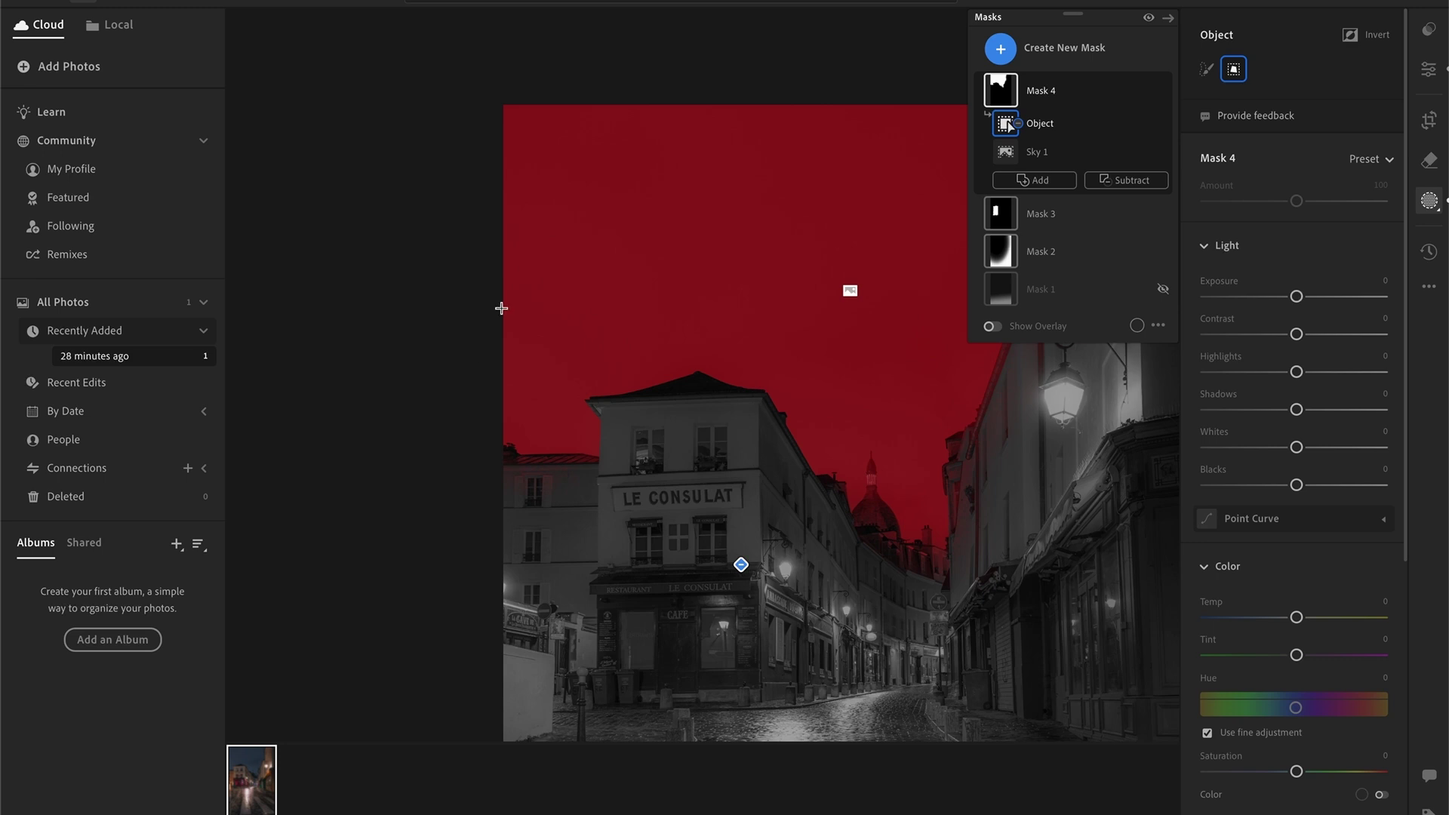
{"action": "left_click_drag", "start_coordinate": [609, 535], "coordinate": [479, 414]}
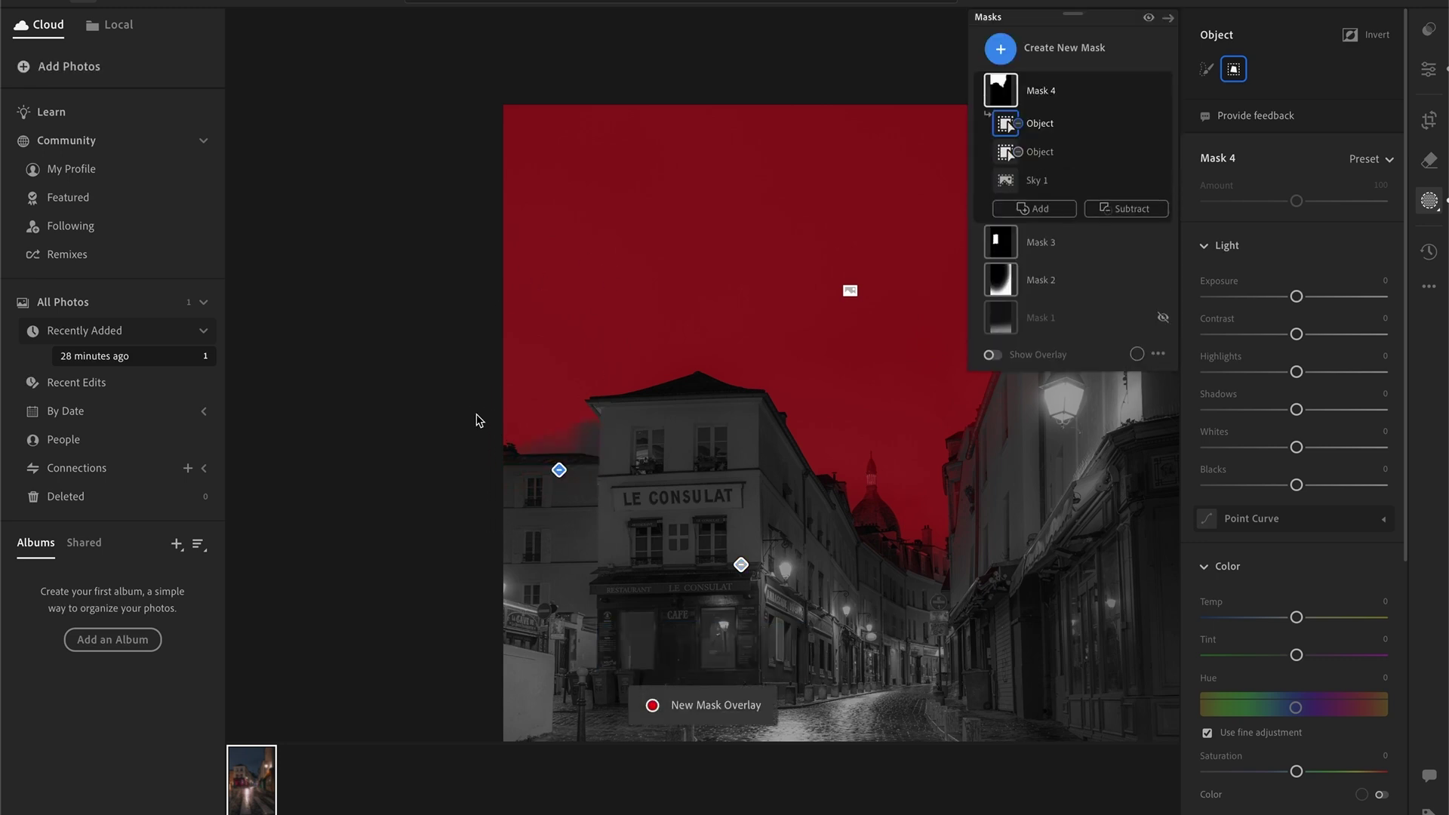
{"action": "left_click_drag", "start_coordinate": [944, 593], "coordinate": [844, 440]}
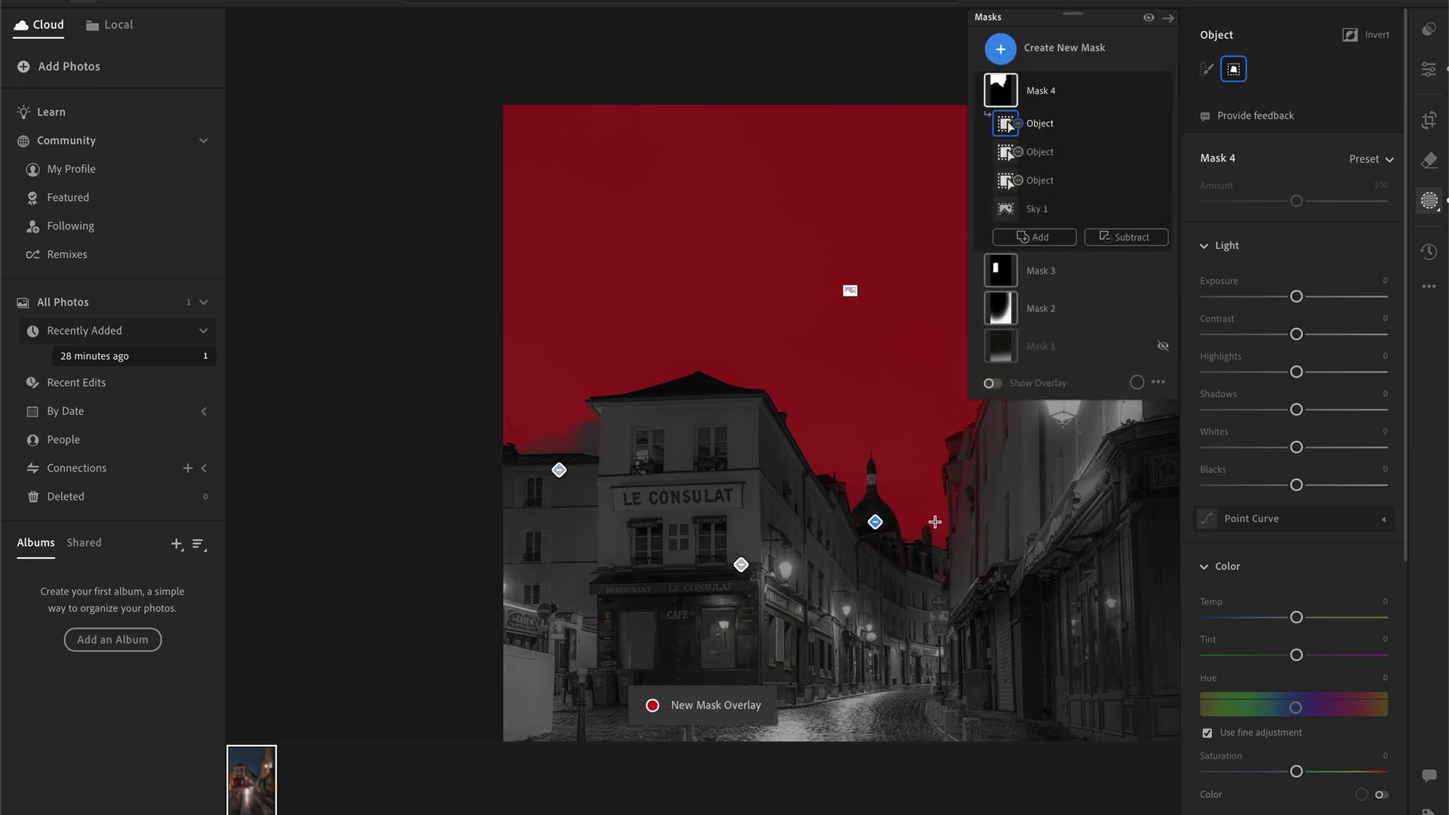
Subtract the tall lamp-side façade, its roof edge and the buildings further down the street from the sky mask with boxed object selections.
{"action": "left_click", "coordinate": [1445, 72]}
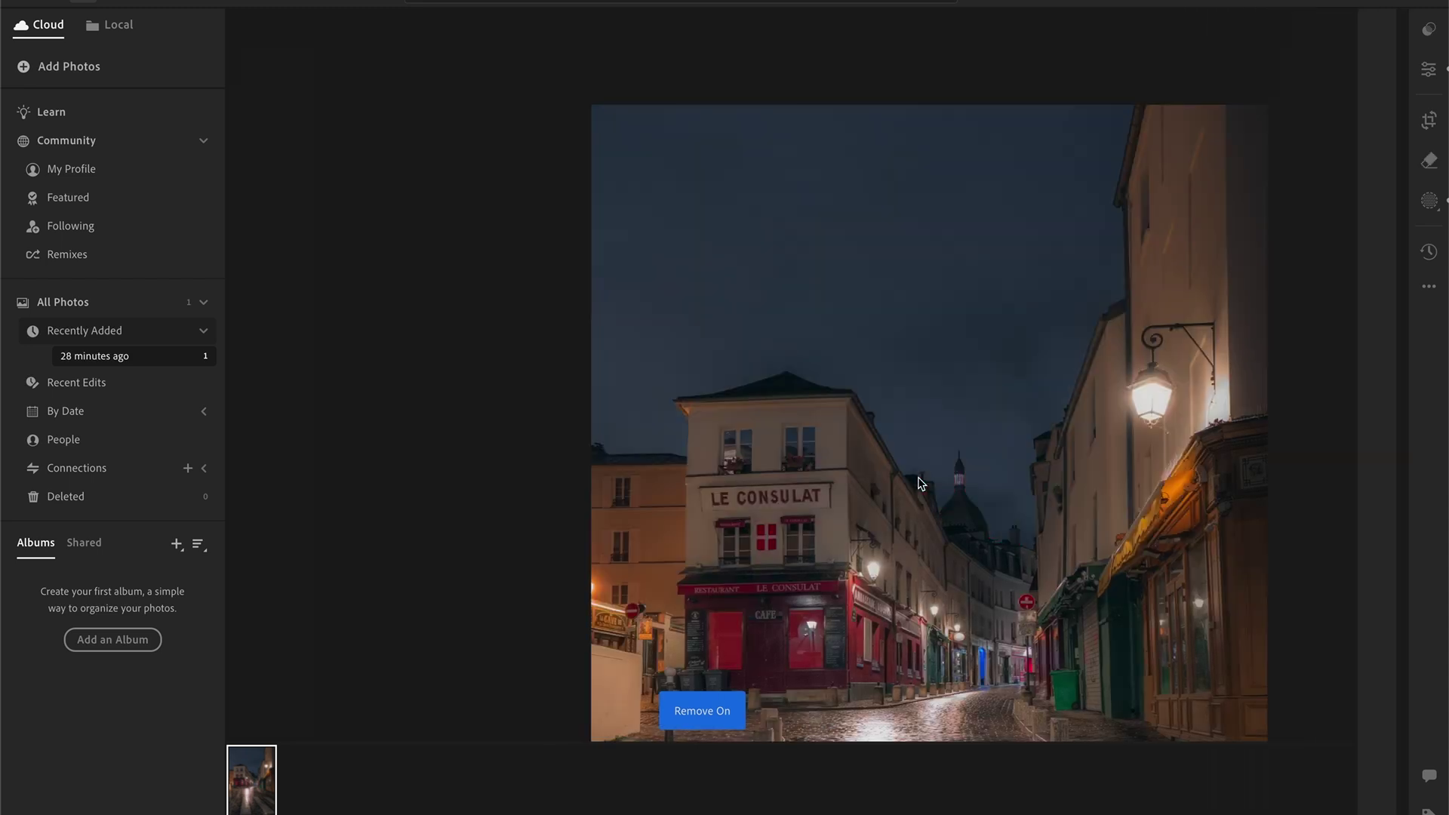
{"action": "left_click", "coordinate": [1429, 198]}
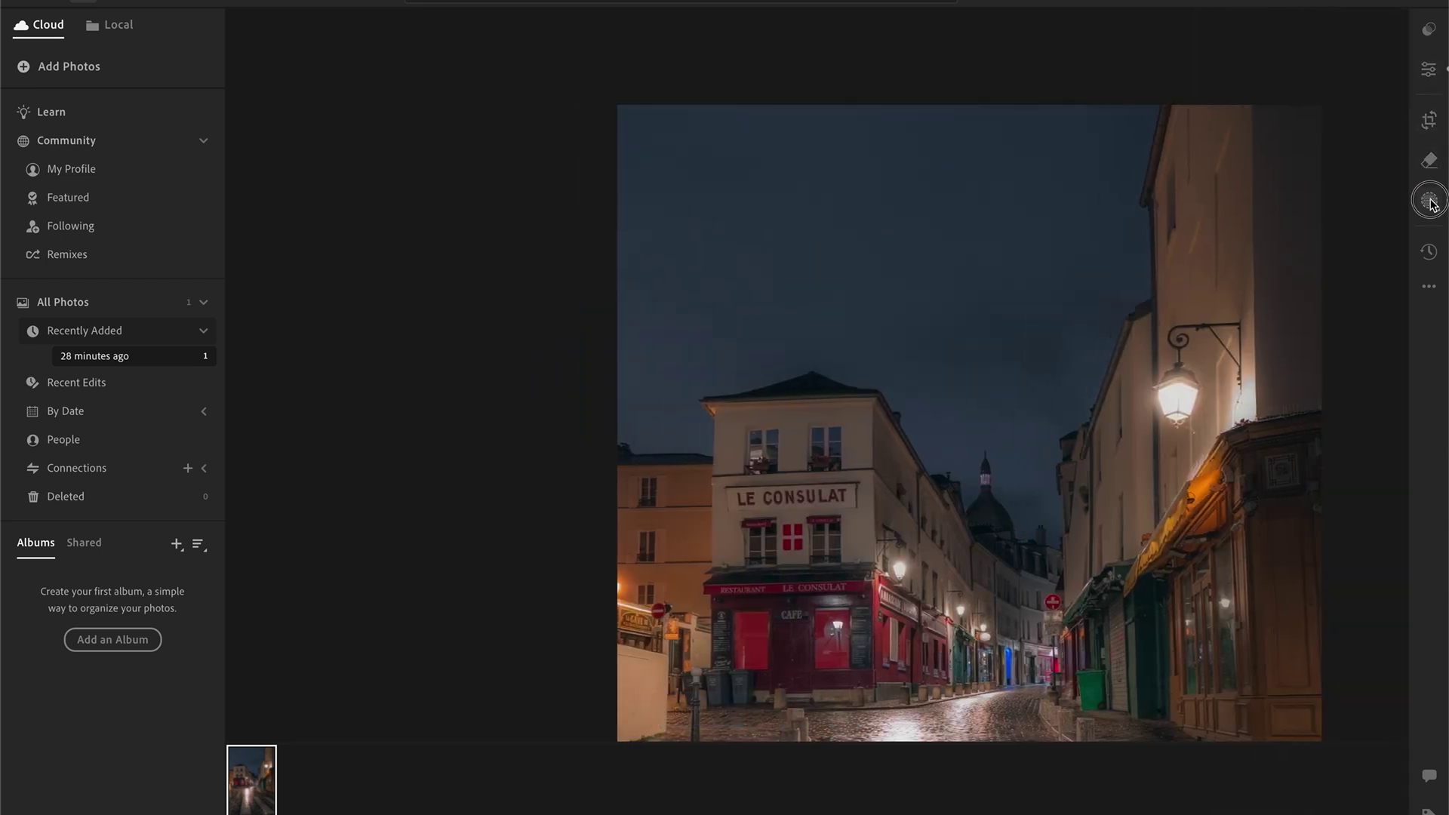
{"action": "left_click_drag", "start_coordinate": [947, 568], "coordinate": [636, 615]}
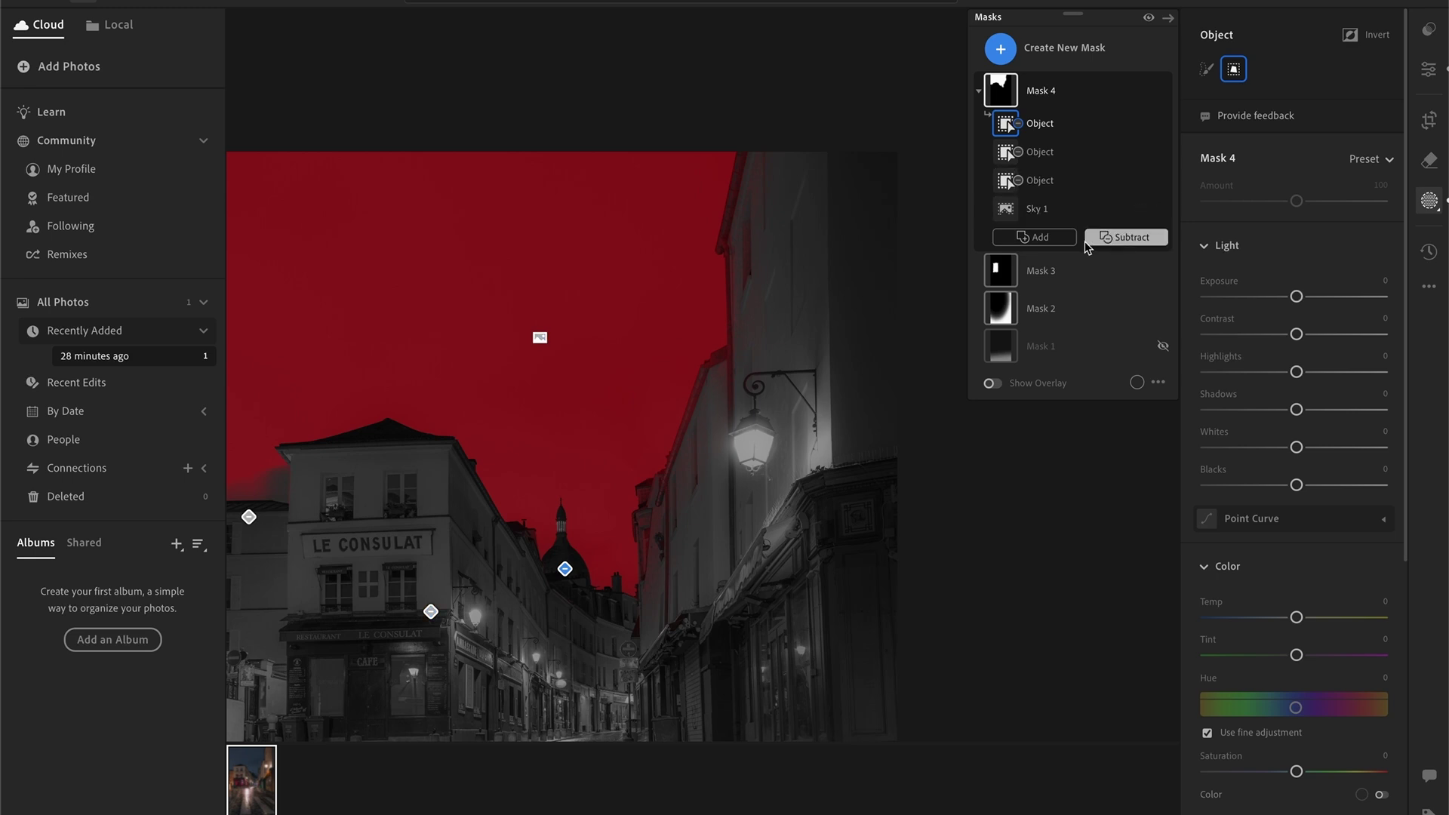
{"action": "left_click", "coordinate": [1126, 237]}
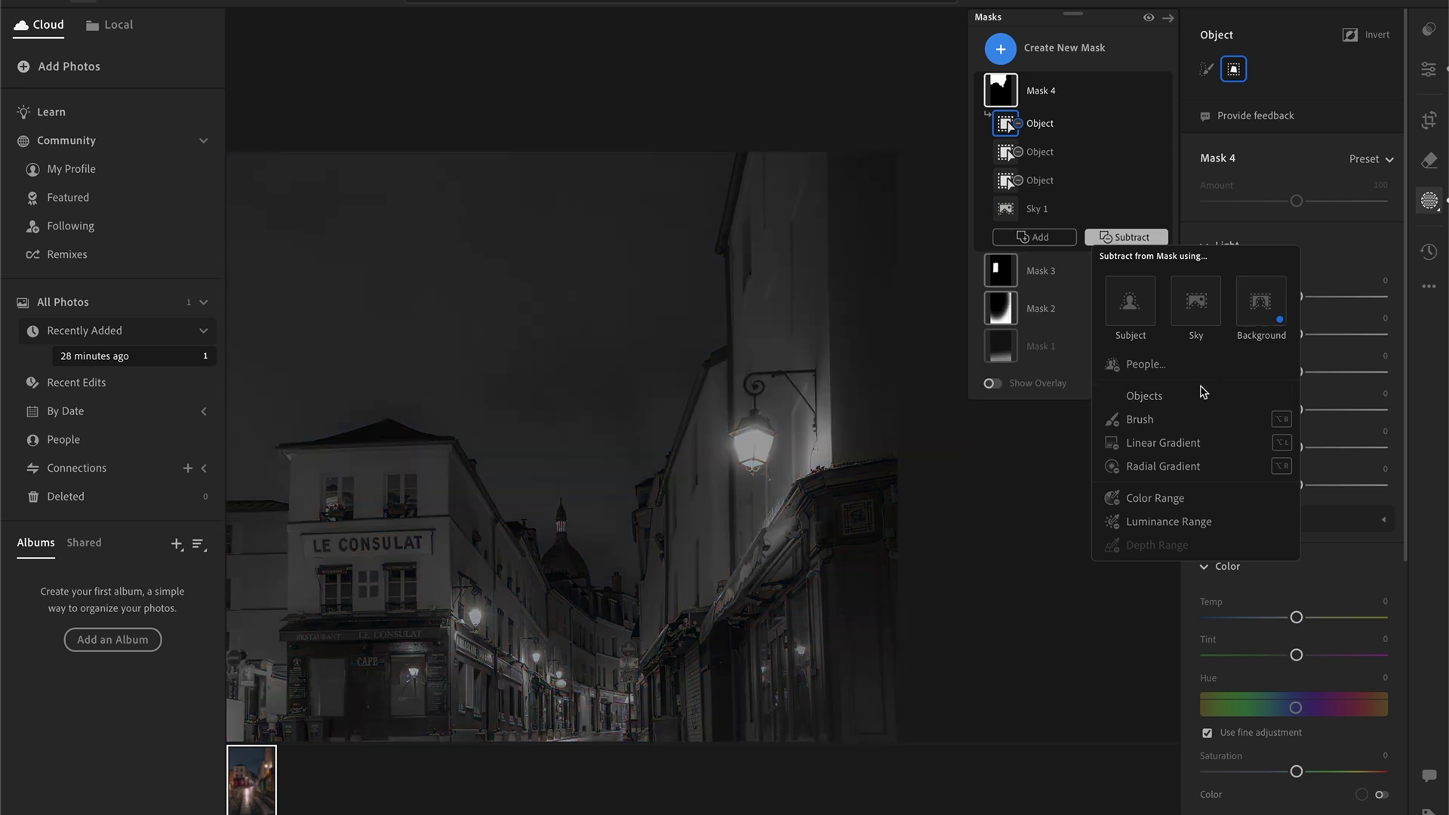
{"action": "left_click", "coordinate": [1199, 397]}
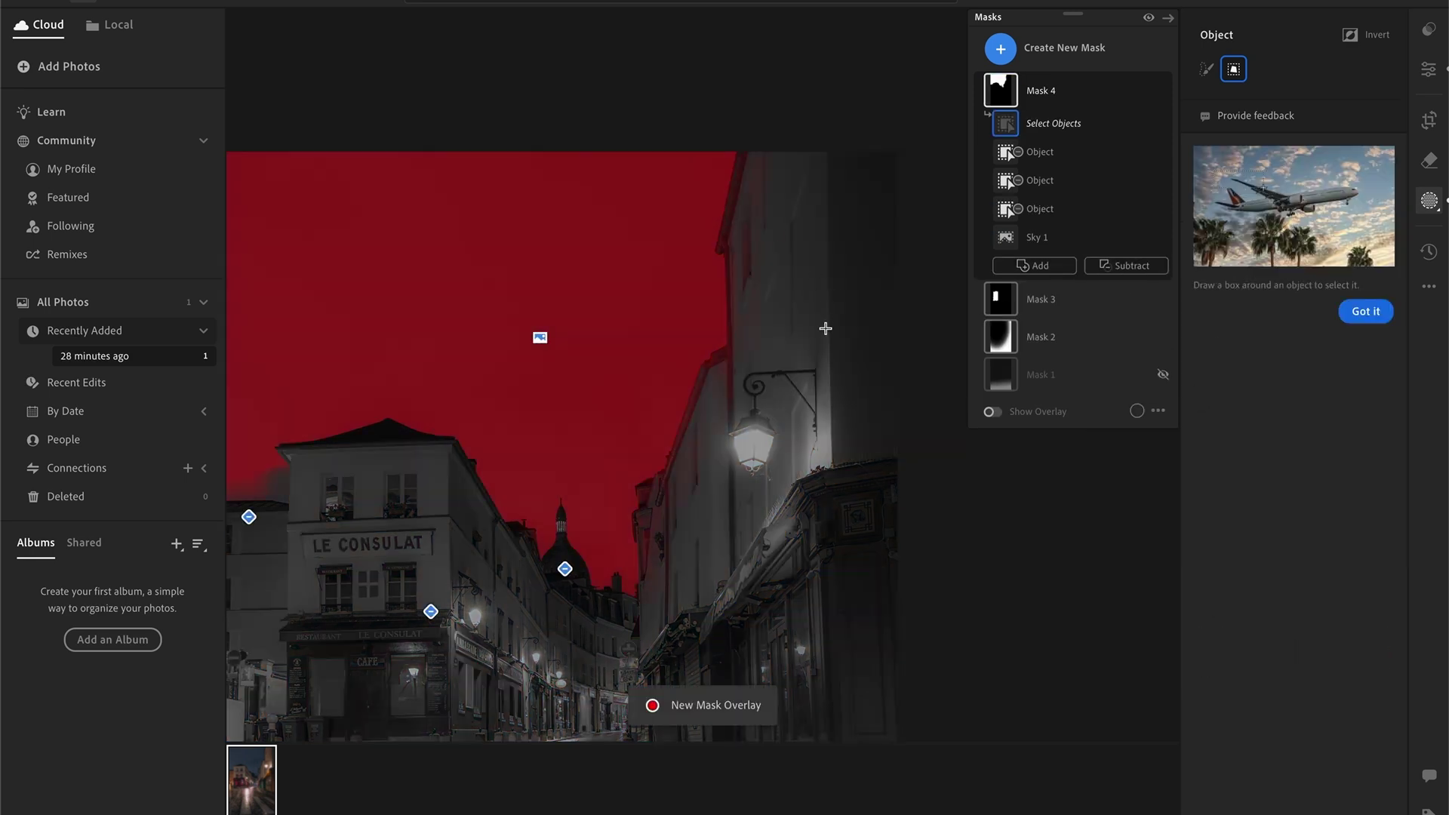
{"action": "left_click_drag", "start_coordinate": [846, 340], "coordinate": [702, 144]}
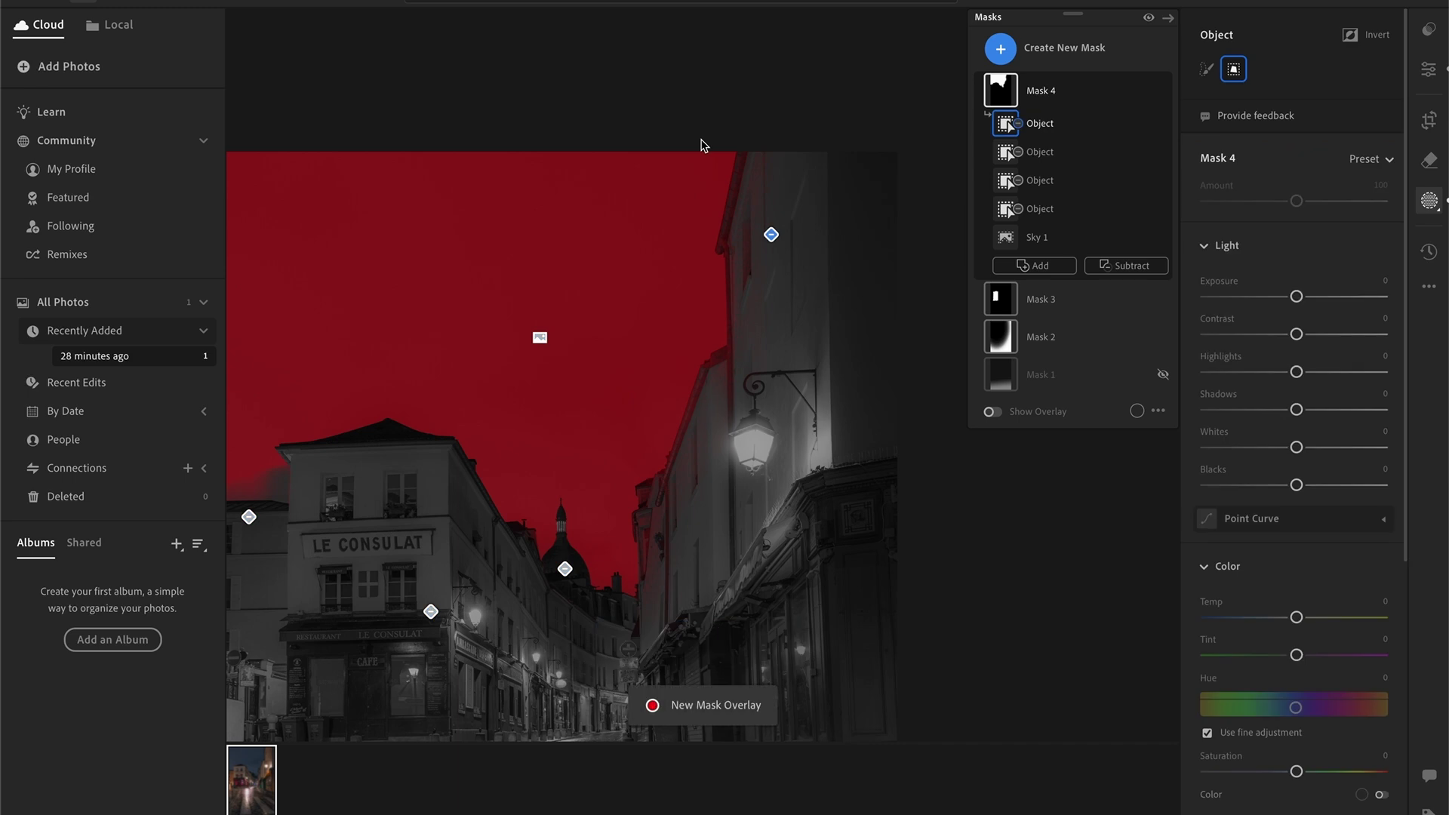
{"action": "mouse_move", "coordinate": [769, 504]}
{"action": "left_mouse_down"}
{"action": "mouse_move", "coordinate": [702, 252]}
{"action": "mouse_move", "coordinate": [673, 214]}
{"action": "mouse_move", "coordinate": [613, 272]}
{"action": "mouse_move", "coordinate": [611, 213]}
{"action": "left_mouse_up"}
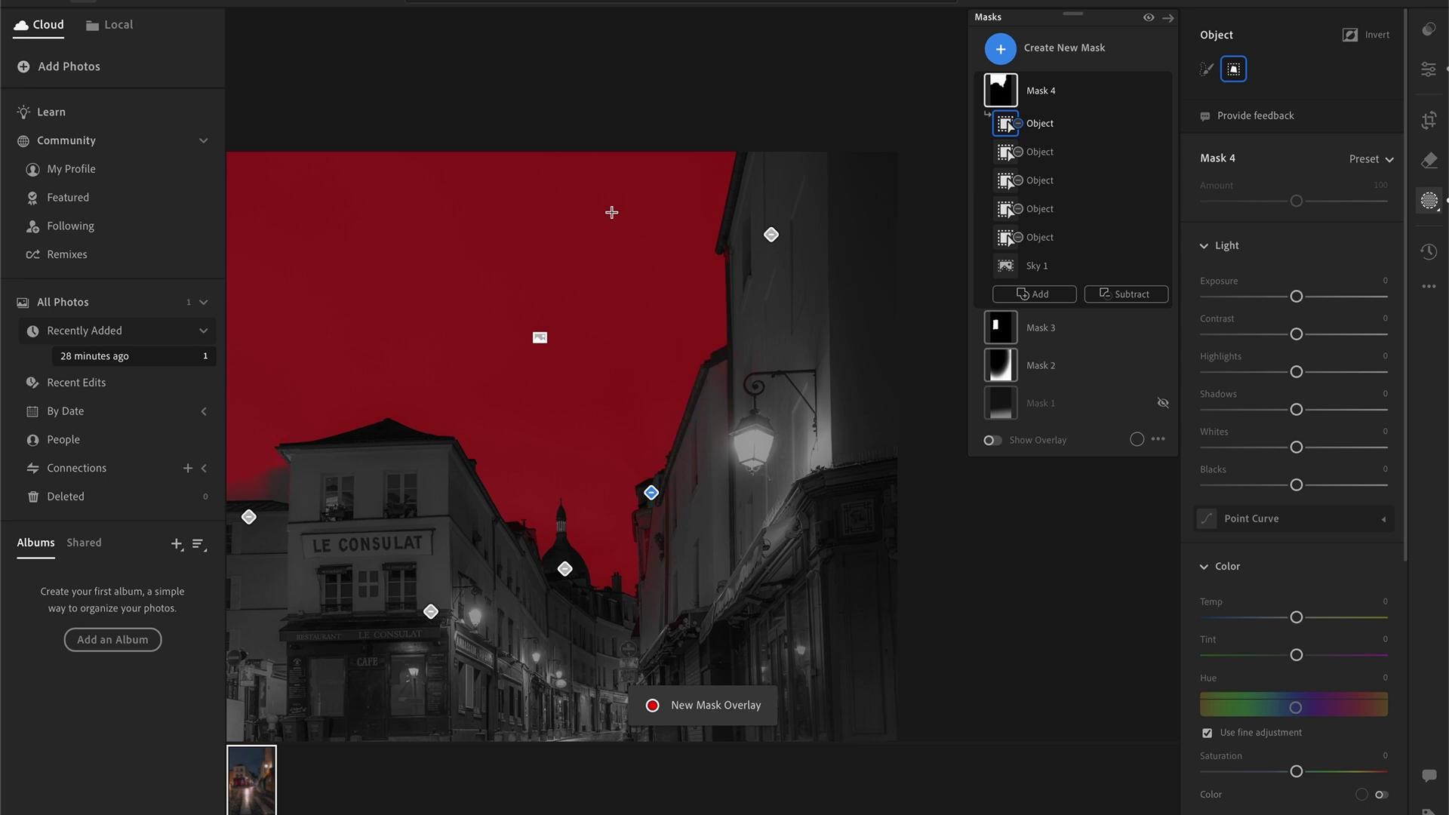
{"action": "left_click_drag", "start_coordinate": [694, 646], "coordinate": [610, 422]}
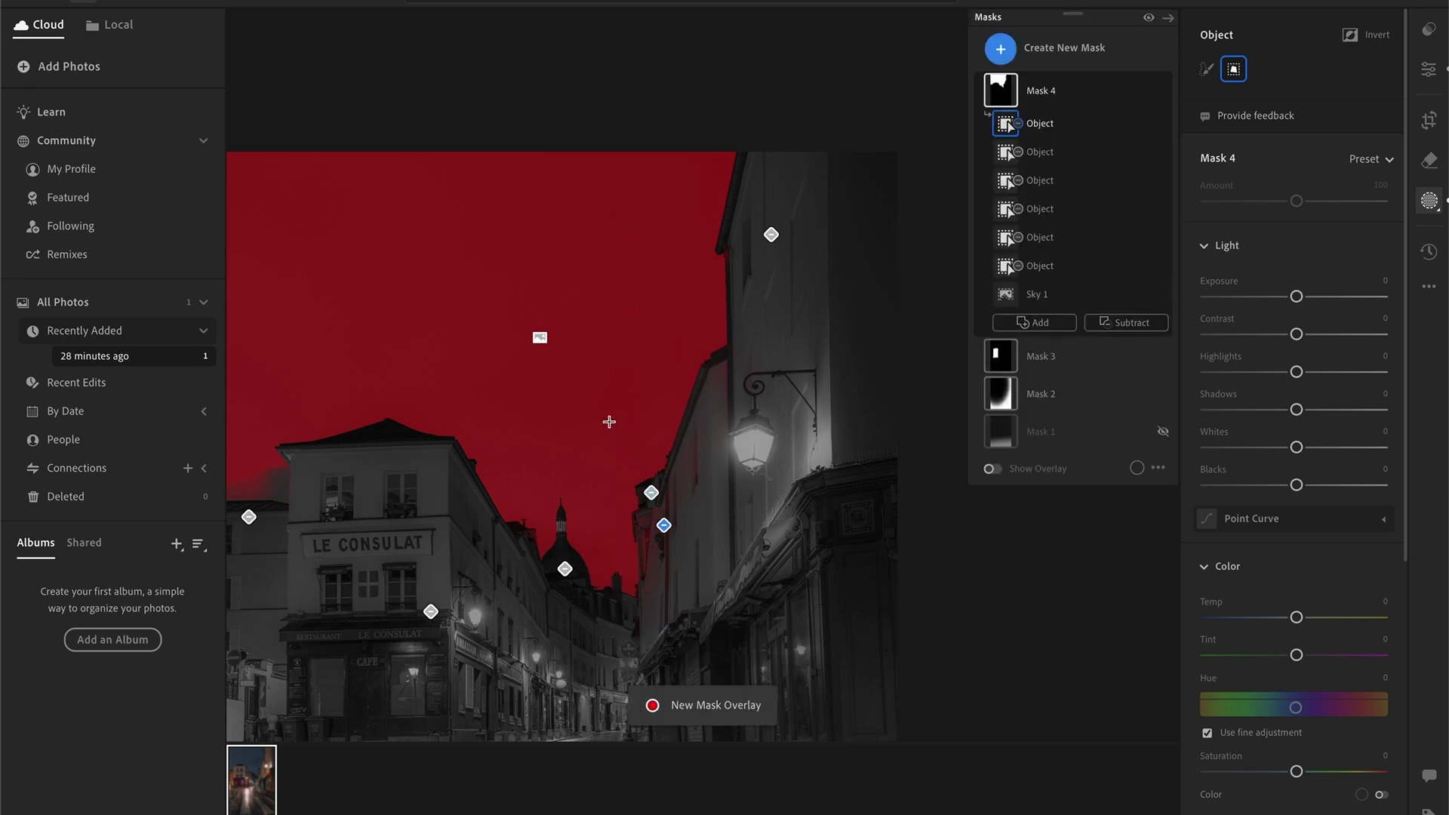
{"action": "left_click_drag", "start_coordinate": [746, 430], "coordinate": [689, 307]}
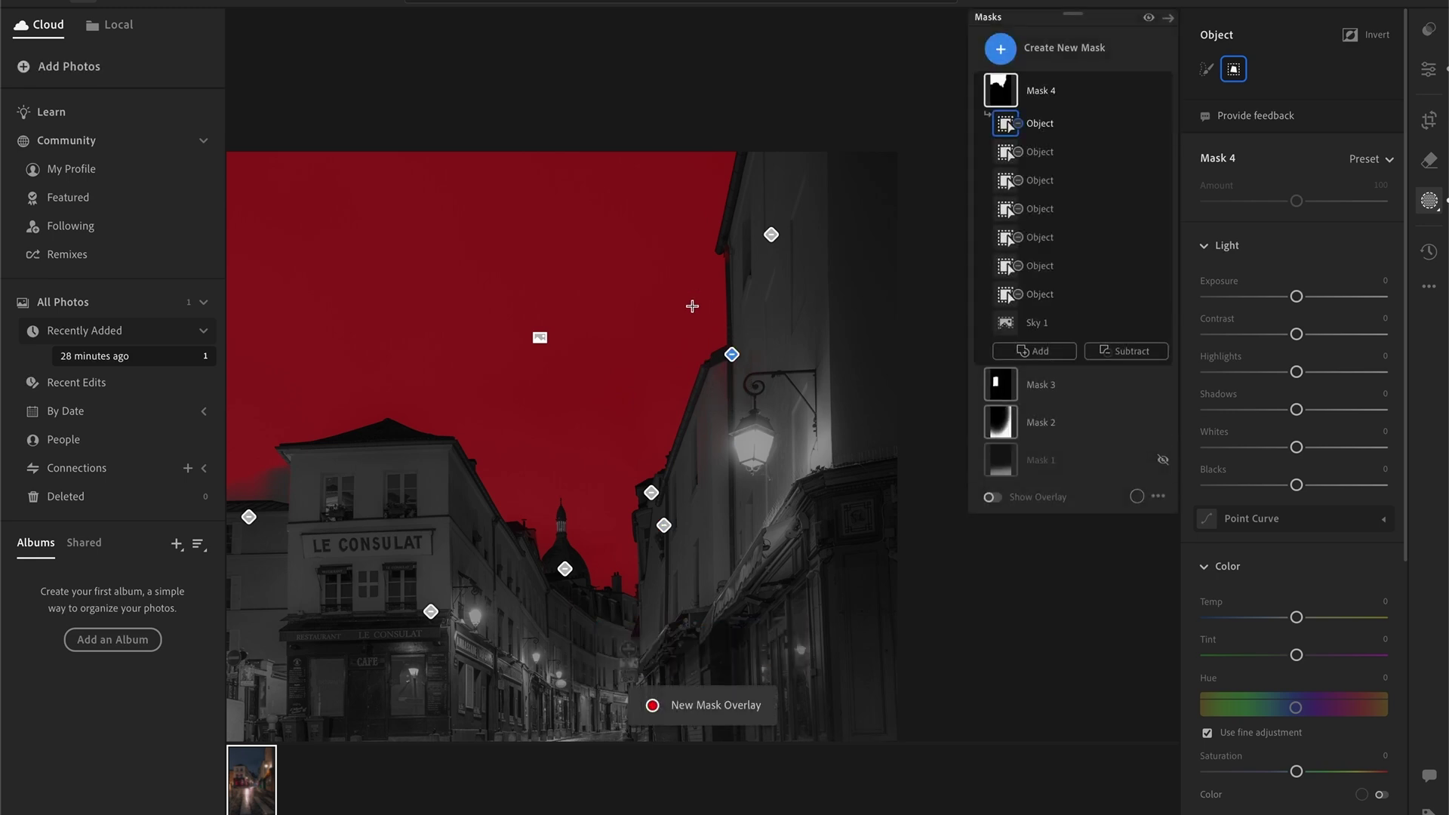
Subtract the street lamp's bracket and the façades around it from the sky mask with a size 10.4, Feather 41 brush.
{"action": "left_click", "coordinate": [1128, 351]}
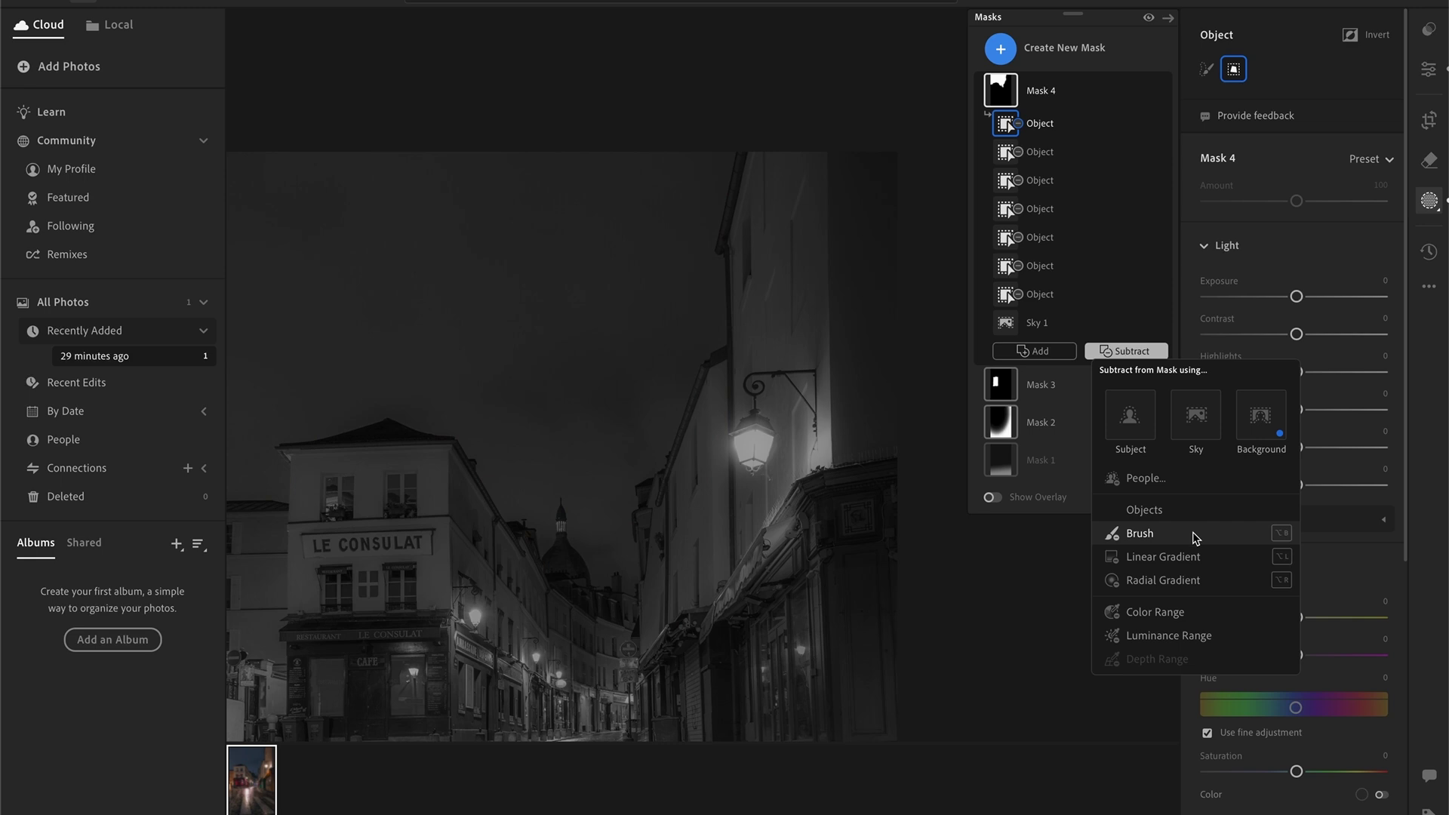
{"action": "left_click", "coordinate": [1140, 533]}
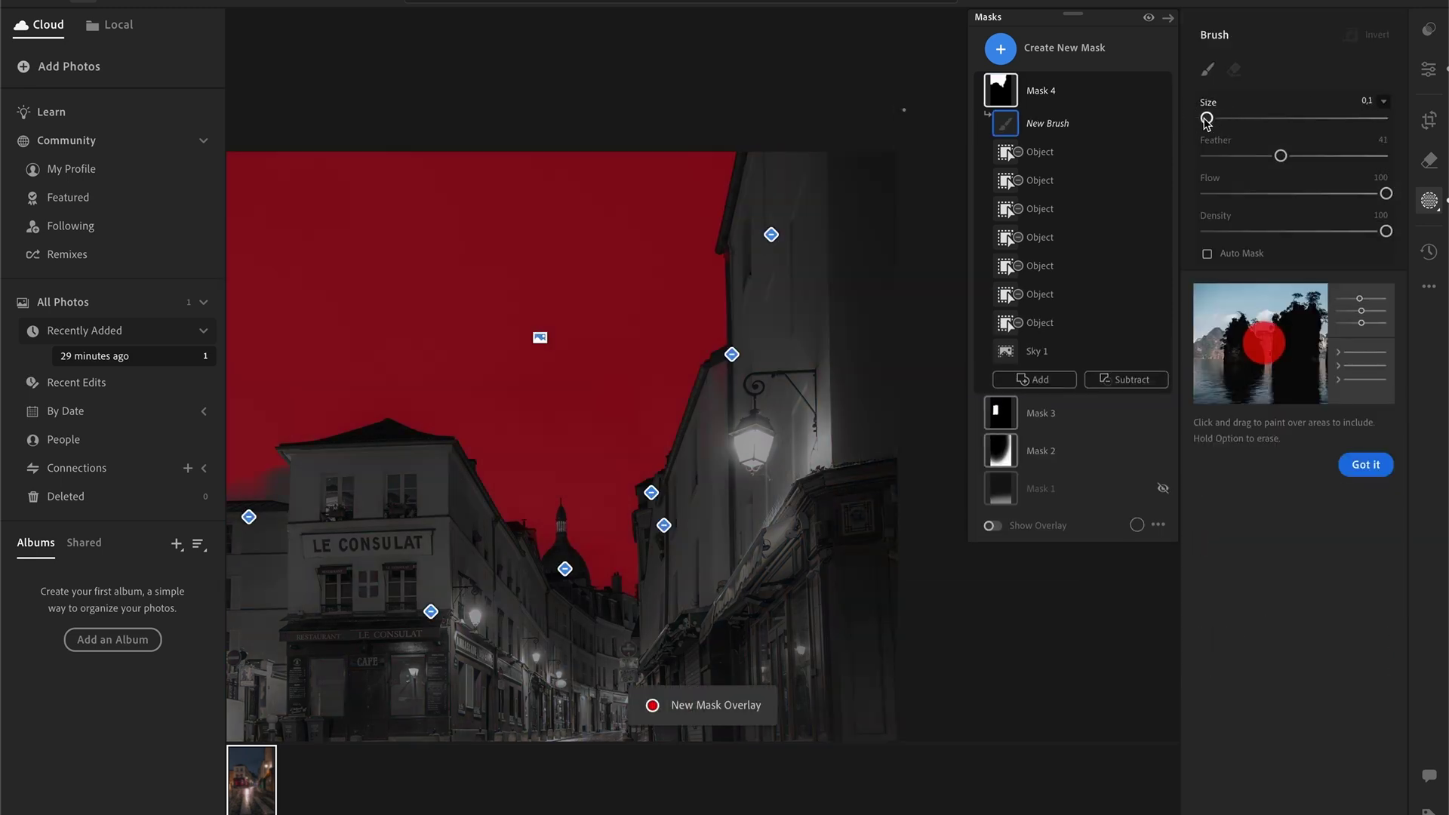
{"action": "scroll", "coordinate": [787, 411], "scroll_direction": "up", "scroll_amount": 5}
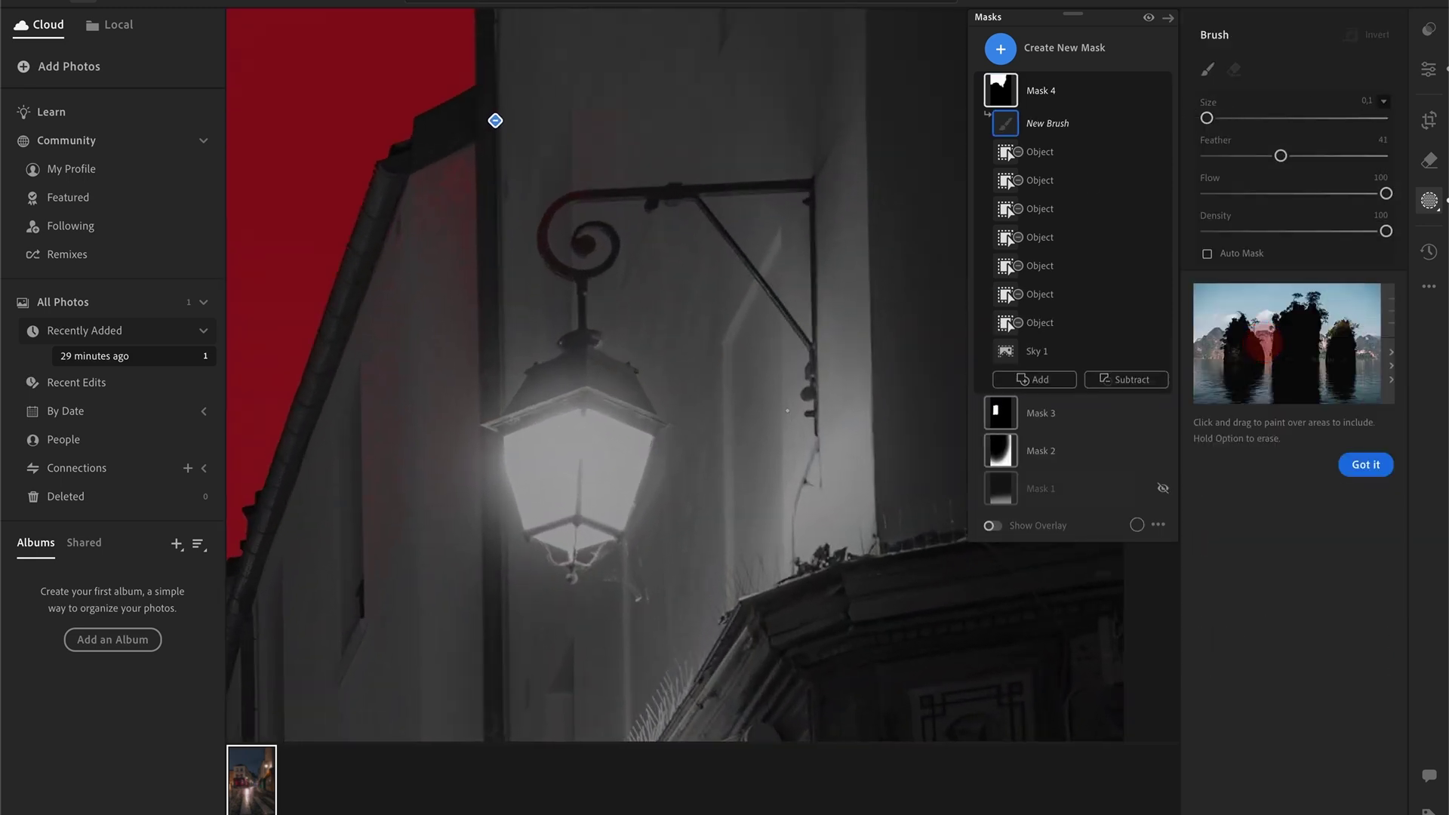
{"action": "left_click_drag", "start_coordinate": [1207, 117], "coordinate": [1228, 117]}
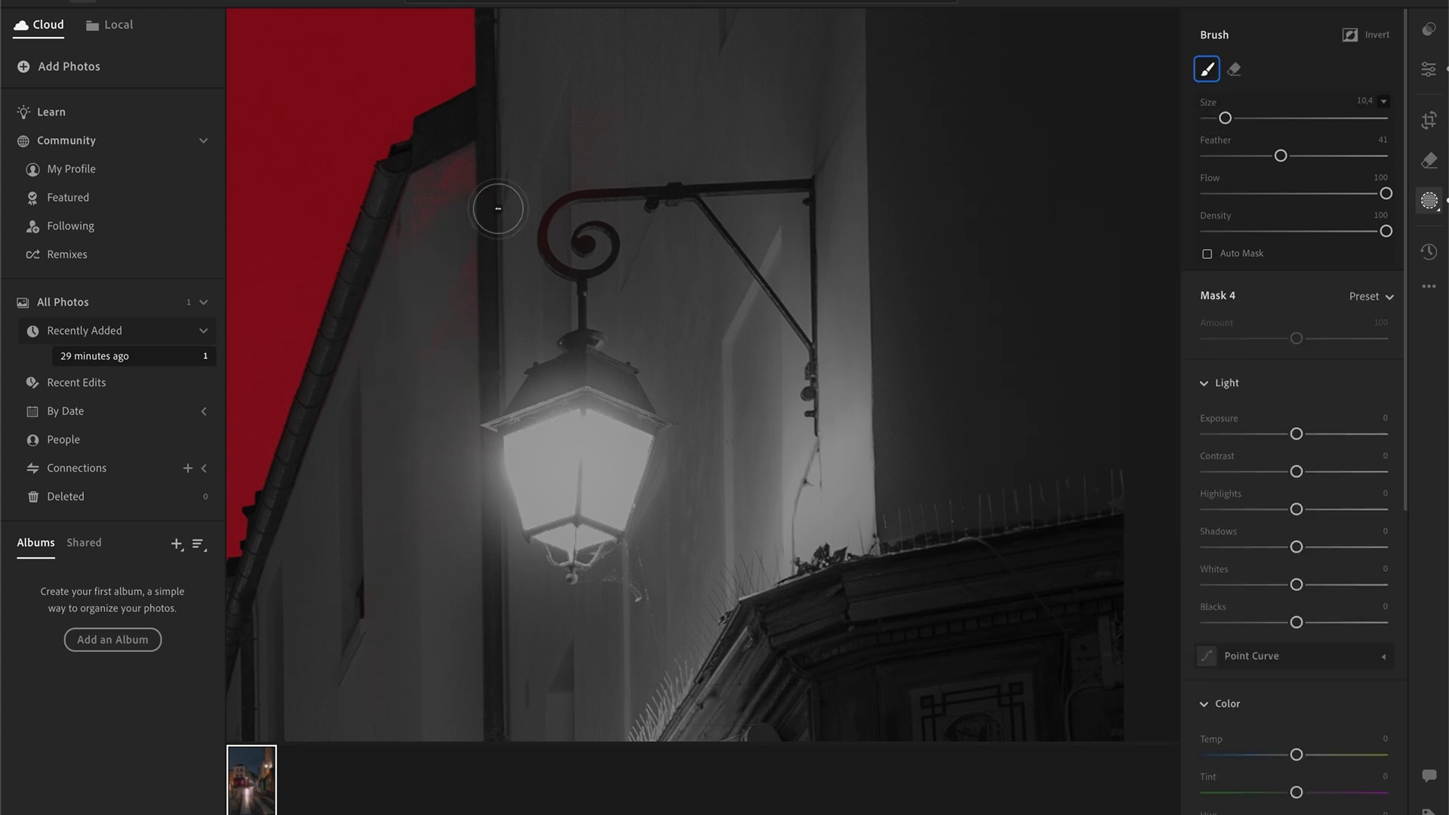
{"action": "mouse_move", "coordinate": [549, 264]}
{"action": "left_mouse_down"}
{"action": "mouse_move", "coordinate": [693, 87]}
{"action": "mouse_move", "coordinate": [539, 183]}
{"action": "mouse_move", "coordinate": [463, 264]}
{"action": "mouse_move", "coordinate": [412, 269]}
{"action": "mouse_move", "coordinate": [436, 173]}
{"action": "mouse_move", "coordinate": [498, 139]}
{"action": "left_mouse_up"}
{"action": "mouse_move", "coordinate": [397, 301]}
{"action": "left_mouse_down"}
{"action": "mouse_move", "coordinate": [347, 371]}
{"action": "mouse_move", "coordinate": [304, 518]}
{"action": "left_mouse_up"}
Subtract the remaining spill on the lamp-side façades and the rooftops near the dome from the sky mask with a size 4.0 brush.
{"action": "key", "text": "bracketleft"}
{"action": "key", "text": "bracketleft"}
{"action": "key", "text": "bracketleft"}
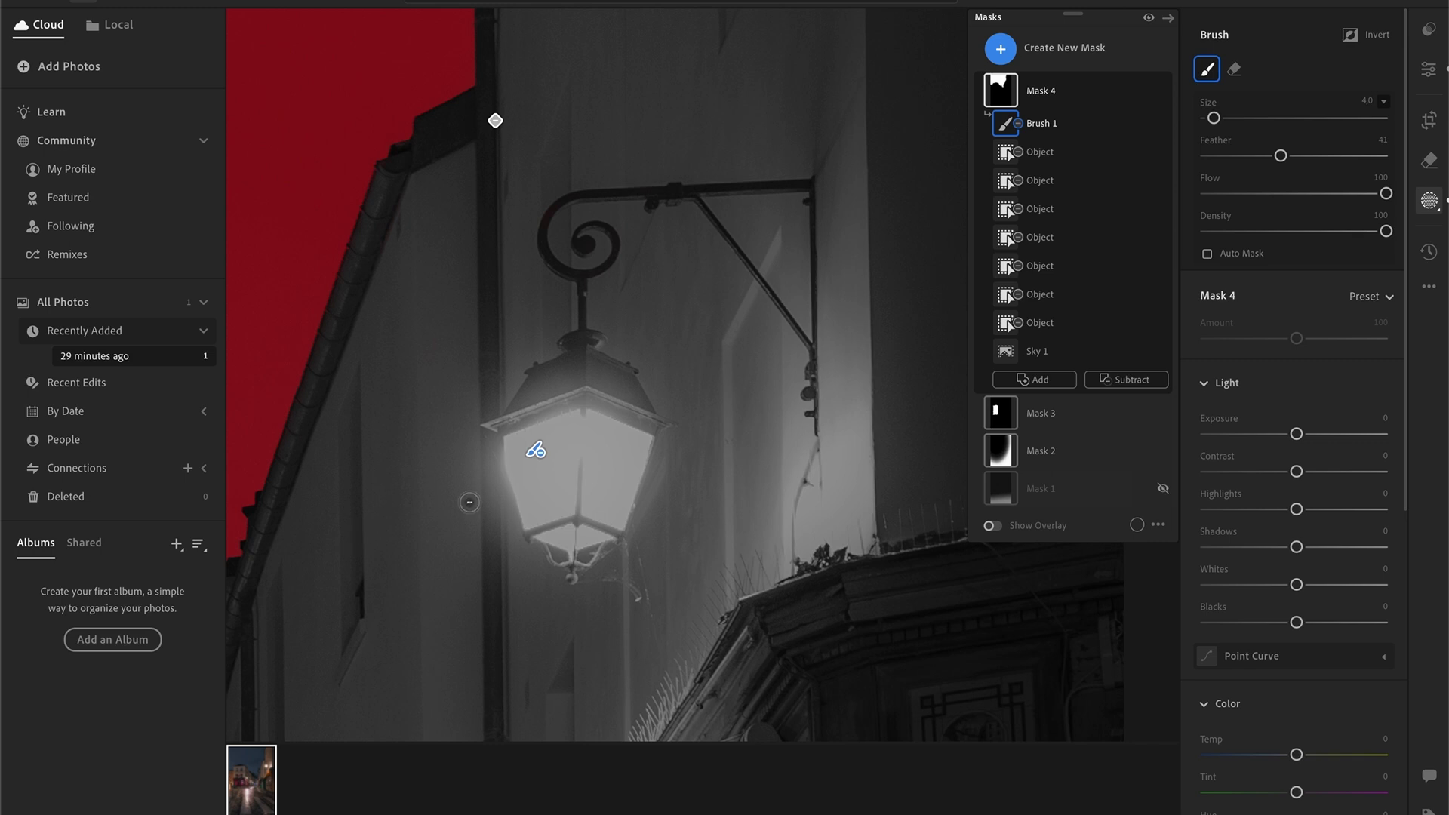
{"action": "left_click_drag", "start_coordinate": [412, 494], "coordinate": [976, 157]}
{"action": "left_click_drag", "start_coordinate": [740, 468], "coordinate": [887, 176]}
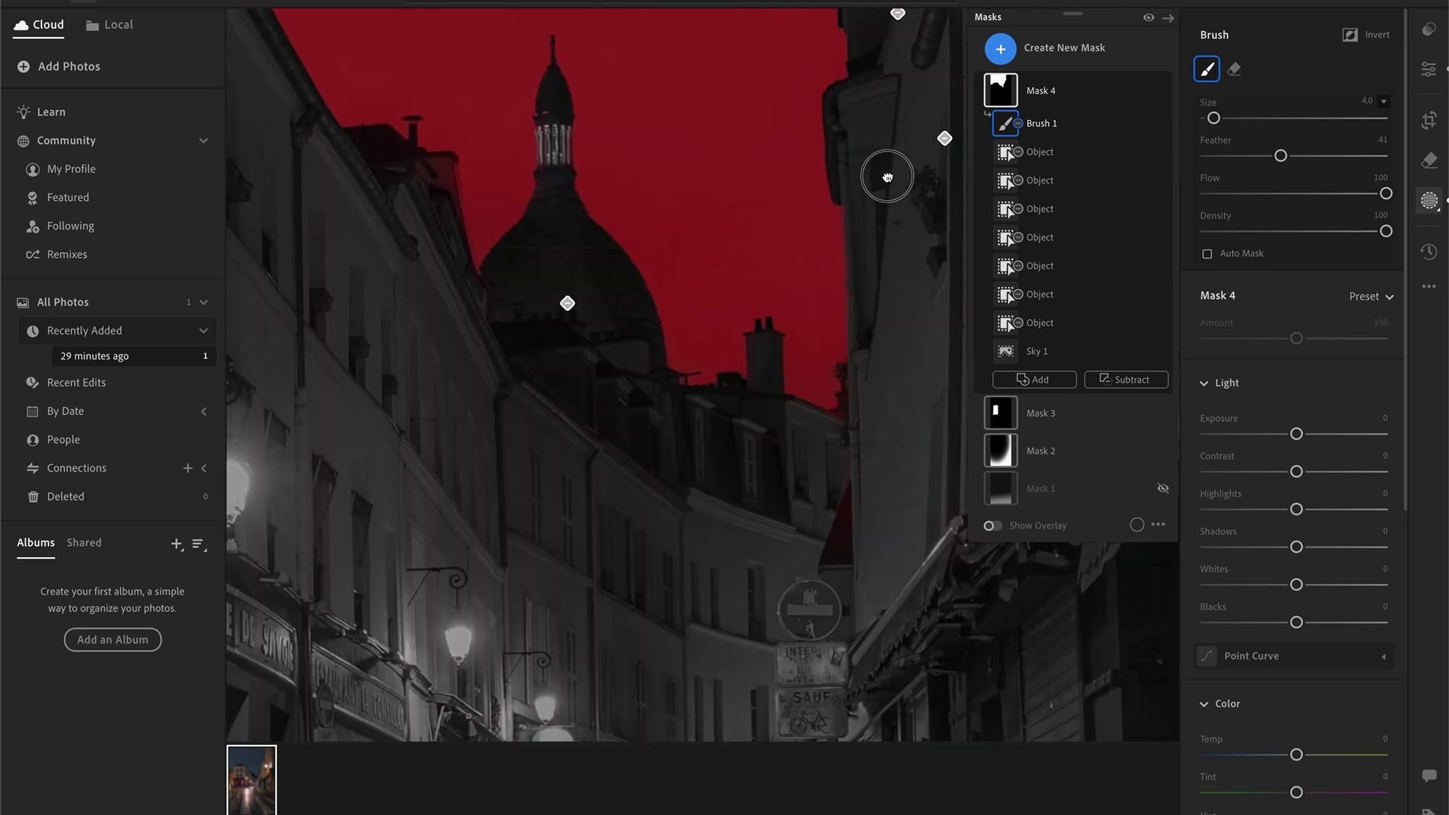
{"action": "mouse_move", "coordinate": [838, 540]}
{"action": "left_mouse_down"}
{"action": "mouse_move", "coordinate": [852, 480]}
{"action": "mouse_move", "coordinate": [859, 558]}
{"action": "mouse_move", "coordinate": [843, 552]}
{"action": "mouse_move", "coordinate": [997, 490]}
{"action": "mouse_move", "coordinate": [918, 582]}
{"action": "mouse_move", "coordinate": [1063, 449]}
{"action": "mouse_move", "coordinate": [821, 555]}
{"action": "mouse_move", "coordinate": [859, 453]}
{"action": "mouse_move", "coordinate": [851, 415]}
{"action": "mouse_move", "coordinate": [843, 511]}
{"action": "left_mouse_up"}
{"action": "left_click_drag", "start_coordinate": [591, 481], "coordinate": [772, 597]}
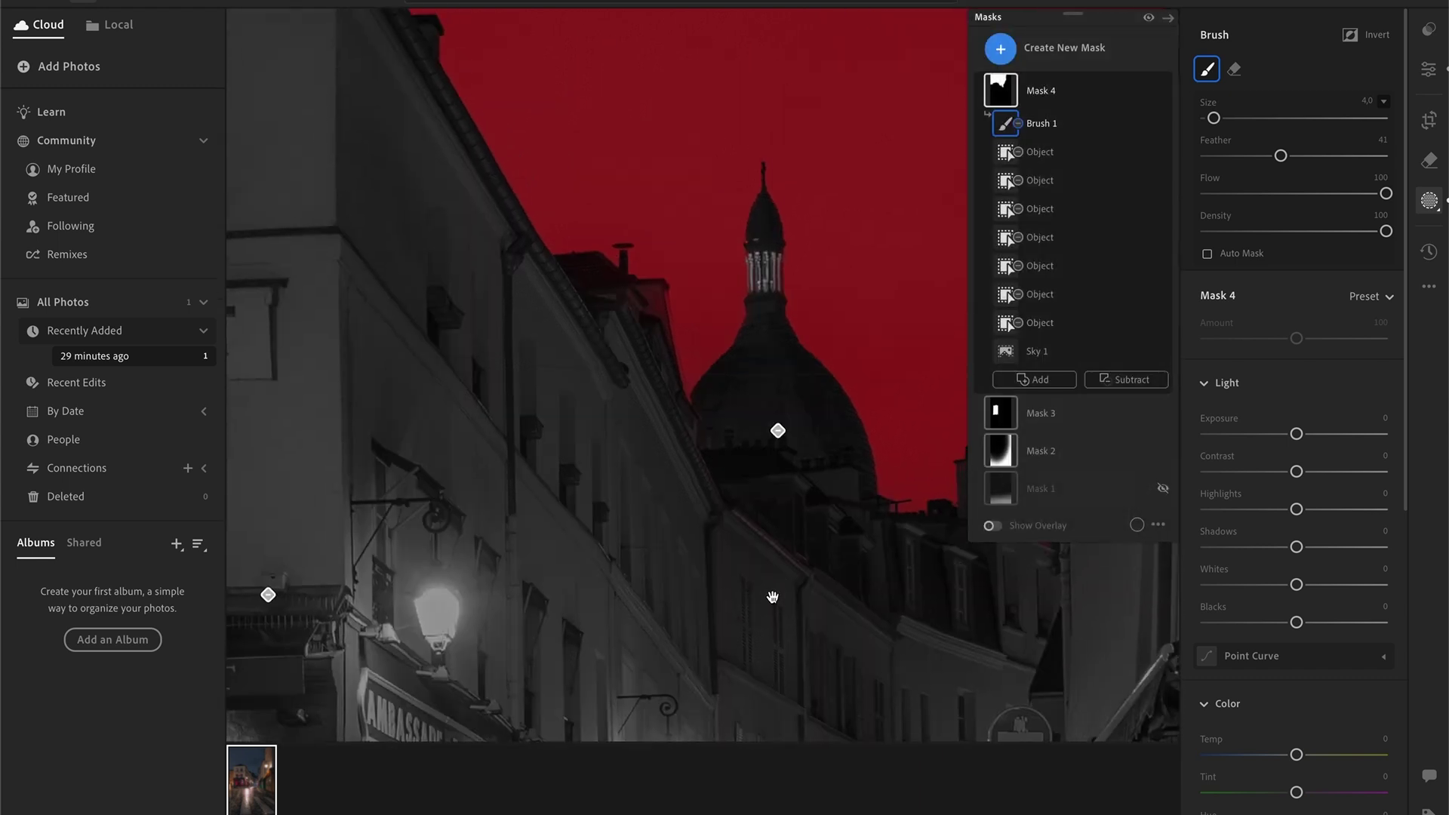
{"action": "mouse_move", "coordinate": [748, 532]}
{"action": "left_mouse_down"}
{"action": "mouse_move", "coordinate": [864, 585]}
{"action": "mouse_move", "coordinate": [719, 507]}
{"action": "mouse_move", "coordinate": [867, 604]}
{"action": "mouse_move", "coordinate": [744, 545]}
{"action": "mouse_move", "coordinate": [695, 439]}
{"action": "mouse_move", "coordinate": [706, 478]}
{"action": "left_mouse_up"}
{"action": "mouse_move", "coordinate": [625, 423]}
{"action": "left_mouse_down"}
{"action": "mouse_move", "coordinate": [616, 306]}
{"action": "mouse_move", "coordinate": [582, 282]}
{"action": "mouse_move", "coordinate": [627, 308]}
{"action": "mouse_move", "coordinate": [585, 267]}
{"action": "mouse_move", "coordinate": [559, 272]}
{"action": "mouse_move", "coordinate": [646, 320]}
{"action": "mouse_move", "coordinate": [649, 299]}
{"action": "mouse_move", "coordinate": [656, 365]}
{"action": "mouse_move", "coordinate": [645, 291]}
{"action": "mouse_move", "coordinate": [622, 293]}
{"action": "mouse_move", "coordinate": [655, 292]}
{"action": "mouse_move", "coordinate": [664, 415]}
{"action": "left_mouse_up"}
Touch up the sky mask's subtraction along Le Consulat's wall beside the neighbouring roof with the size 4.0 brush.
{"action": "key", "text": "z"}
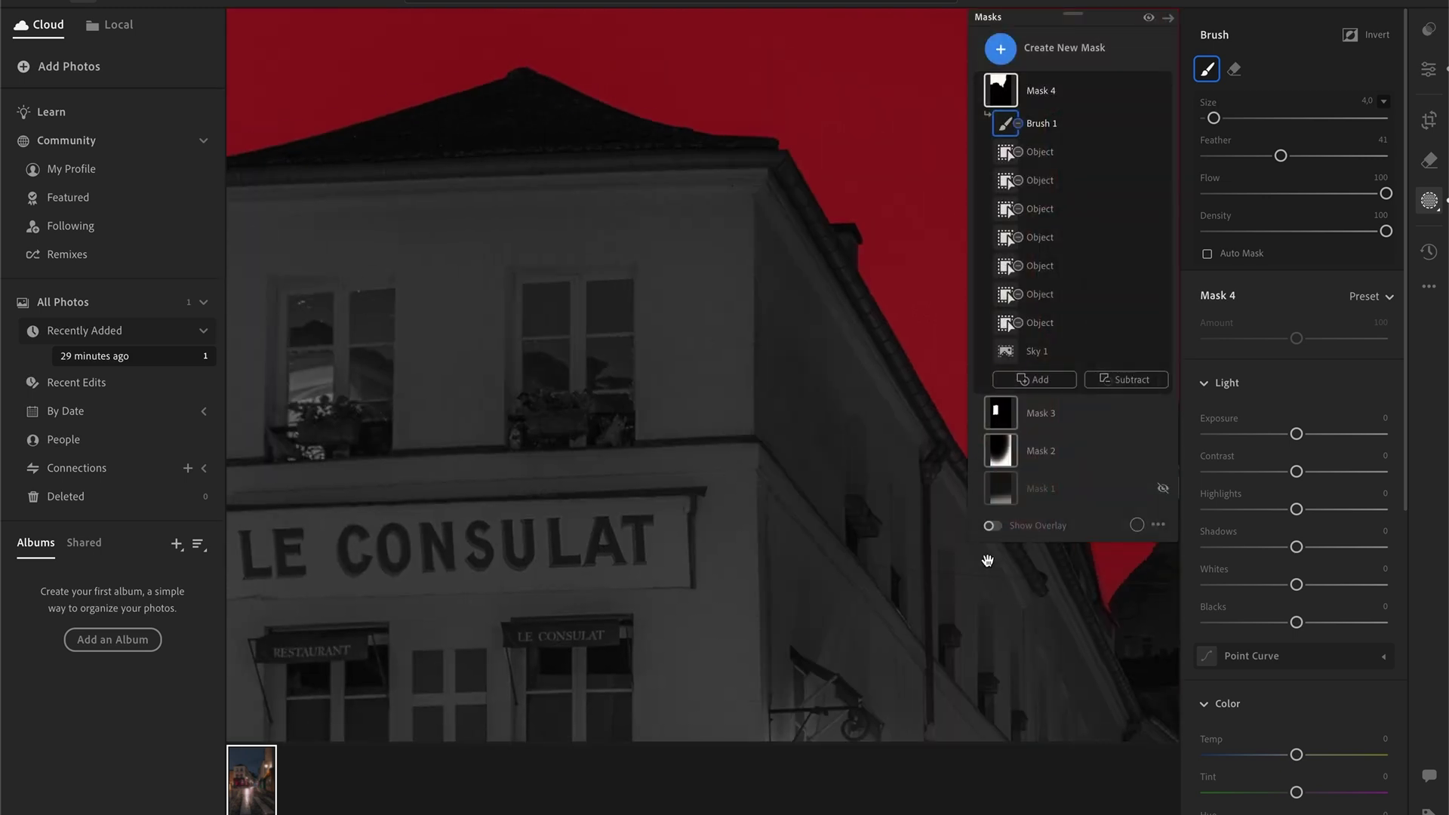
{"action": "left_click", "coordinate": [670, 352]}
{"action": "left_click", "coordinate": [679, 437]}
{"action": "left_click_drag", "start_coordinate": [794, 439], "coordinate": [779, 446]}
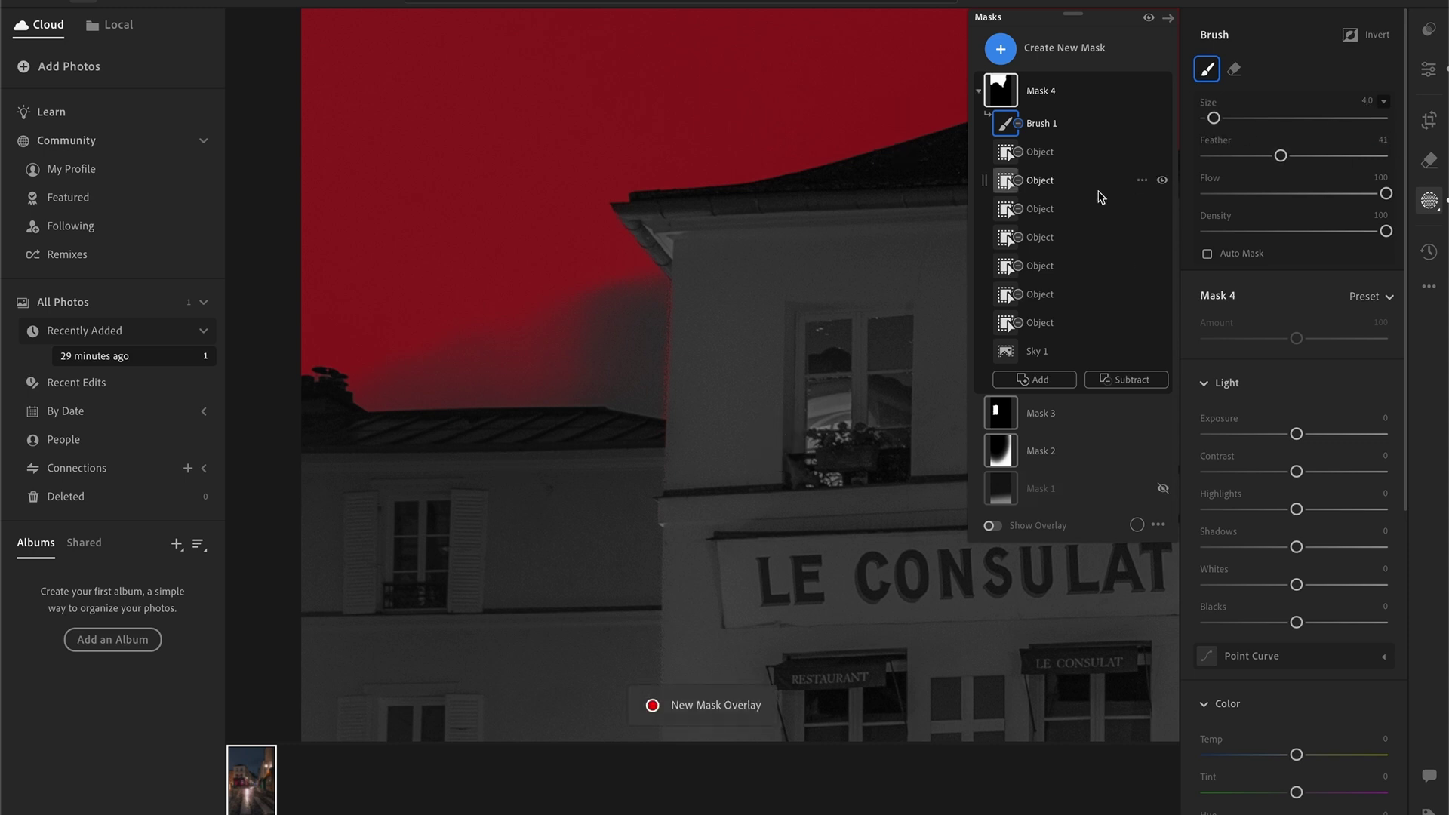
Add the missing sky patch between the neighbouring roof and Le Consulat to the sky mask with a boxed object selection and a size 4.0 brush.
{"action": "left_click", "coordinate": [1070, 383]}
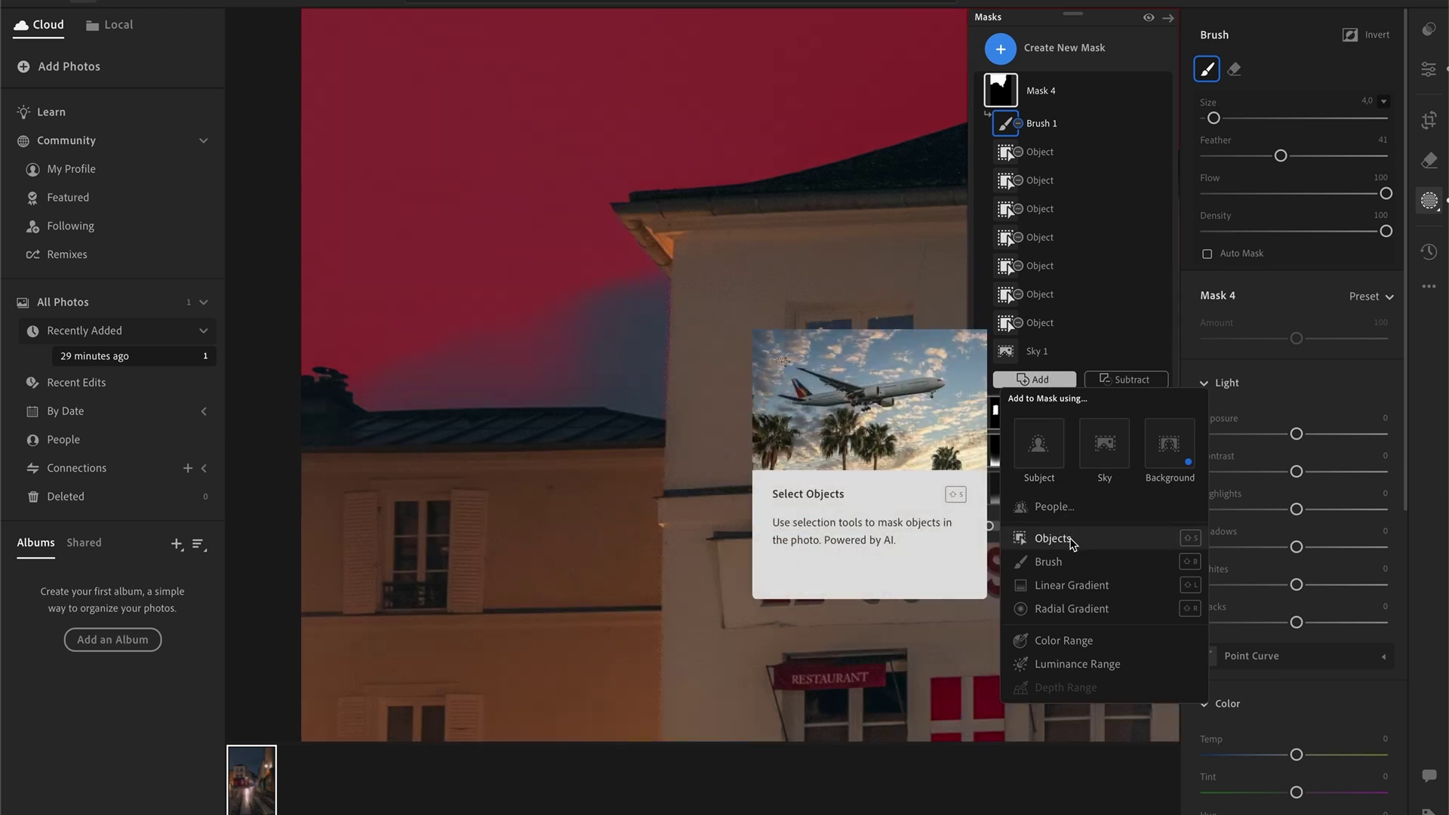
{"action": "left_click", "coordinate": [1053, 538]}
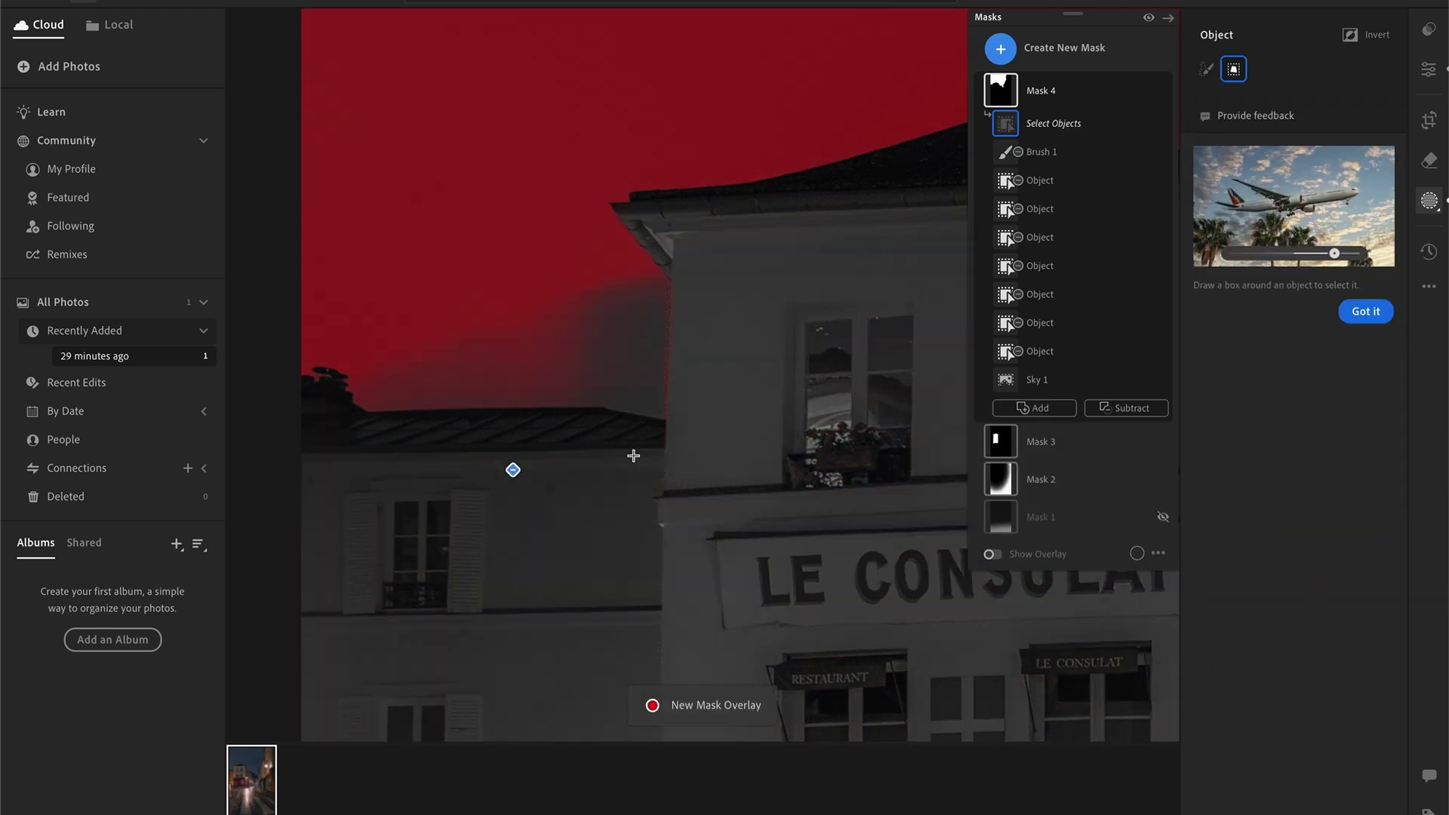
{"action": "left_click_drag", "start_coordinate": [351, 273], "coordinate": [673, 423]}
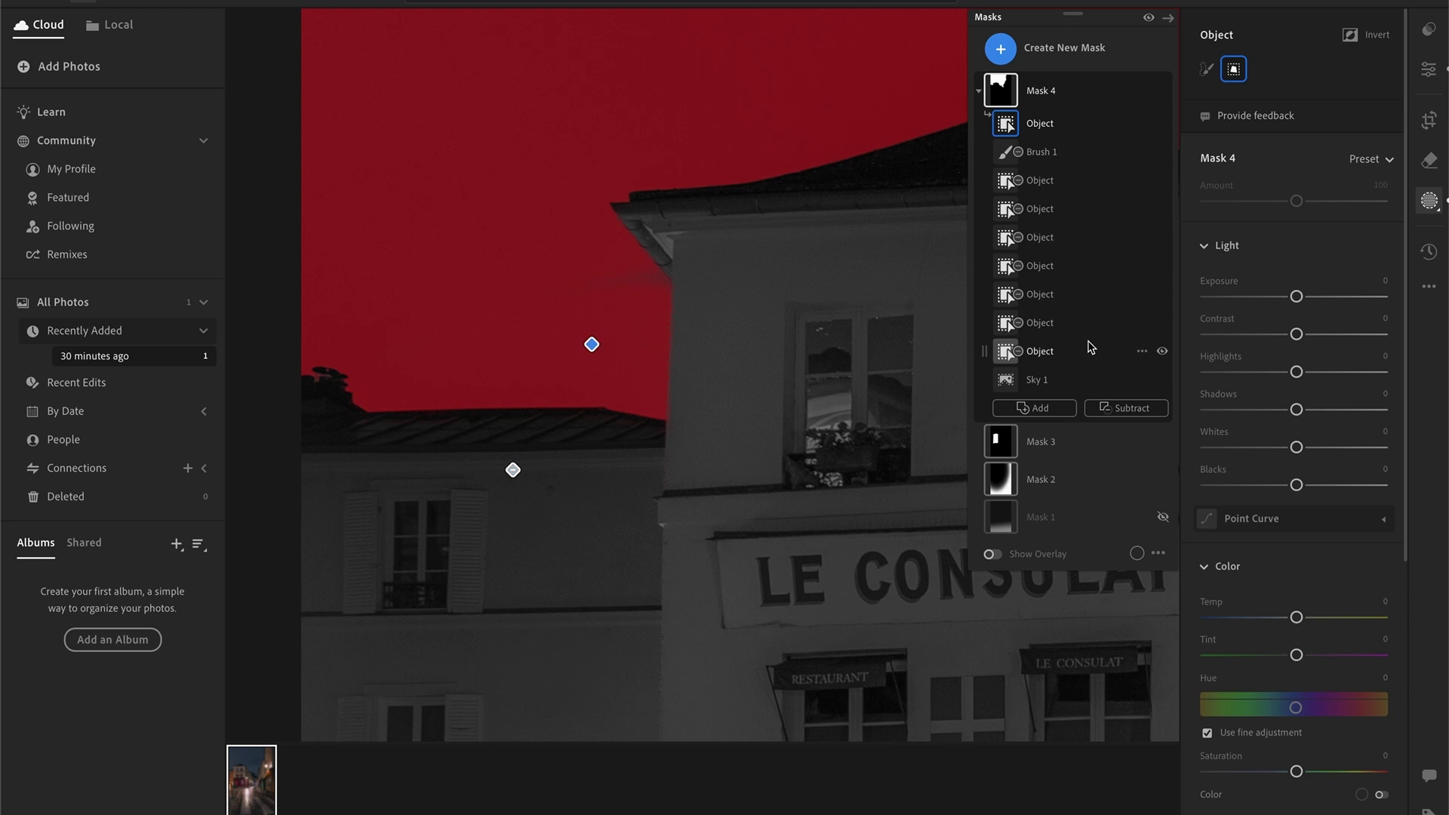
{"action": "left_click", "coordinate": [1068, 411]}
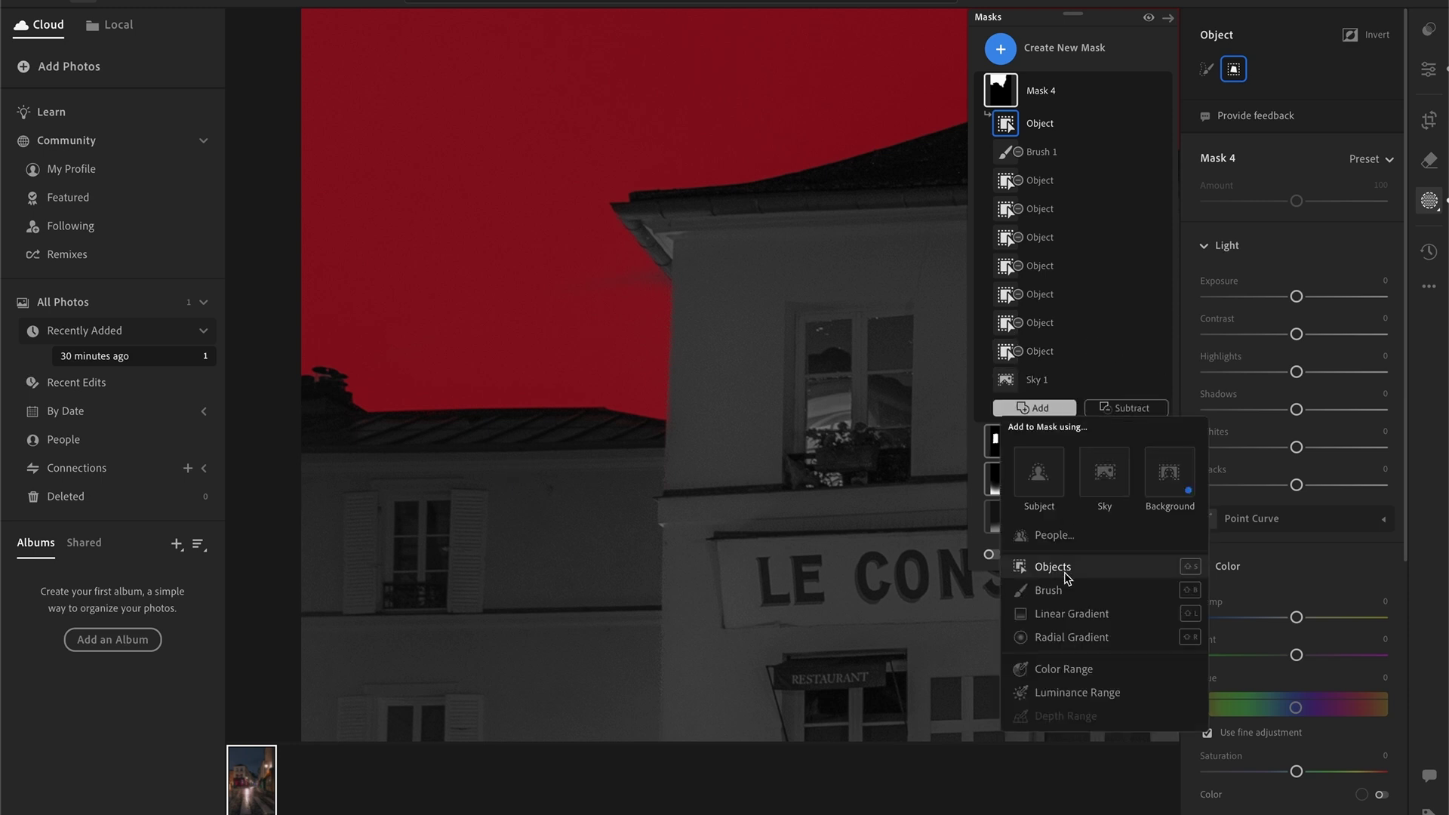
{"action": "left_click", "coordinate": [981, 587]}
{"action": "mouse_move", "coordinate": [592, 284]}
{"action": "left_mouse_down"}
{"action": "mouse_move", "coordinate": [545, 293]}
{"action": "mouse_move", "coordinate": [645, 286]}
{"action": "mouse_move", "coordinate": [641, 272]}
{"action": "mouse_move", "coordinate": [652, 286]}
{"action": "mouse_move", "coordinate": [640, 268]}
{"action": "mouse_move", "coordinate": [651, 292]}
{"action": "mouse_move", "coordinate": [592, 296]}
{"action": "left_mouse_up"}
Set the sky mask's Exposure to −0.76 and Contrast to +16.
{"action": "key", "text": "z"}
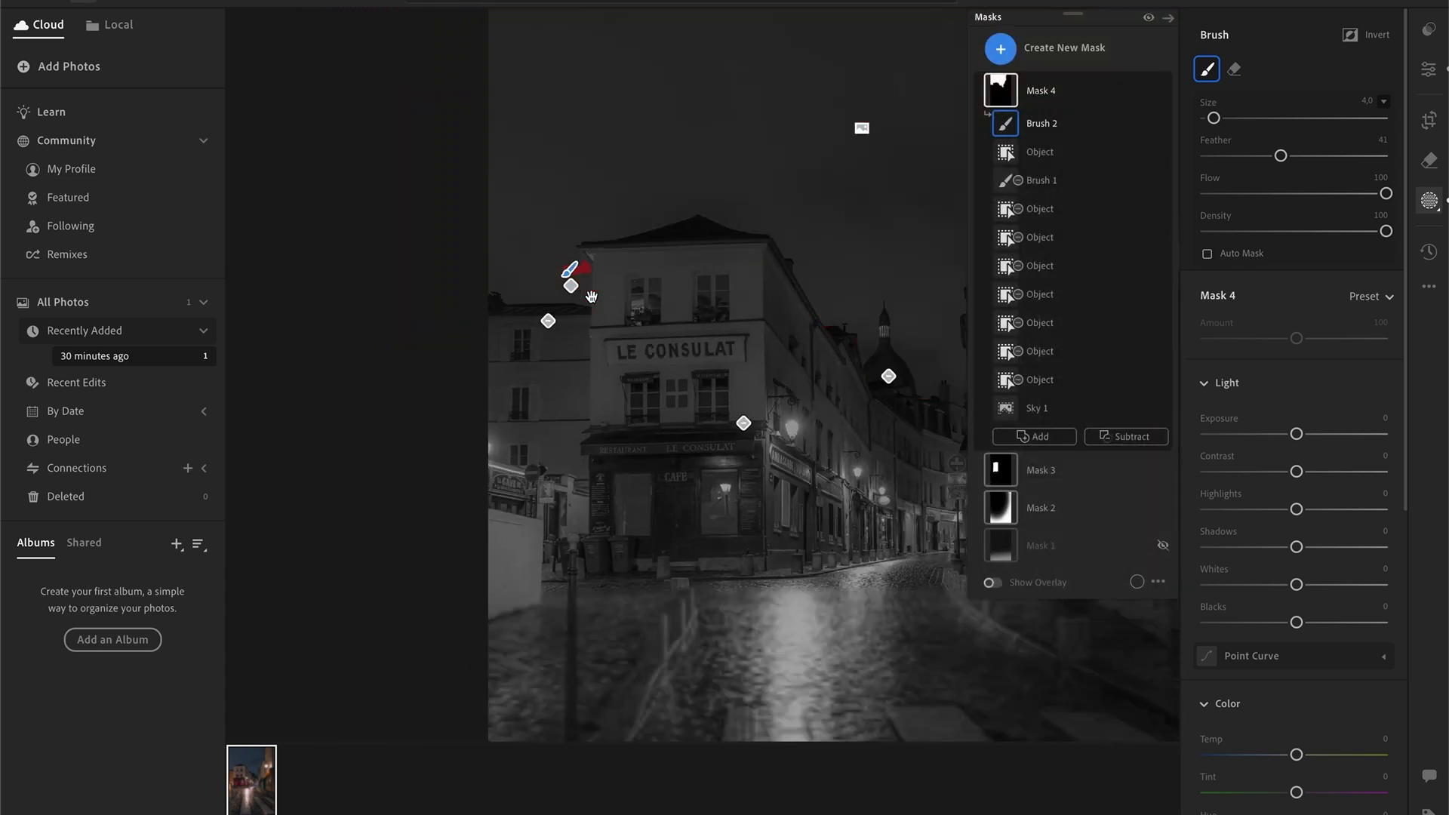
{"action": "left_click_drag", "start_coordinate": [742, 304], "coordinate": [592, 329]}
{"action": "key", "text": "ctrl+minus"}
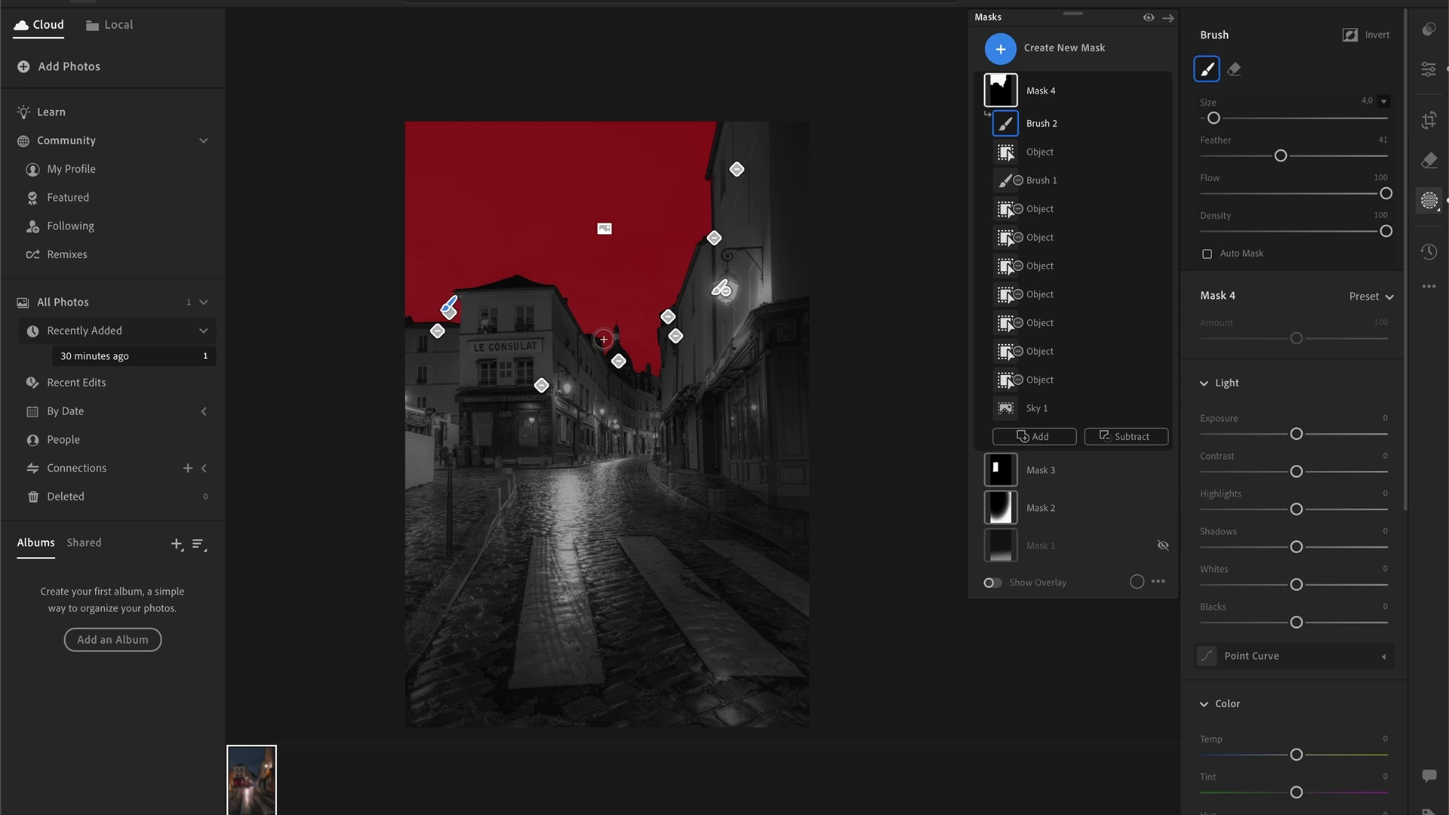
{"action": "mouse_move", "coordinate": [1297, 434]}
{"action": "left_mouse_down"}
{"action": "mouse_move", "coordinate": [1280, 435]}
{"action": "mouse_move", "coordinate": [1310, 472]}
{"action": "left_mouse_up"}
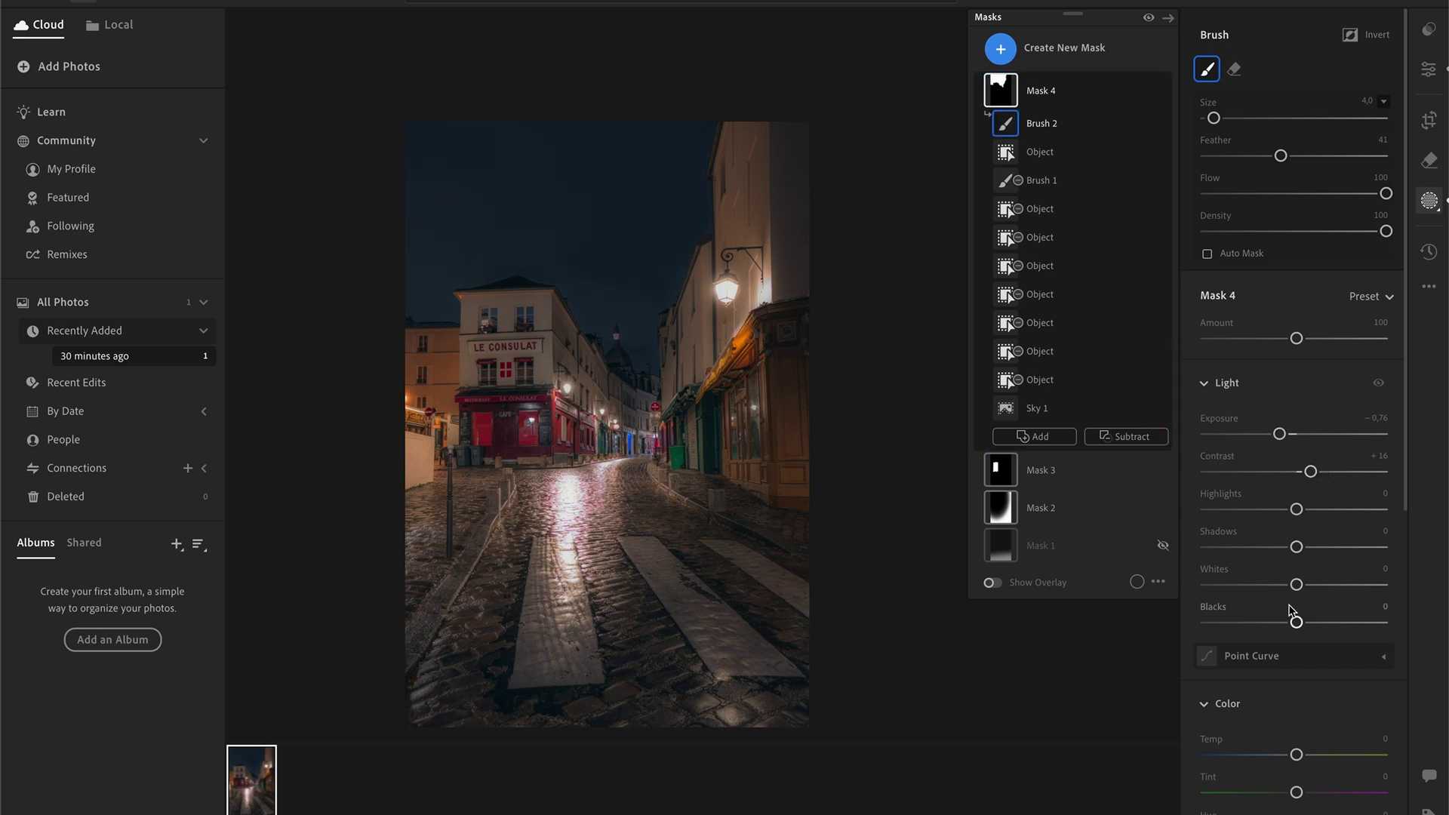
Set the sky mask's Temp to +16 and Saturation to −43.
{"action": "scroll", "coordinate": [1289, 609], "scroll_direction": "down", "scroll_amount": 3}
{"action": "left_click_drag", "start_coordinate": [1296, 594], "coordinate": [1312, 596]}
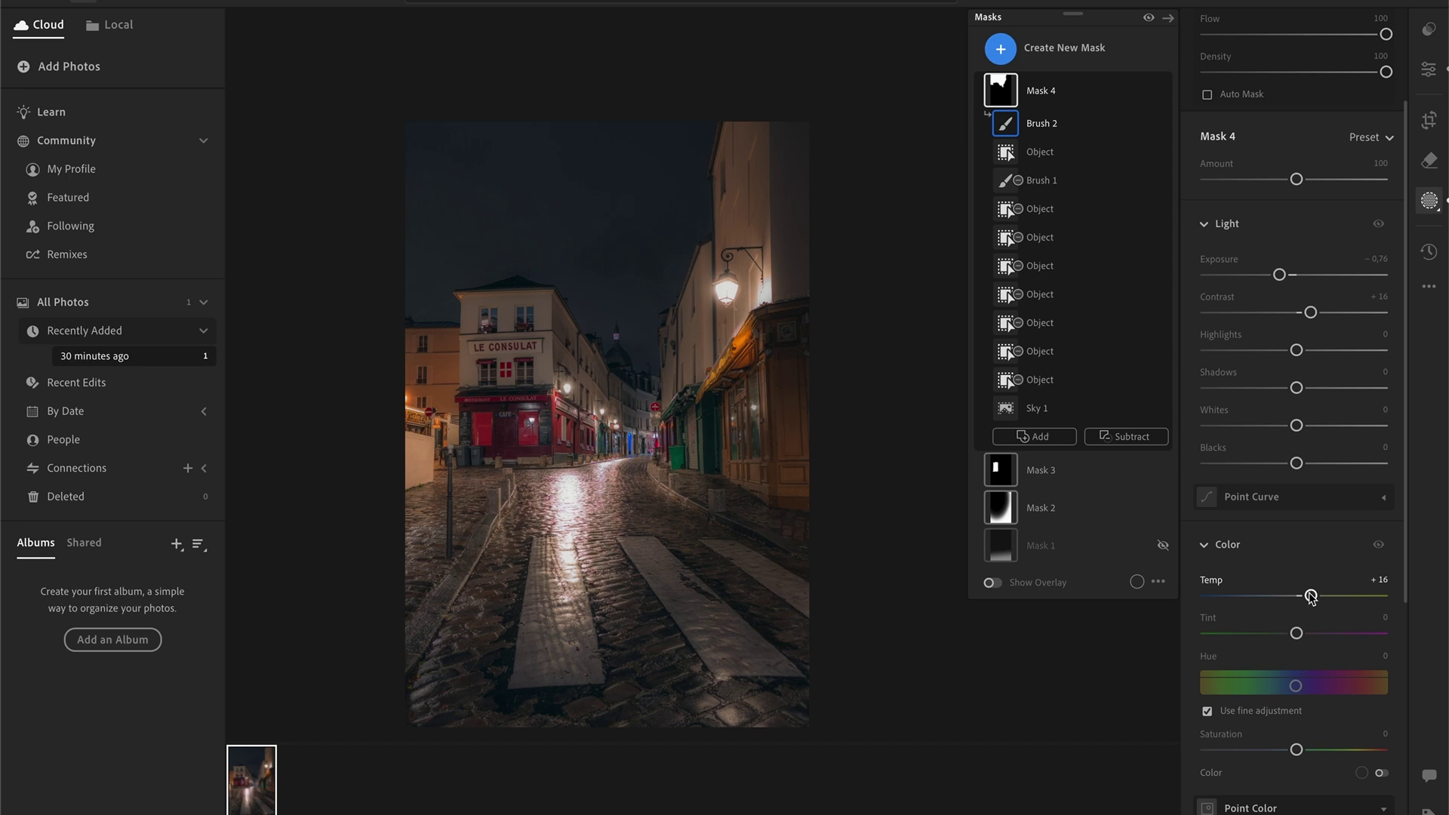
{"action": "scroll", "coordinate": [1307, 552], "scroll_direction": "down", "scroll_amount": 2}
{"action": "left_click_drag", "start_coordinate": [1296, 687], "coordinate": [1257, 685]}
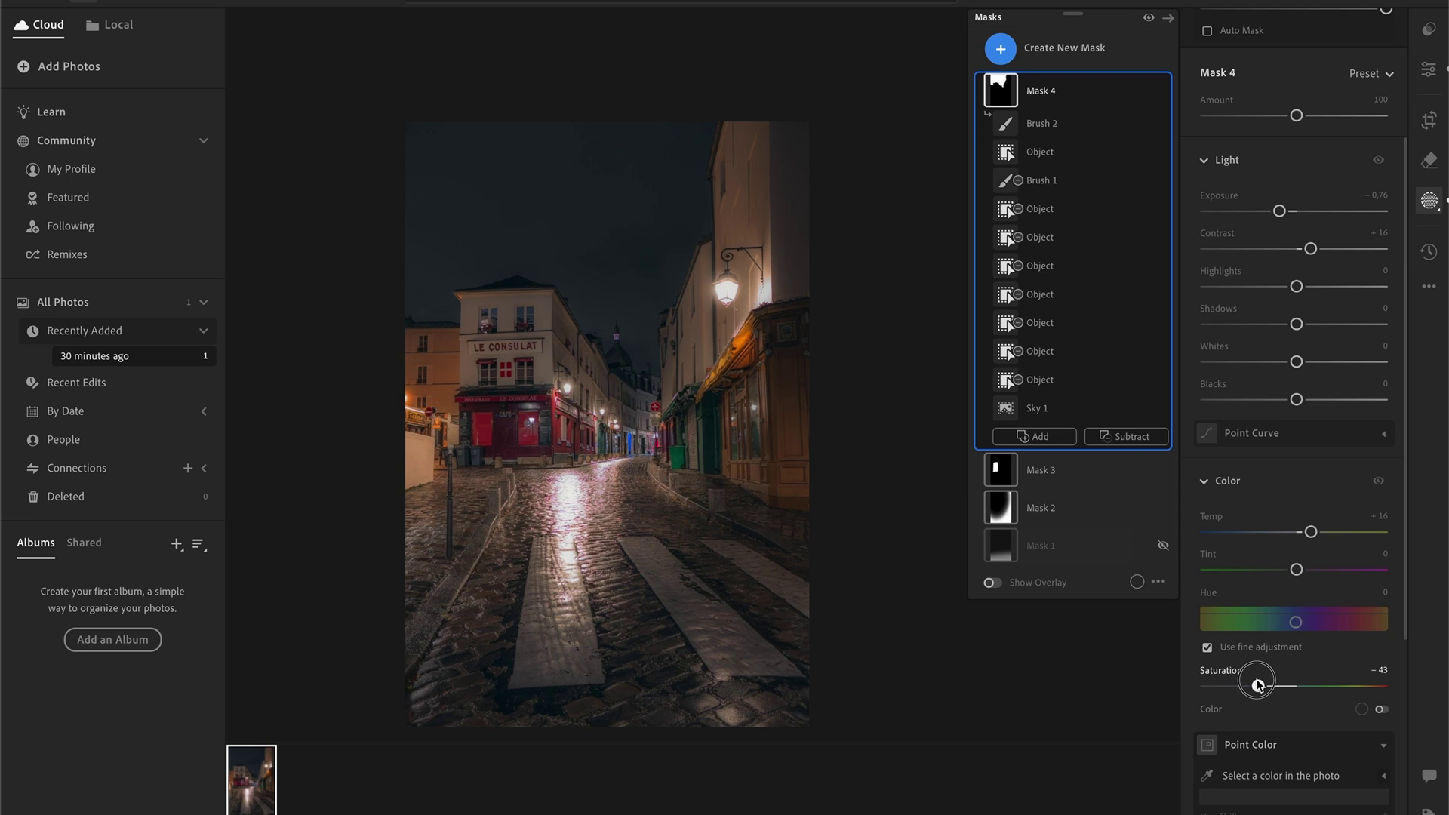
Lower the sky mask's Exposure to −0.96 and compare the photo with the mask hidden and shown.
{"action": "scroll", "coordinate": [1257, 679], "scroll_direction": "up", "scroll_amount": 5}
{"action": "left_click_drag", "start_coordinate": [1280, 433], "coordinate": [1274, 434]}
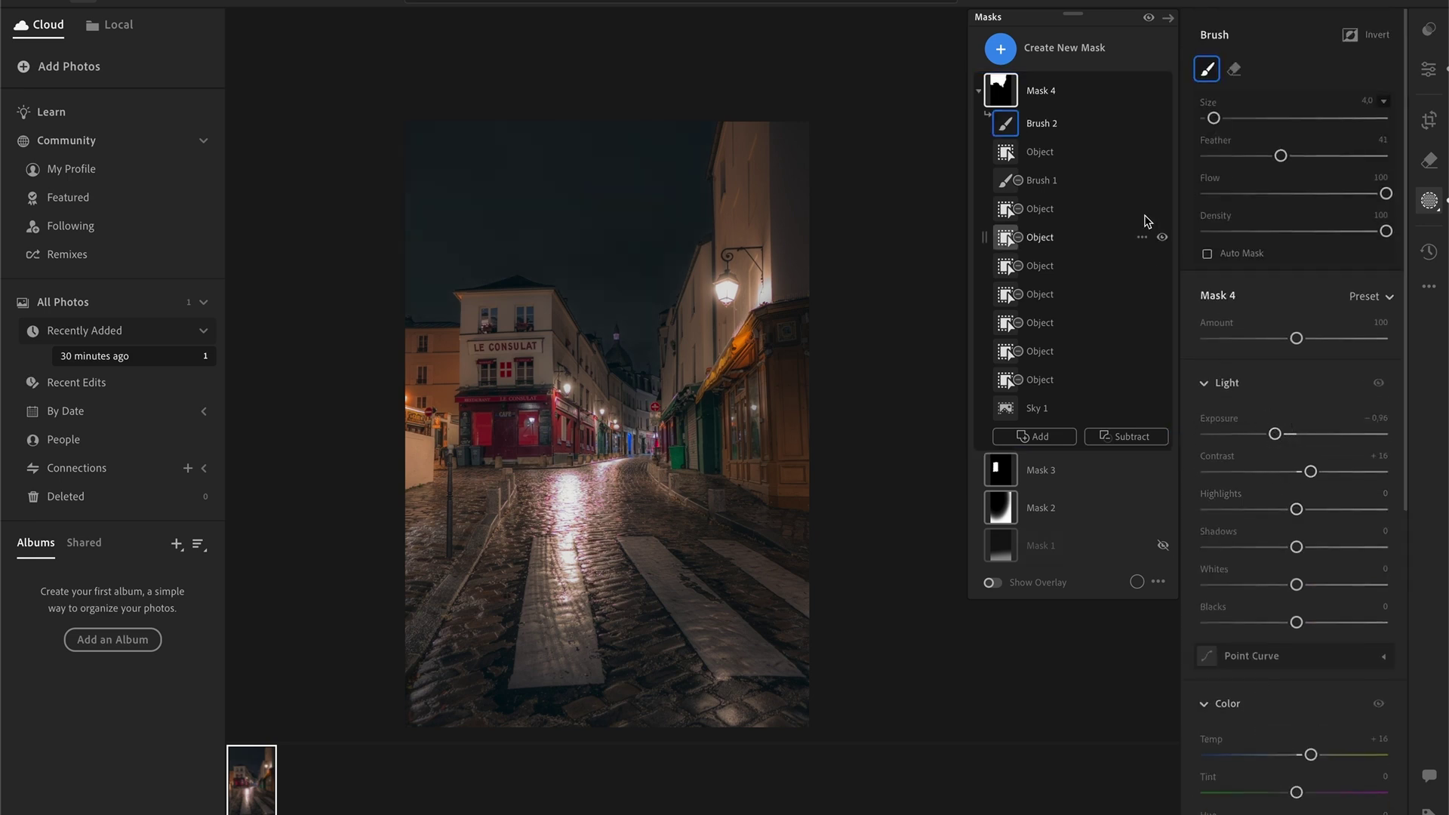
{"action": "left_click", "coordinate": [1163, 90]}
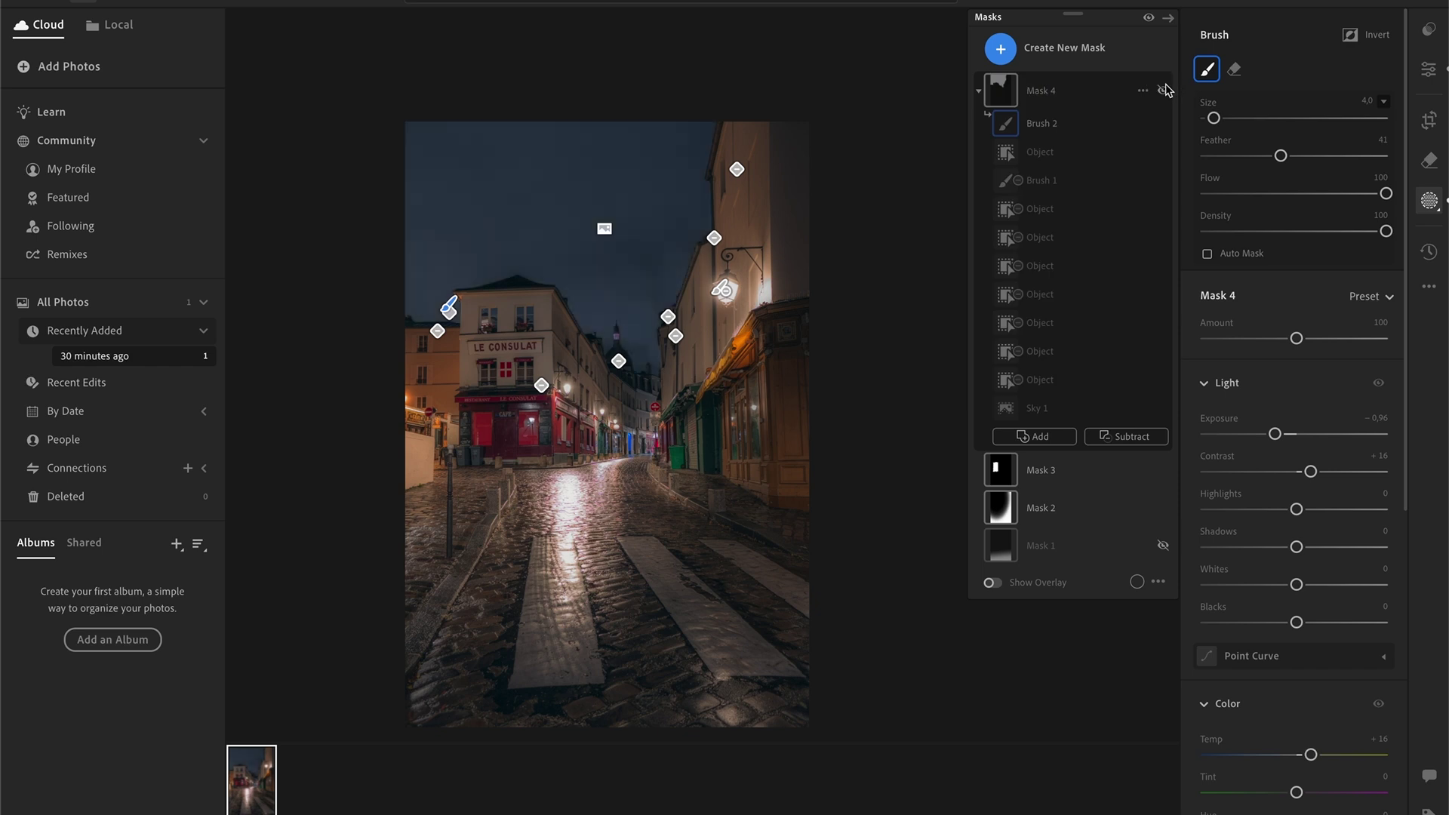
{"action": "left_click", "coordinate": [1163, 90]}
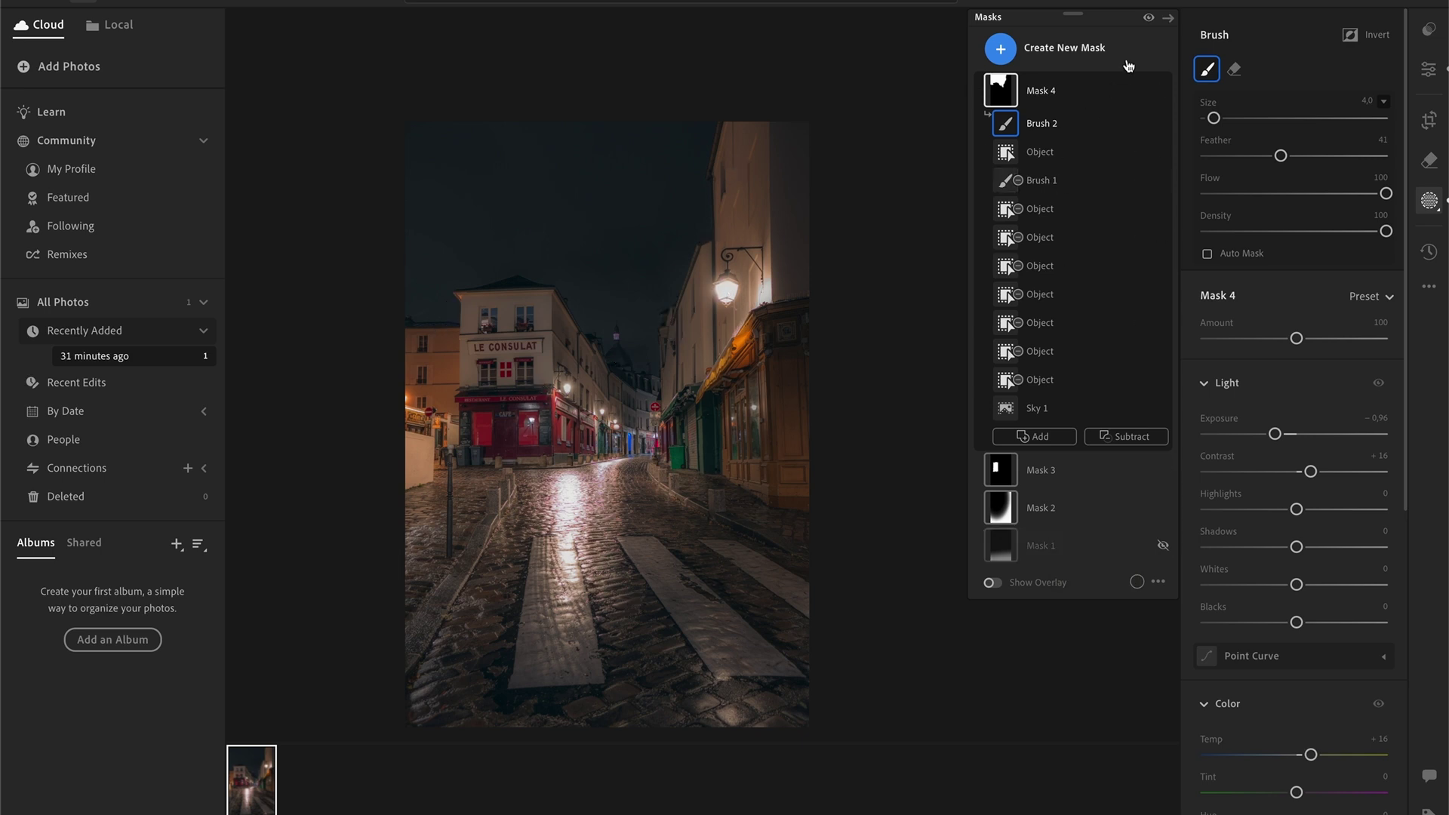
Create a luminance range mask from the bright street reflection at 91/98 to 100/100, with Exposure +0.40 and Temp +20.
{"action": "left_click", "coordinate": [1086, 51]}
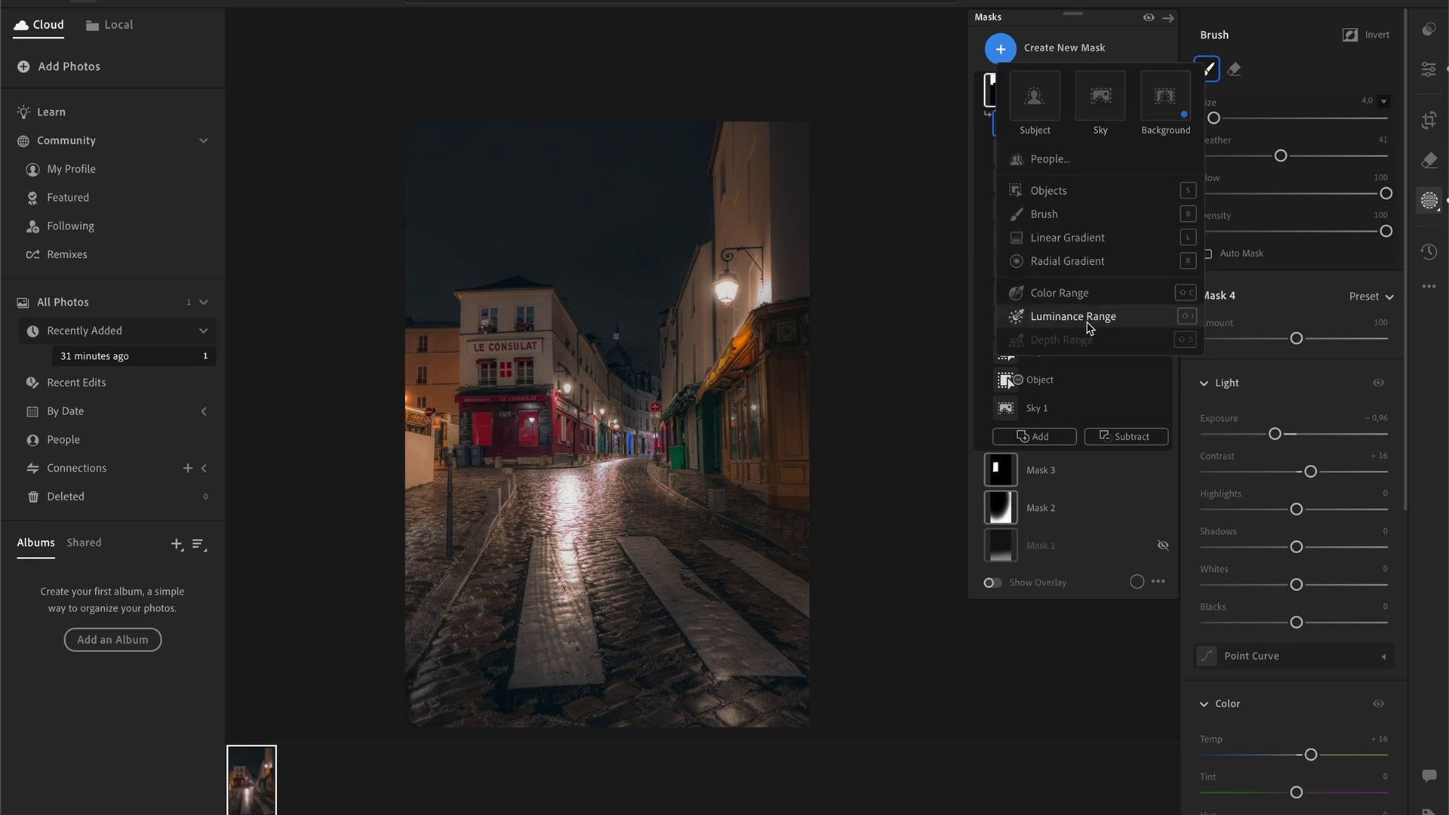
{"action": "mouse_move", "coordinate": [1089, 323]}
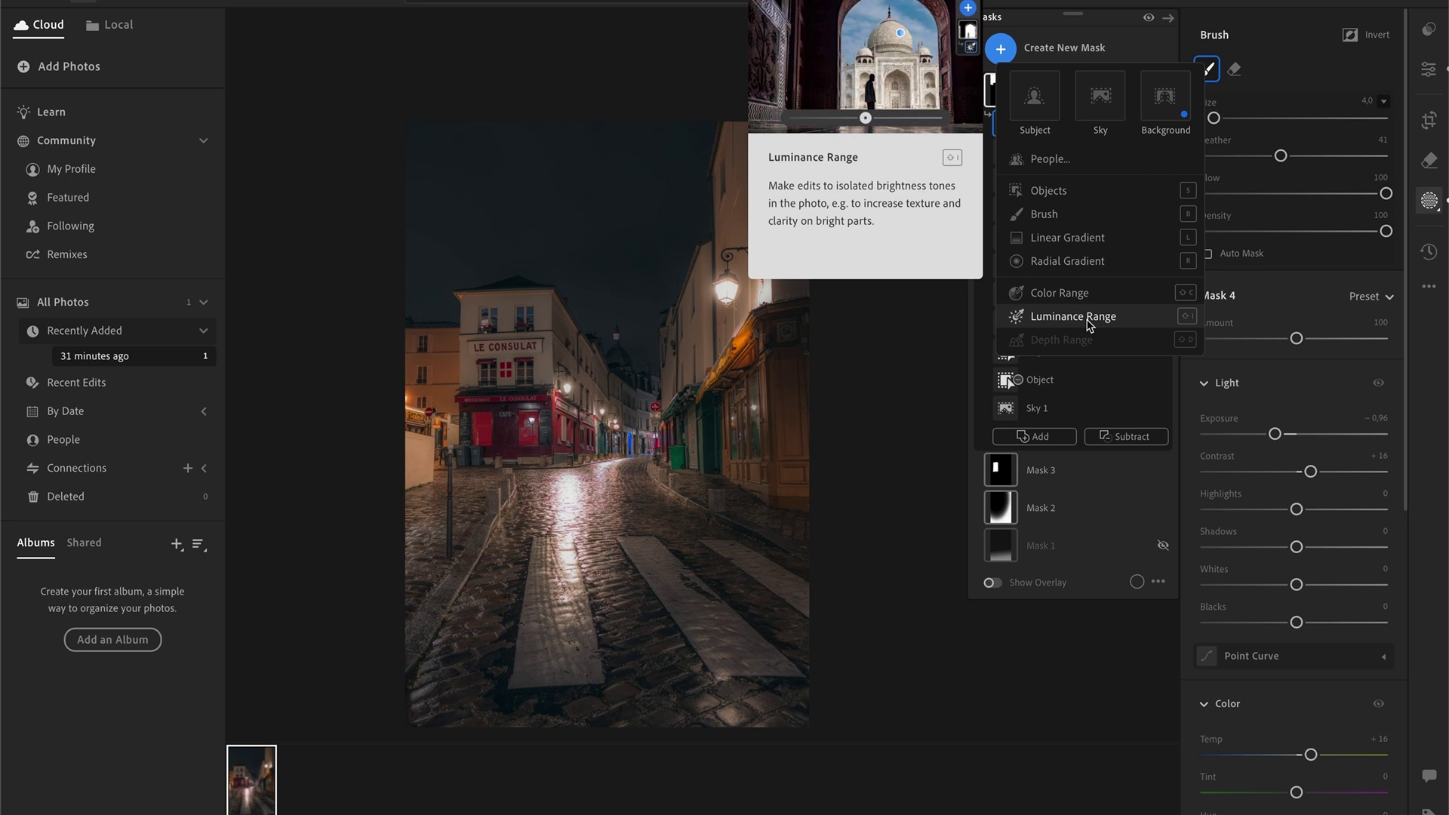
{"action": "left_click", "coordinate": [1088, 317]}
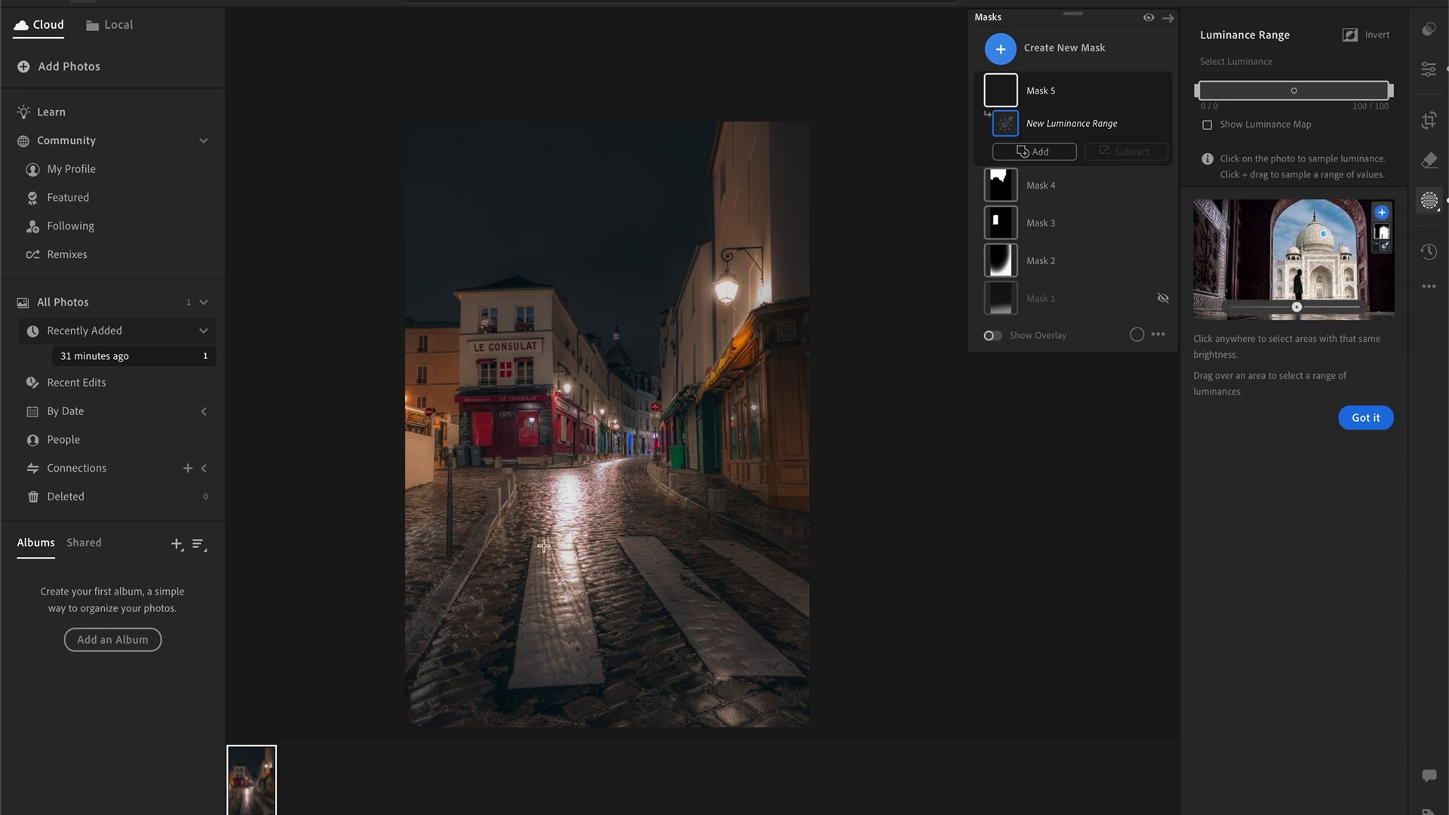
{"action": "left_click", "coordinate": [569, 490]}
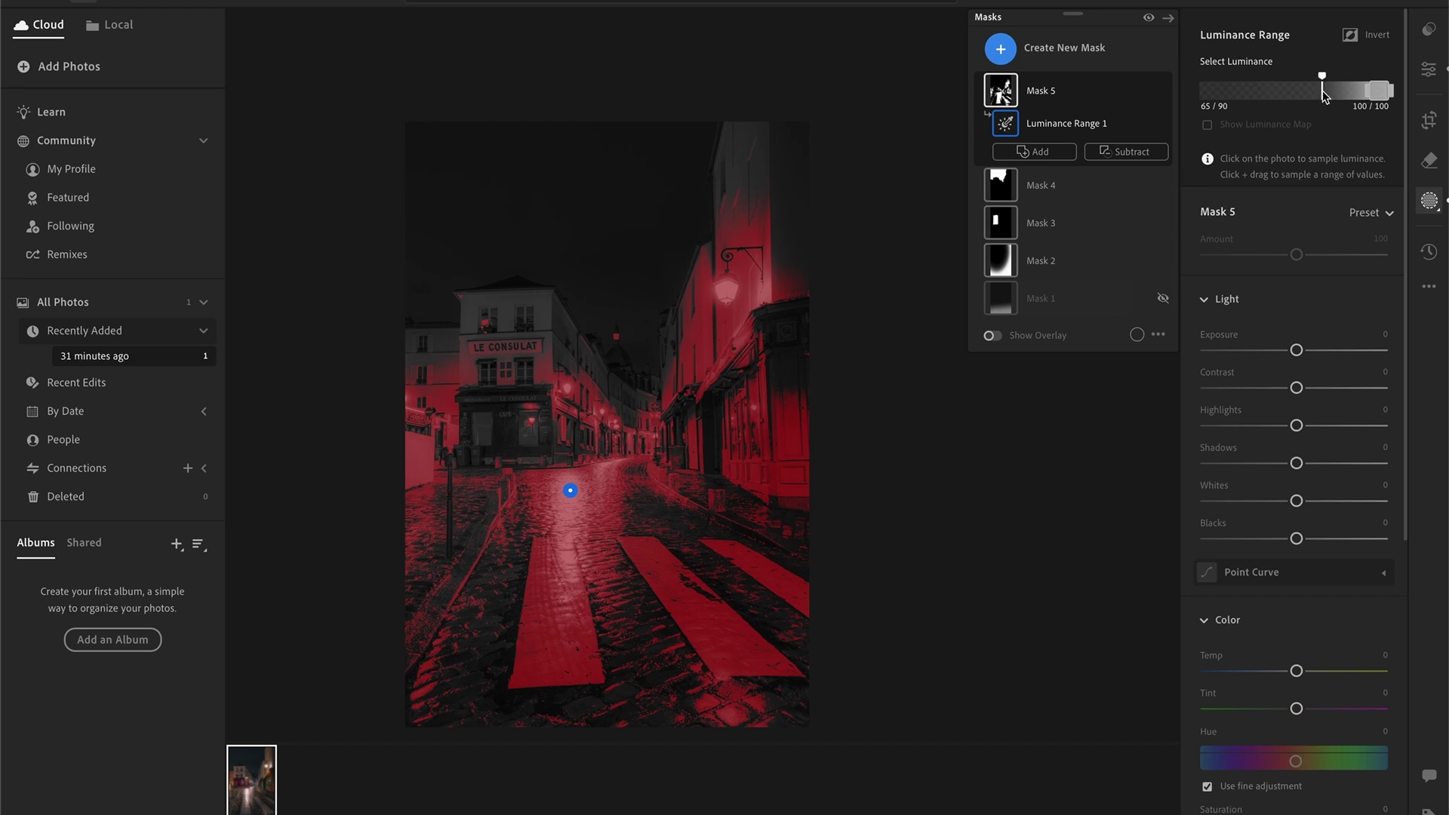
{"action": "mouse_move", "coordinate": [1322, 90]}
{"action": "left_mouse_down"}
{"action": "mouse_move", "coordinate": [1381, 92]}
{"action": "mouse_move", "coordinate": [1319, 102]}
{"action": "mouse_move", "coordinate": [1280, 75]}
{"action": "mouse_move", "coordinate": [1300, 68]}
{"action": "mouse_move", "coordinate": [1317, 95]}
{"action": "mouse_move", "coordinate": [1392, 86]}
{"action": "mouse_move", "coordinate": [1356, 72]}
{"action": "mouse_move", "coordinate": [1386, 62]}
{"action": "mouse_move", "coordinate": [1373, 68]}
{"action": "left_mouse_up"}
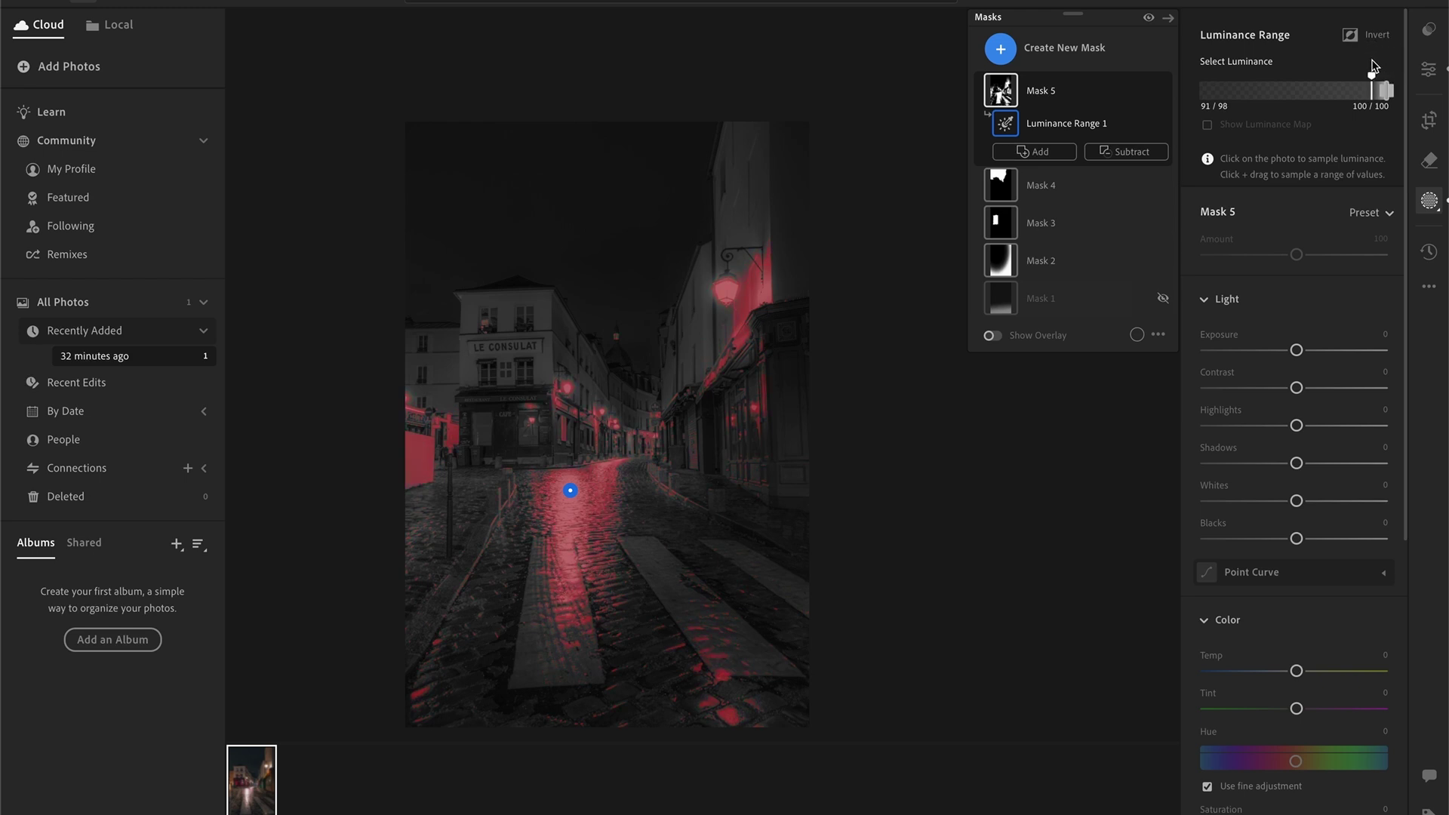
{"action": "mouse_move", "coordinate": [1302, 355]}
{"action": "left_mouse_down"}
{"action": "mouse_move", "coordinate": [1280, 352]}
{"action": "mouse_move", "coordinate": [1305, 349]}
{"action": "left_mouse_up"}
{"action": "left_click_drag", "start_coordinate": [1296, 671], "coordinate": [1315, 672]}
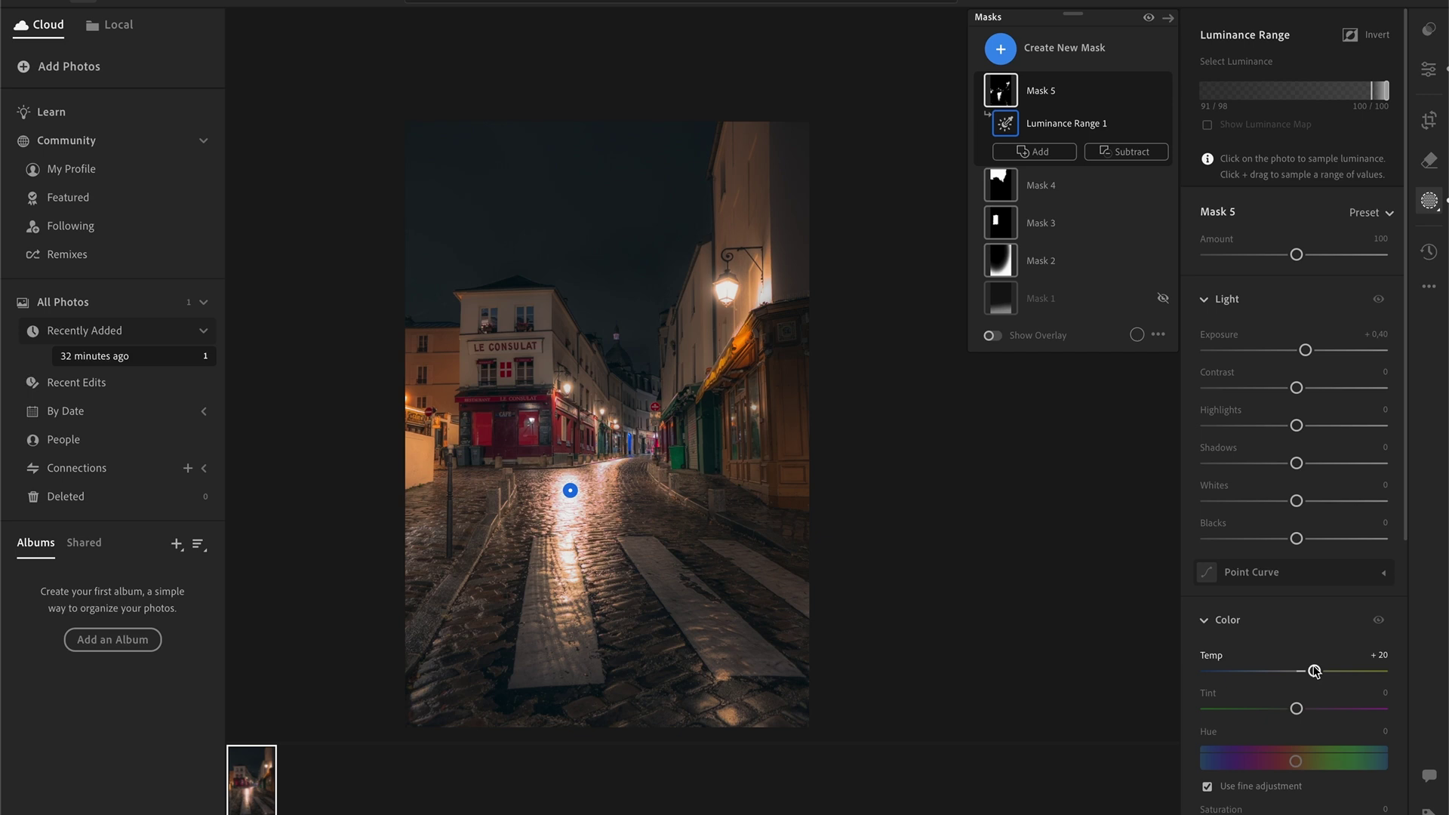
Delete the luminance range mask made for the bright highlights.
{"action": "mouse_move", "coordinate": [1152, 94]}
{"action": "left_click", "coordinate": [1143, 92]}
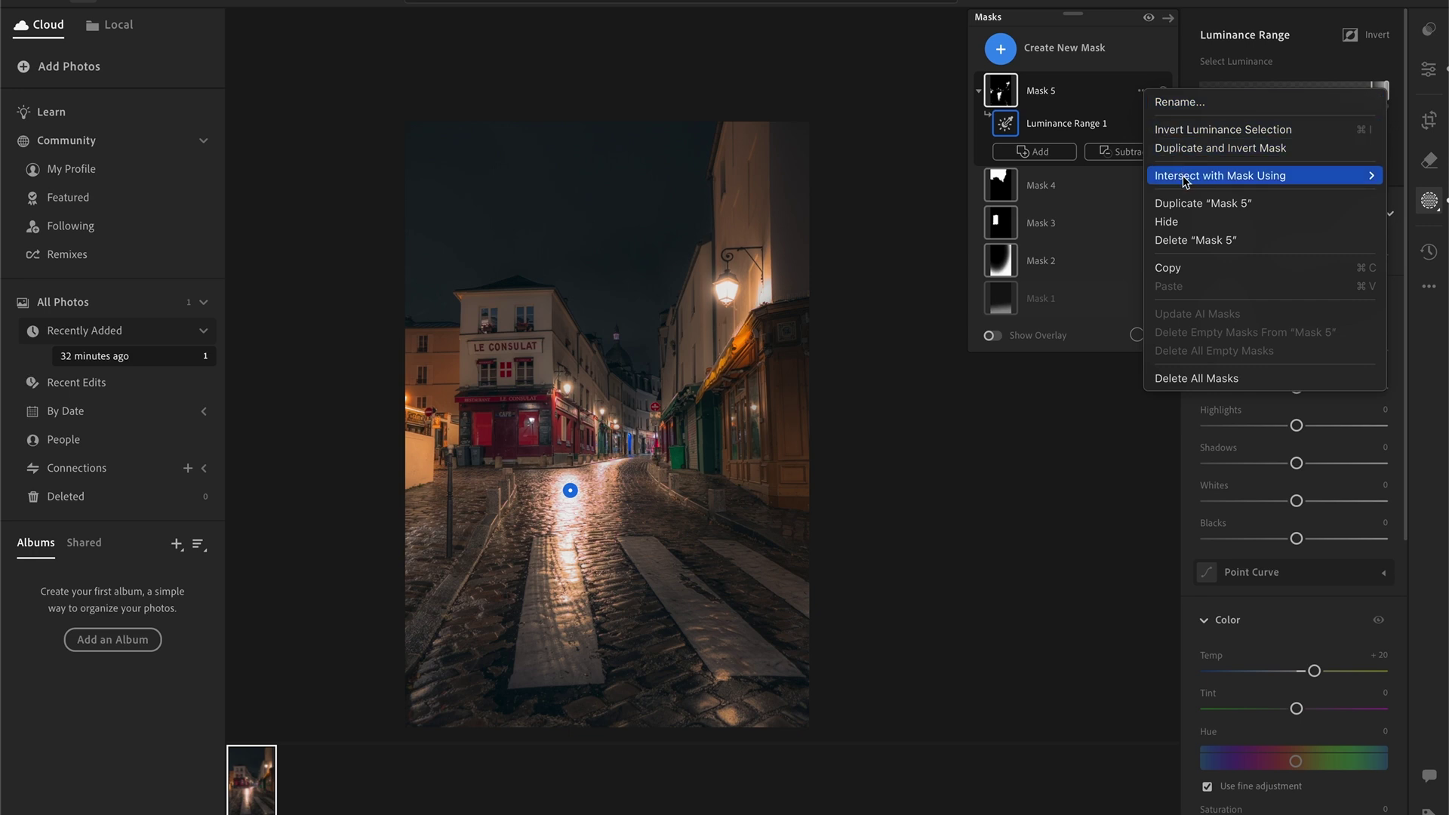
{"action": "left_click", "coordinate": [1182, 240]}
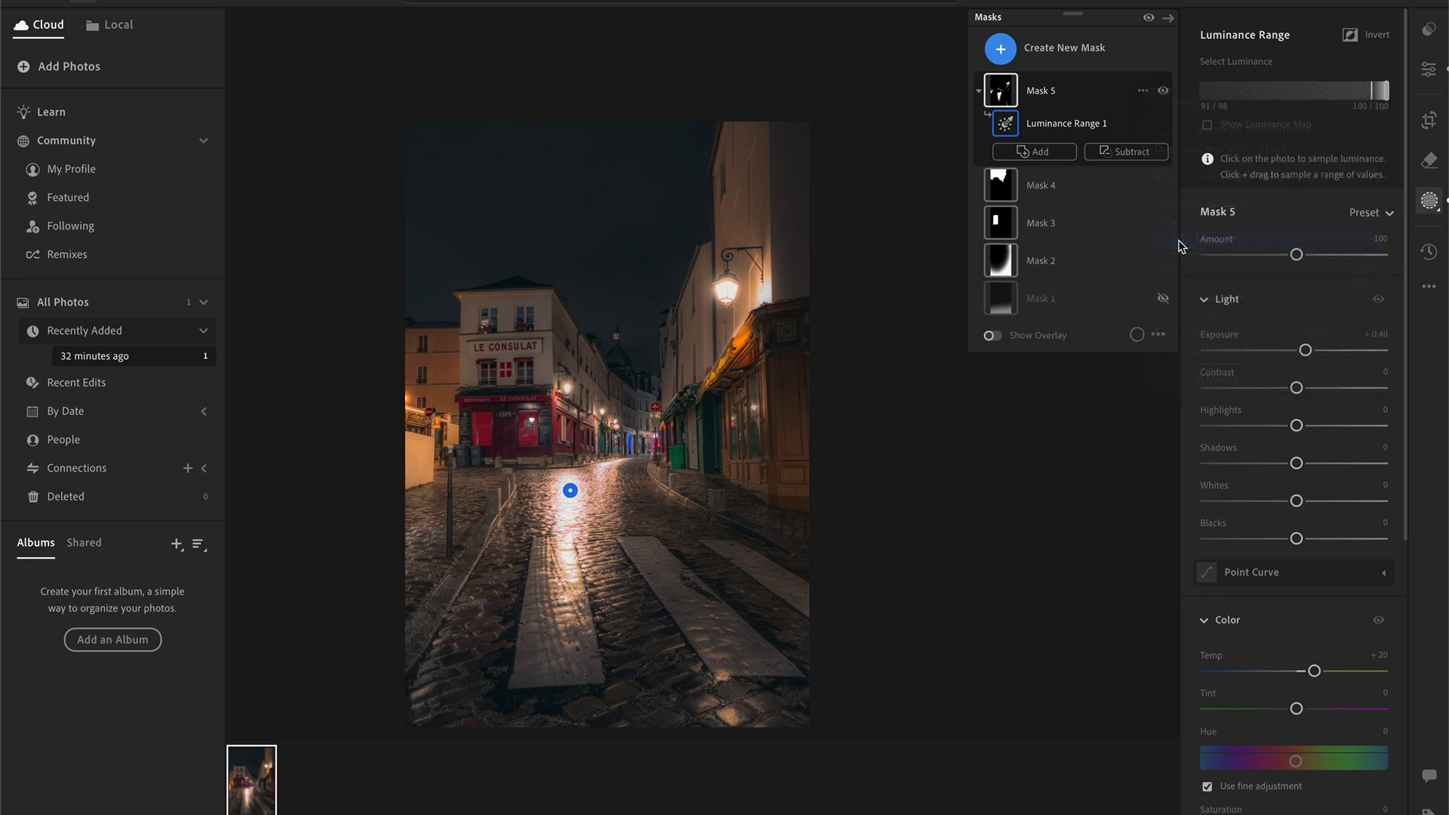
Create a luminance range mask from the dark cobblestones at 0/0 to 21/43 and subtract the sky from it.
{"action": "left_click", "coordinate": [1065, 53]}
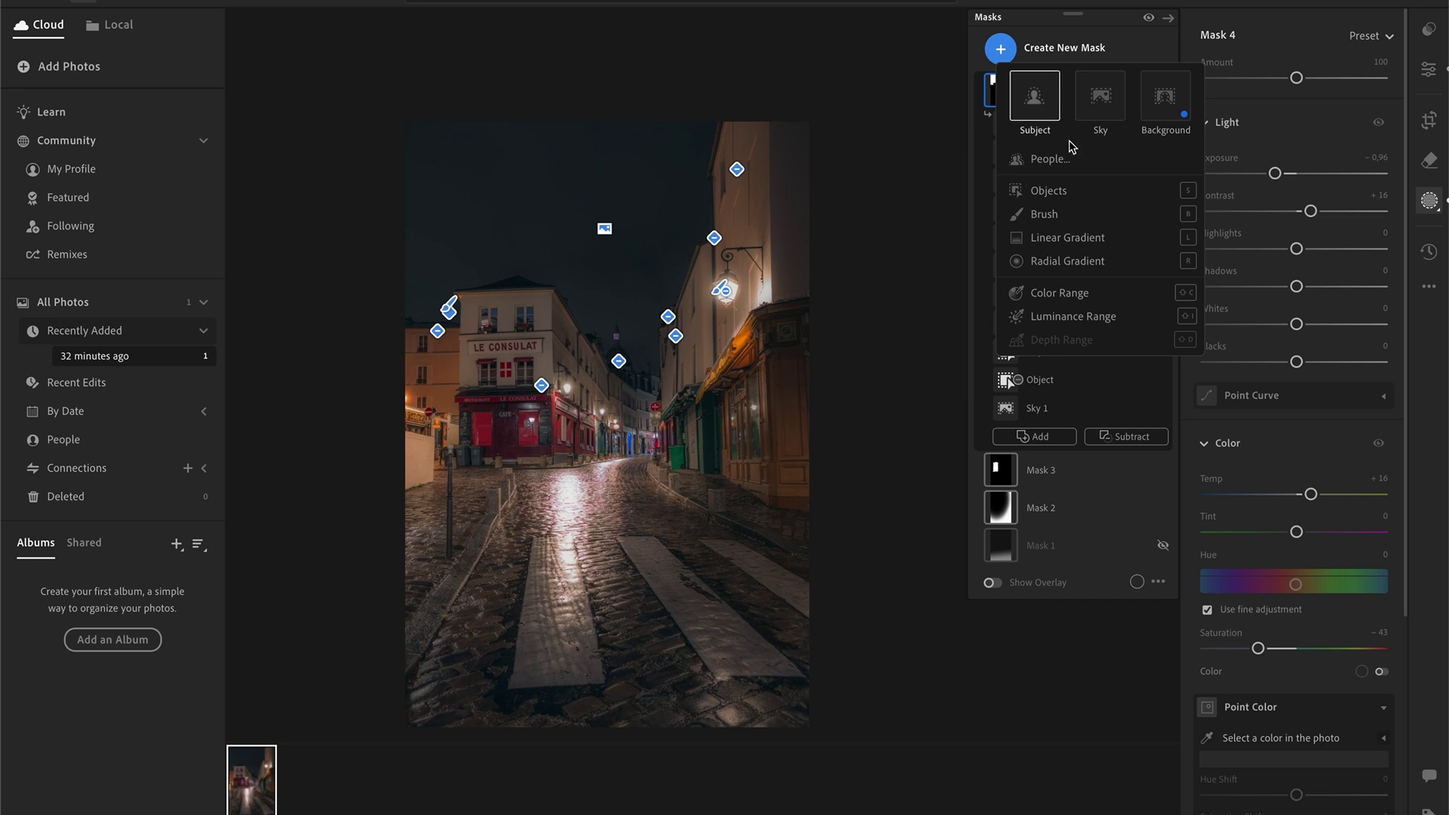
{"action": "mouse_move", "coordinate": [1080, 322]}
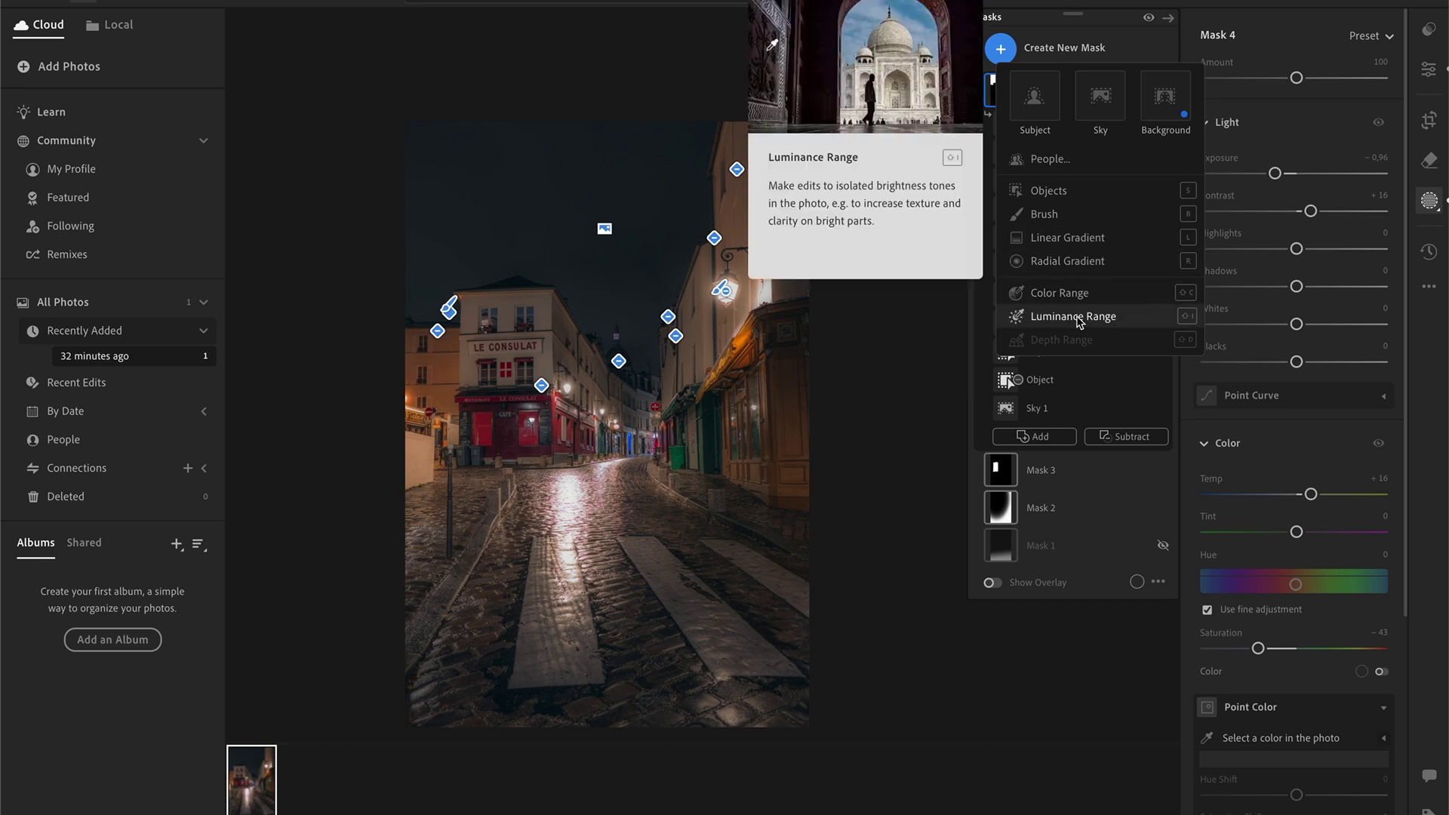
{"action": "left_click", "coordinate": [1079, 317]}
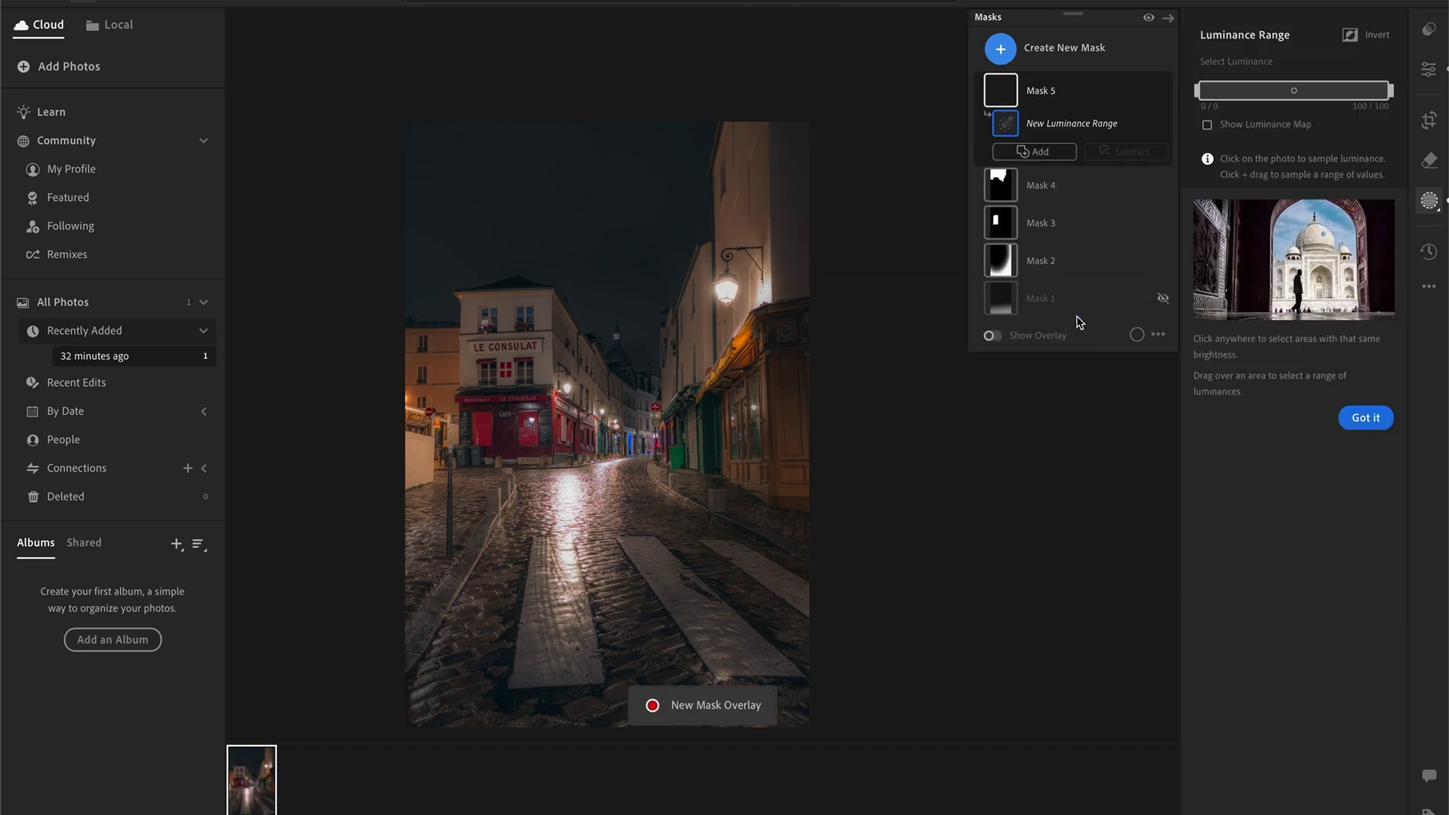
{"action": "left_click", "coordinate": [508, 657]}
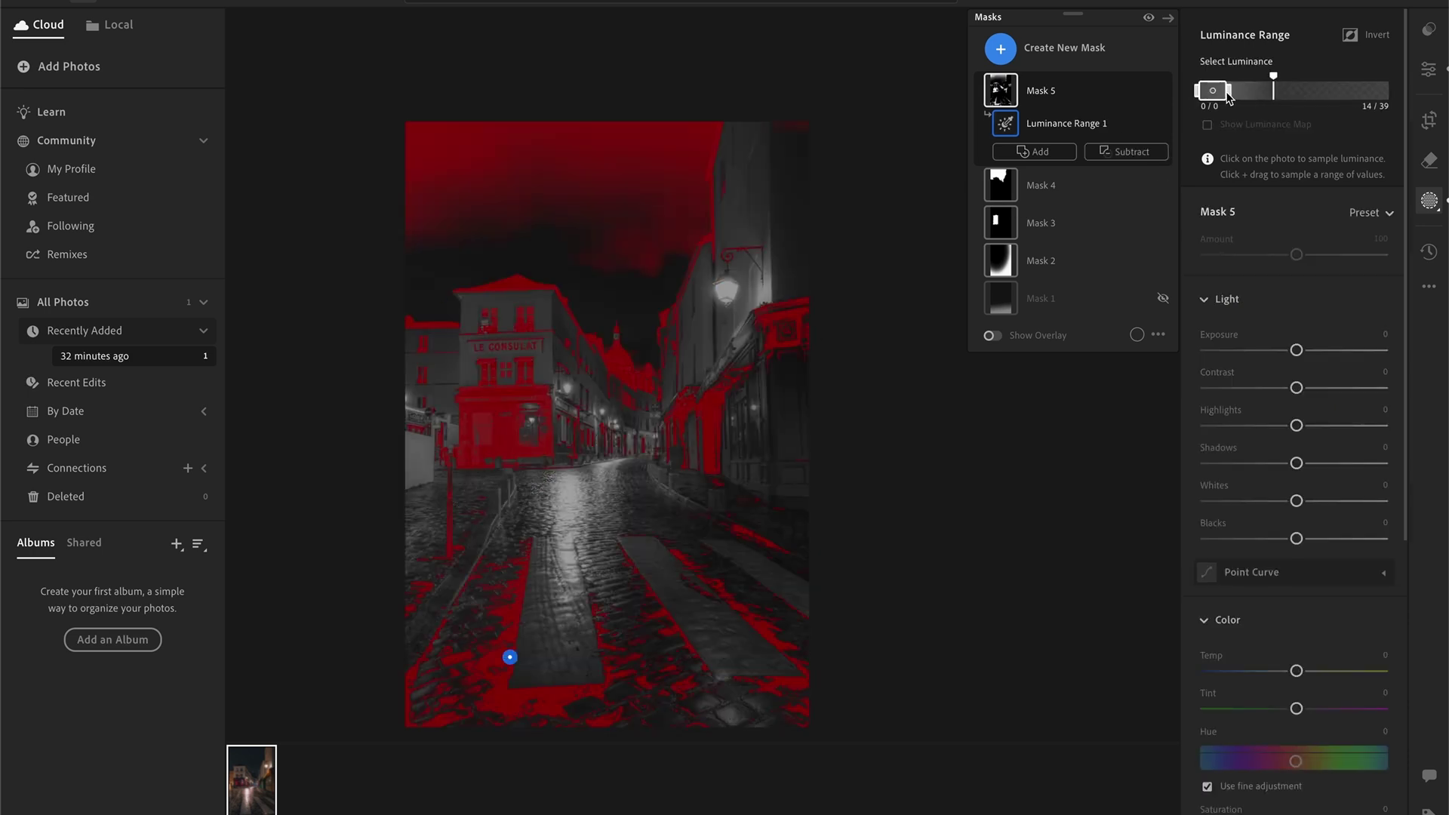
{"action": "mouse_move", "coordinate": [1227, 91]}
{"action": "left_mouse_down"}
{"action": "mouse_move", "coordinate": [1298, 89]}
{"action": "mouse_move", "coordinate": [1282, 91]}
{"action": "left_mouse_up"}
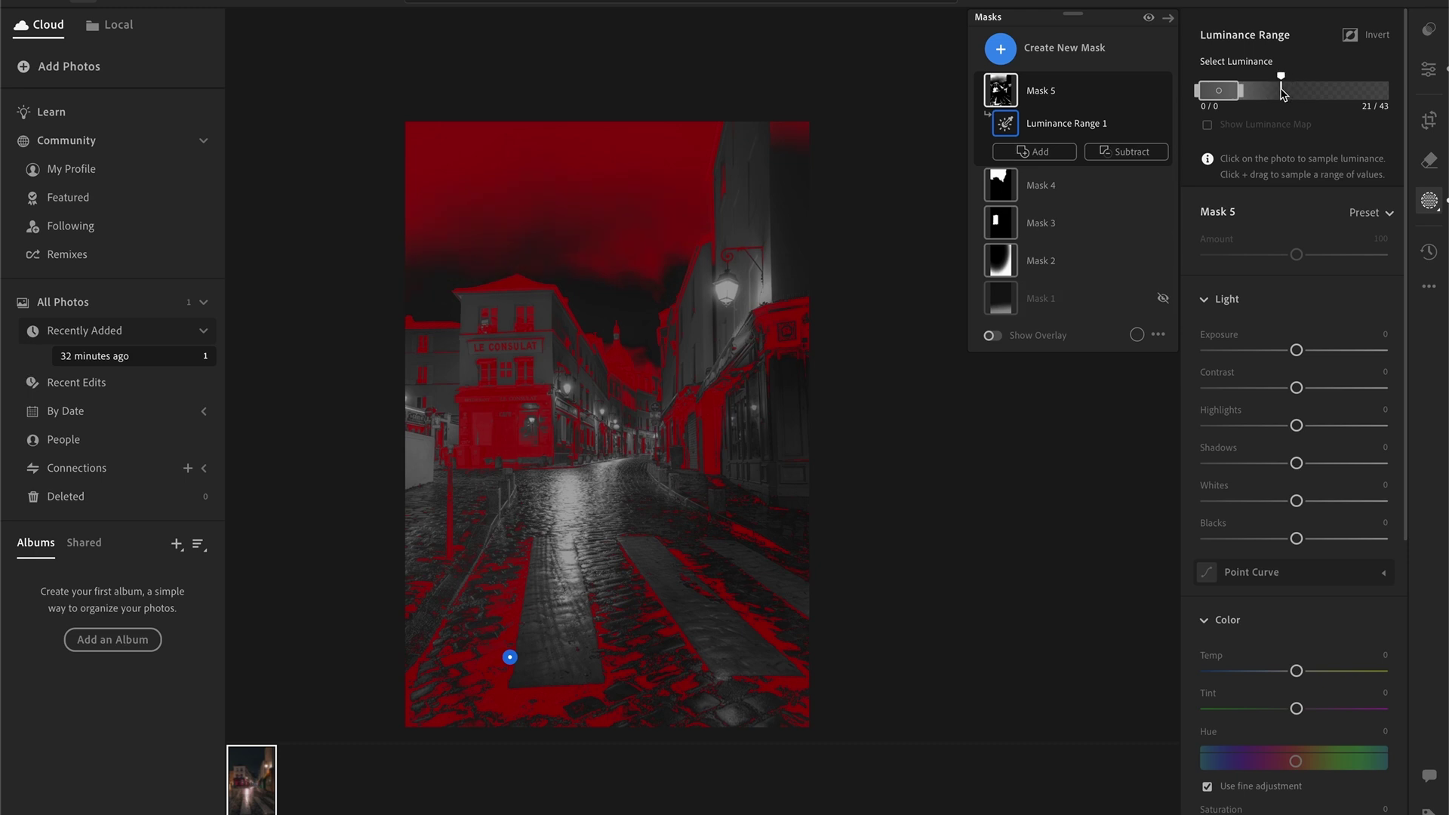
{"action": "left_click", "coordinate": [1132, 153]}
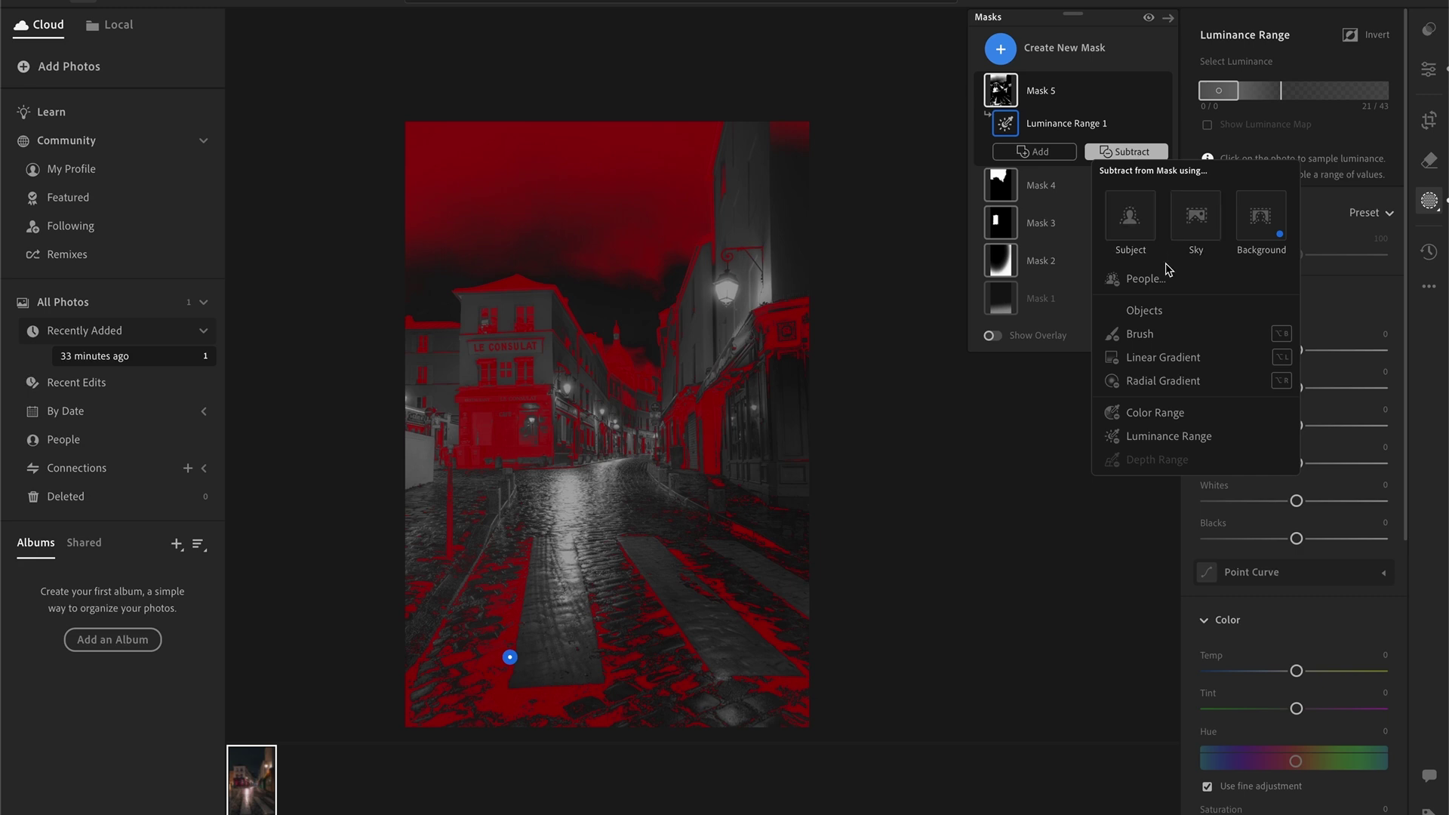
{"action": "left_click", "coordinate": [1196, 218]}
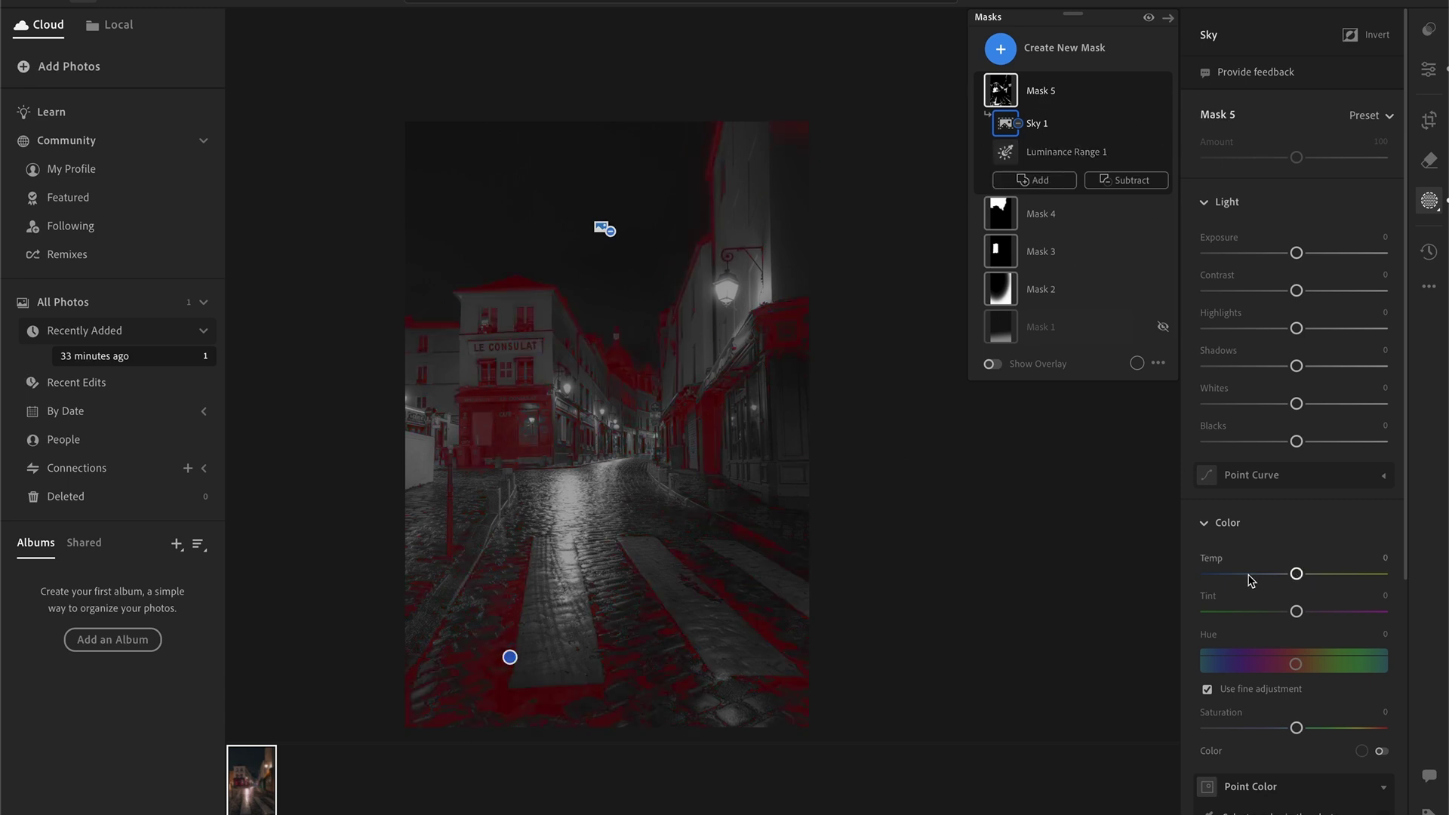
Set the shadows mask's Temp to −18 and Tint to +7, comparing the photo with the mask hidden and shown.
{"action": "mouse_move", "coordinate": [1297, 574]}
{"action": "left_mouse_down"}
{"action": "mouse_move", "coordinate": [1265, 574]}
{"action": "mouse_move", "coordinate": [1280, 574]}
{"action": "left_mouse_up"}
{"action": "left_click_drag", "start_coordinate": [1404, 455], "coordinate": [1388, 798]}
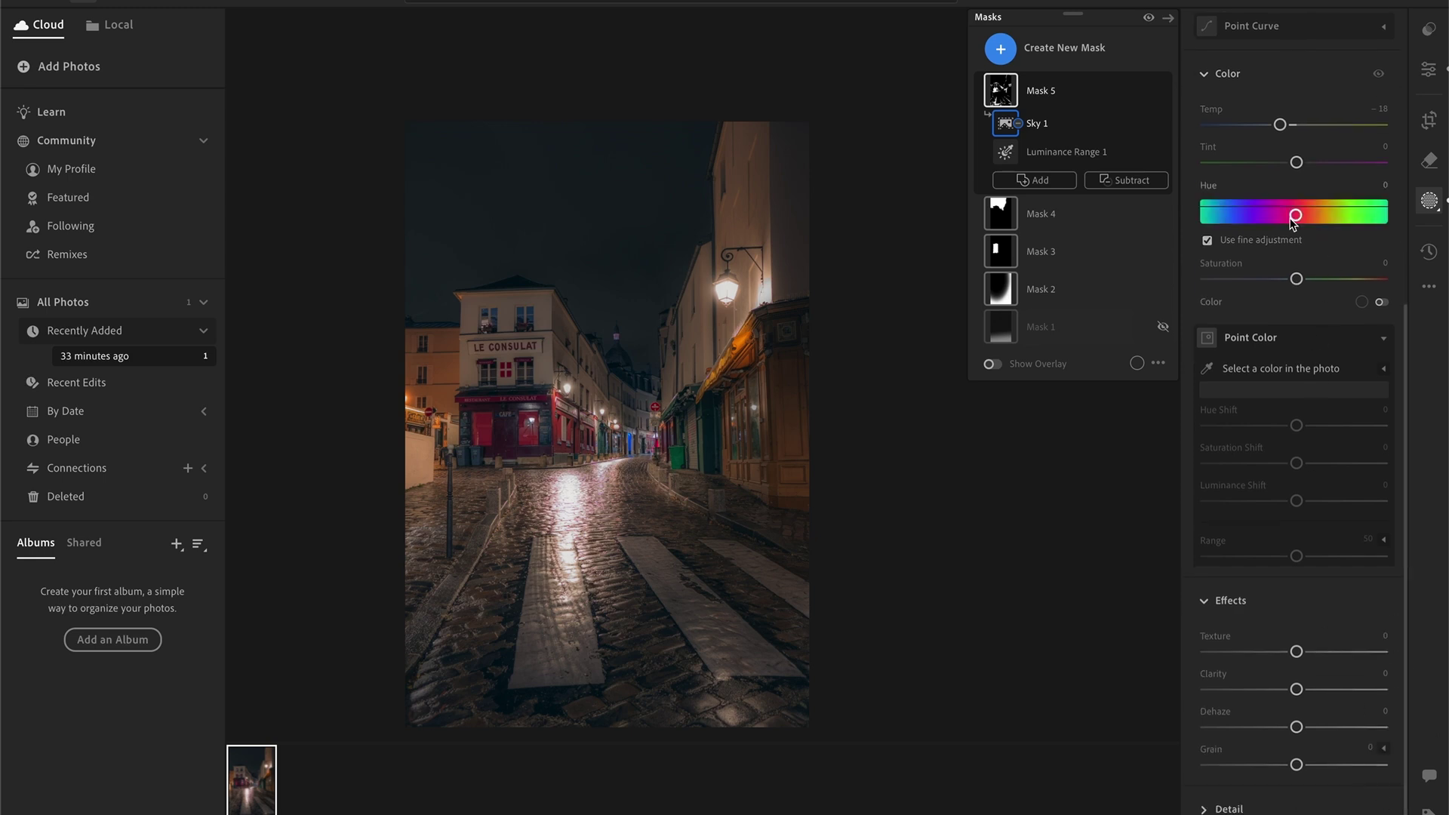
{"action": "left_click_drag", "start_coordinate": [1297, 162], "coordinate": [1303, 163]}
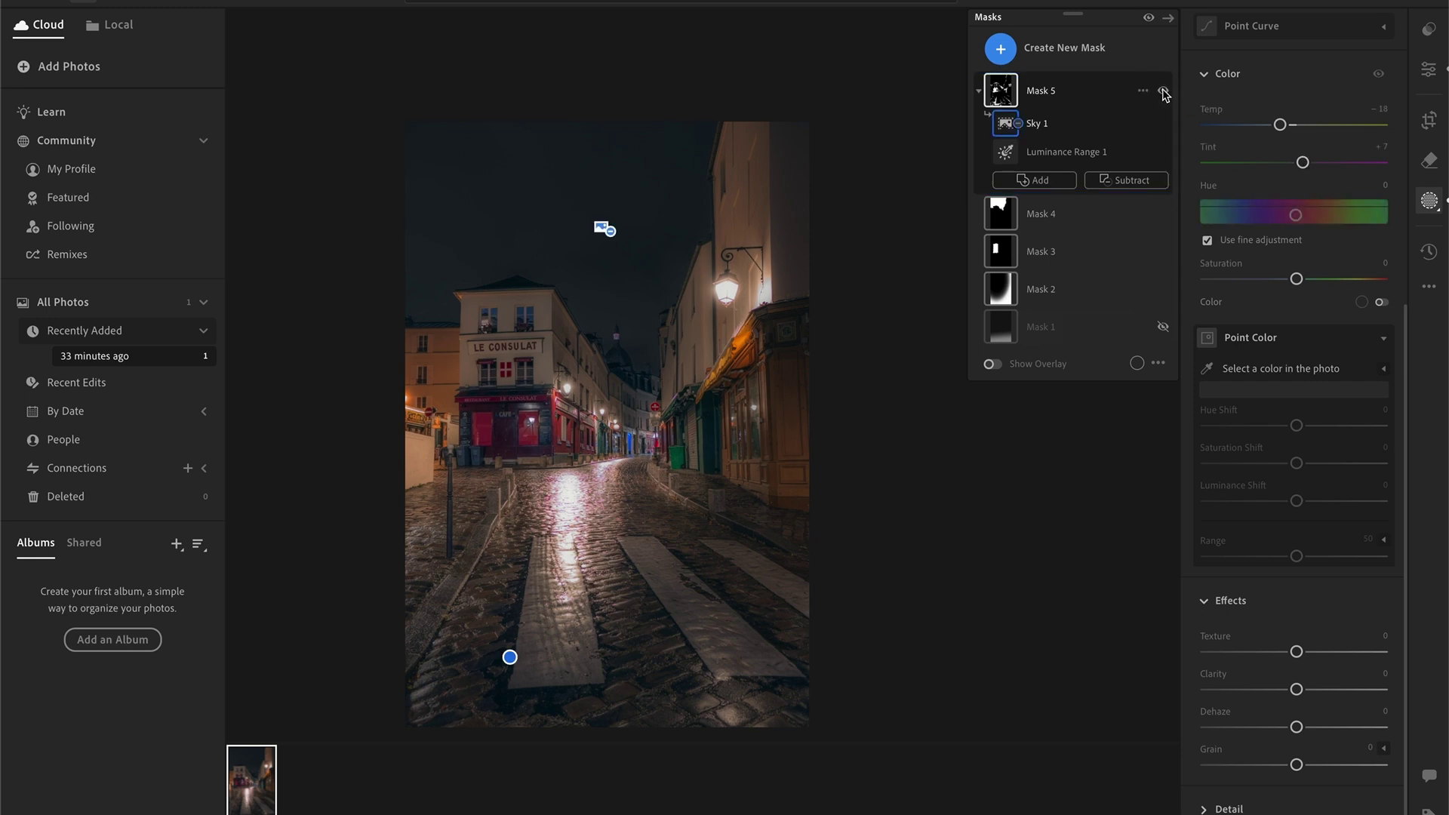
{"action": "left_click", "coordinate": [1163, 91]}
{"action": "left_click", "coordinate": [1163, 91]}
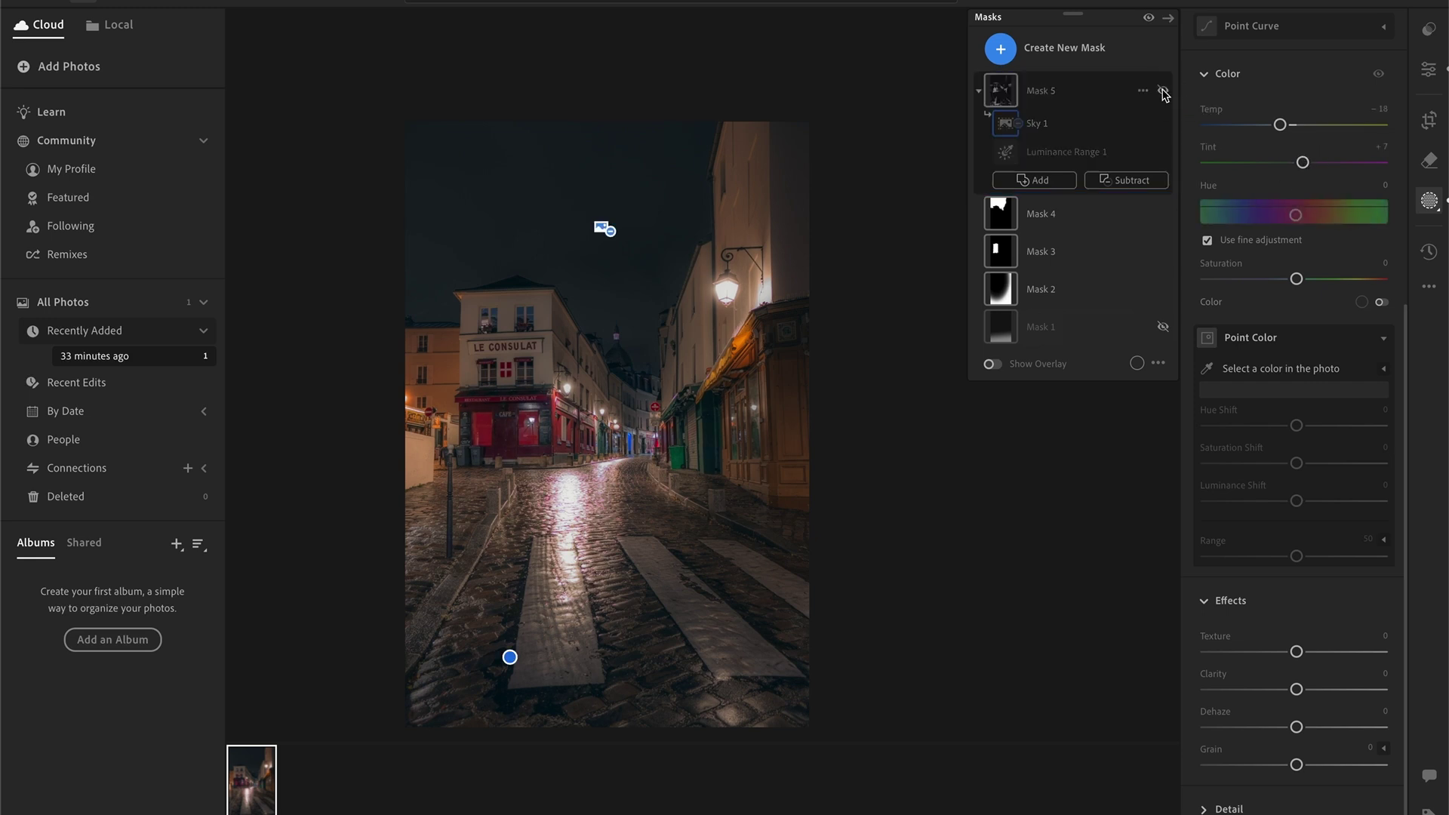
{"action": "left_click", "coordinate": [1163, 92]}
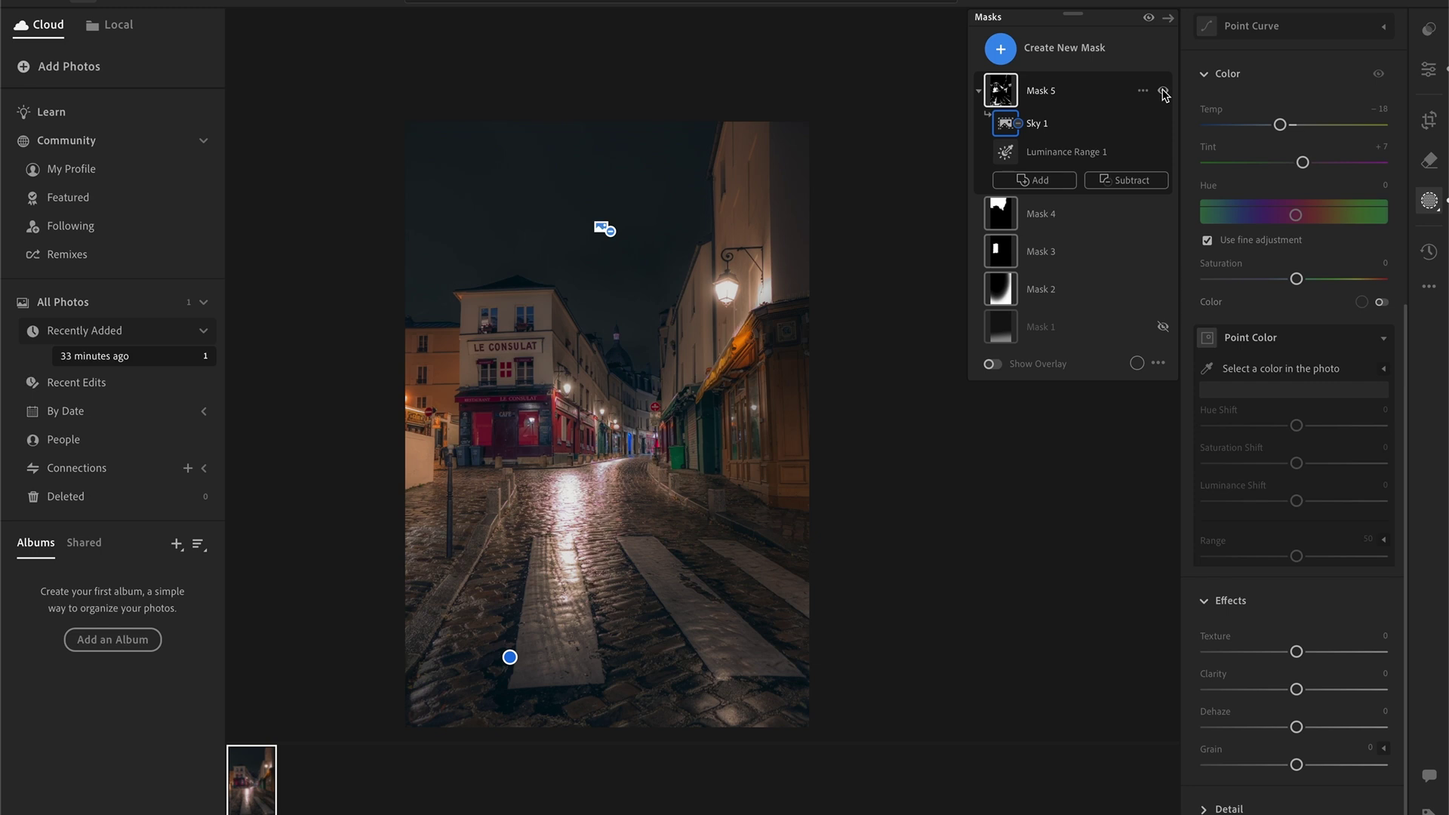
Subtract the red café front of Le Consulat from the shadows mask using an object selection, checking it with the overlay.
{"action": "left_click", "coordinate": [1127, 181]}
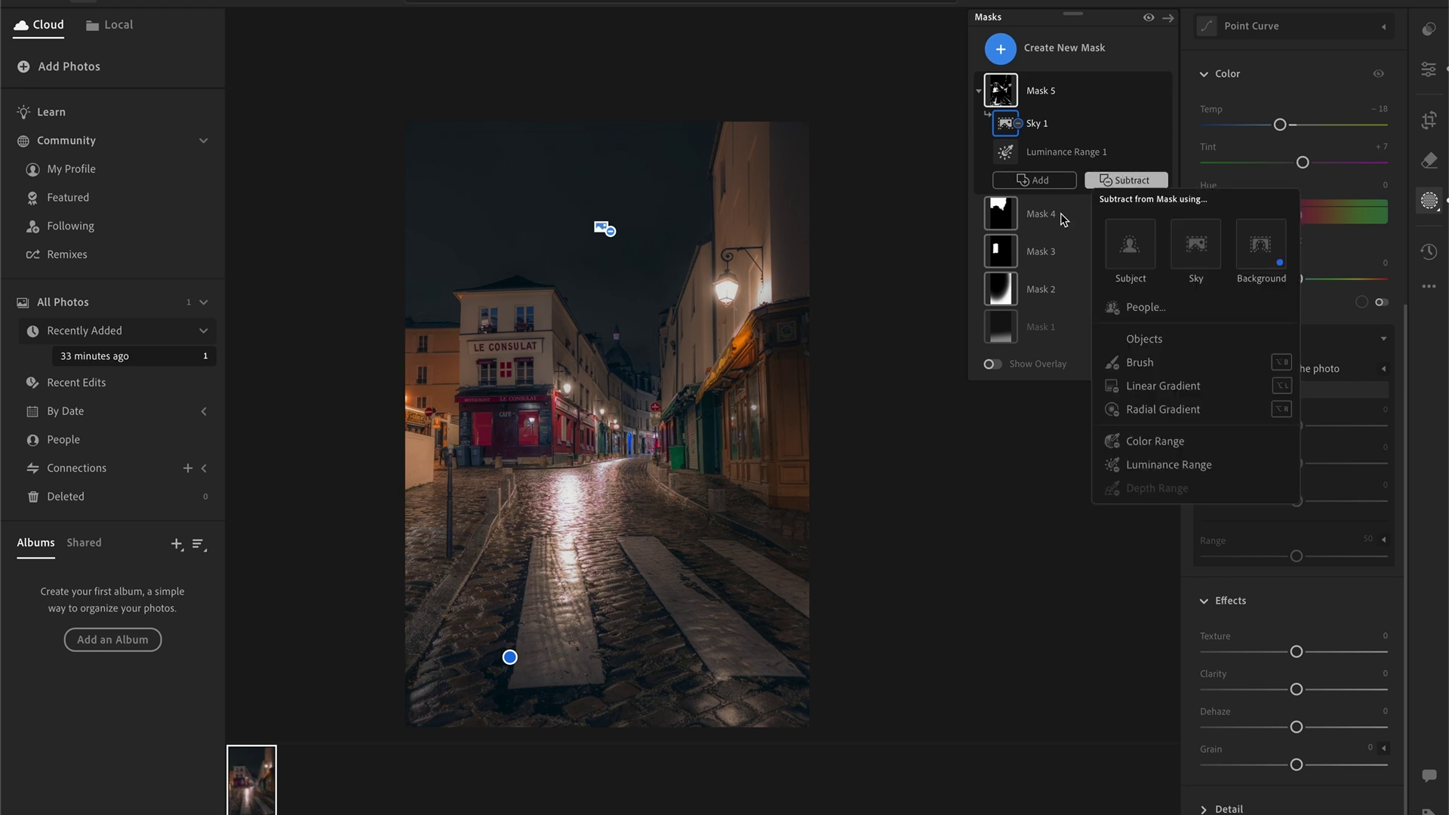
{"action": "left_click", "coordinate": [1063, 219]}
{"action": "left_click", "coordinate": [1128, 180]}
{"action": "left_click", "coordinate": [1144, 339]}
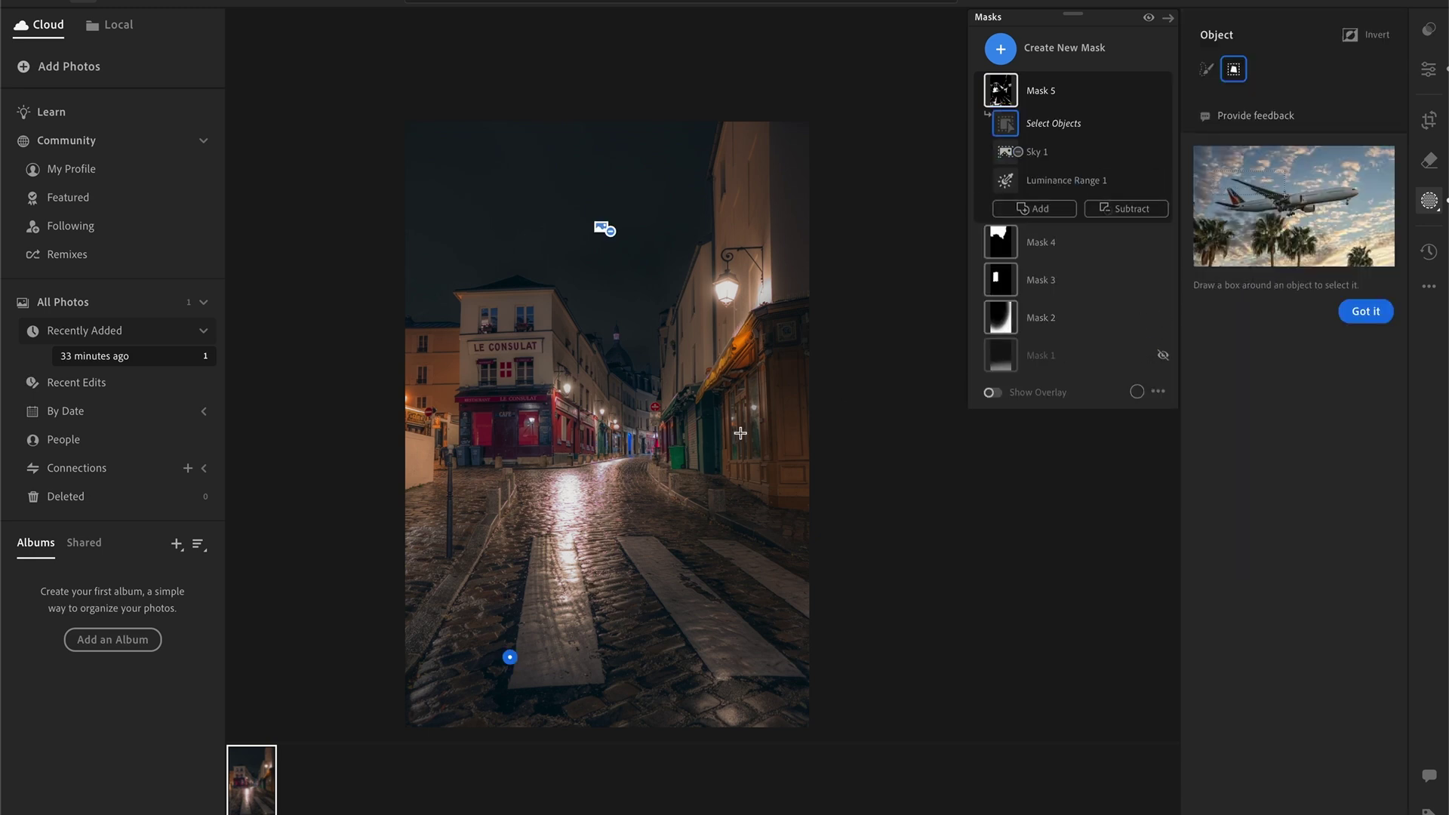
{"action": "left_click", "coordinate": [992, 393]}
{"action": "left_click_drag", "start_coordinate": [574, 482], "coordinate": [448, 381]}
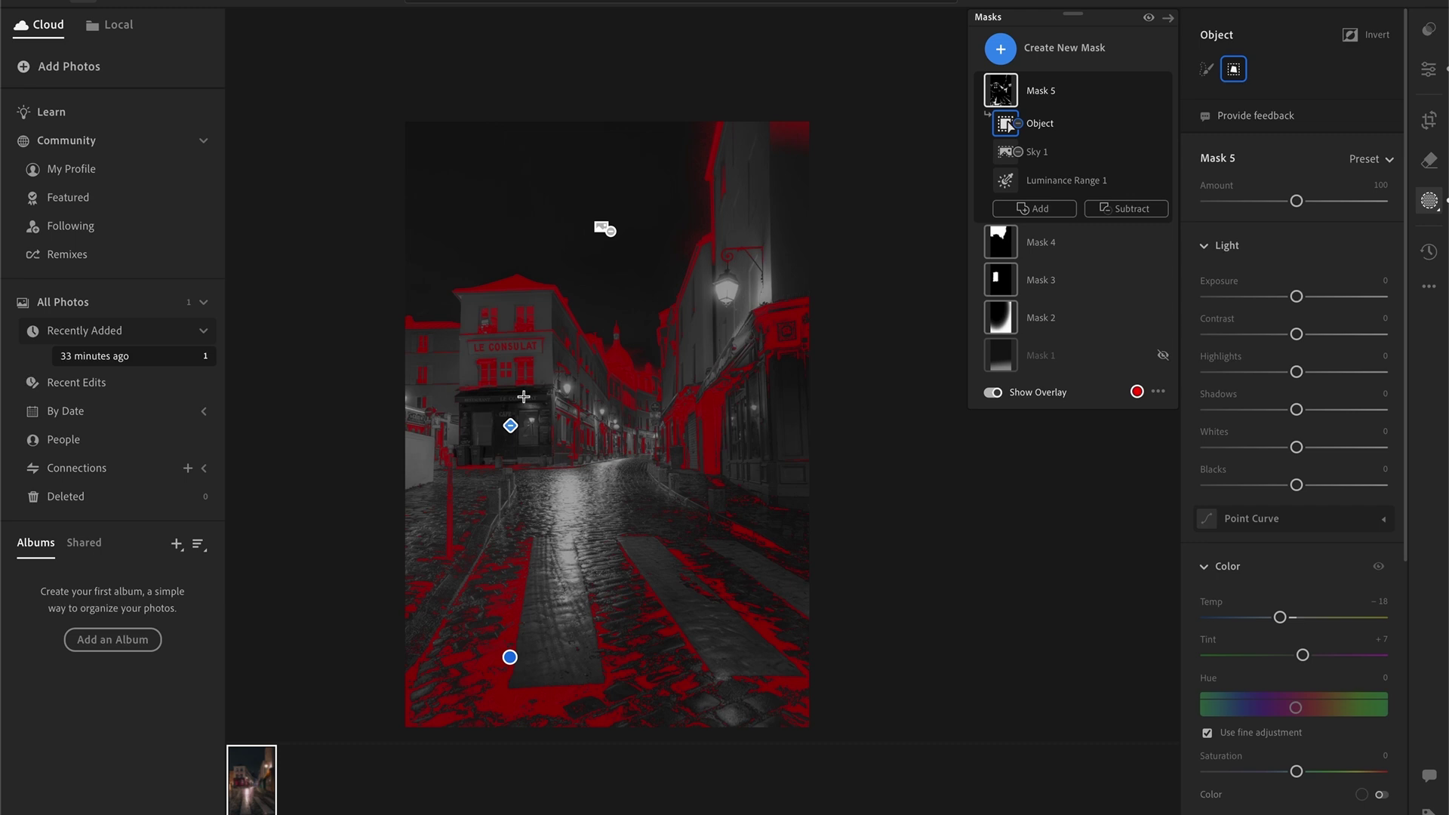
{"action": "left_click", "coordinate": [994, 392]}
Compare the photo with the shadows mask hidden and shown.
{"action": "left_click", "coordinate": [1163, 90]}
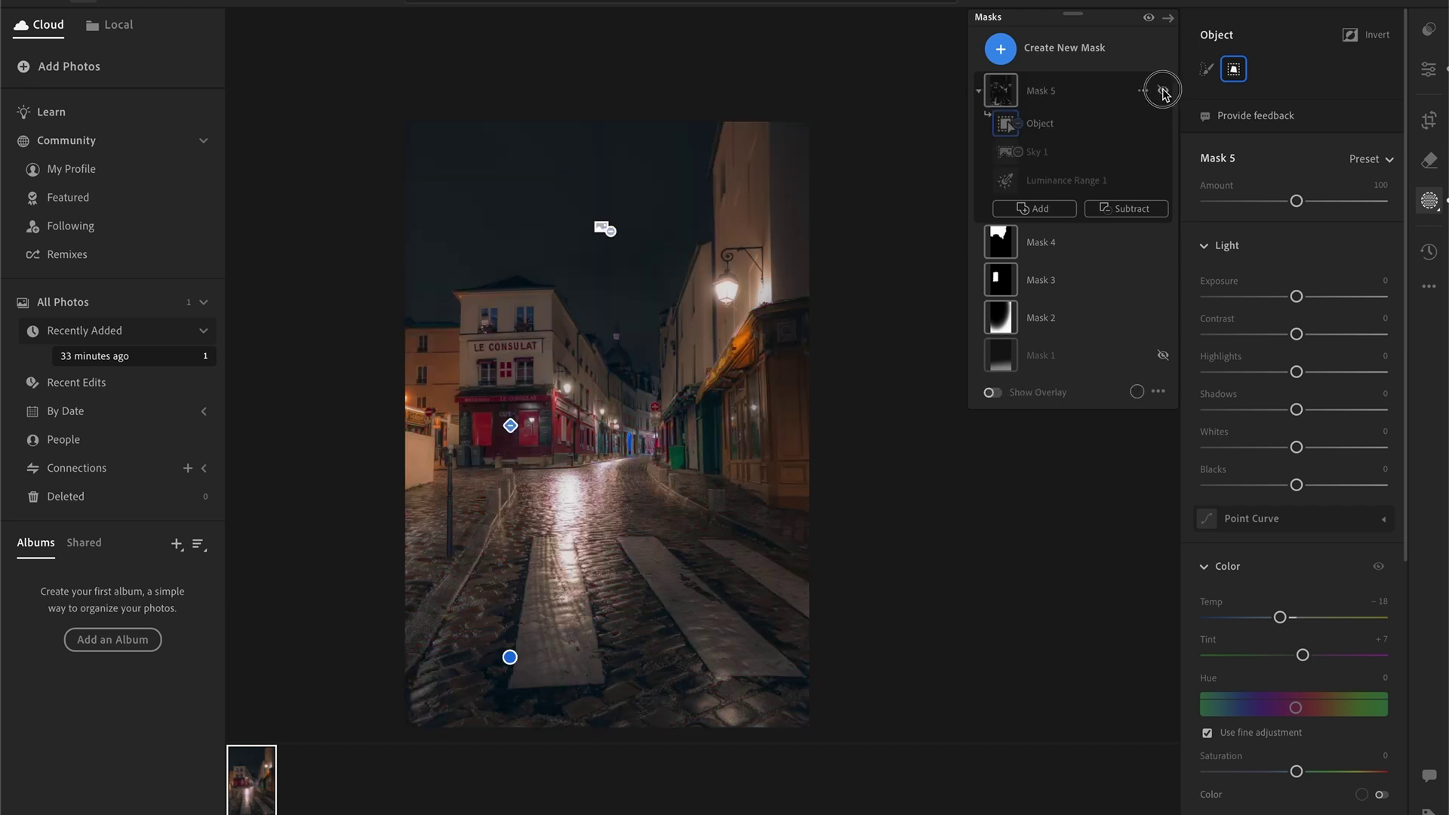
{"action": "left_click", "coordinate": [1163, 90]}
{"action": "left_click", "coordinate": [1163, 91]}
{"action": "left_click", "coordinate": [1163, 91]}
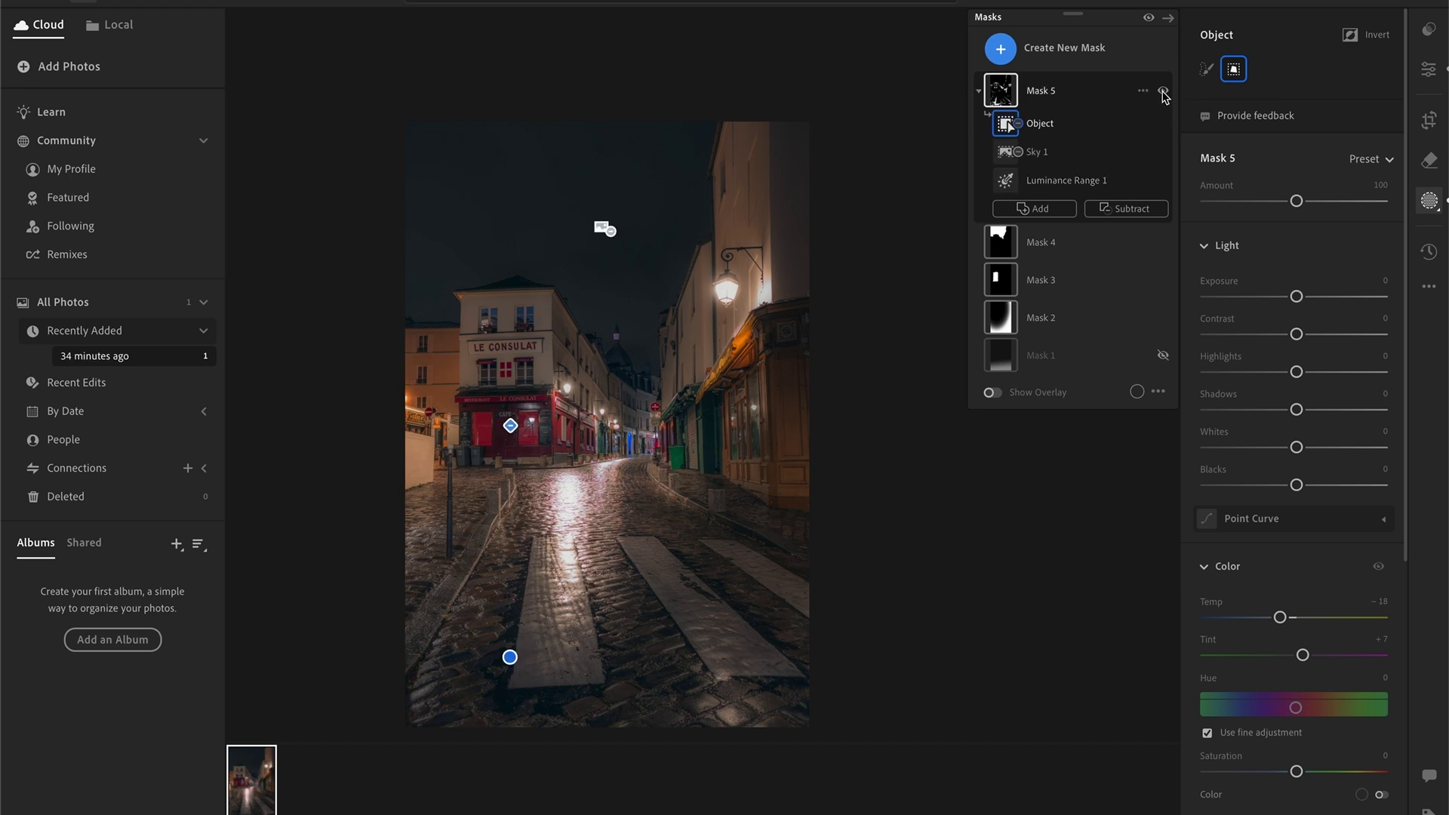
{"action": "left_click", "coordinate": [1163, 91]}
{"action": "left_click", "coordinate": [1163, 92]}
{"action": "left_click", "coordinate": [1163, 91]}
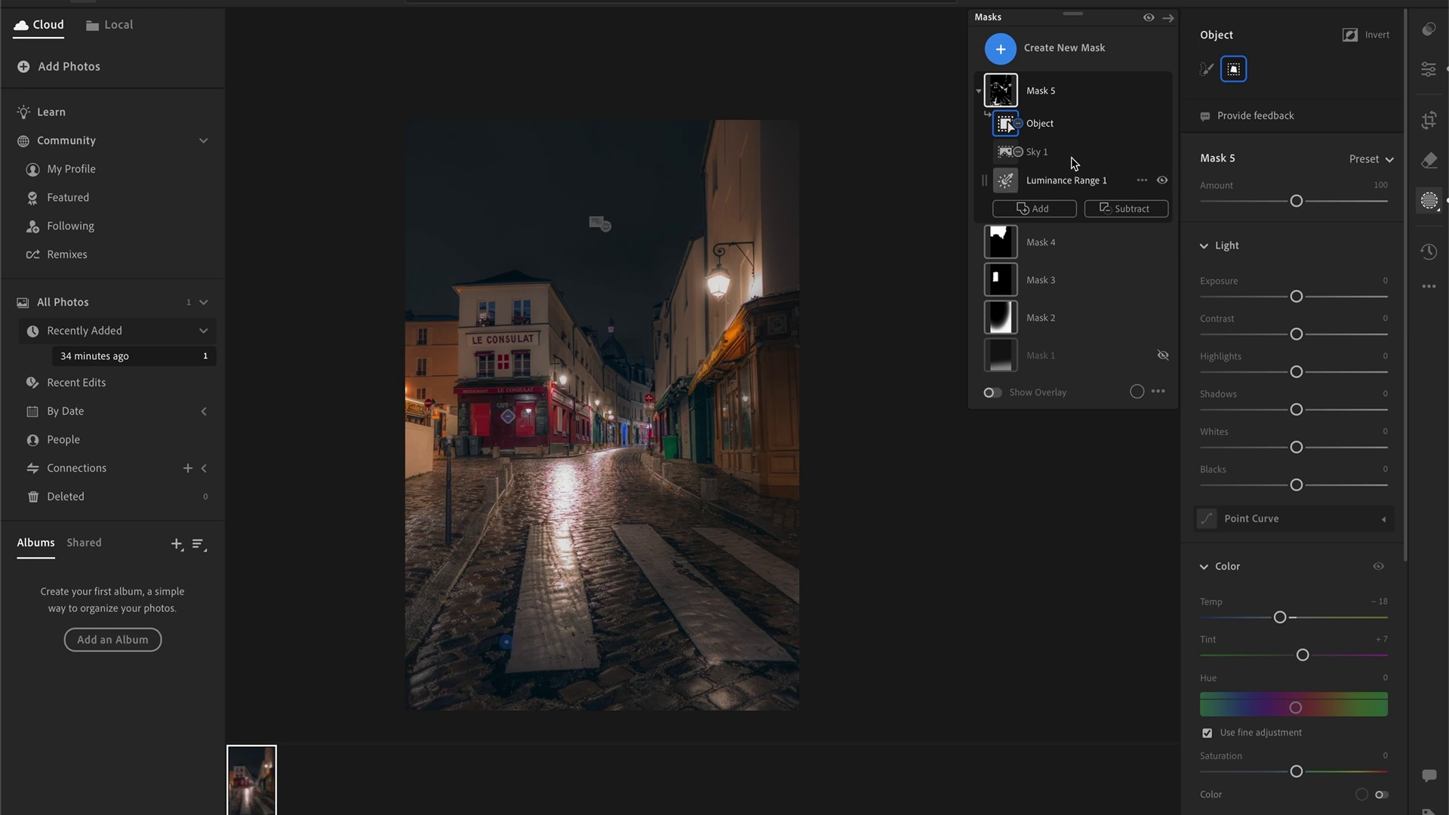
Create a color range mask sampled from the orange wooden shopfront opposite Le Consulat, with Refine at 8.
{"action": "left_click", "coordinate": [1096, 53]}
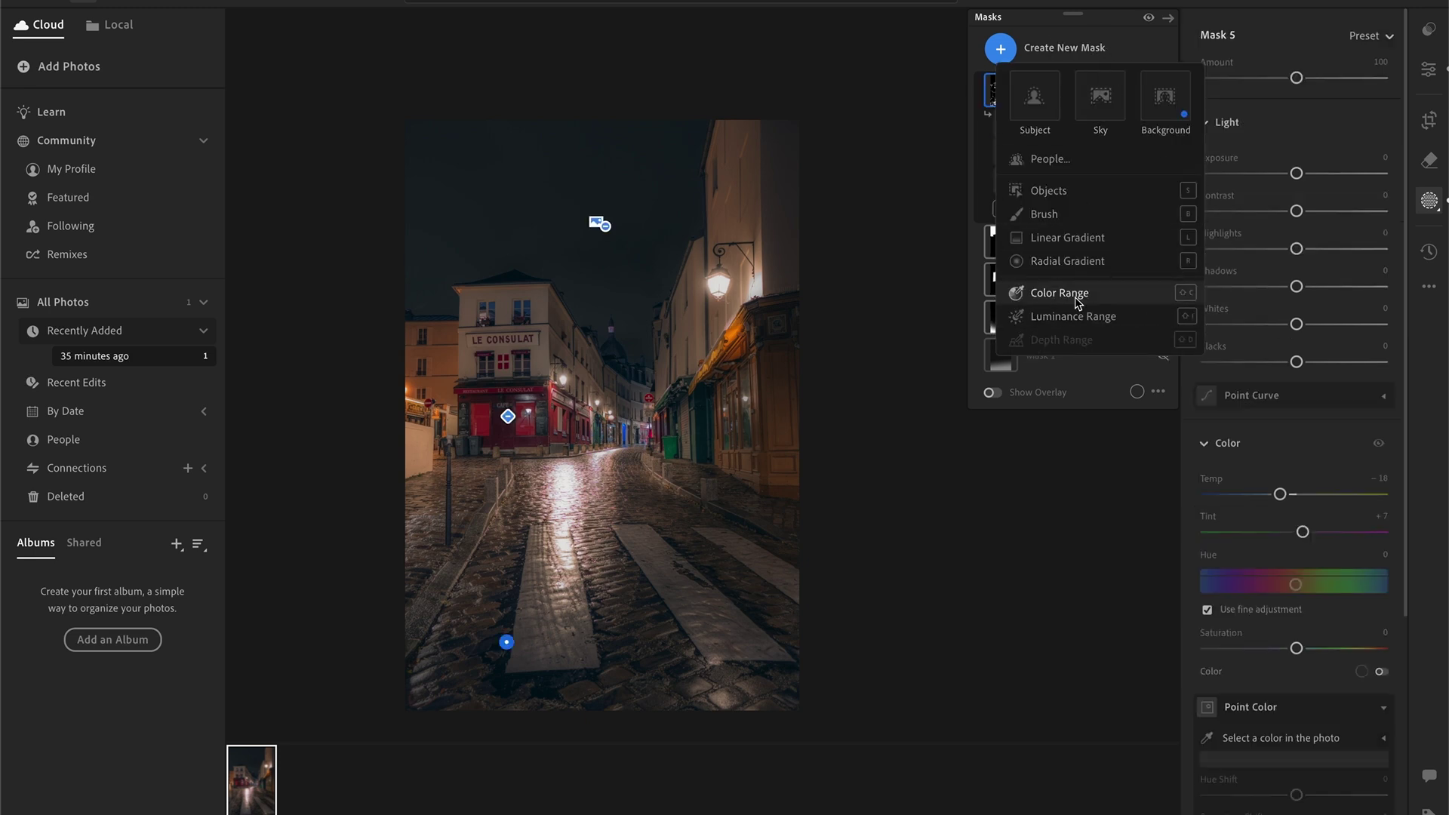
{"action": "left_click", "coordinate": [1078, 297]}
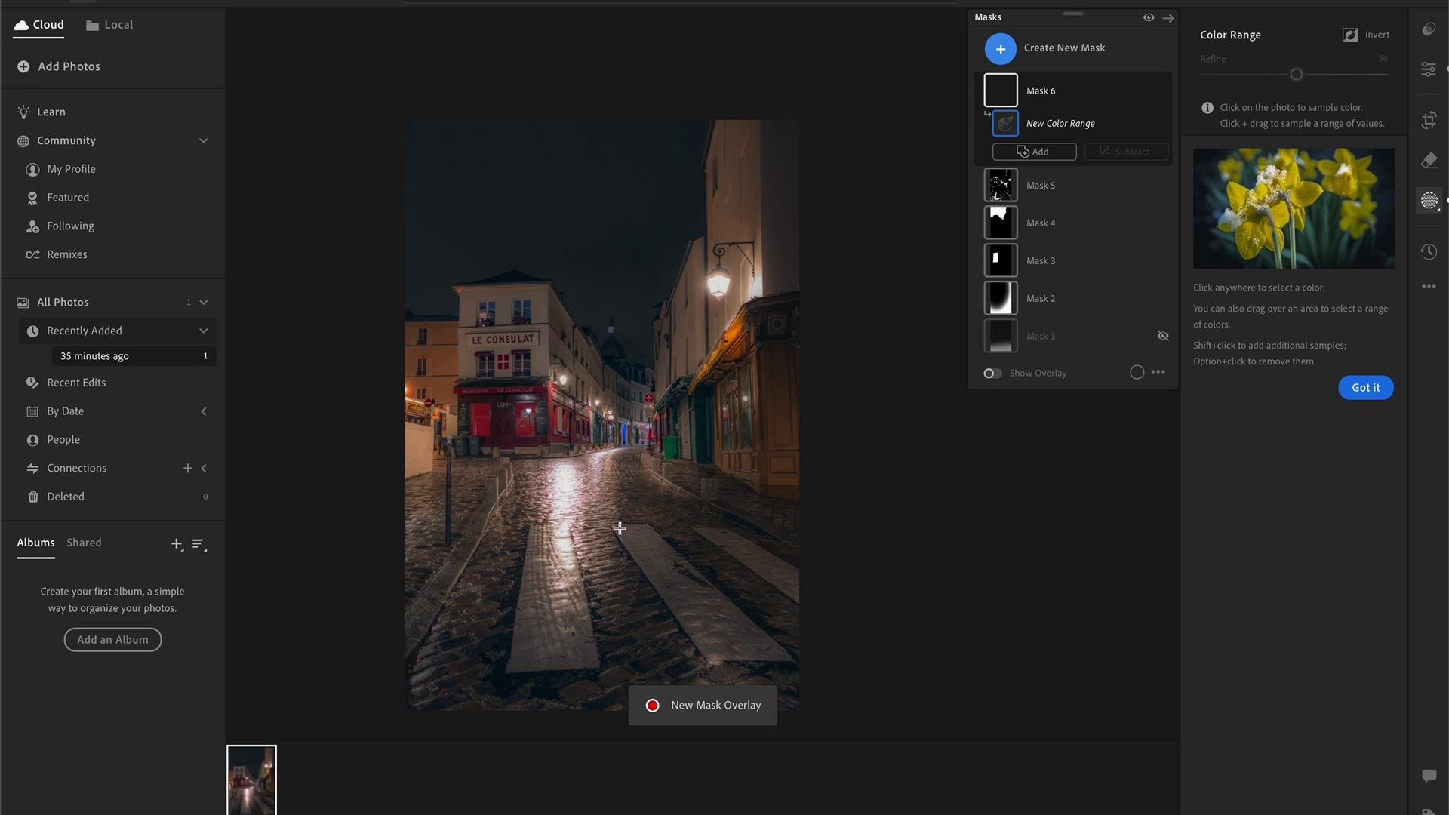
{"action": "scroll", "coordinate": [617, 533], "scroll_direction": "up", "scroll_amount": 5}
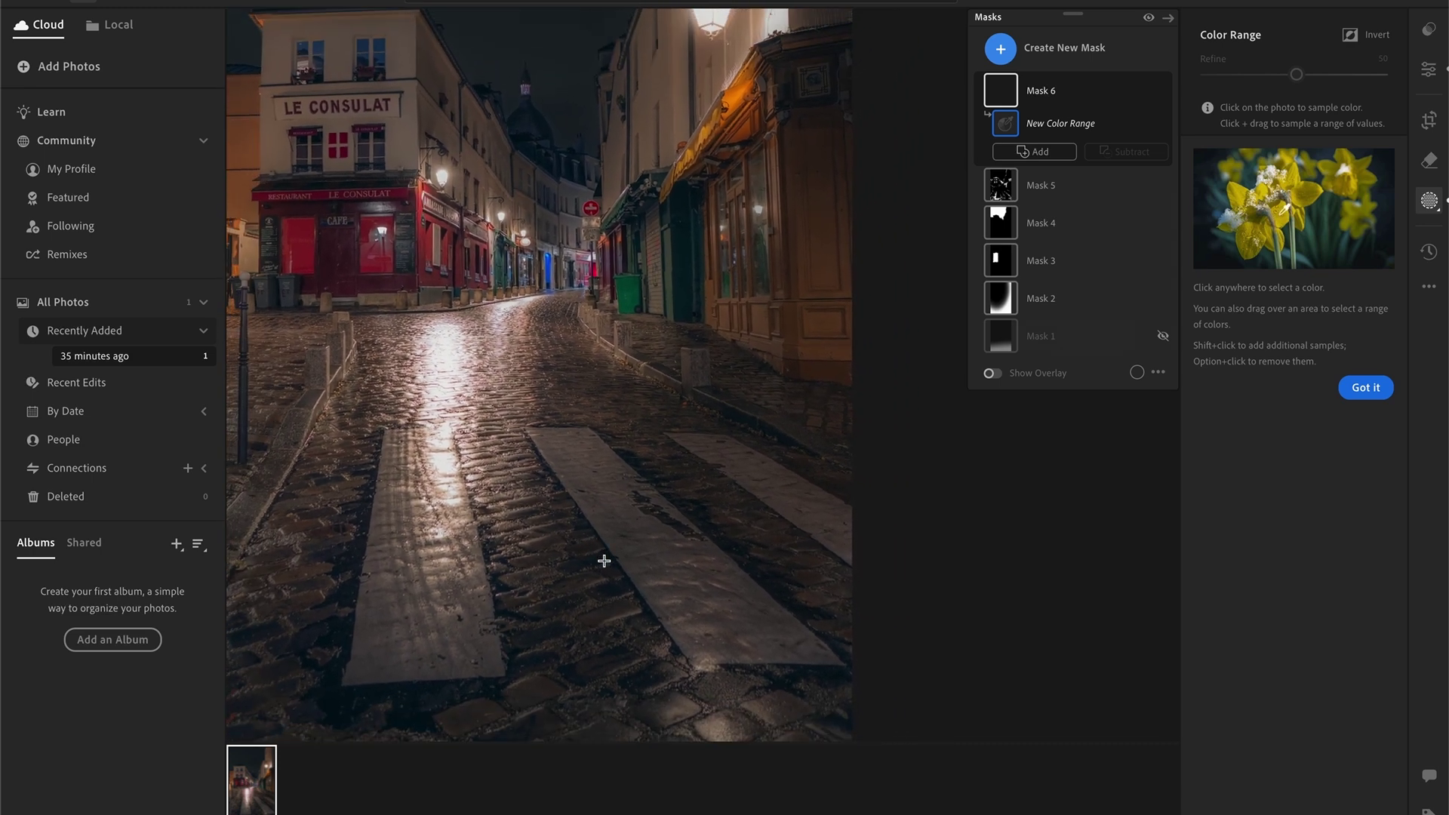
{"action": "scroll", "coordinate": [604, 560], "scroll_direction": "down", "scroll_amount": 2}
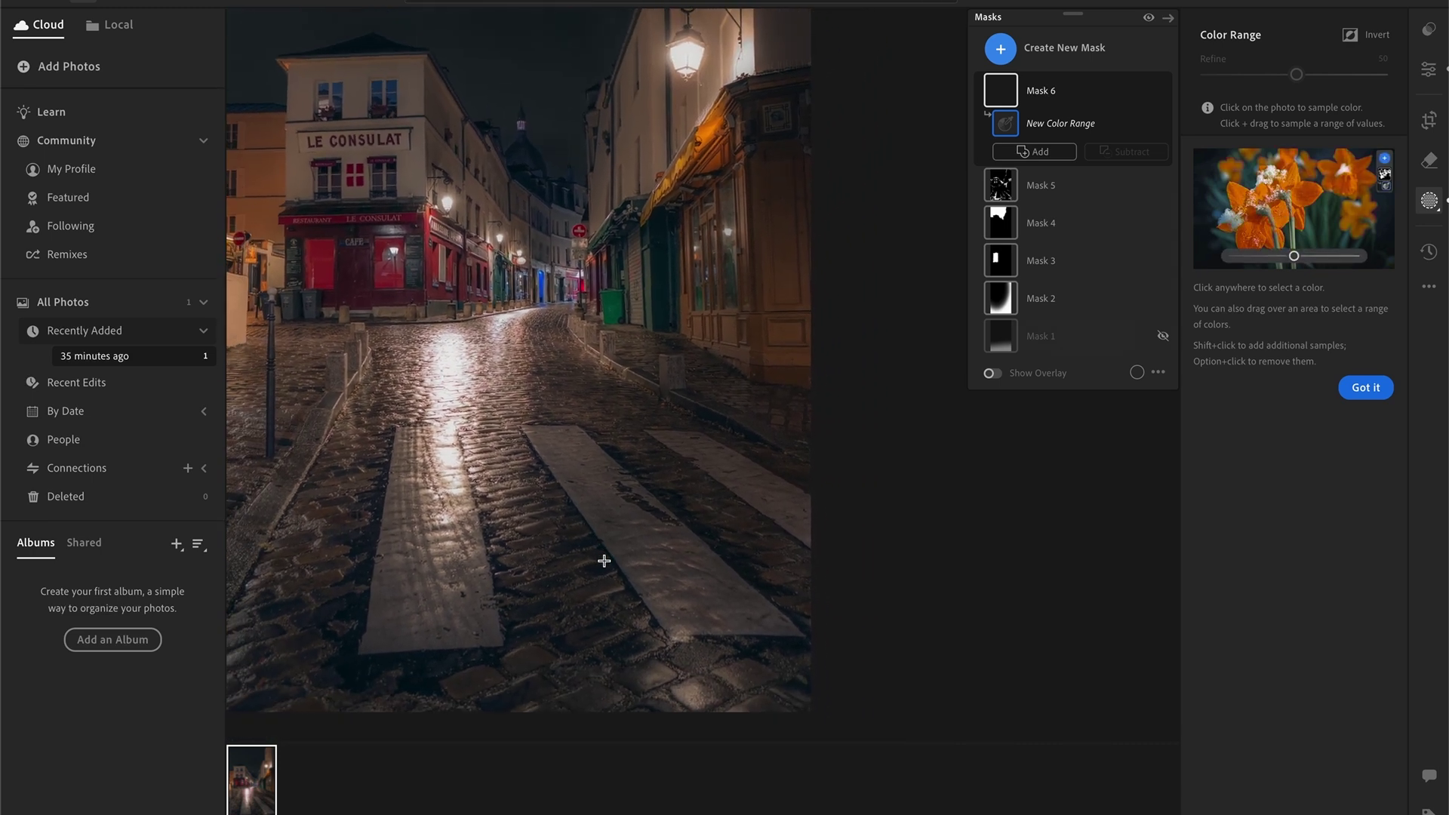
{"action": "scroll", "coordinate": [604, 560], "scroll_direction": "down", "scroll_amount": 1}
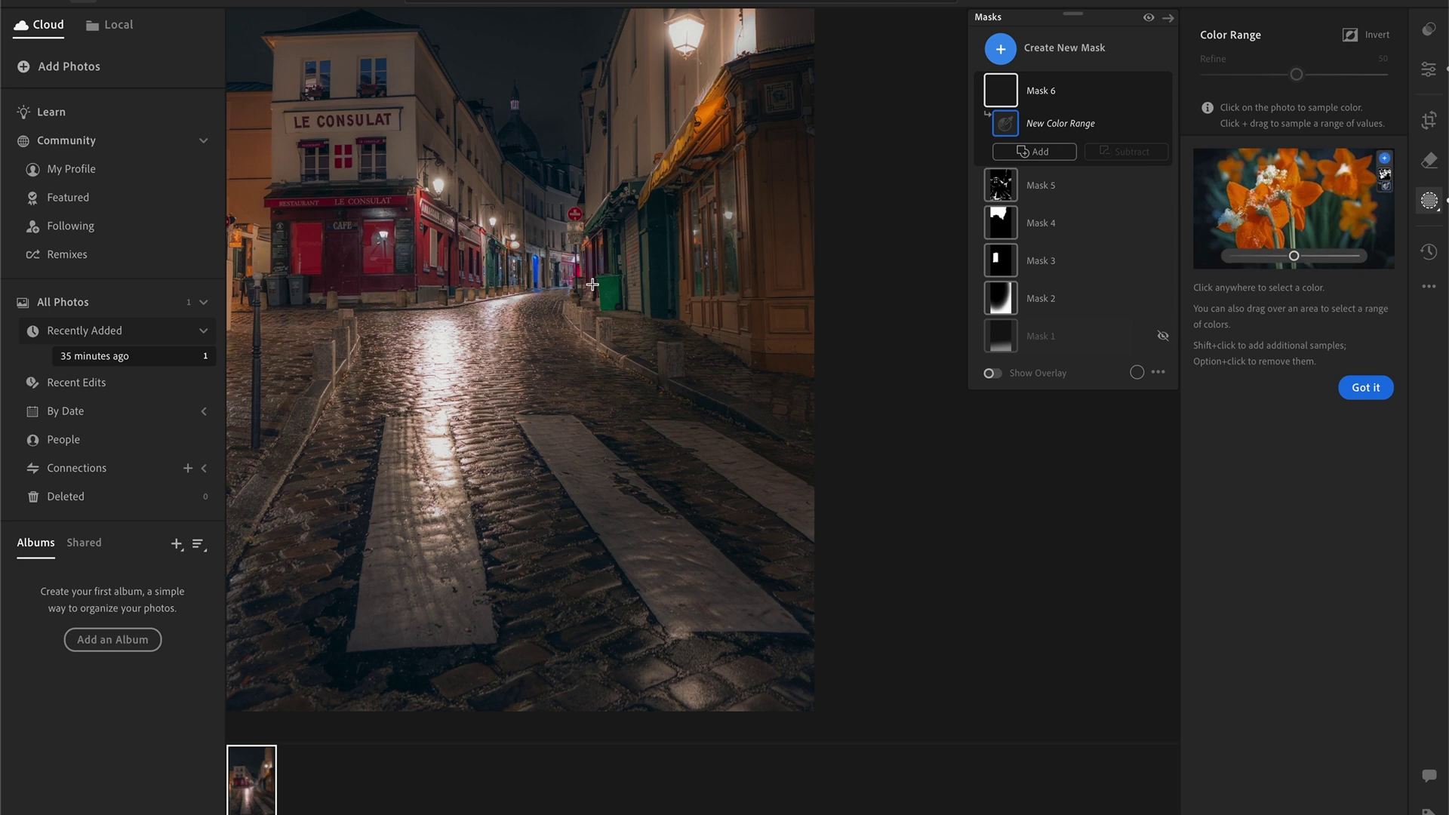
{"action": "left_click", "coordinate": [783, 218]}
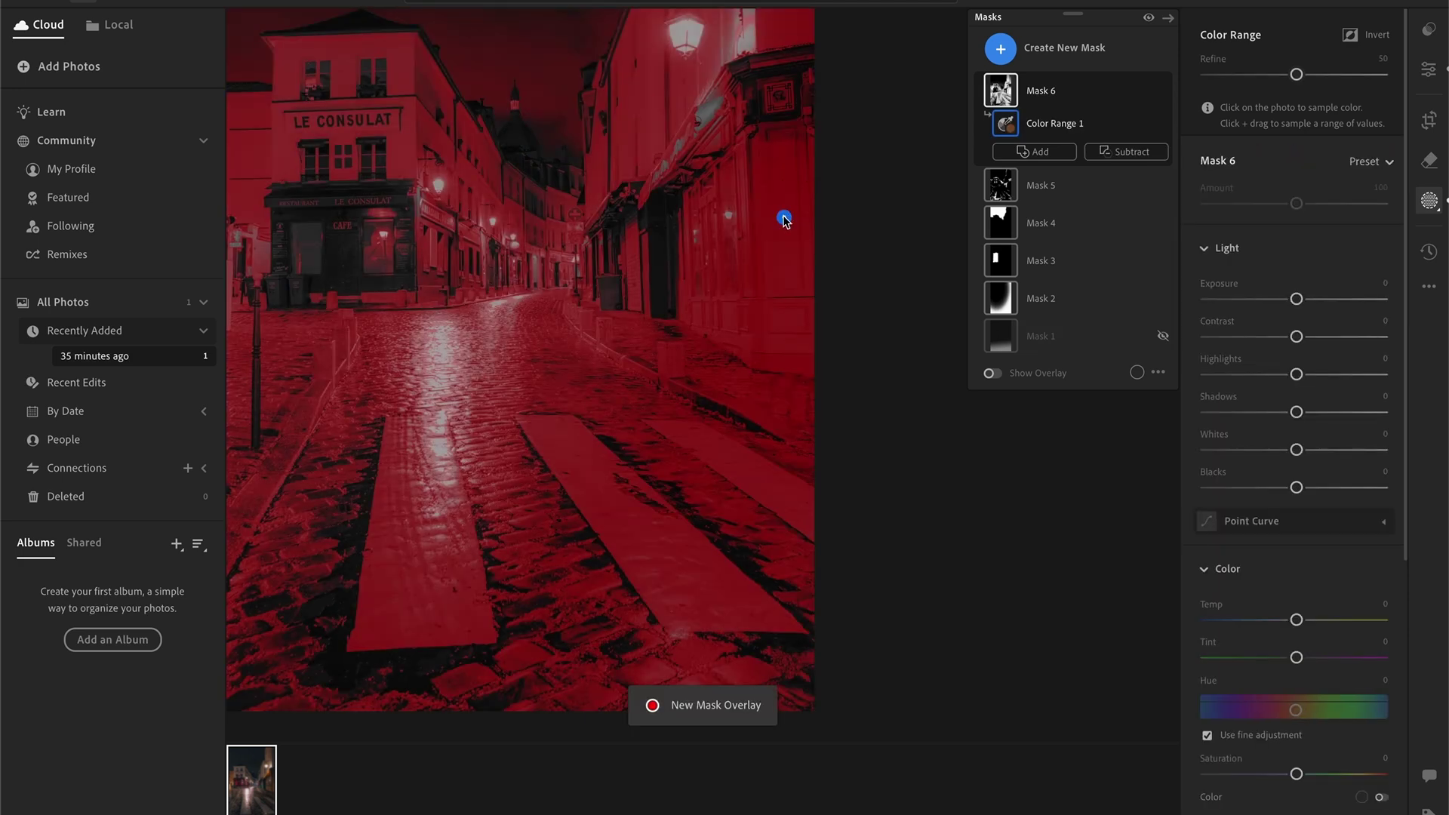
{"action": "left_click_drag", "start_coordinate": [1297, 74], "coordinate": [1249, 80]}
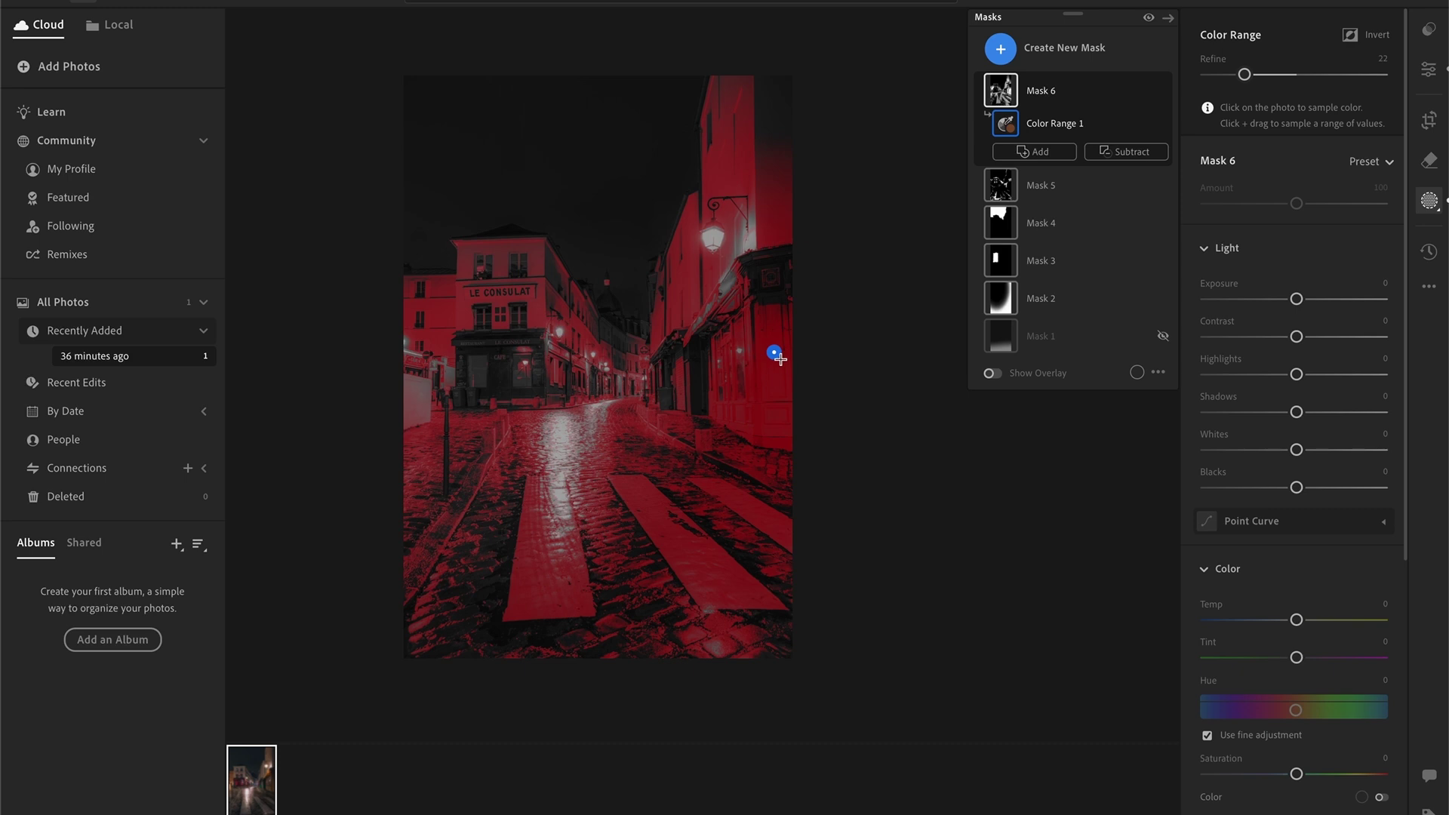
{"action": "mouse_move", "coordinate": [1244, 75]}
{"action": "left_mouse_down"}
{"action": "mouse_move", "coordinate": [1205, 77]}
{"action": "mouse_move", "coordinate": [1218, 73]}
{"action": "left_mouse_up"}
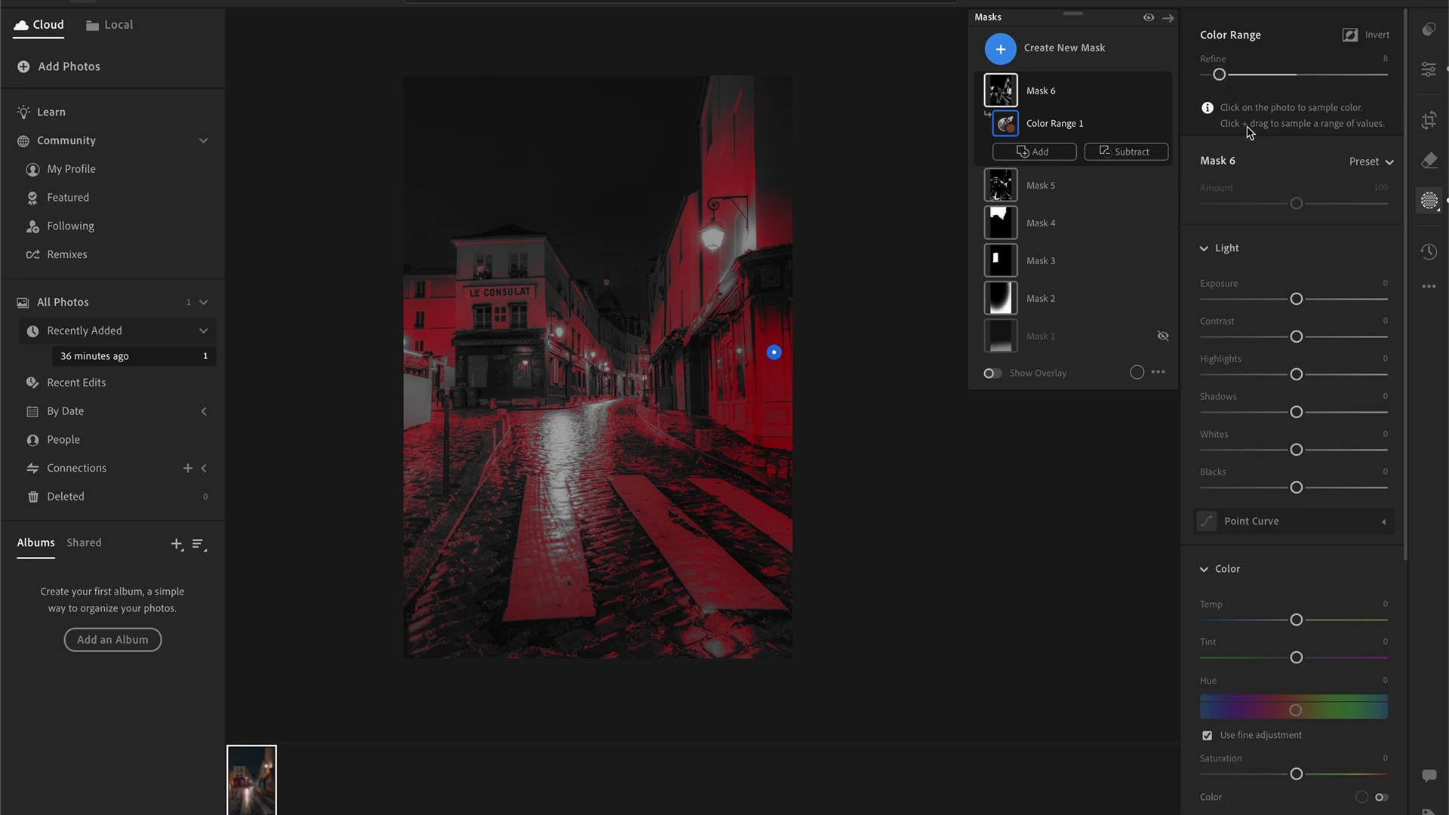
Set the color range mask's Exposure to +0.72, Contrast to +29, Temp to +7 and Saturation to −9.
{"action": "left_click_drag", "start_coordinate": [1296, 299], "coordinate": [1322, 336]}
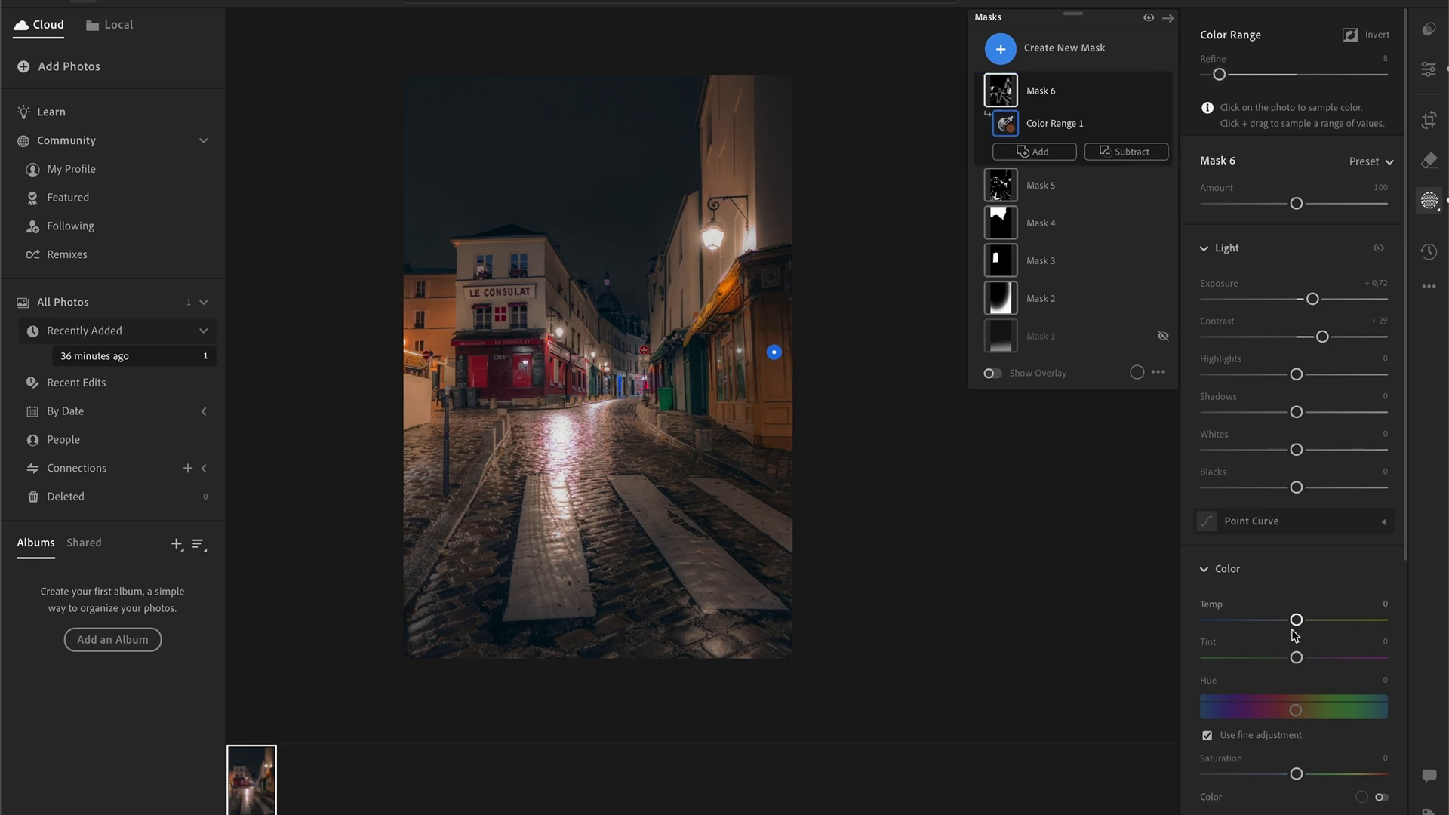
{"action": "mouse_move", "coordinate": [1296, 620]}
{"action": "left_mouse_down"}
{"action": "mouse_move", "coordinate": [1284, 619]}
{"action": "mouse_move", "coordinate": [1321, 618]}
{"action": "mouse_move", "coordinate": [1305, 618]}
{"action": "left_mouse_up"}
{"action": "left_click_drag", "start_coordinate": [1292, 775], "coordinate": [1288, 773]}
Compare the photo with the orange color range mask hidden and shown.
{"action": "left_click", "coordinate": [1165, 90]}
{"action": "left_click", "coordinate": [1164, 90]}
{"action": "left_click", "coordinate": [1165, 91]}
{"action": "left_click", "coordinate": [1164, 91]}
{"action": "left_click", "coordinate": [1164, 91]}
{"action": "left_click", "coordinate": [1165, 90]}
{"action": "left_click", "coordinate": [1164, 91]}
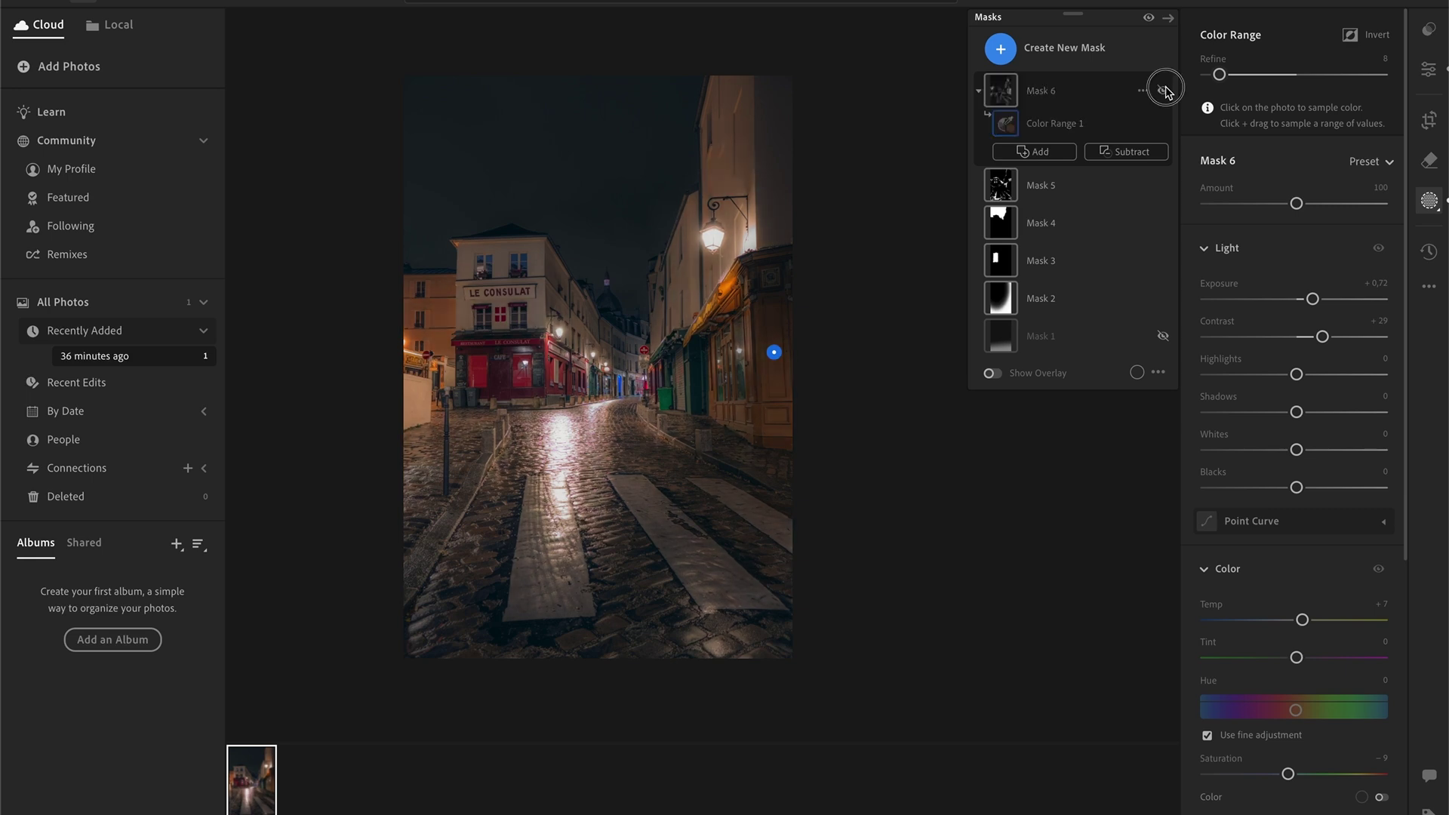
{"action": "left_click", "coordinate": [1164, 91]}
{"action": "left_click", "coordinate": [1164, 91]}
{"action": "left_click", "coordinate": [1164, 90]}
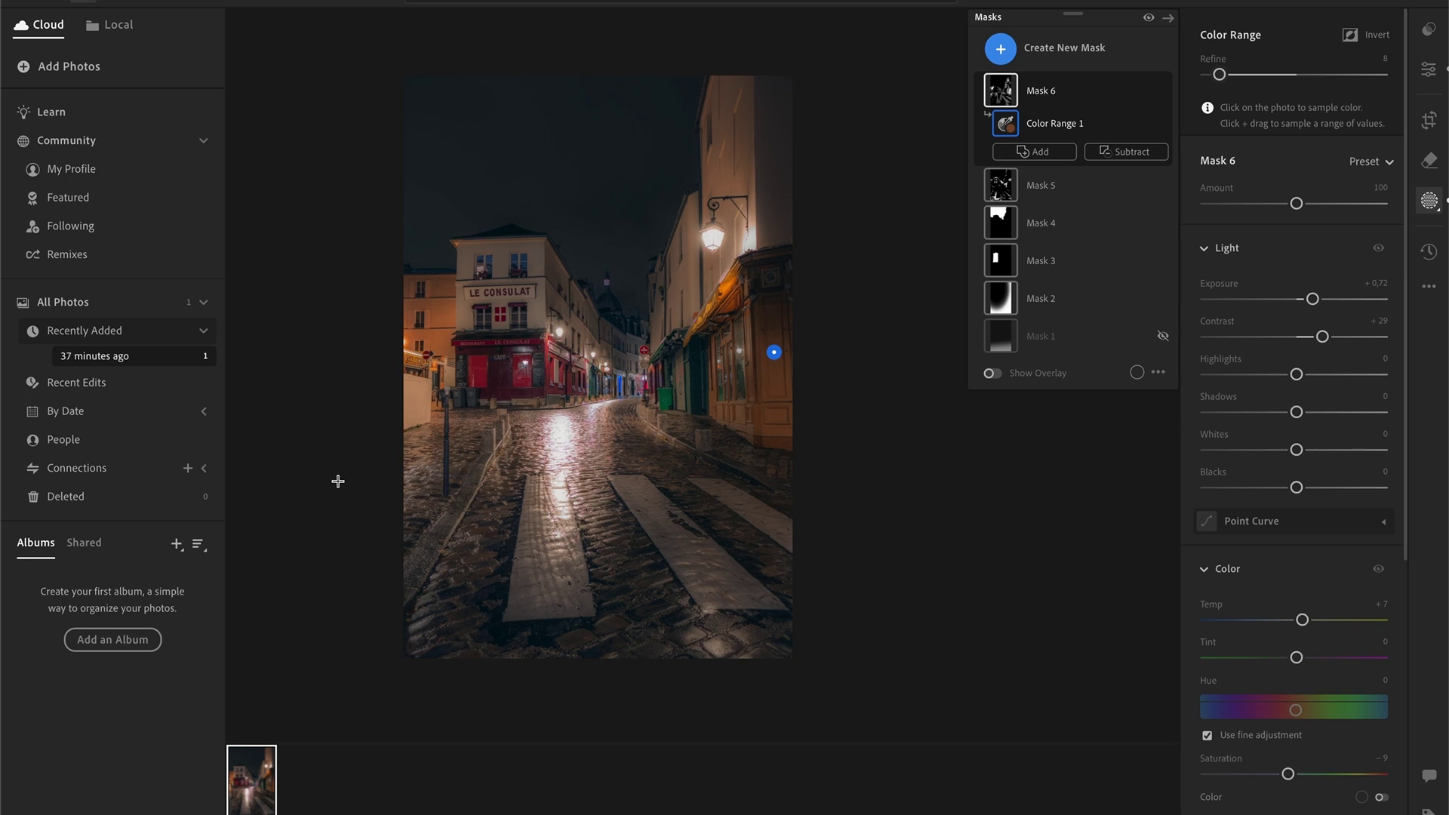
Inspect the Le Consulat area up close and compare the whole photo with all masks hidden and shown.
{"action": "left_click", "coordinate": [526, 353]}
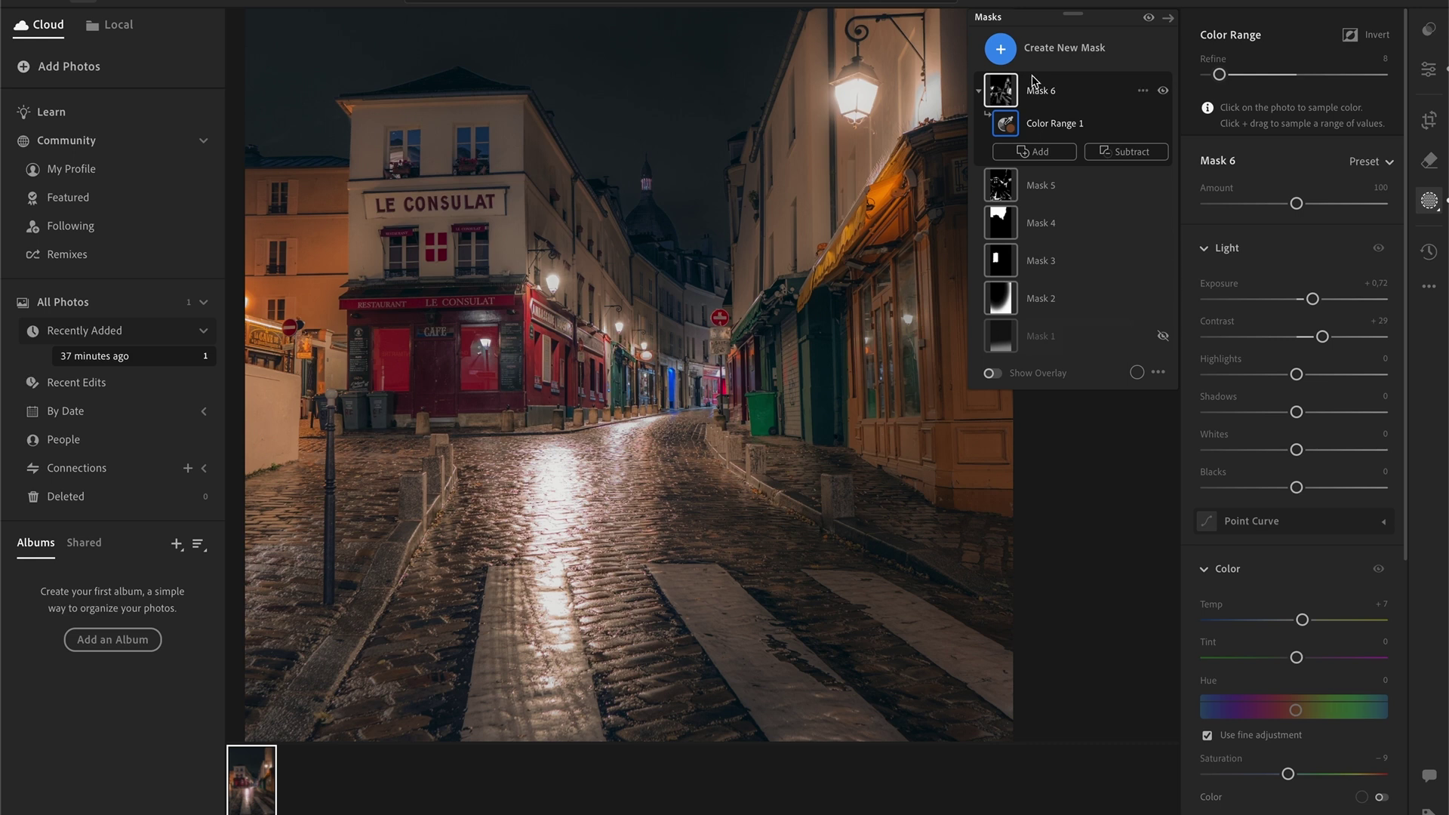
{"action": "left_click", "coordinate": [1043, 54]}
{"action": "left_click", "coordinate": [806, 362]}
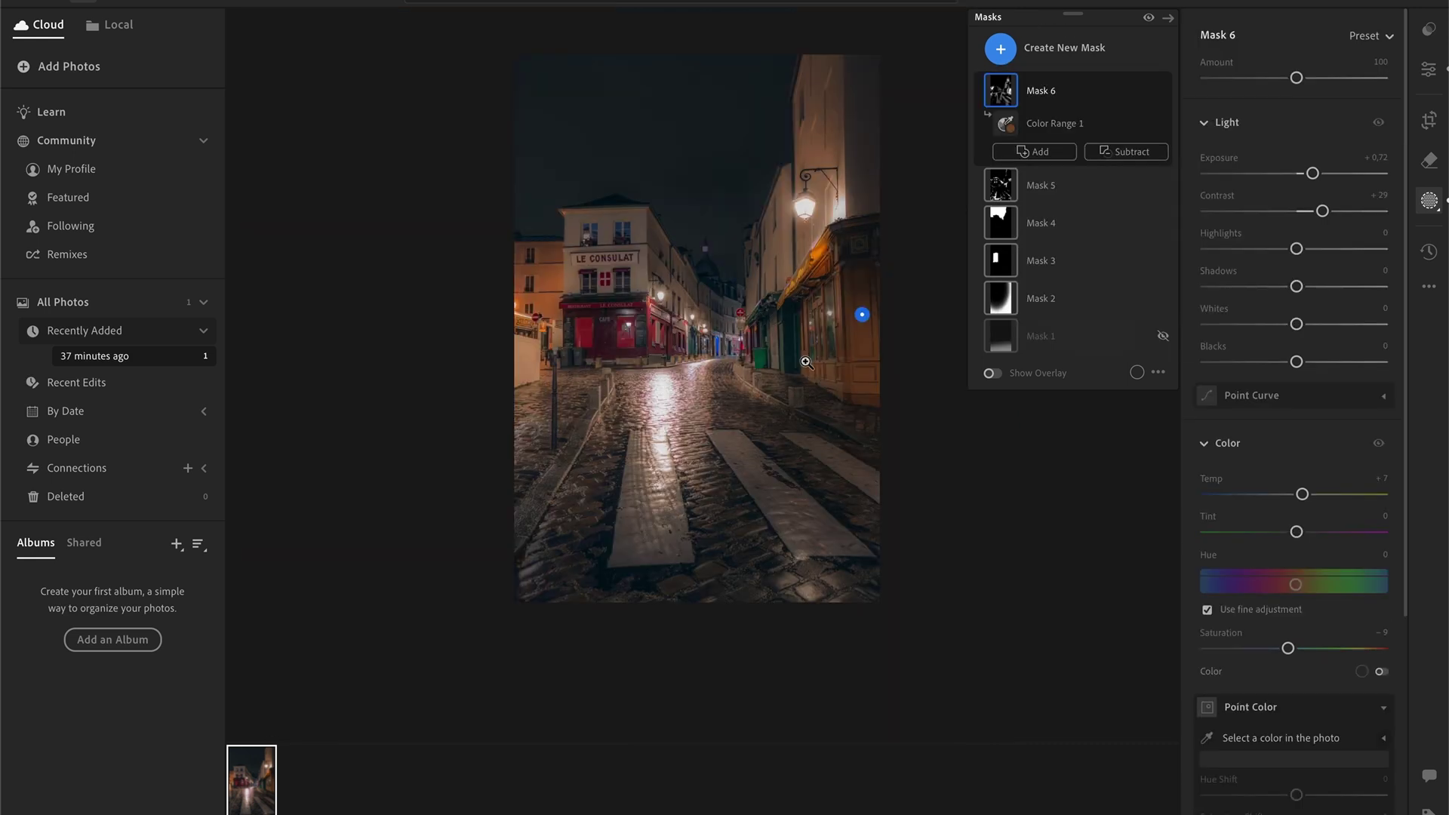
{"action": "left_click", "coordinate": [1149, 19]}
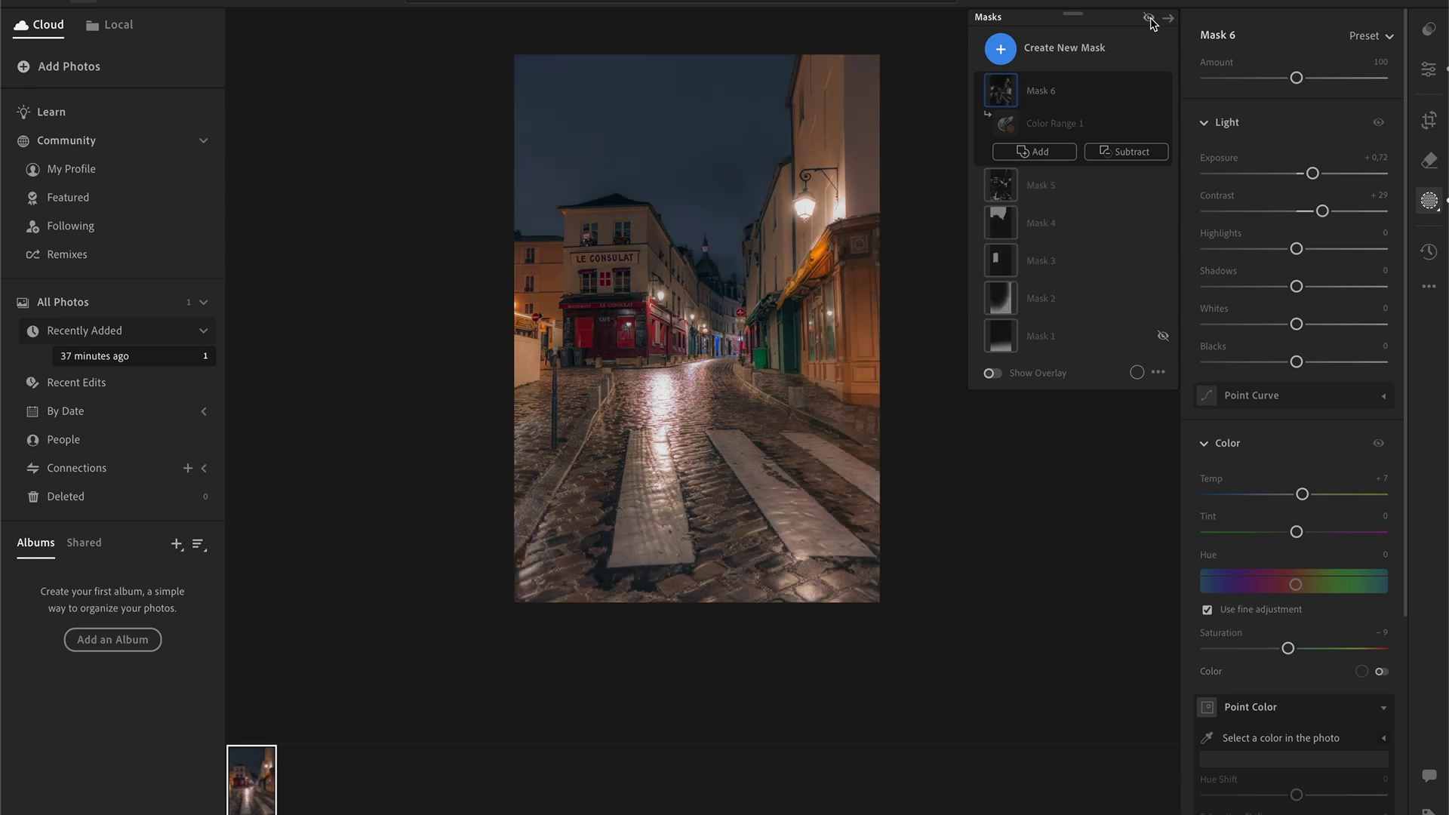
{"action": "left_click", "coordinate": [1150, 19]}
{"action": "left_click", "coordinate": [1150, 19]}
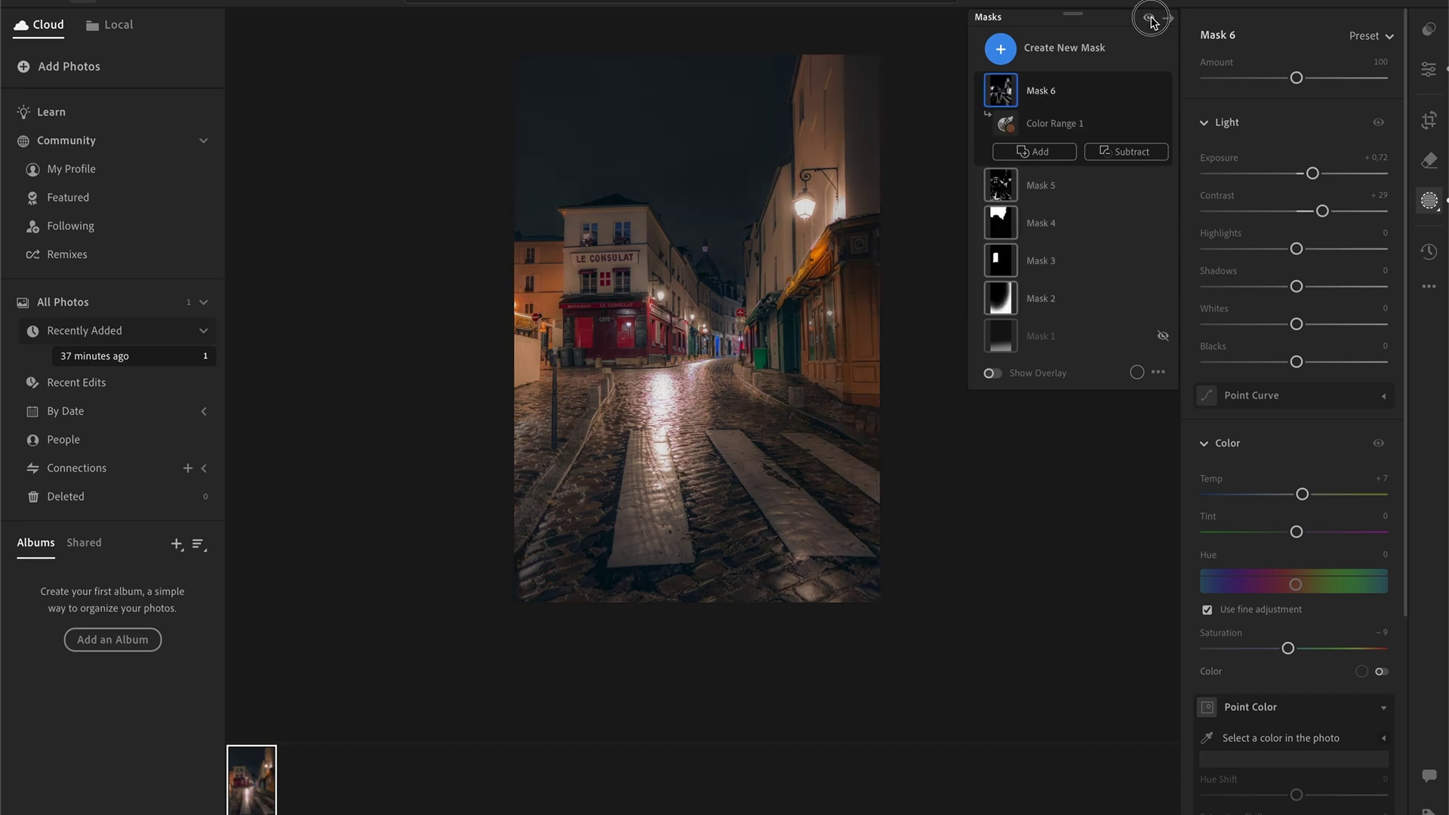